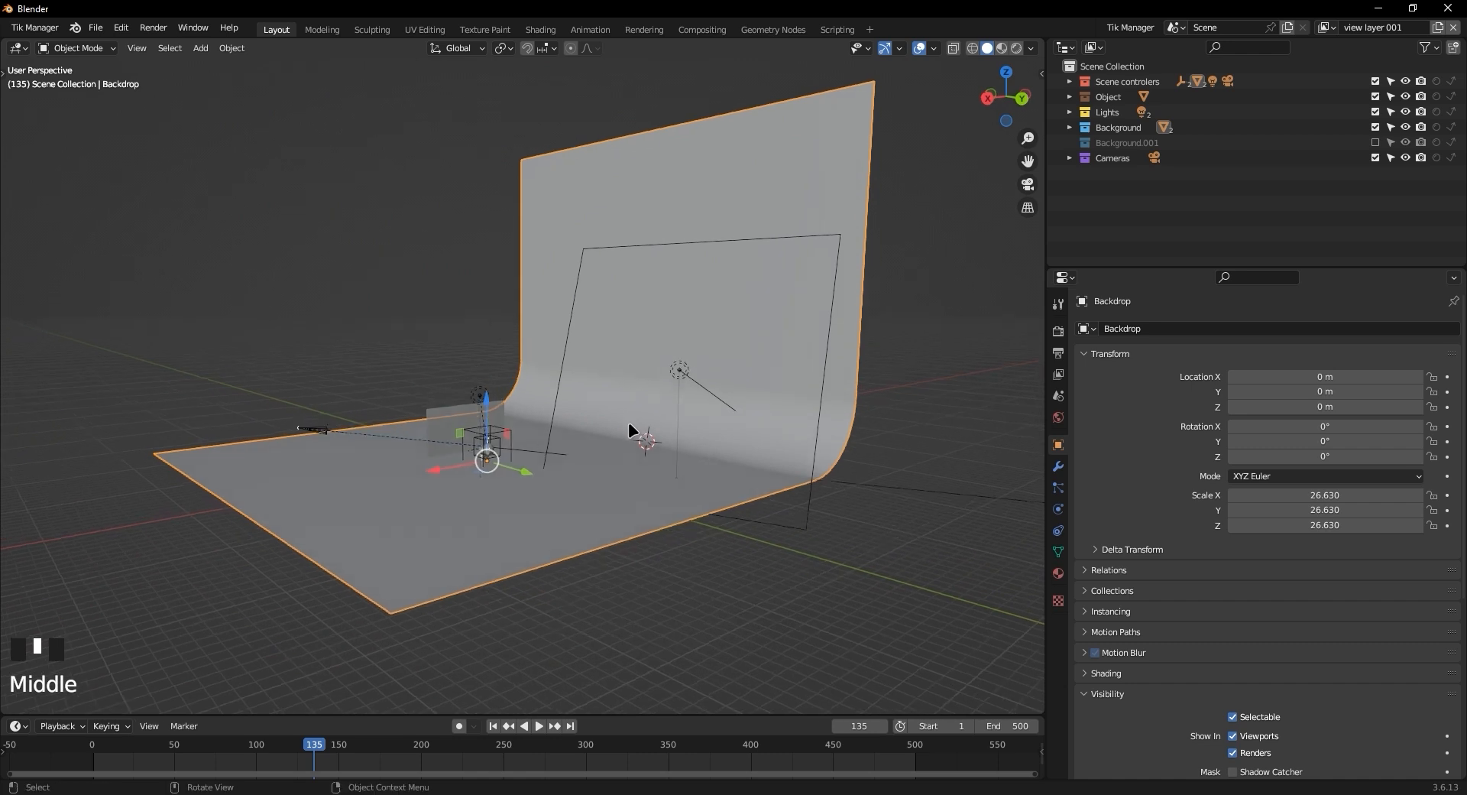
# Display the render settings, select the scene camera and look through it at the monkey head
pyautogui.scroll(2, 629, 422)
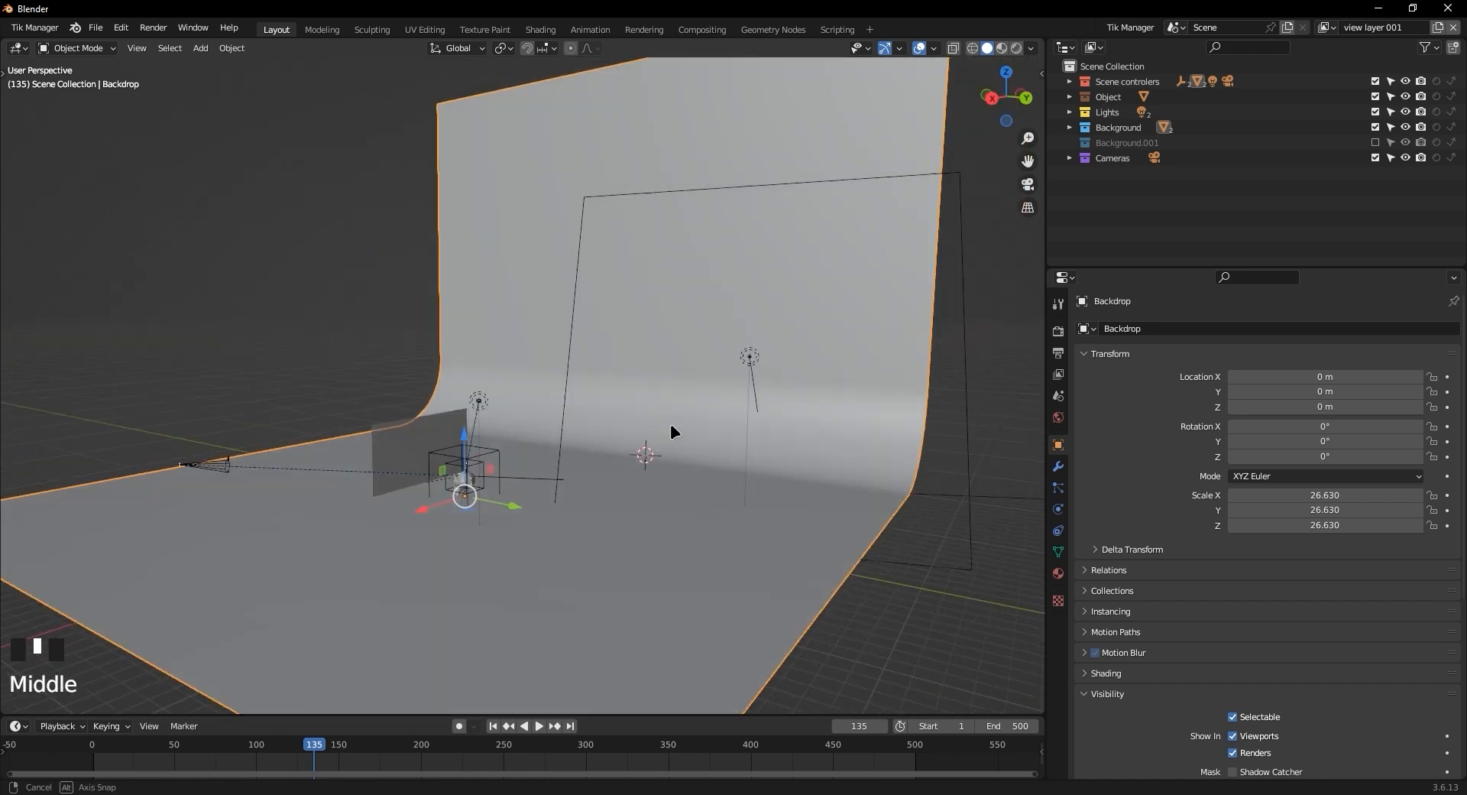
pyautogui.scroll(-1, 911, 447)
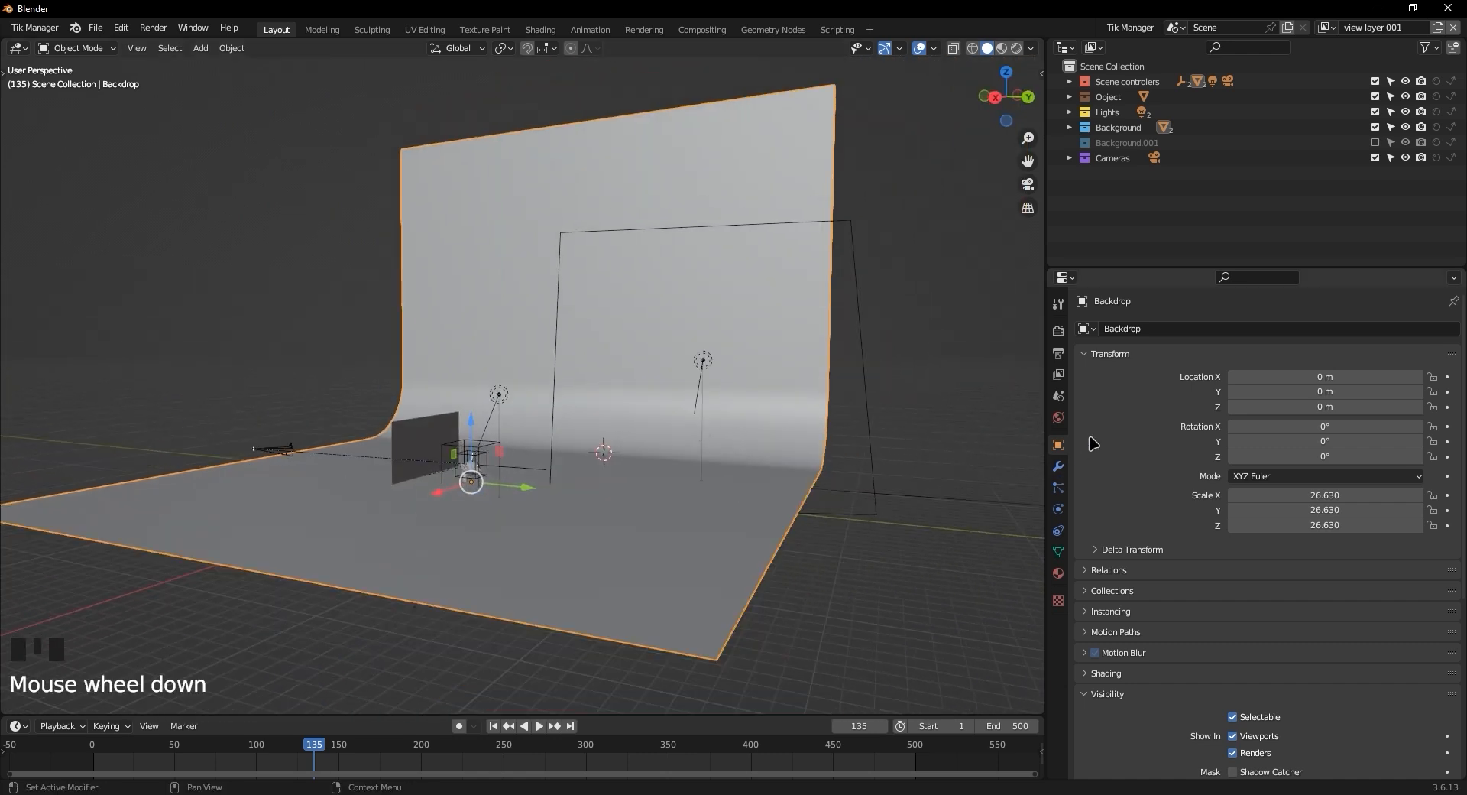
pyautogui.moveTo(712, 383); pyautogui.dragTo(724, 396, button='middle')
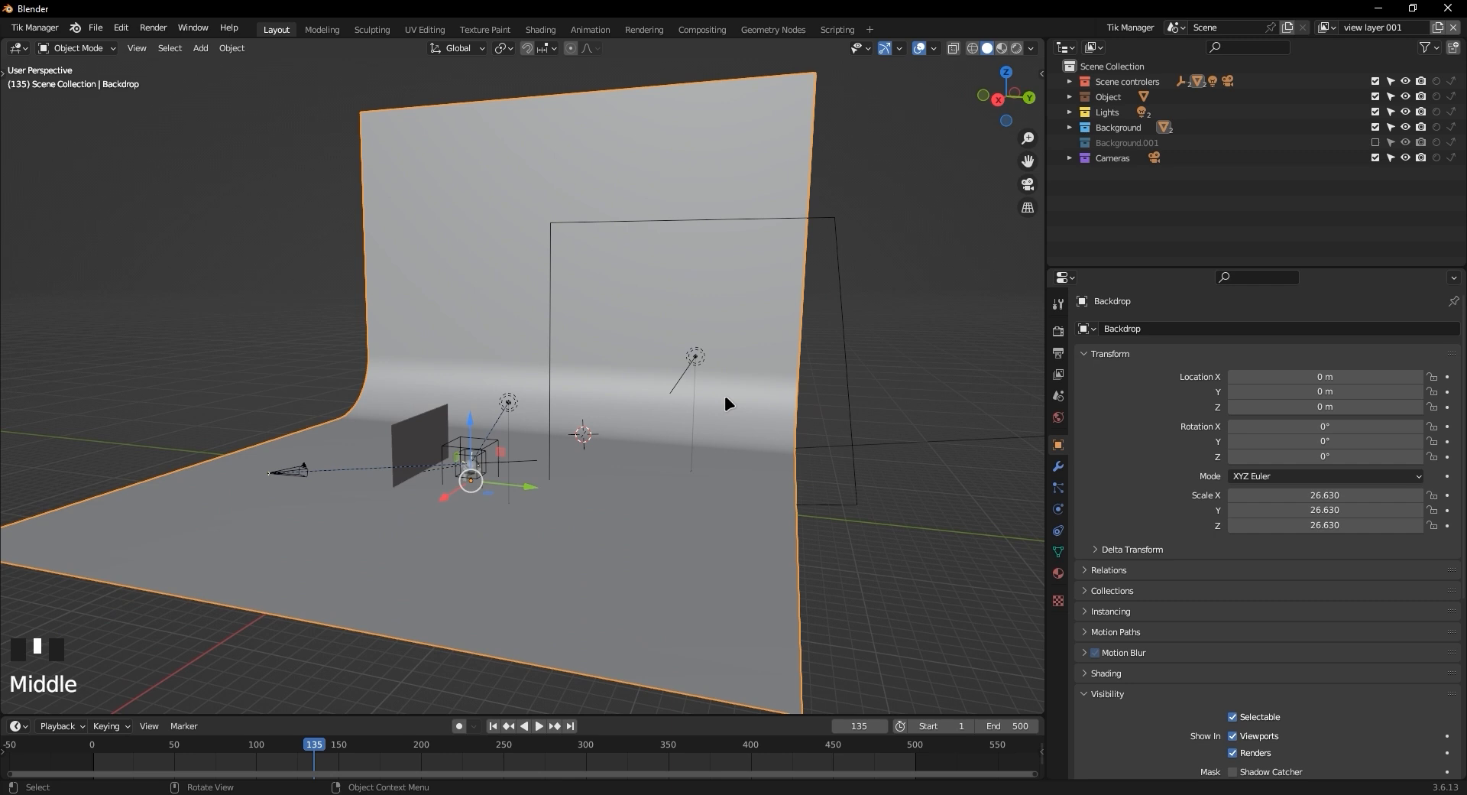
pyautogui.click(1058, 331)
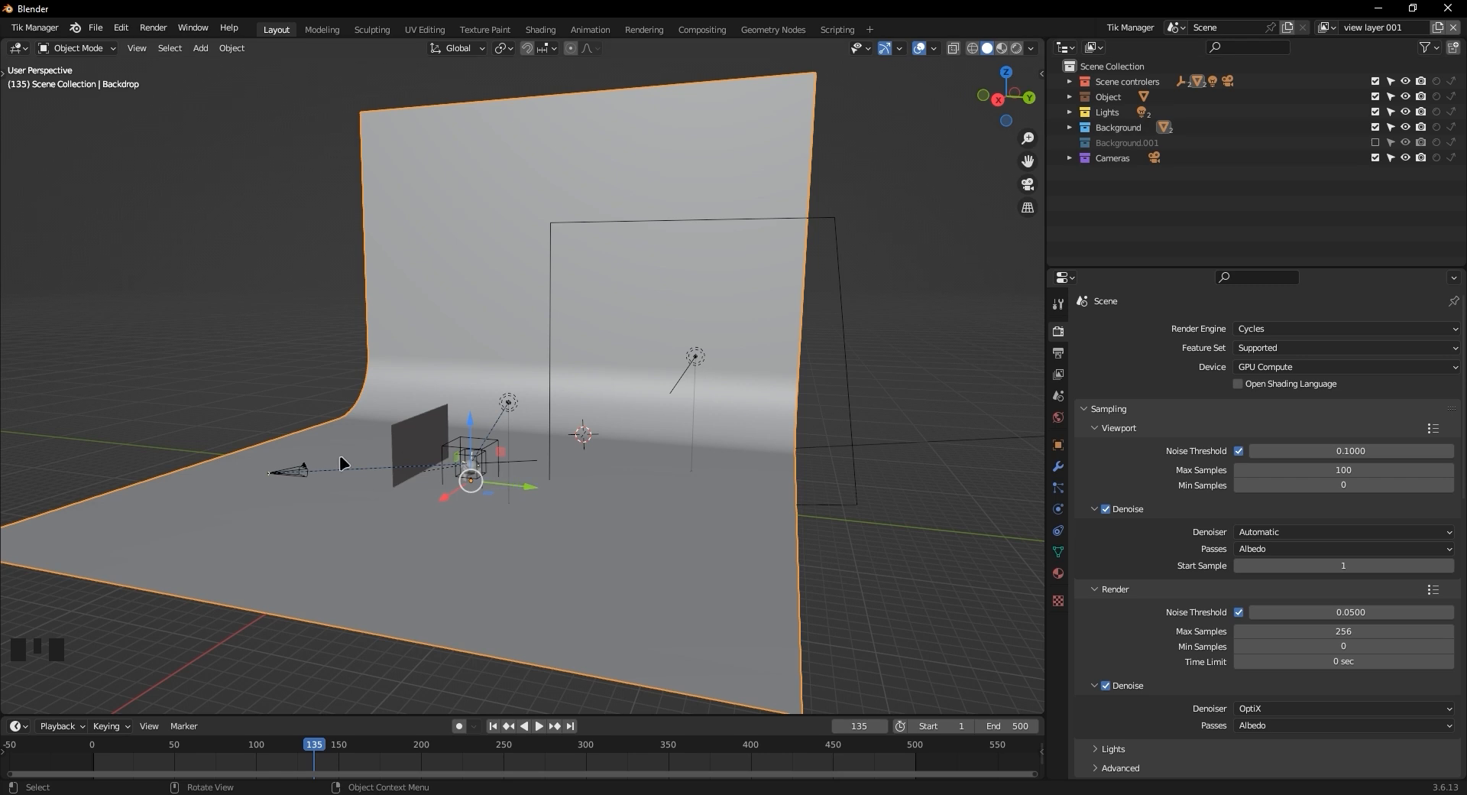
pyautogui.click(291, 467)
pyautogui.press('KP_0')
pyautogui.scroll(2, 661, 331)
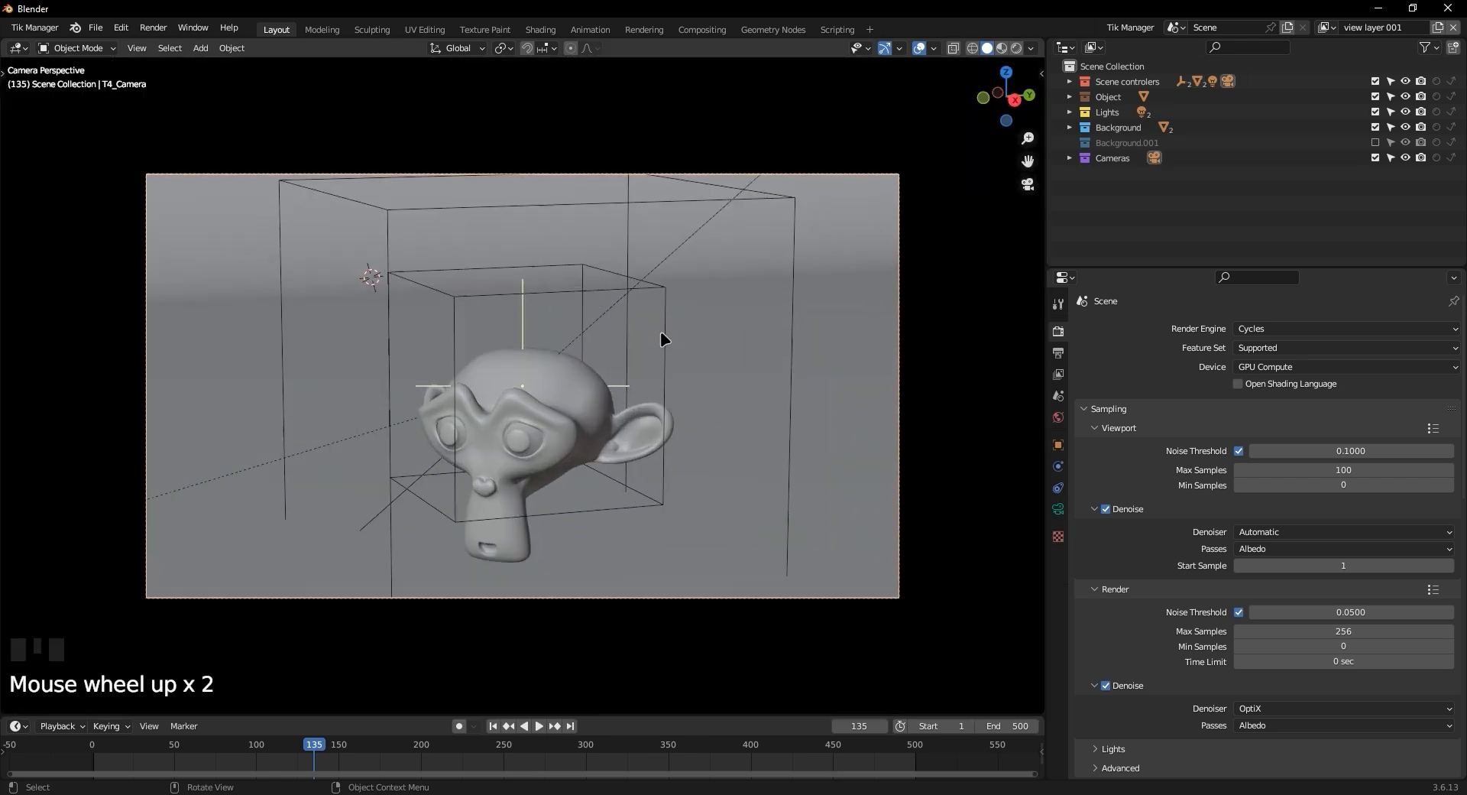
pyautogui.scroll(1, 660, 332)
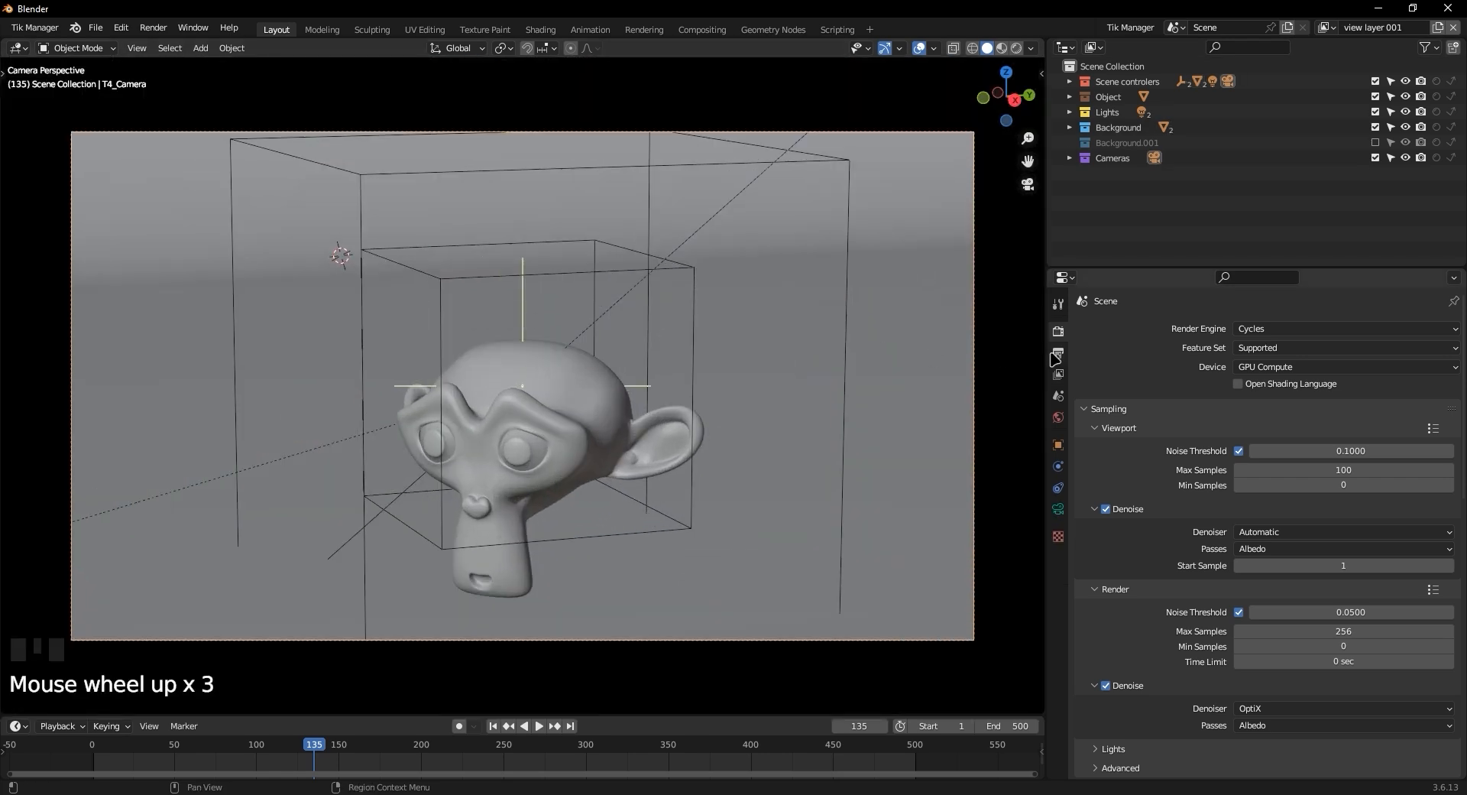
# Set the output resolution to 4000 px in X and 4000 px in Y
pyautogui.click(1057, 353)
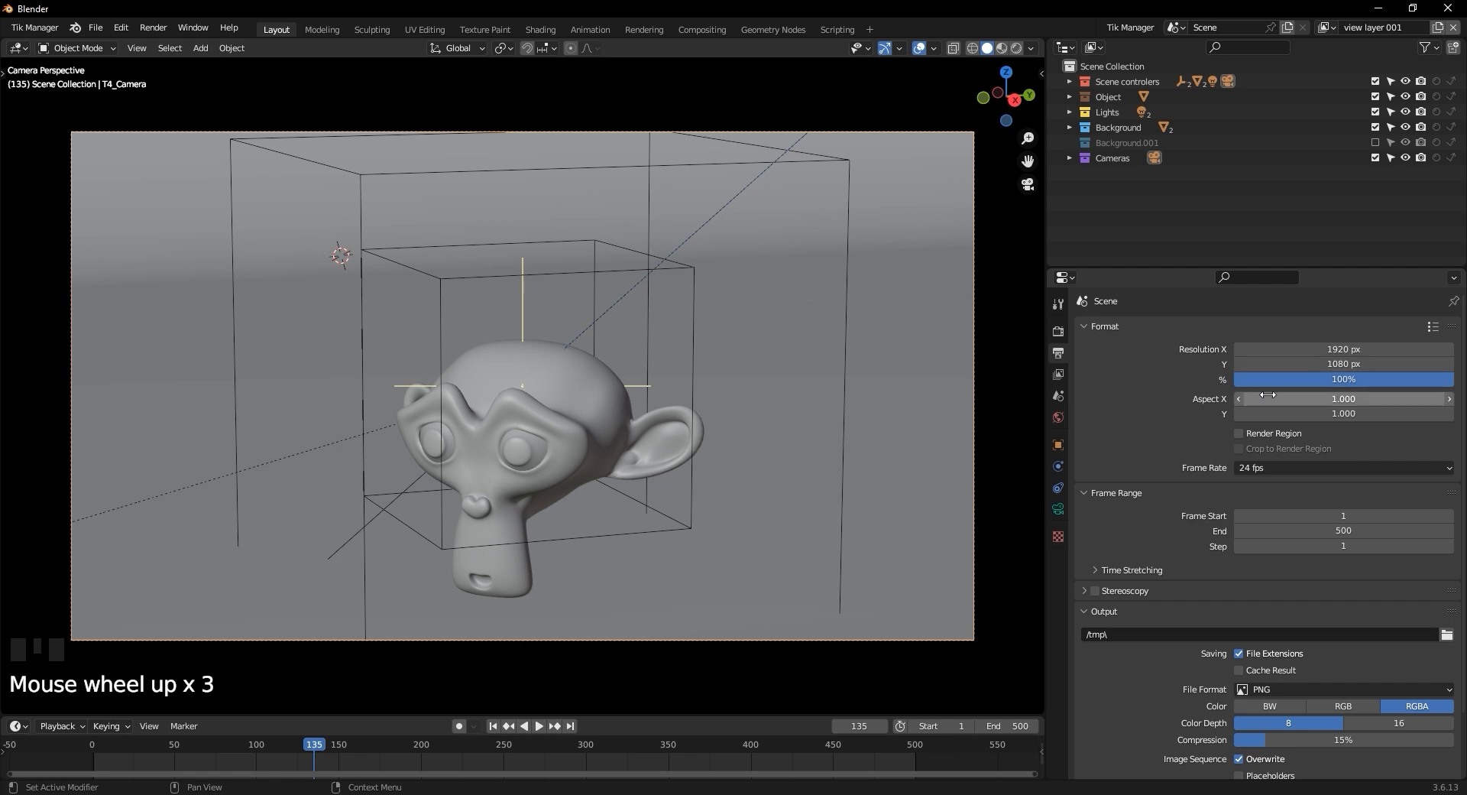
pyautogui.click(1351, 350)
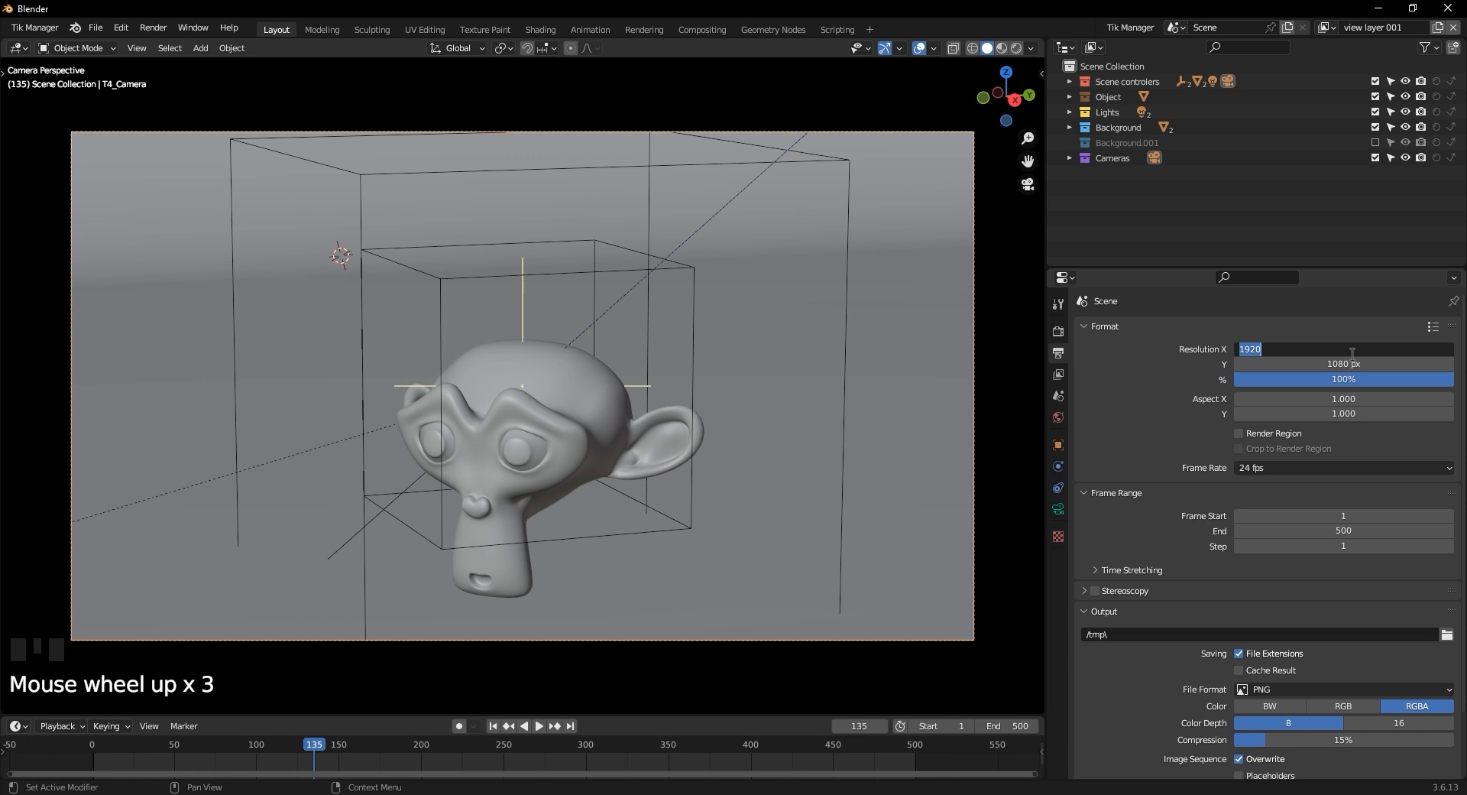
pyautogui.write('4000')
pyautogui.press('Tab')
pyautogui.write('44')
pyautogui.press('BackSpace')
pyautogui.write('000')
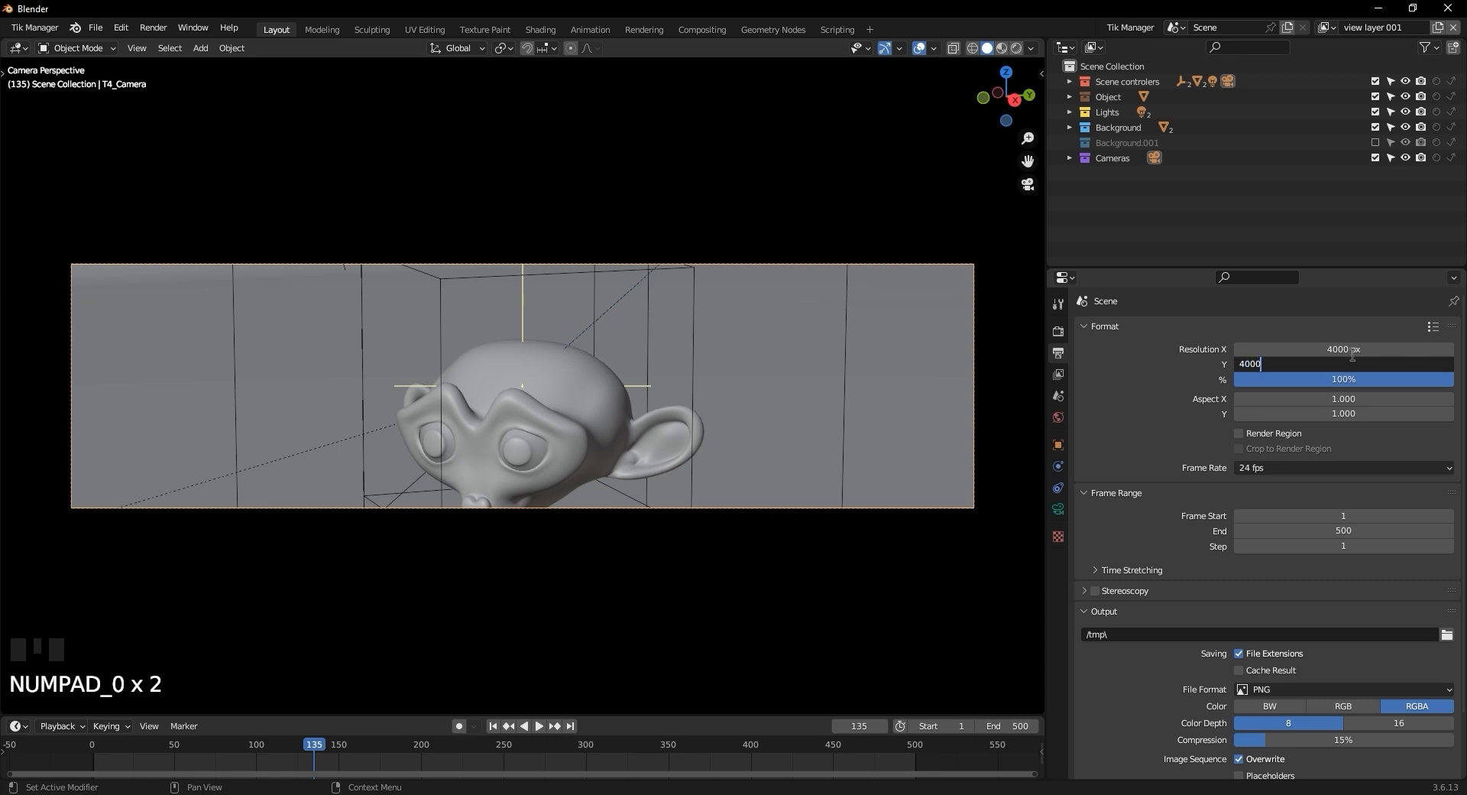
pyautogui.press('Return')
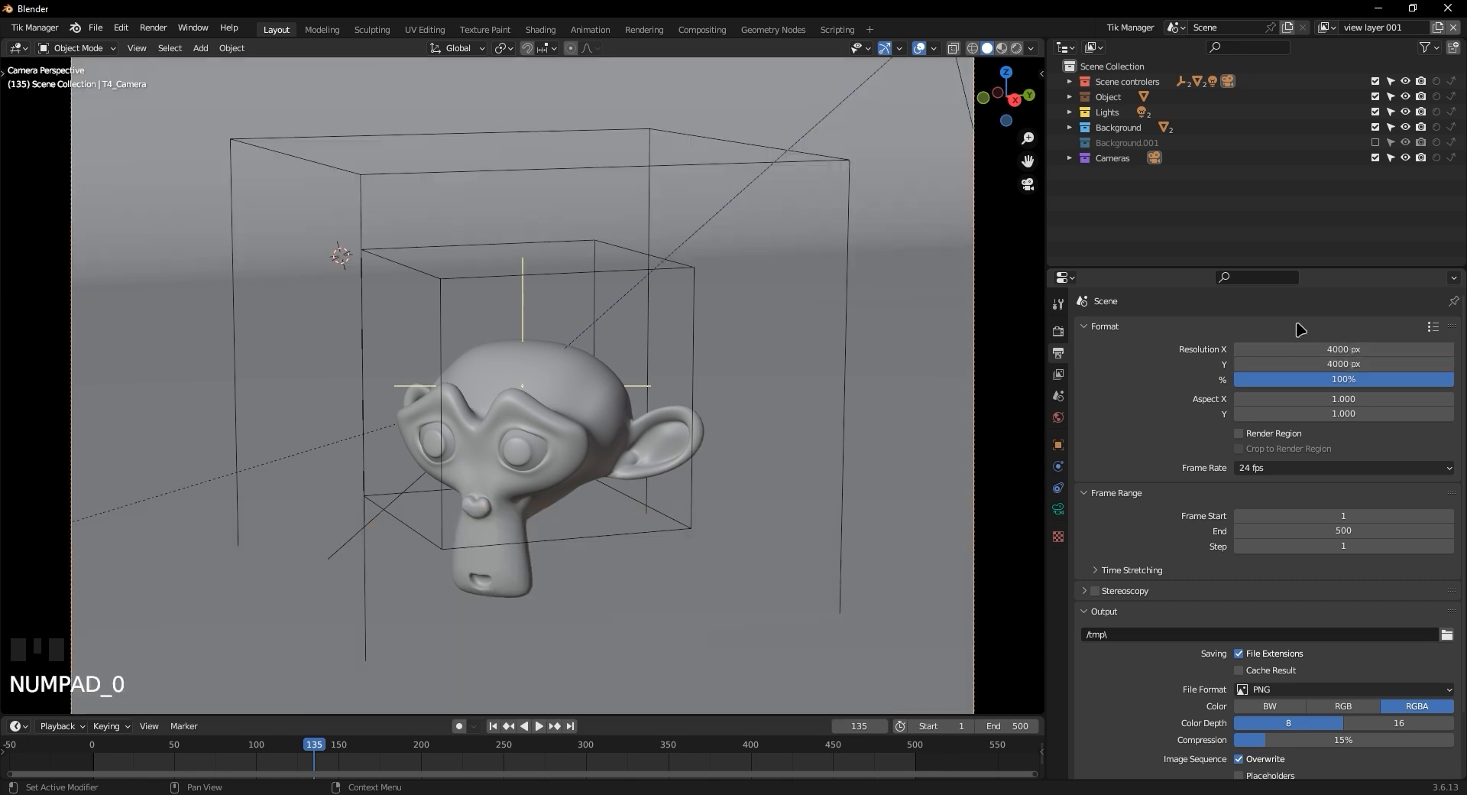
# Set the output resolution Y to 3000 px
pyautogui.scroll(-1, 509, 440)
pyautogui.scroll(-1, 508, 440)
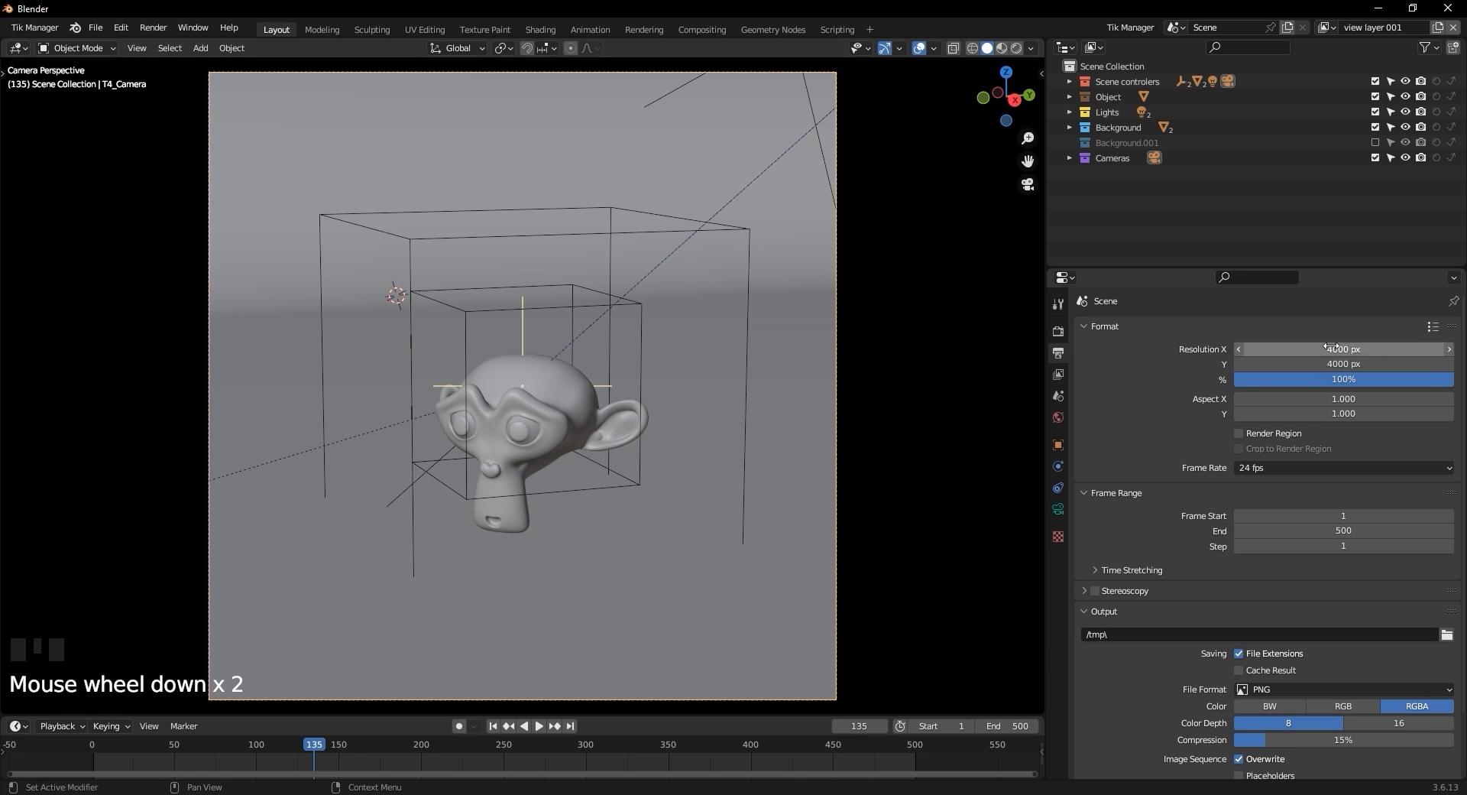
pyautogui.click(1387, 364)
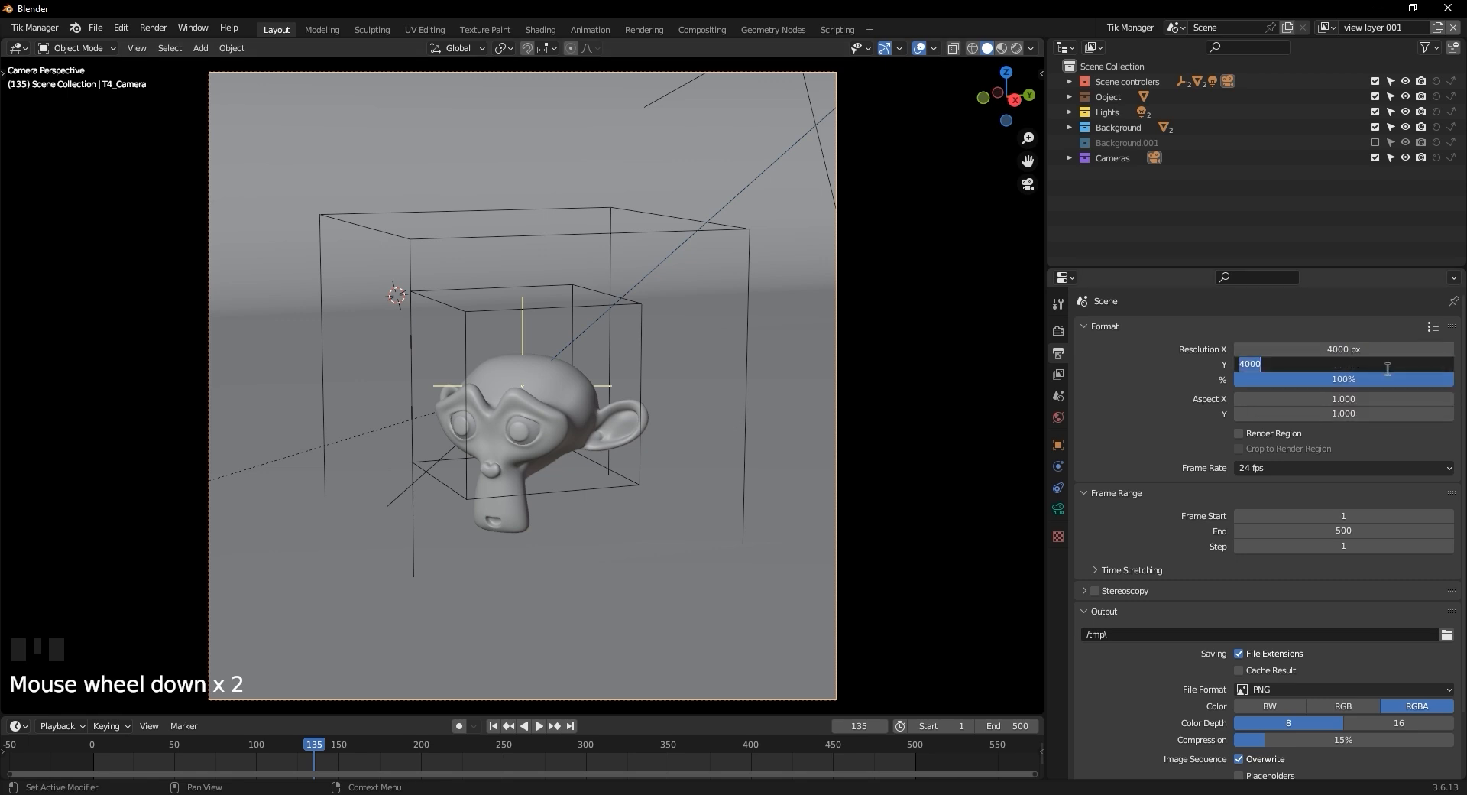
pyautogui.write('3000')
pyautogui.press('Return')
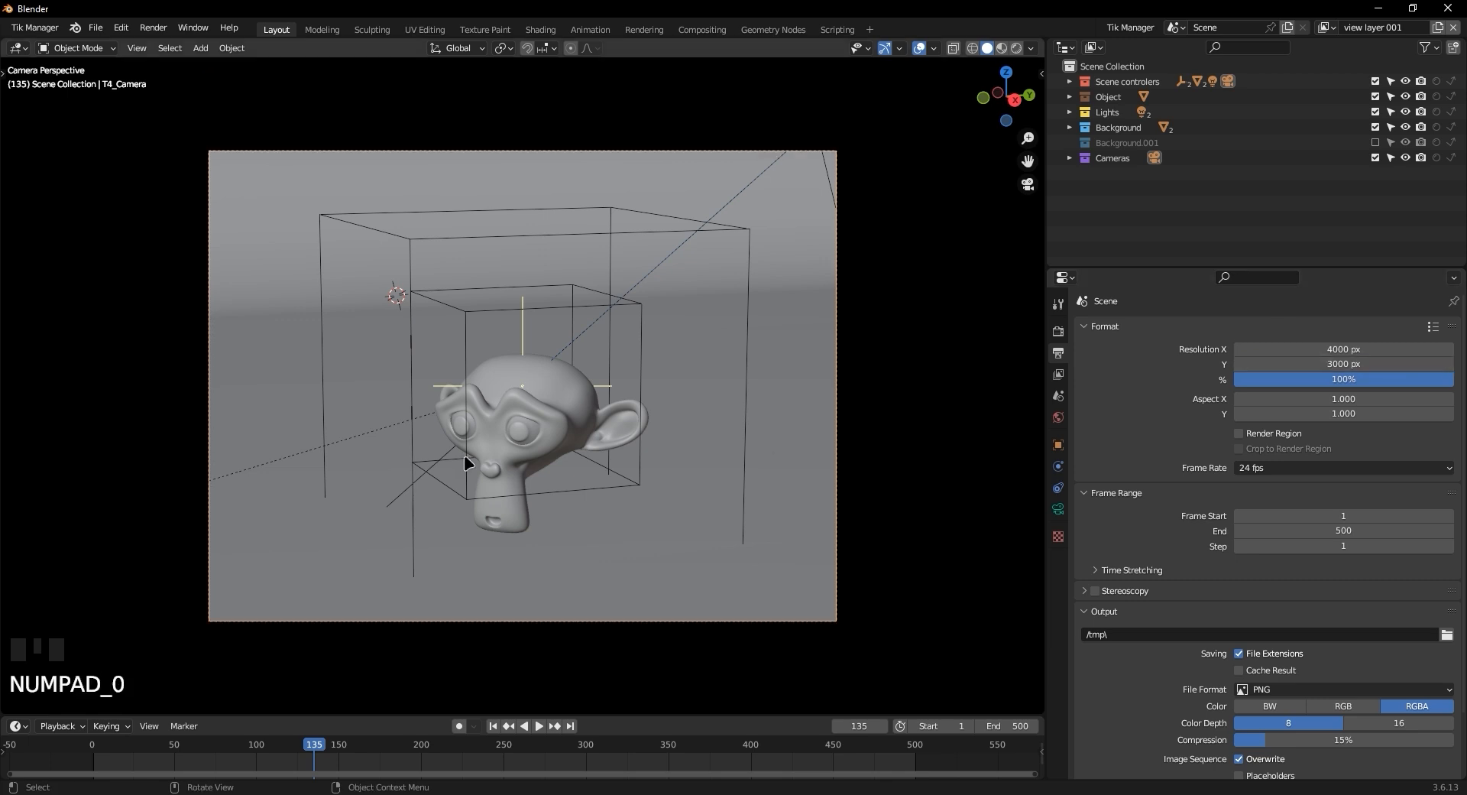
# Inspect the camera framing around the monkey head and review the frame rates offered for the output
pyautogui.scroll(2, 478, 455)
pyautogui.keyDown('shift'); pyautogui.moveTo(496, 420); pyautogui.dragTo(519, 303, button='middle'); pyautogui.keyUp('shift')
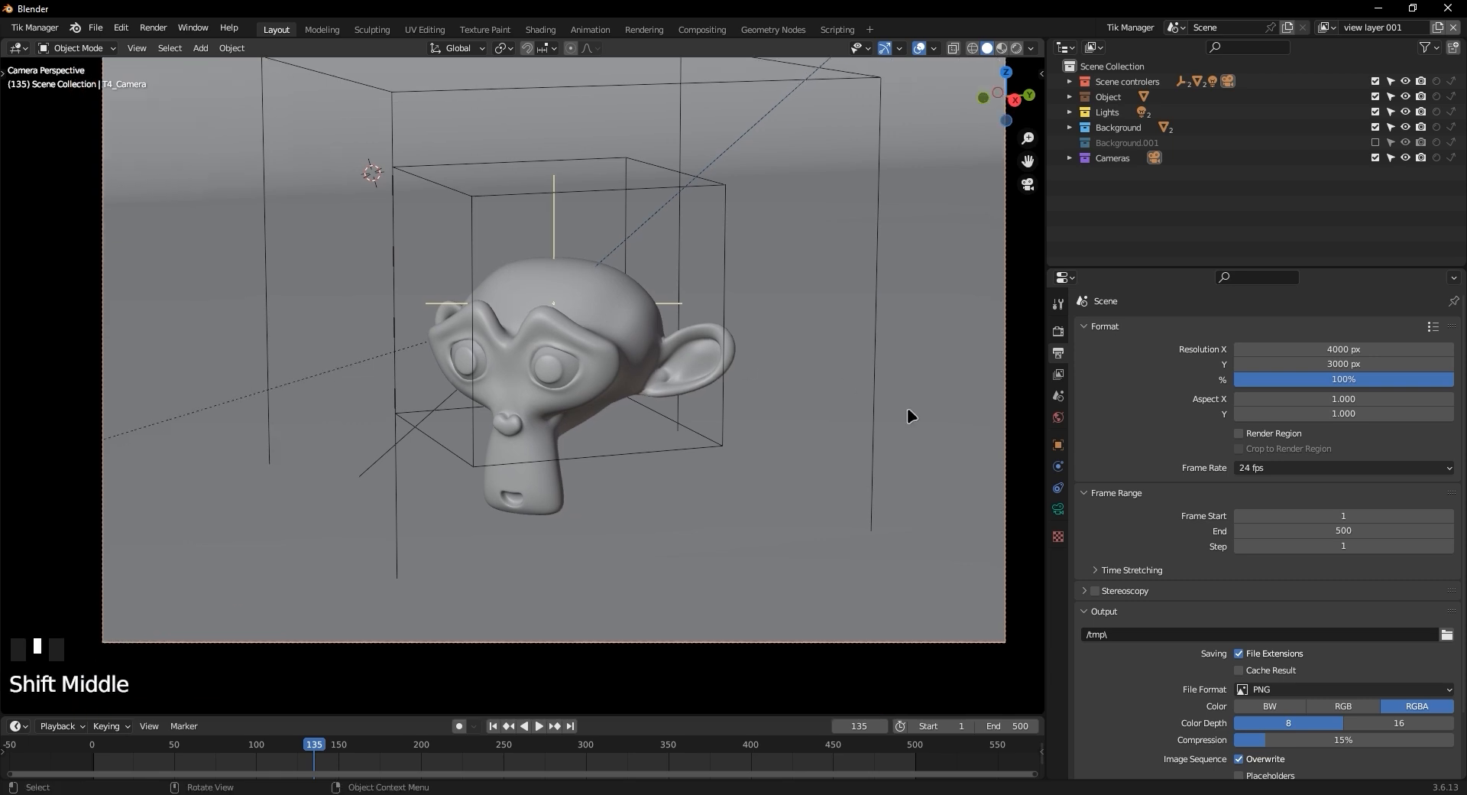
pyautogui.moveTo(699, 387)
pyautogui.keyDown('shift'); pyautogui.mouseDown(button='middle')
pyautogui.moveTo(662, 387)
pyautogui.moveTo(695, 400)
pyautogui.moveTo(690, 383)
pyautogui.mouseUp(button='middle'); pyautogui.keyUp('shift')
pyautogui.scroll(-1, 673, 394)
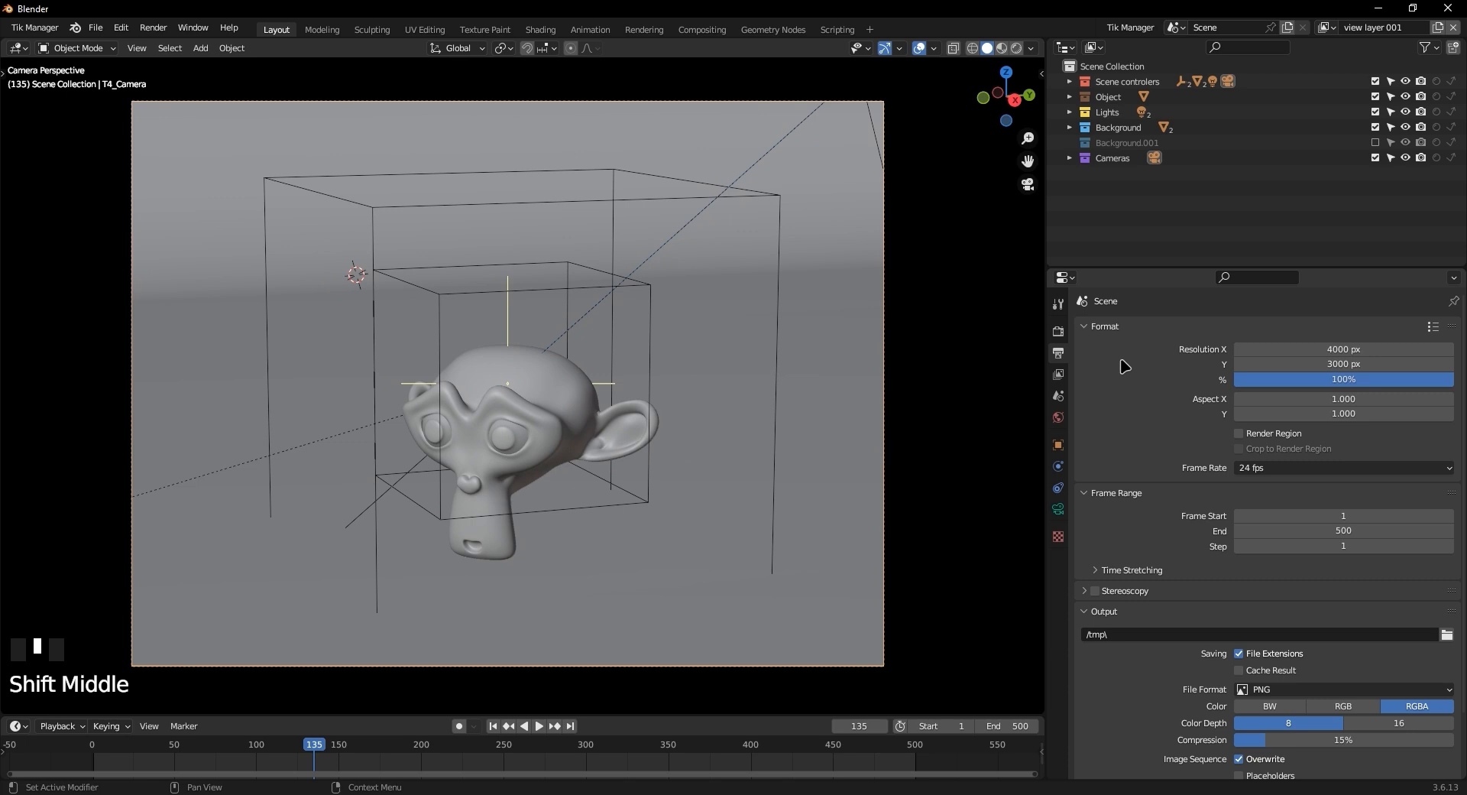
pyautogui.scroll(-1, 1181, 417)
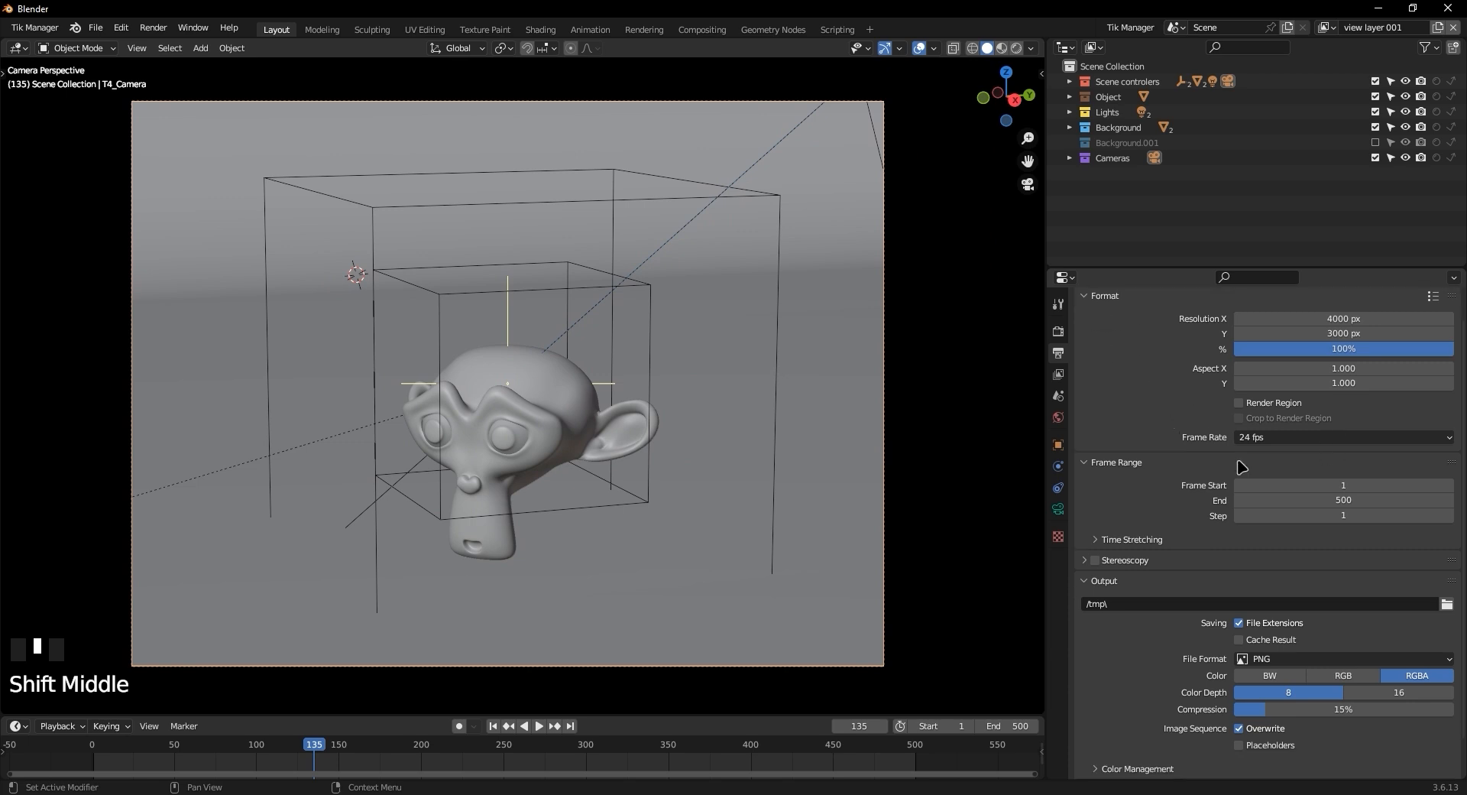
pyautogui.click(1286, 439)
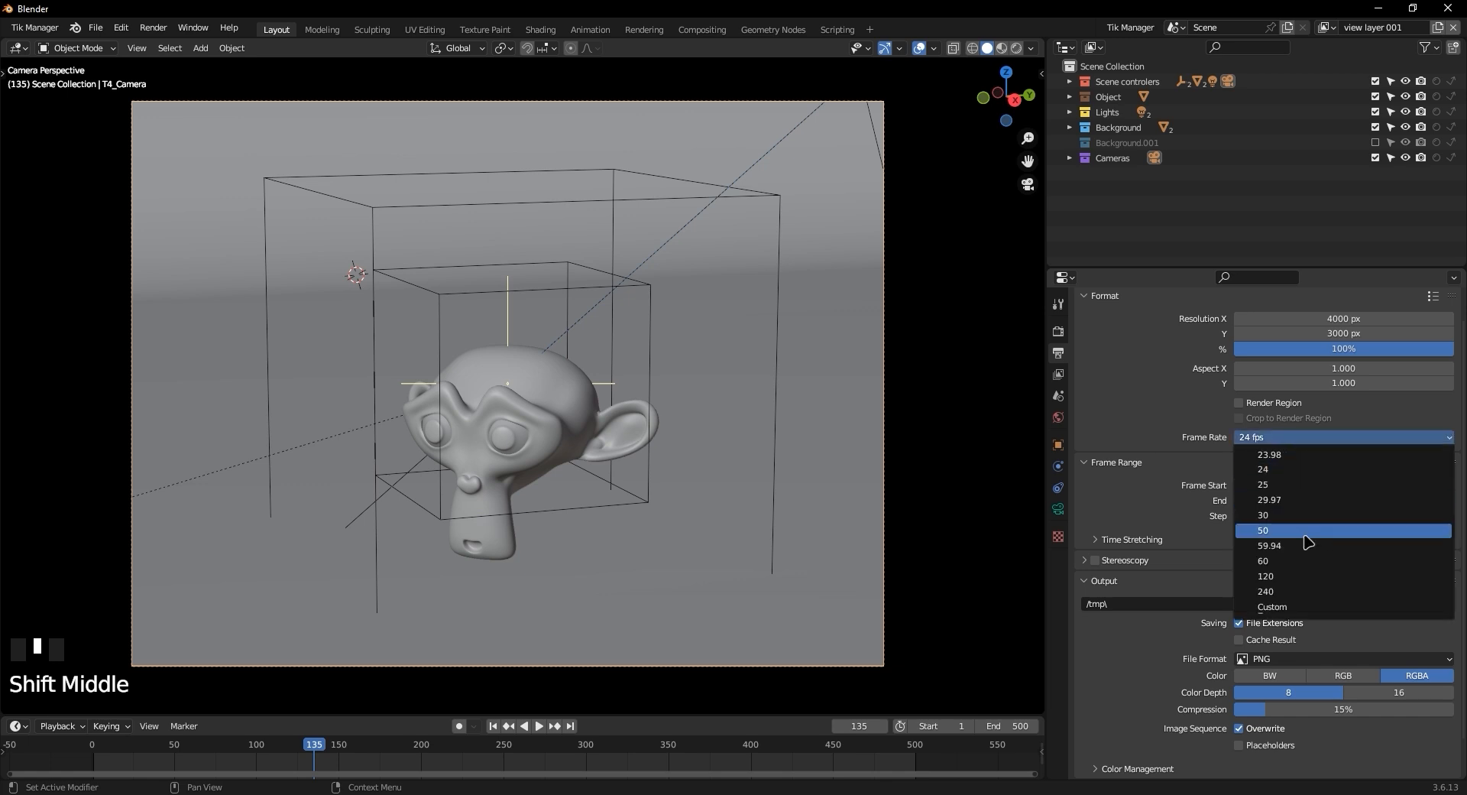
pyautogui.click(1268, 438)
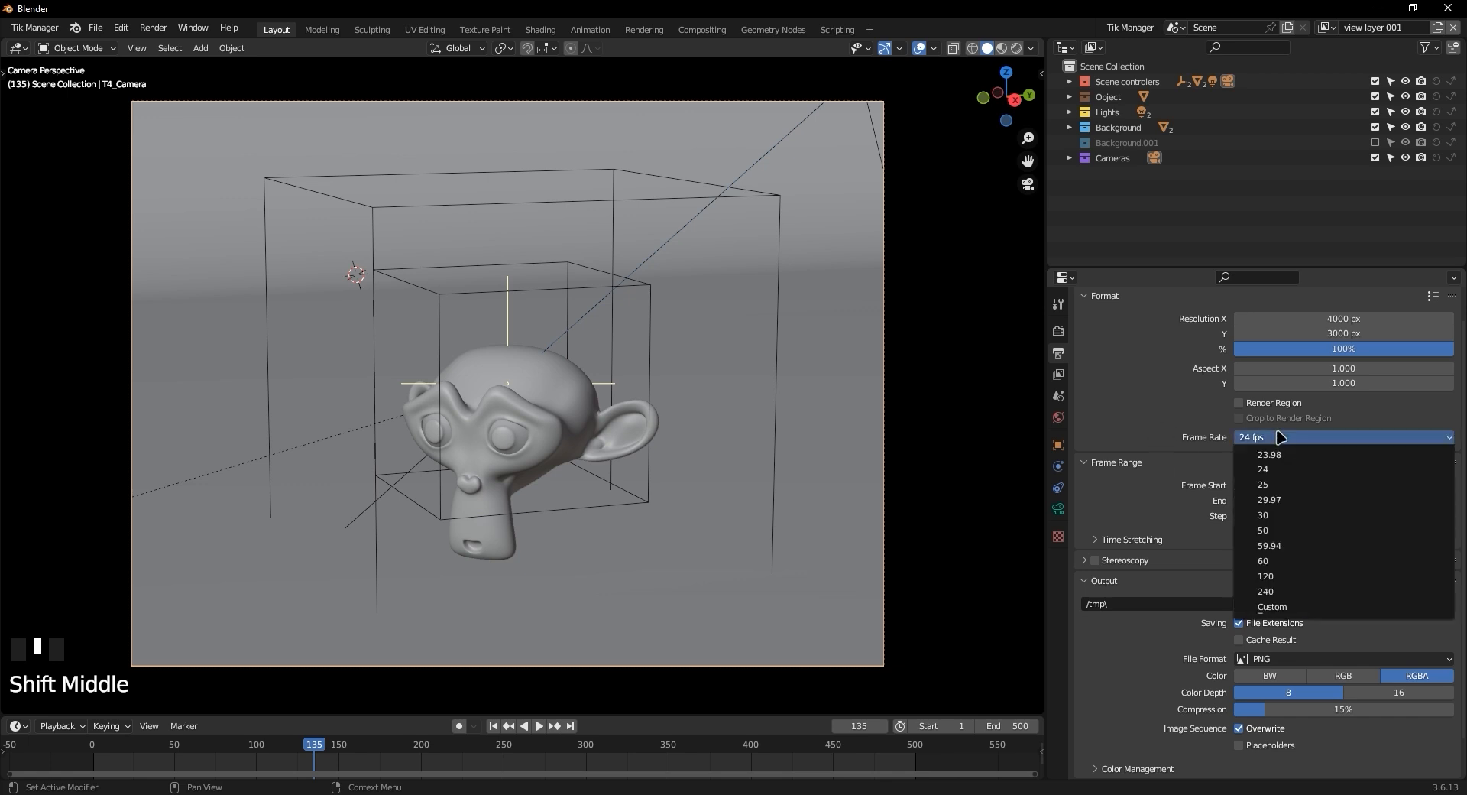
pyautogui.click(1341, 433)
pyautogui.click(1342, 434)
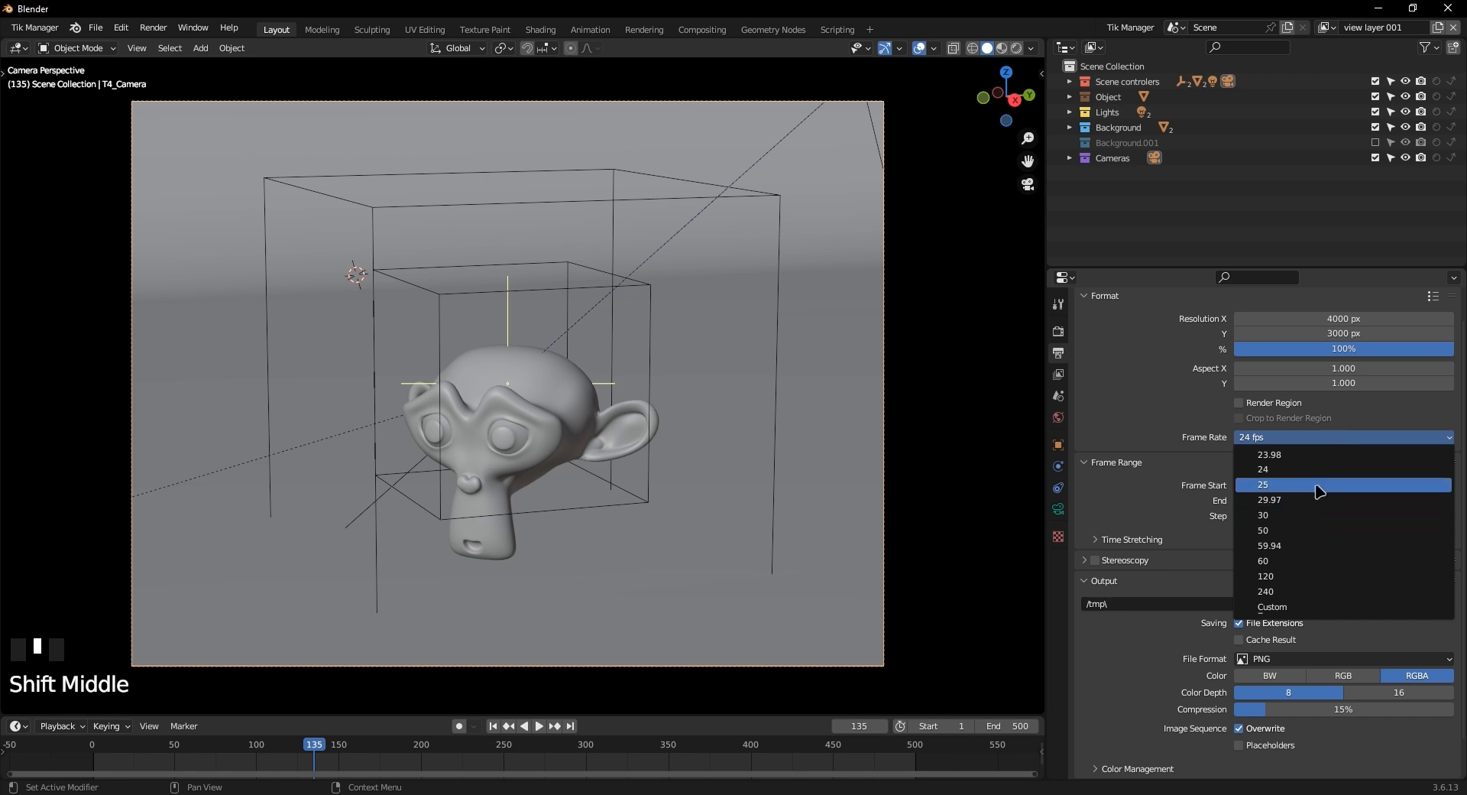
# Browse the folders on Local Disk (C:) as an output location, and leave the file browser without choosing one
pyautogui.scroll(-1, 1127, 497)
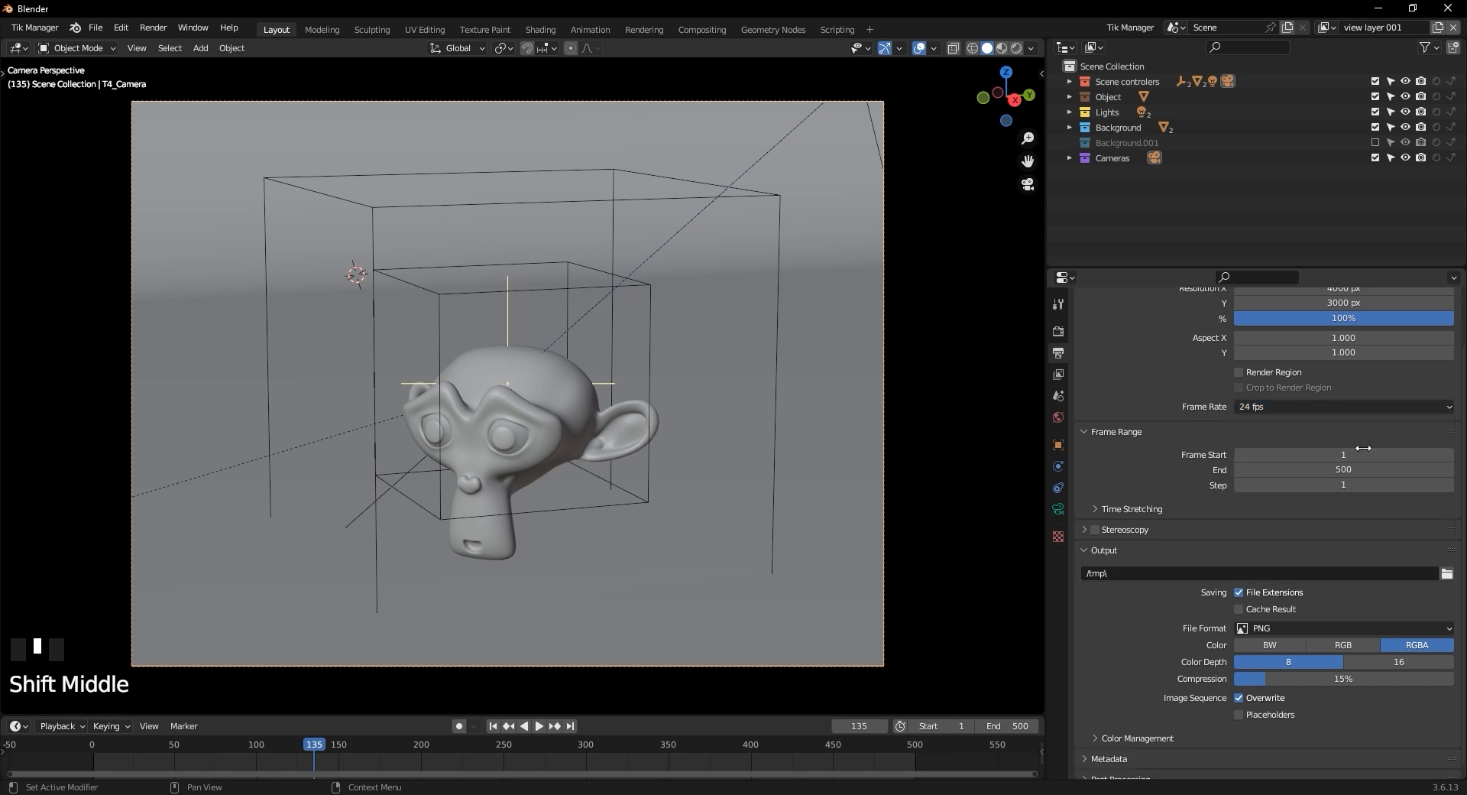
pyautogui.scroll(-1, 1313, 449)
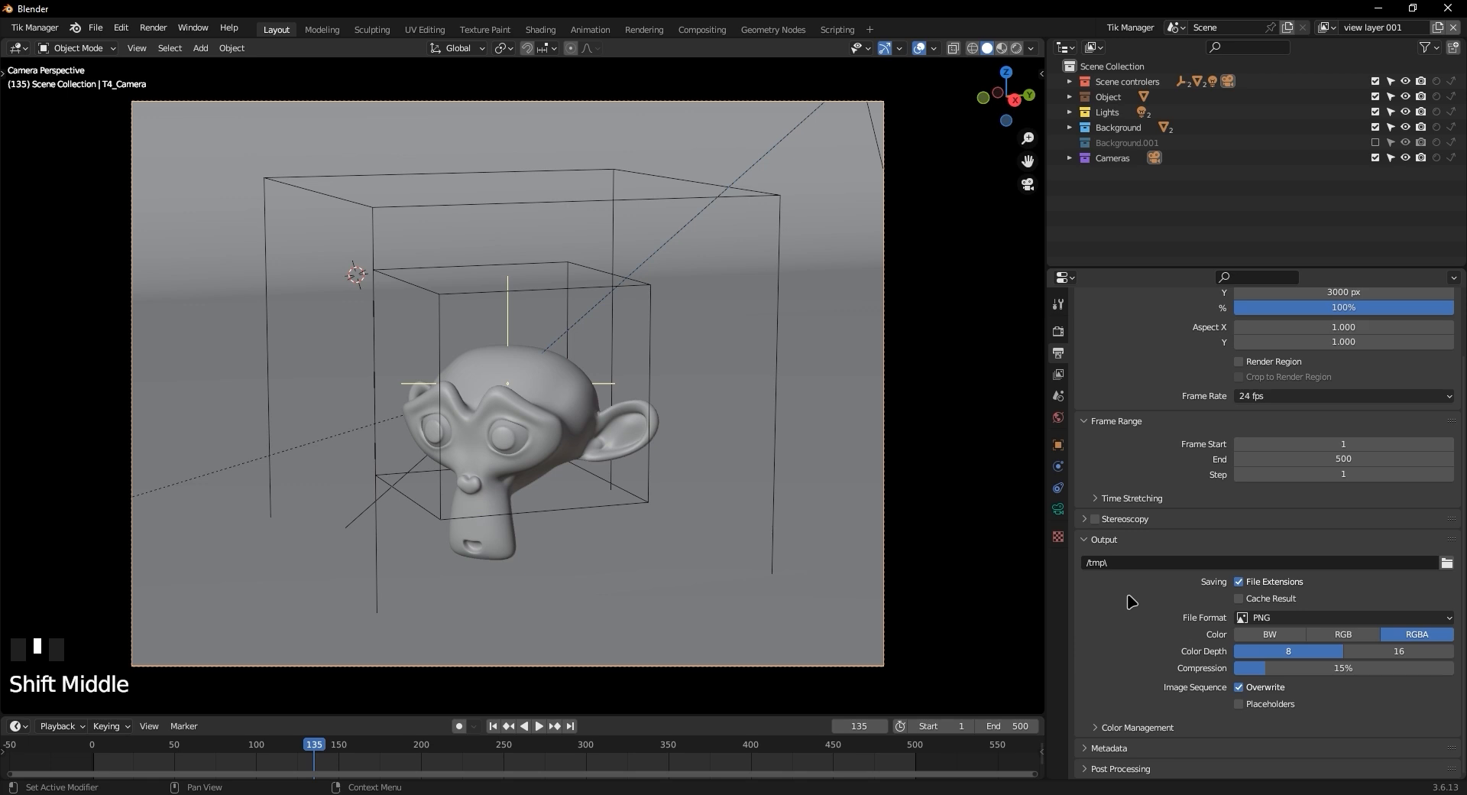
pyautogui.click(1446, 563)
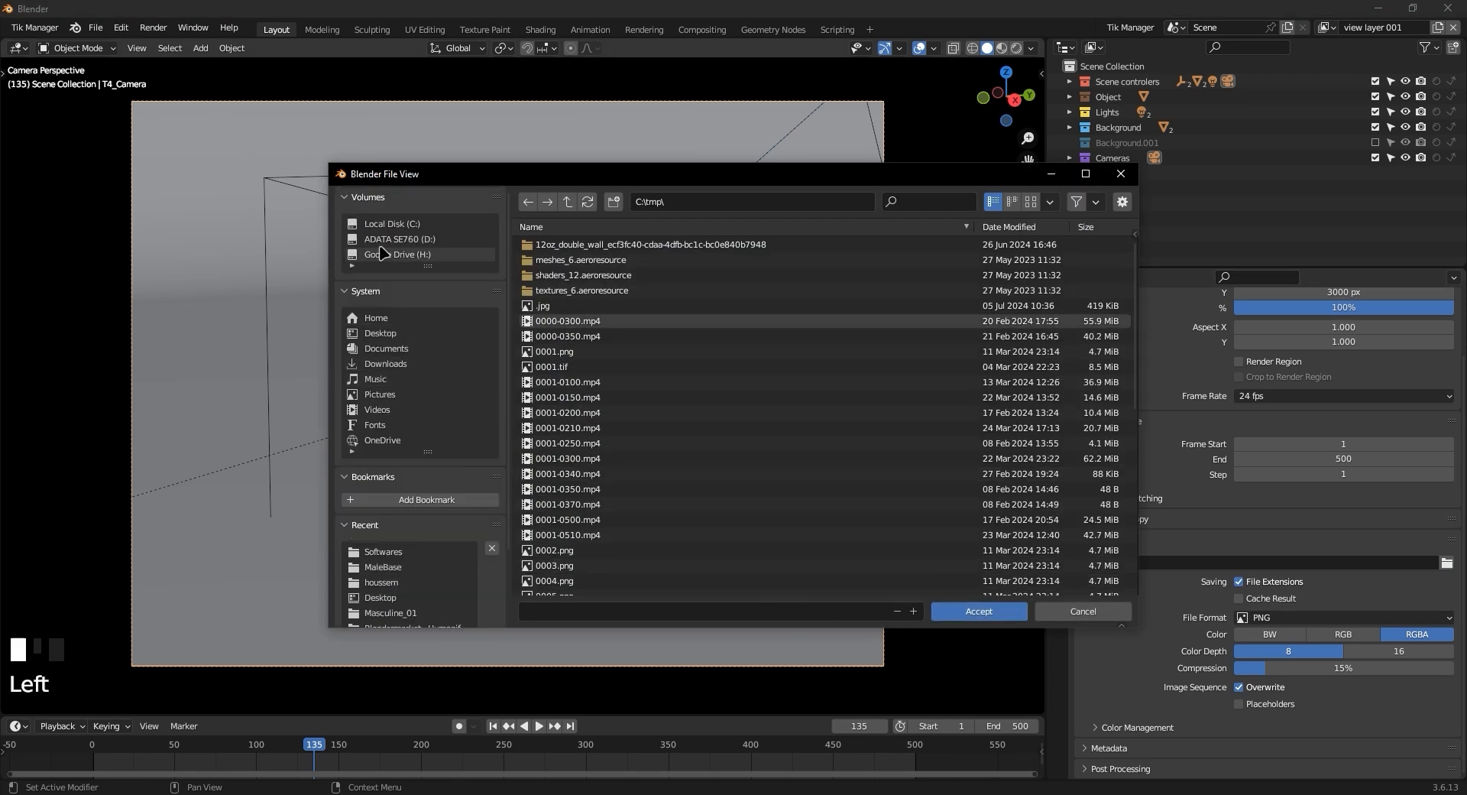
pyautogui.click(392, 223)
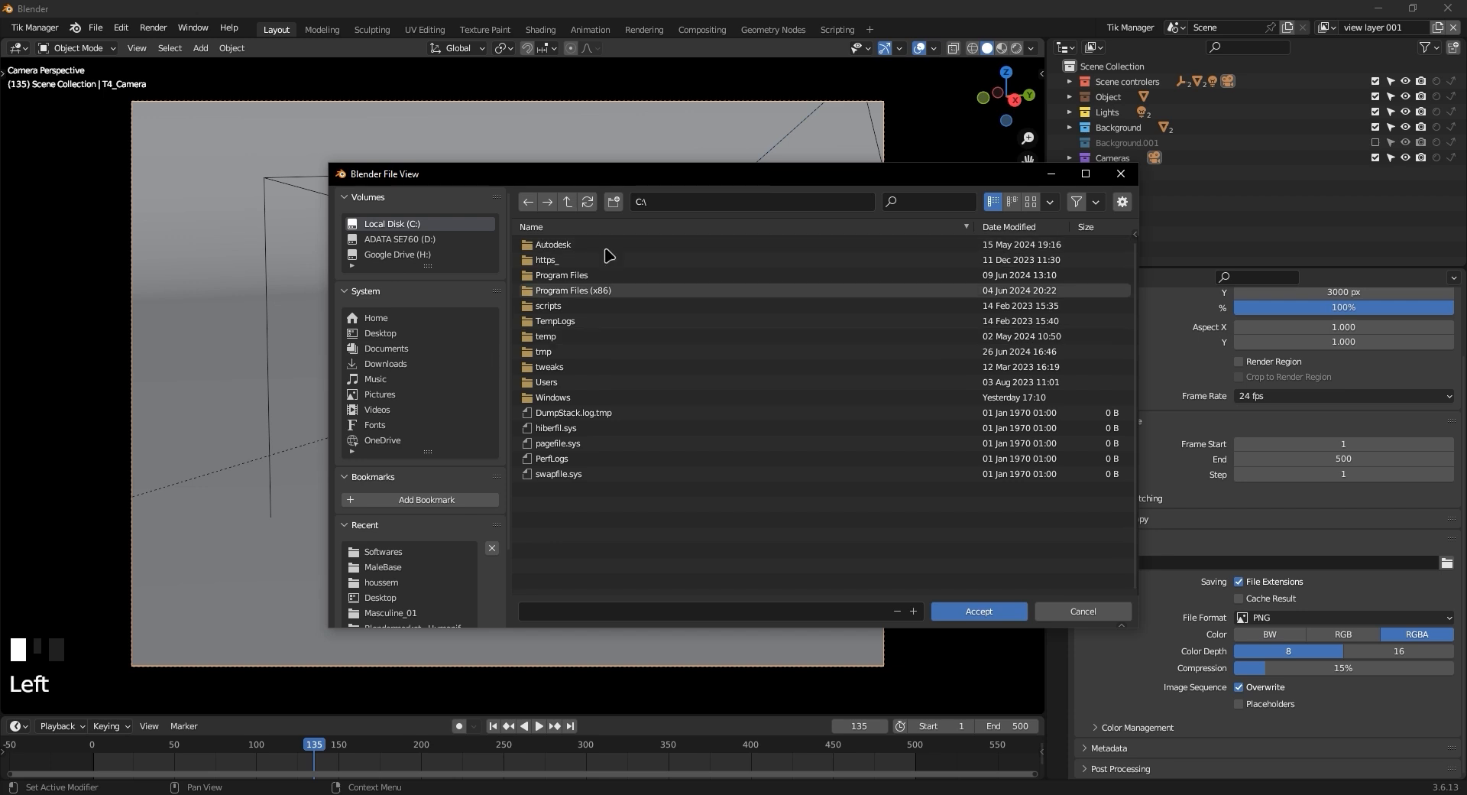
pyautogui.click(1121, 173)
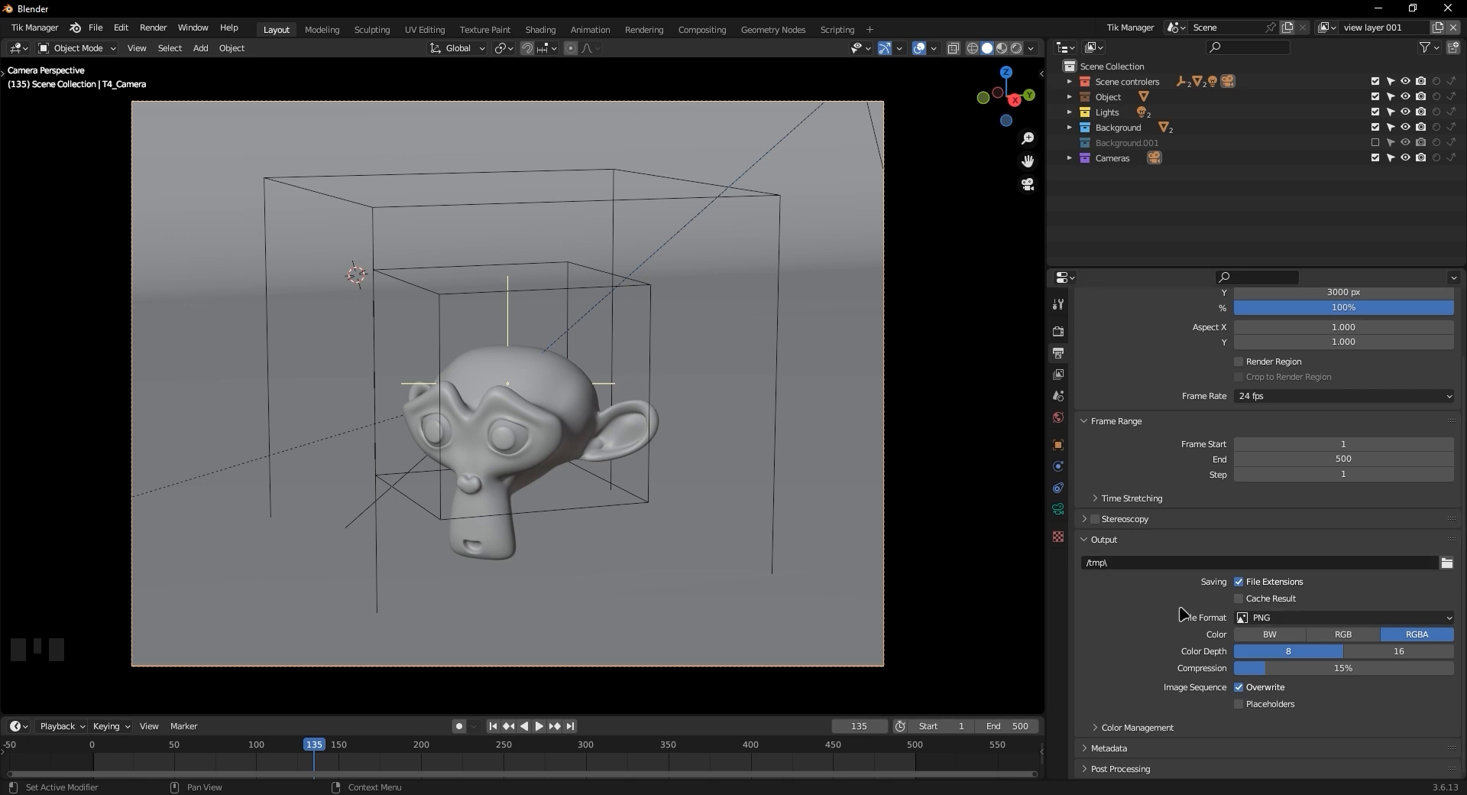
# Review the image and movie file formats available for the output and look at the Post Processing options
pyautogui.click(1333, 619)
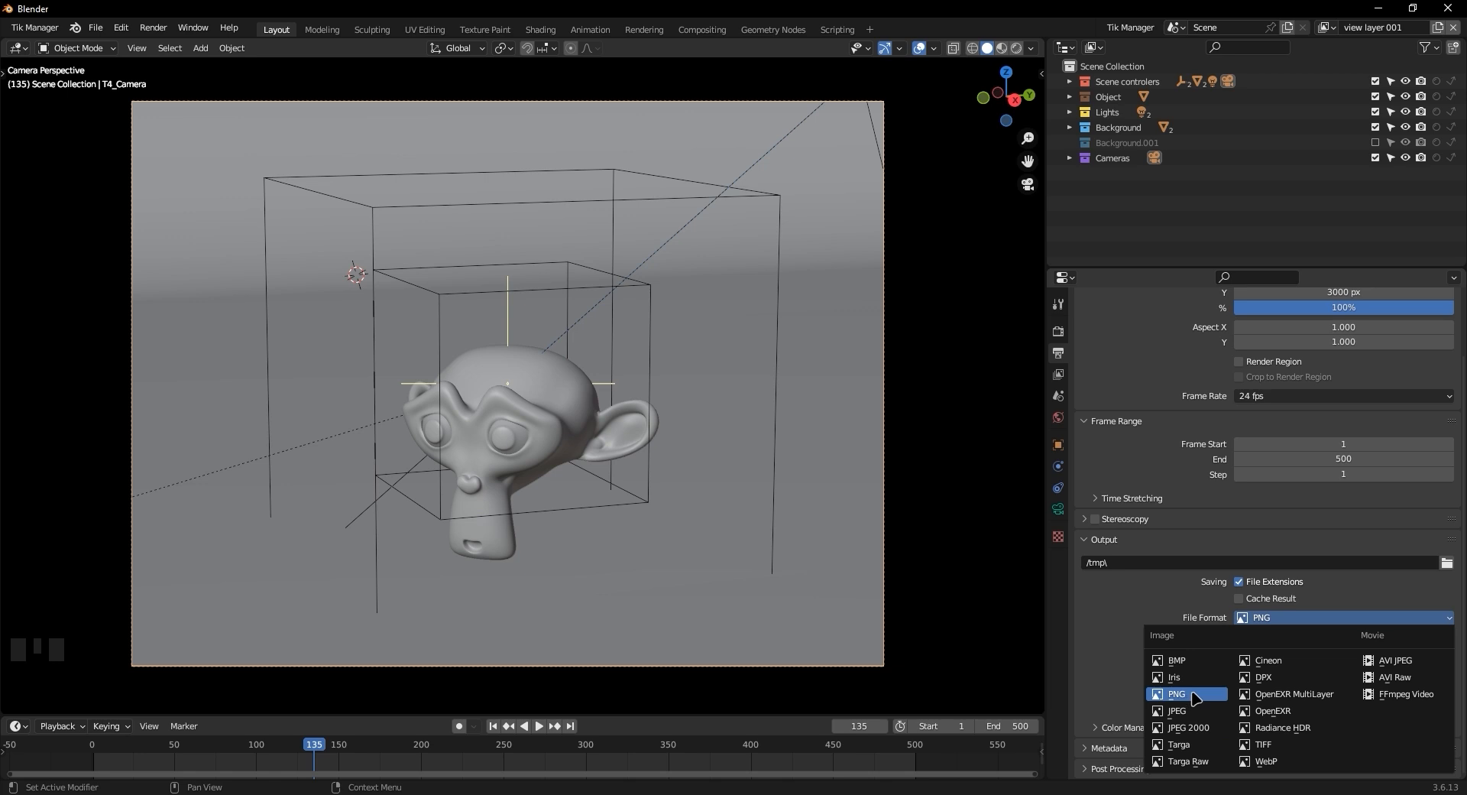
pyautogui.click(1423, 620)
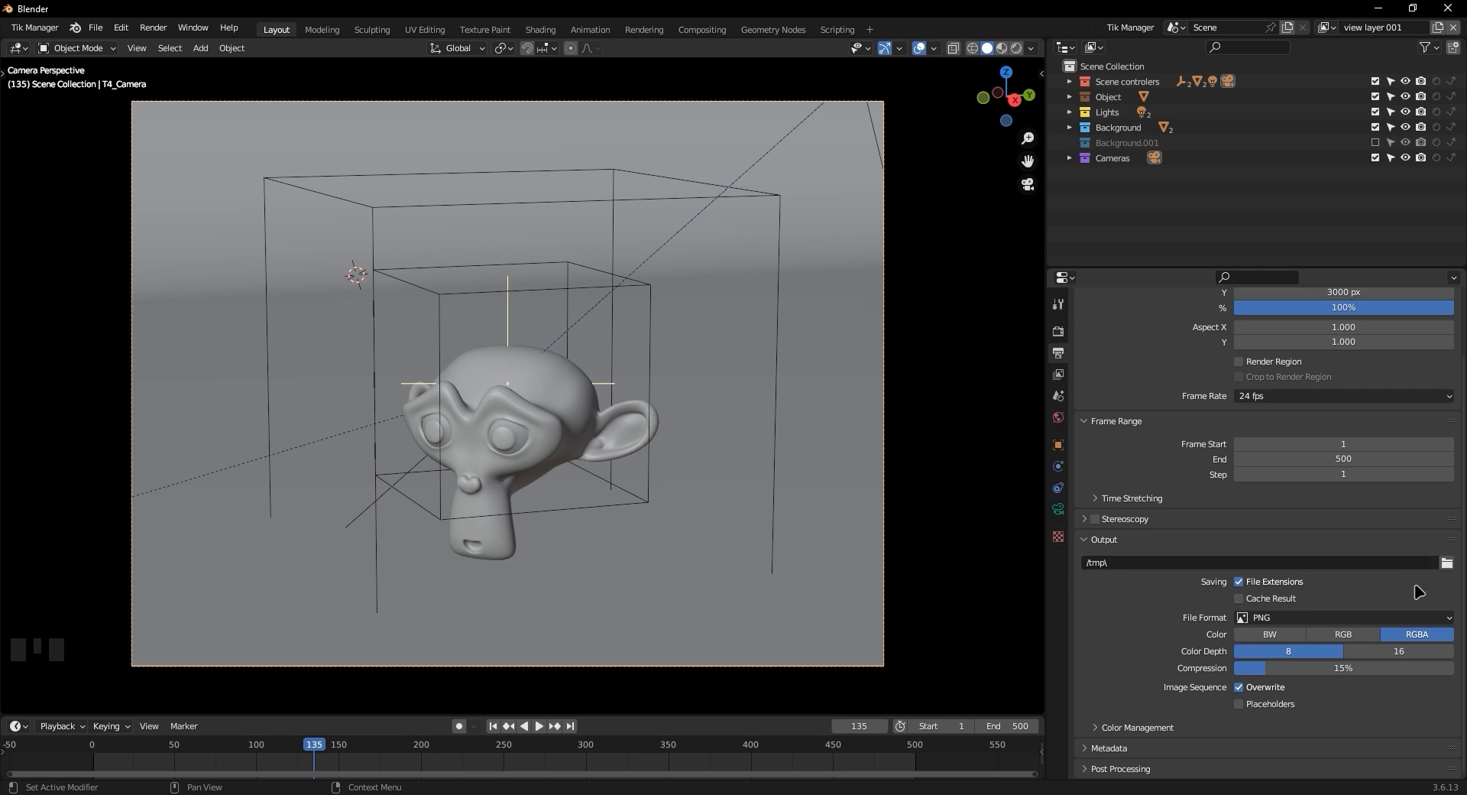
pyautogui.click(1368, 618)
pyautogui.click(1133, 764)
pyautogui.scroll(-3, 1119, 709)
pyautogui.click(1119, 709)
pyautogui.scroll(1, 1138, 592)
pyautogui.scroll(-1, 1135, 405)
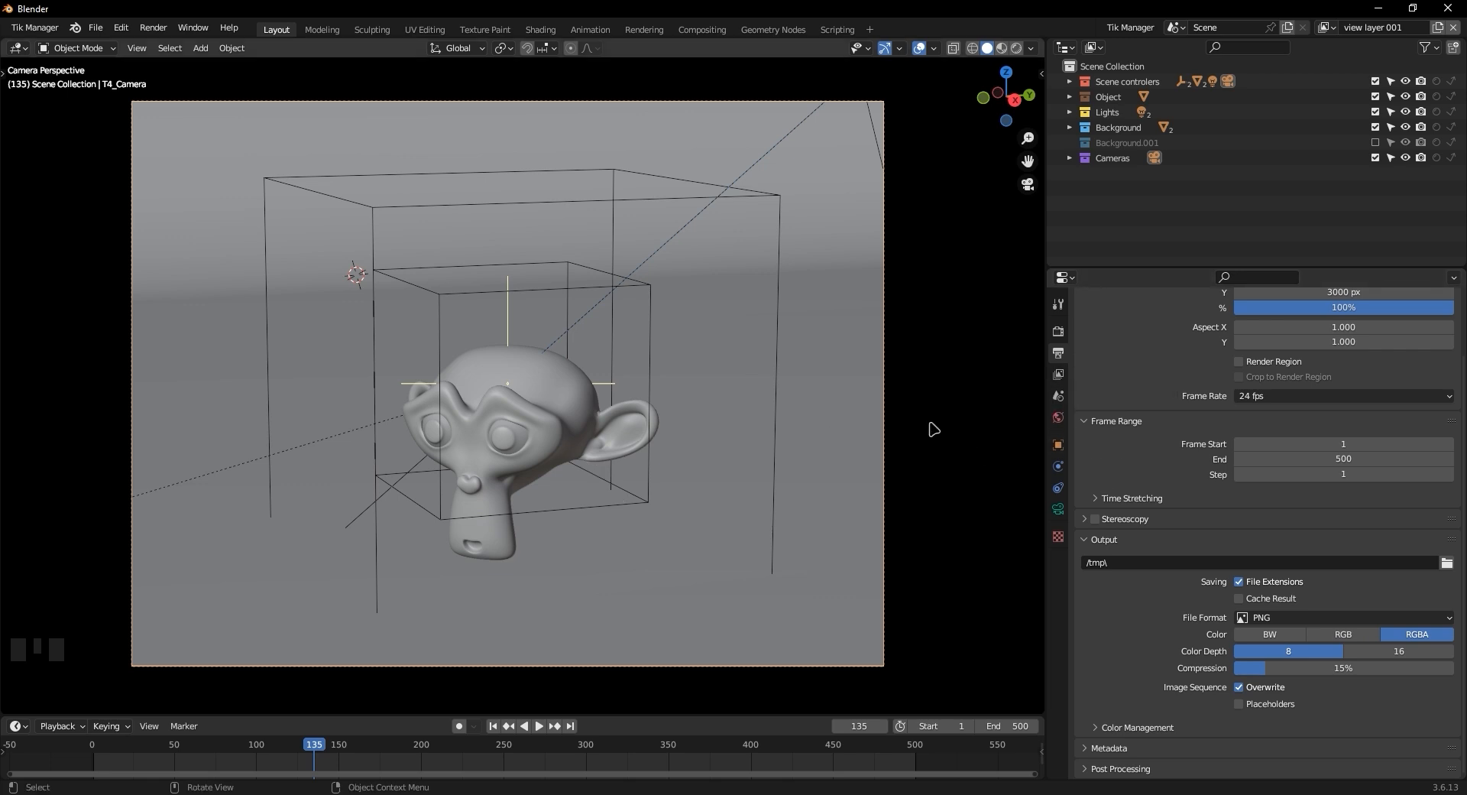
# Examine the view layer's data, light and Cryptomatte render passes
pyautogui.click(1058, 376)
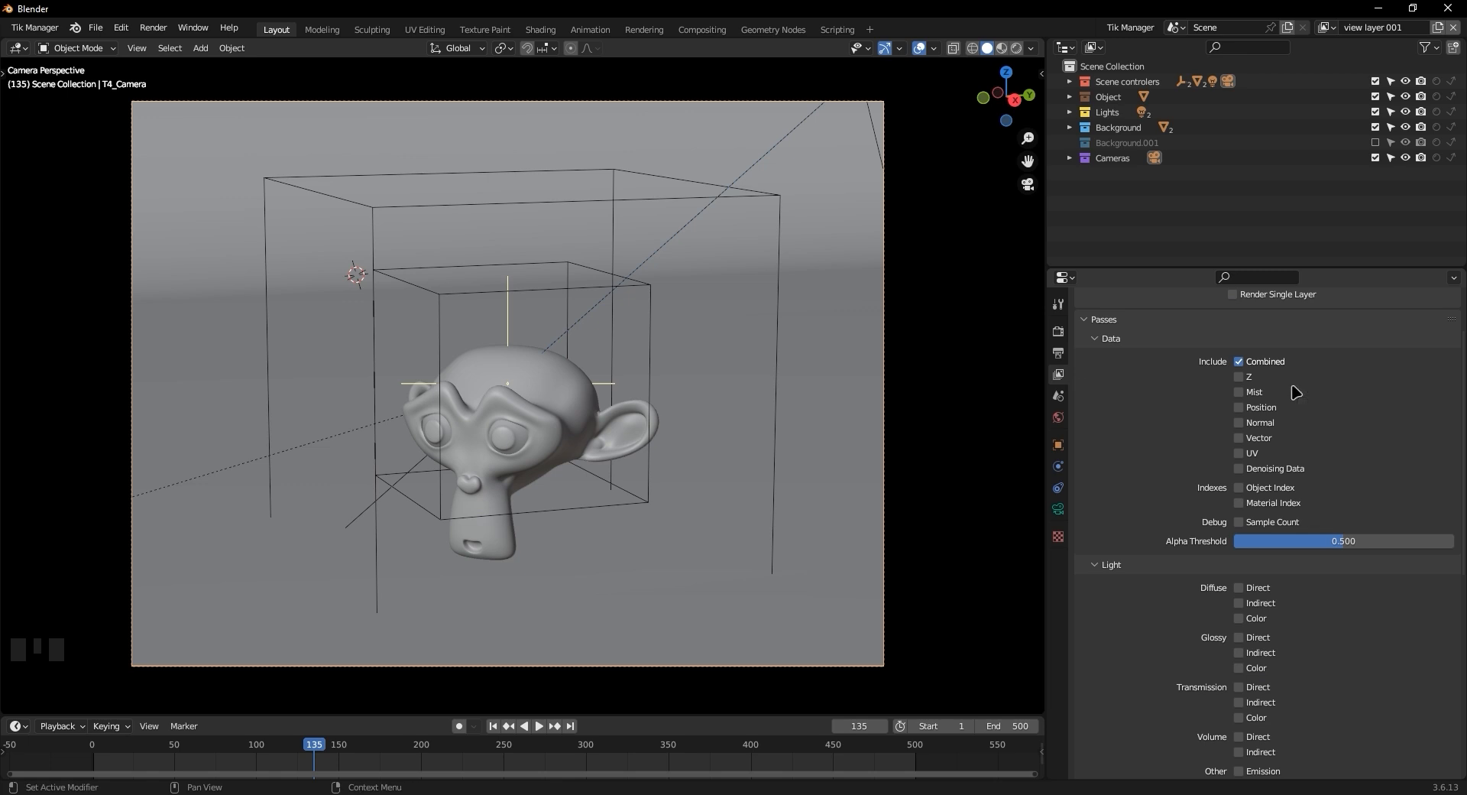
pyautogui.scroll(2, 1200, 405)
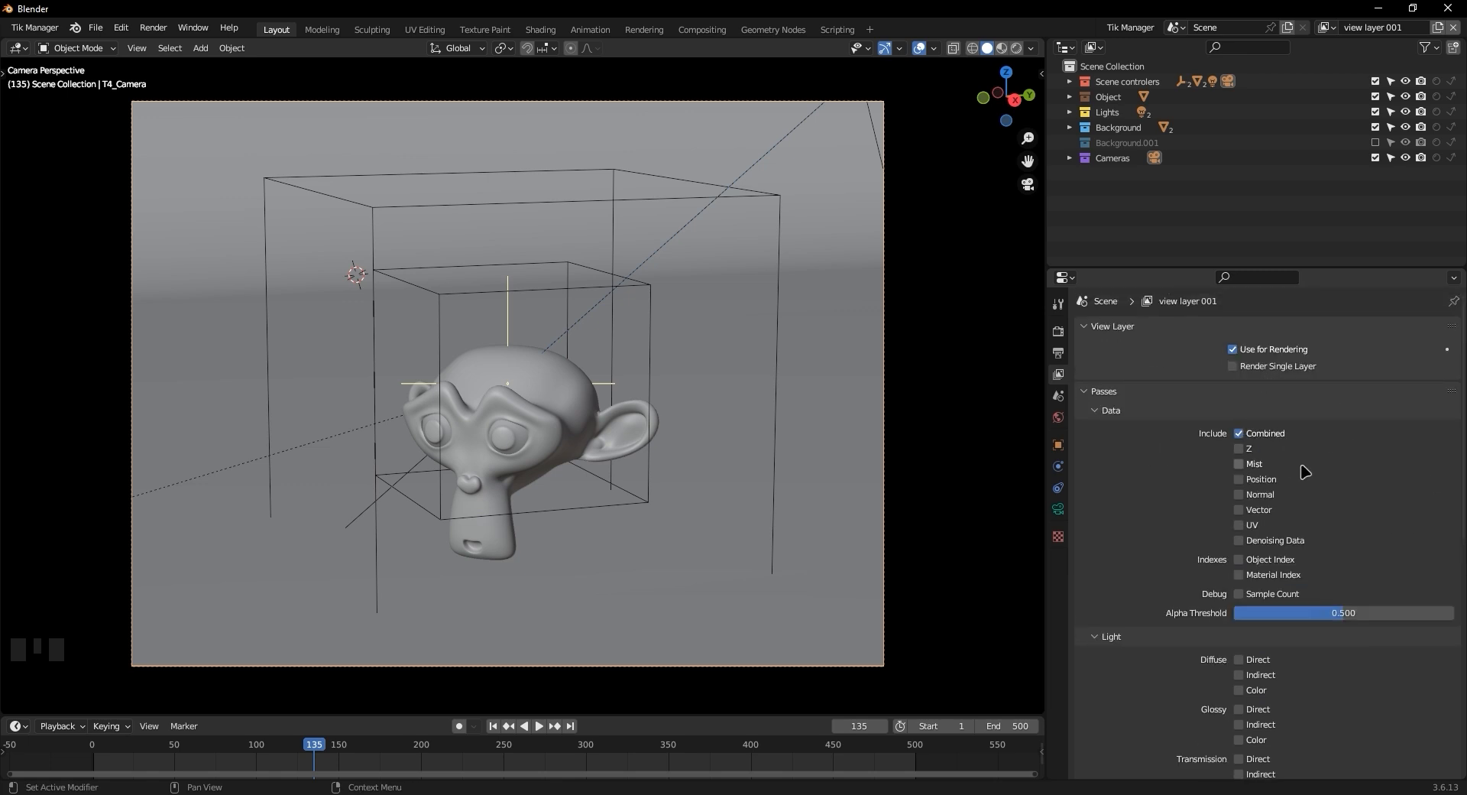
pyautogui.scroll(-3, 1274, 498)
pyautogui.scroll(-12, 1275, 498)
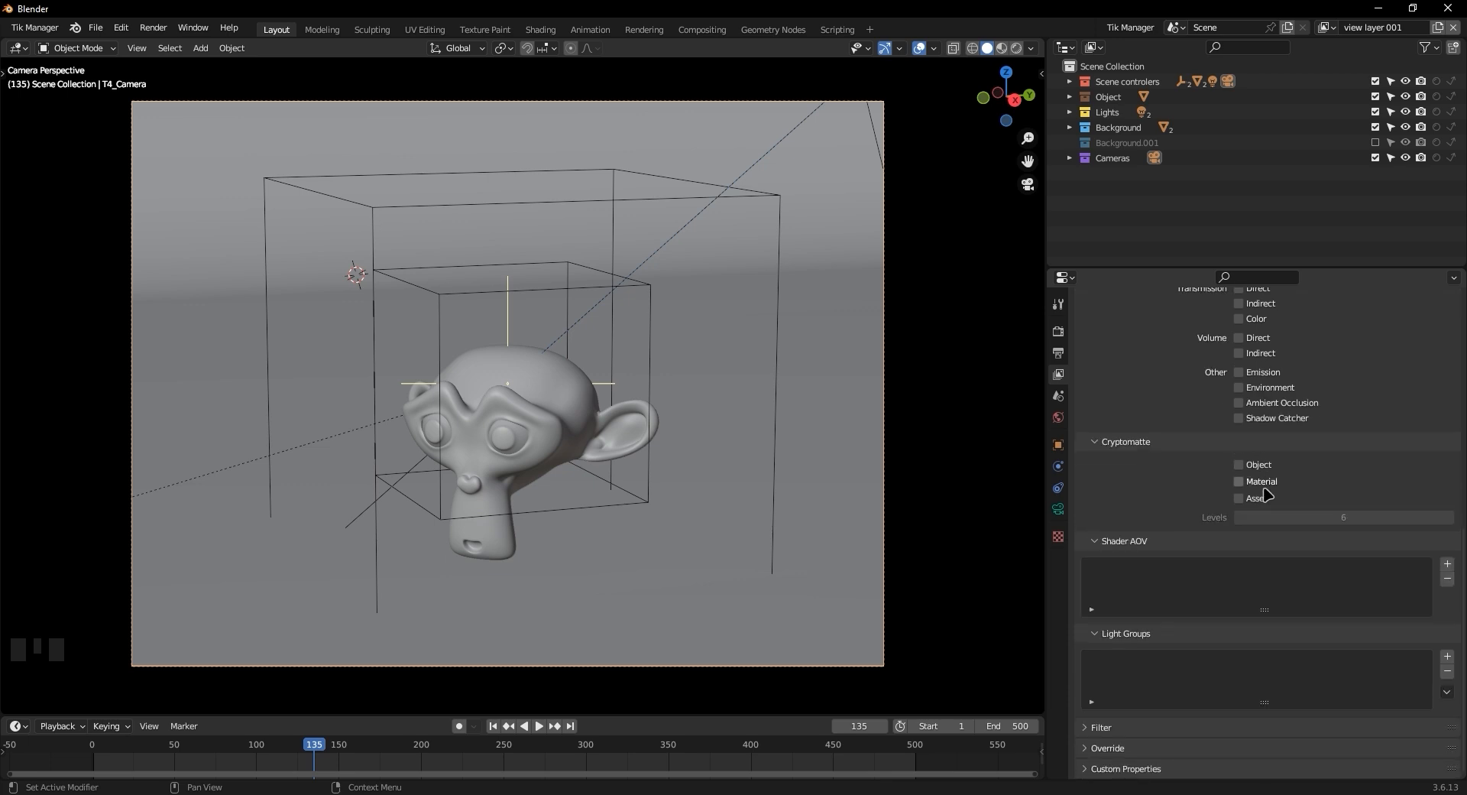
pyautogui.scroll(15, 1265, 493)
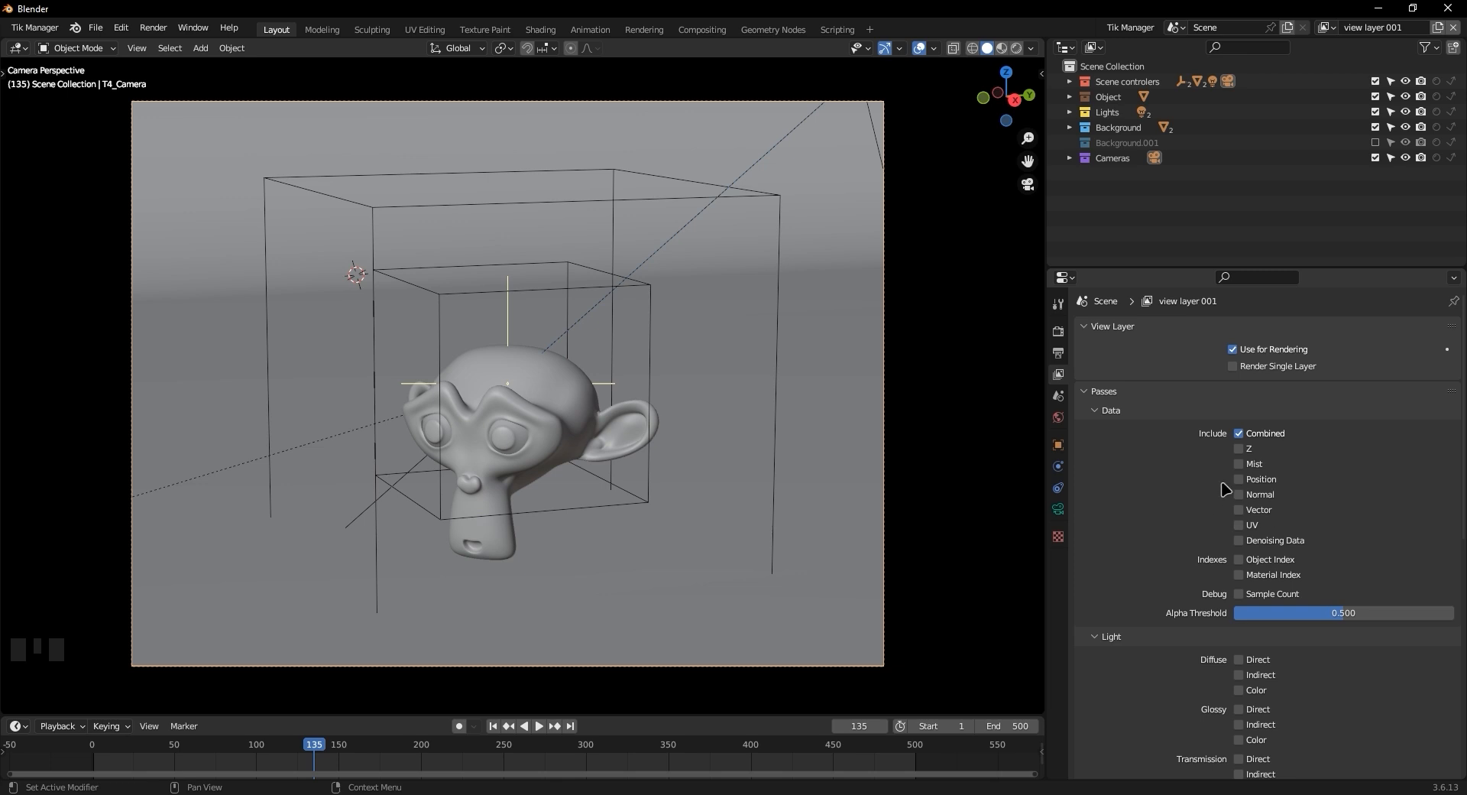
pyautogui.scroll(-2, 1246, 581)
pyautogui.scroll(-5, 1241, 611)
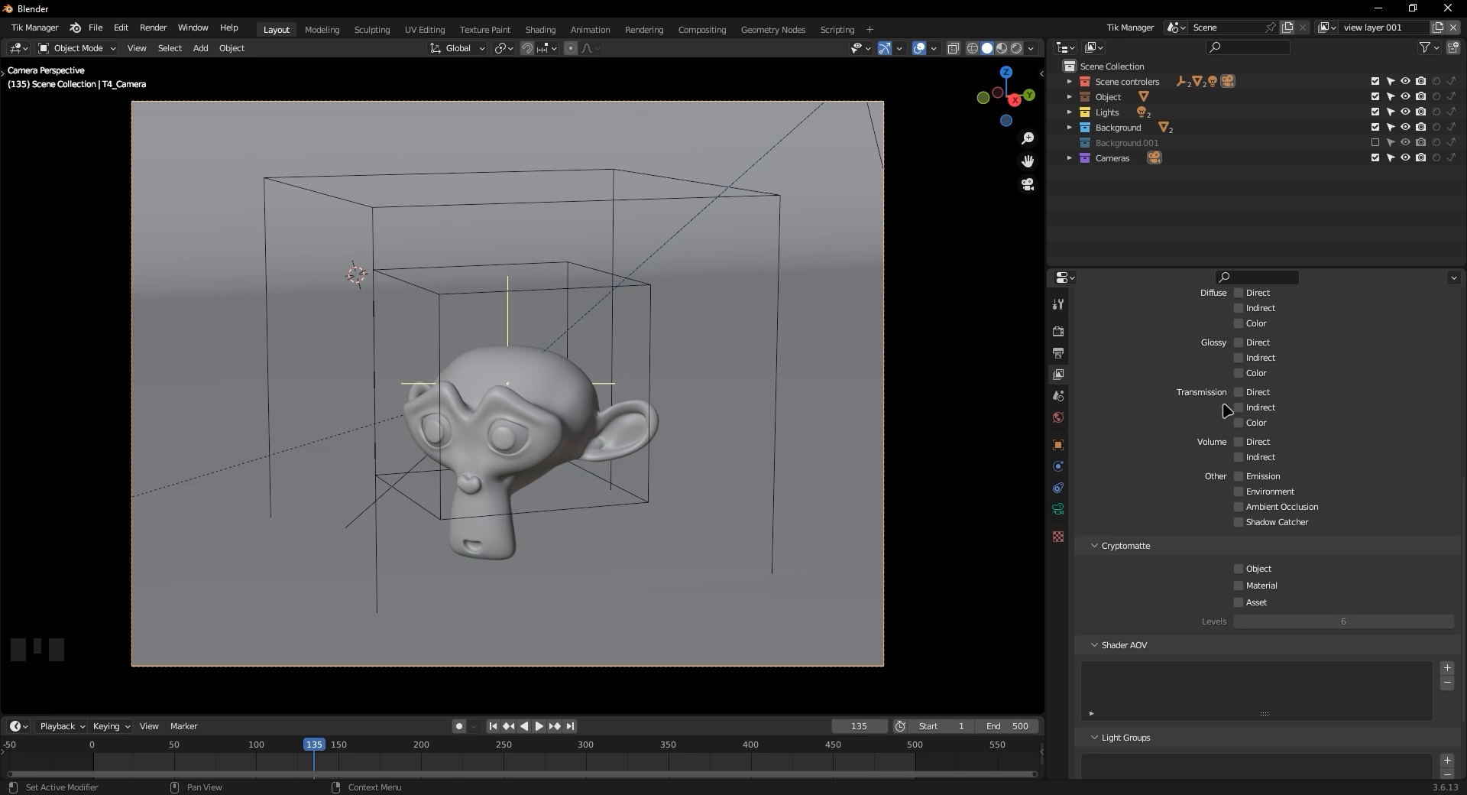
pyautogui.scroll(12, 1234, 412)
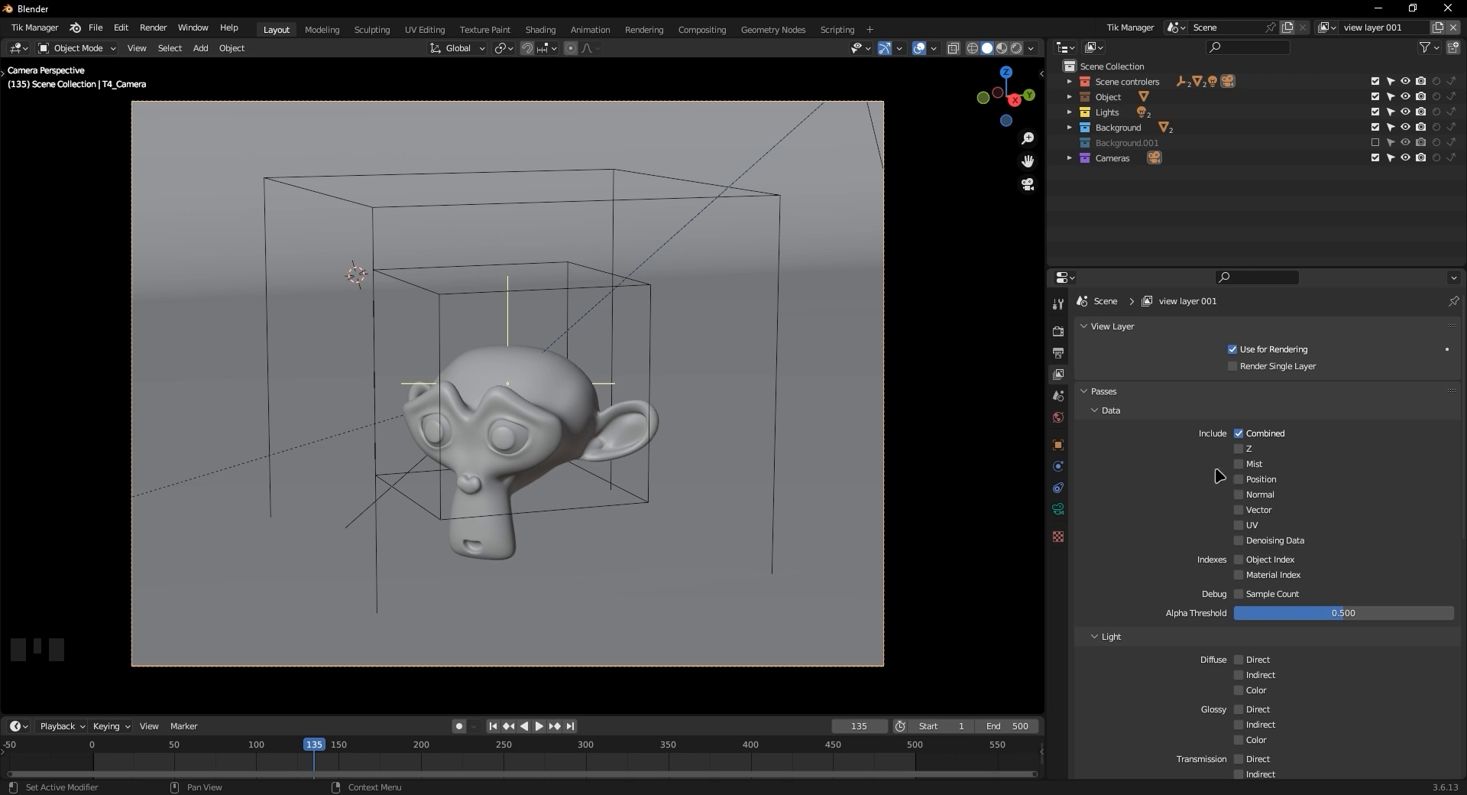
pyautogui.scroll(-10, 1235, 526)
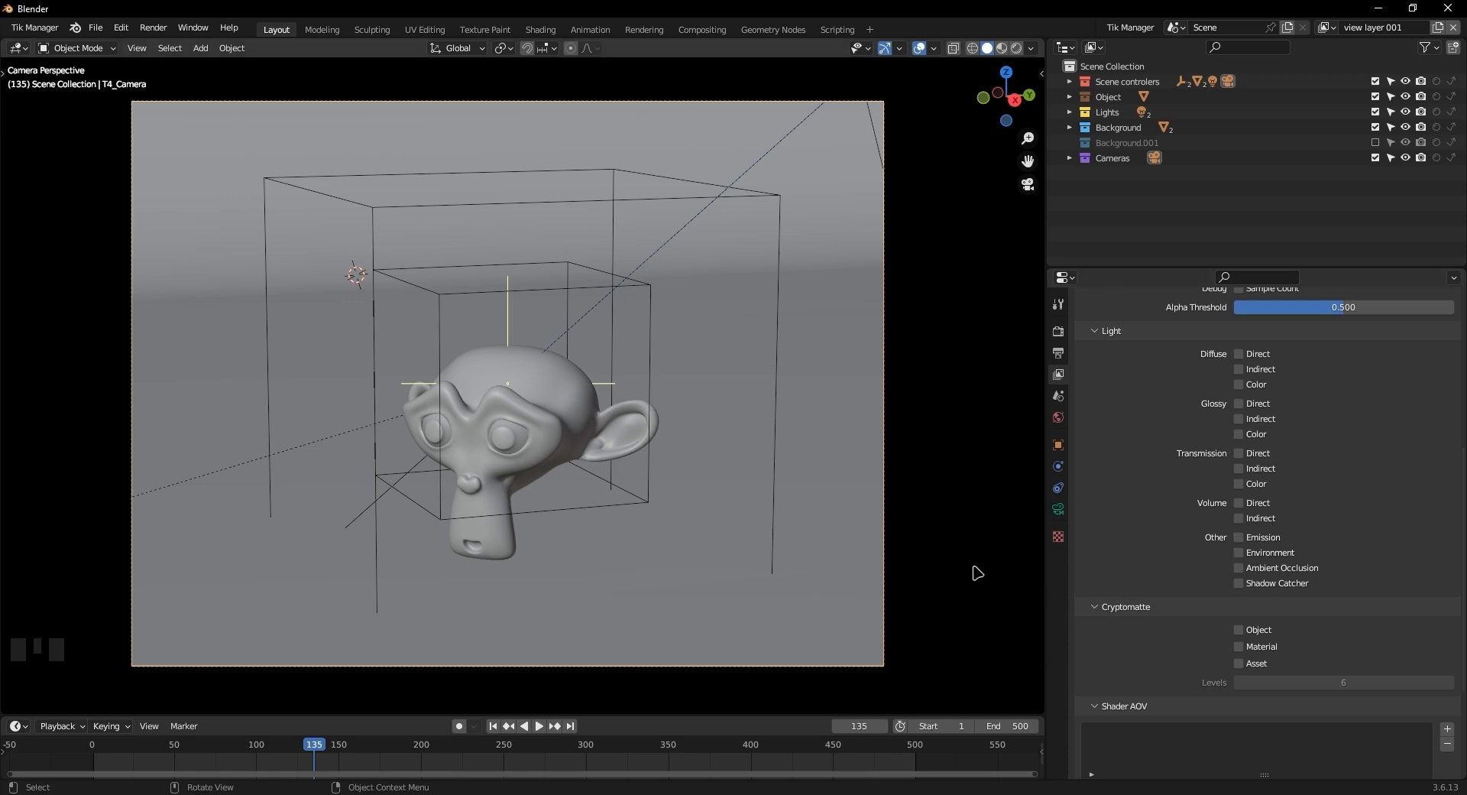
# Start rendering the current frame as a still image from the scene camera
pyautogui.press('F12')
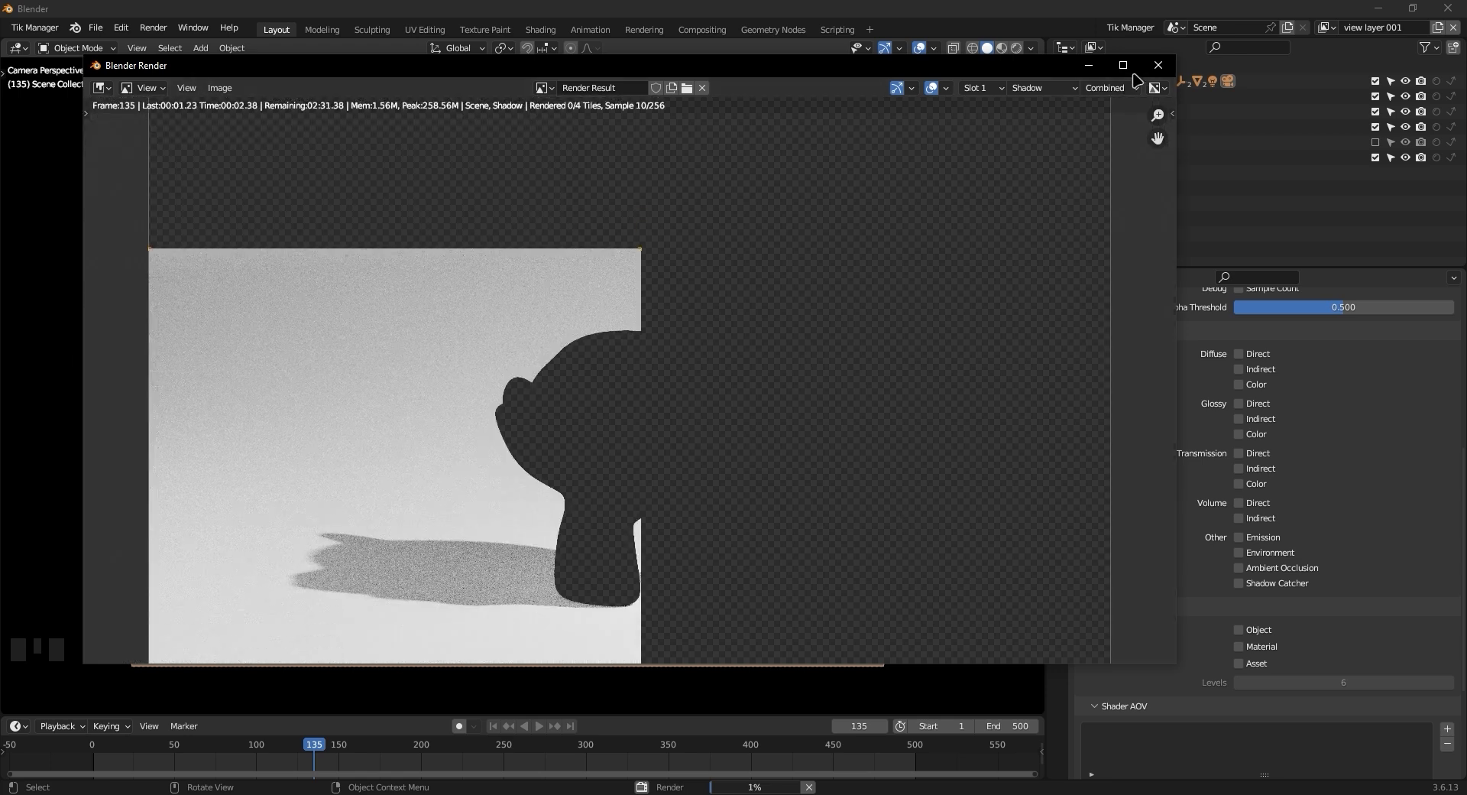
# Leave the render window and switch the 3D viewport to rendered shading
pyautogui.click(1091, 66)
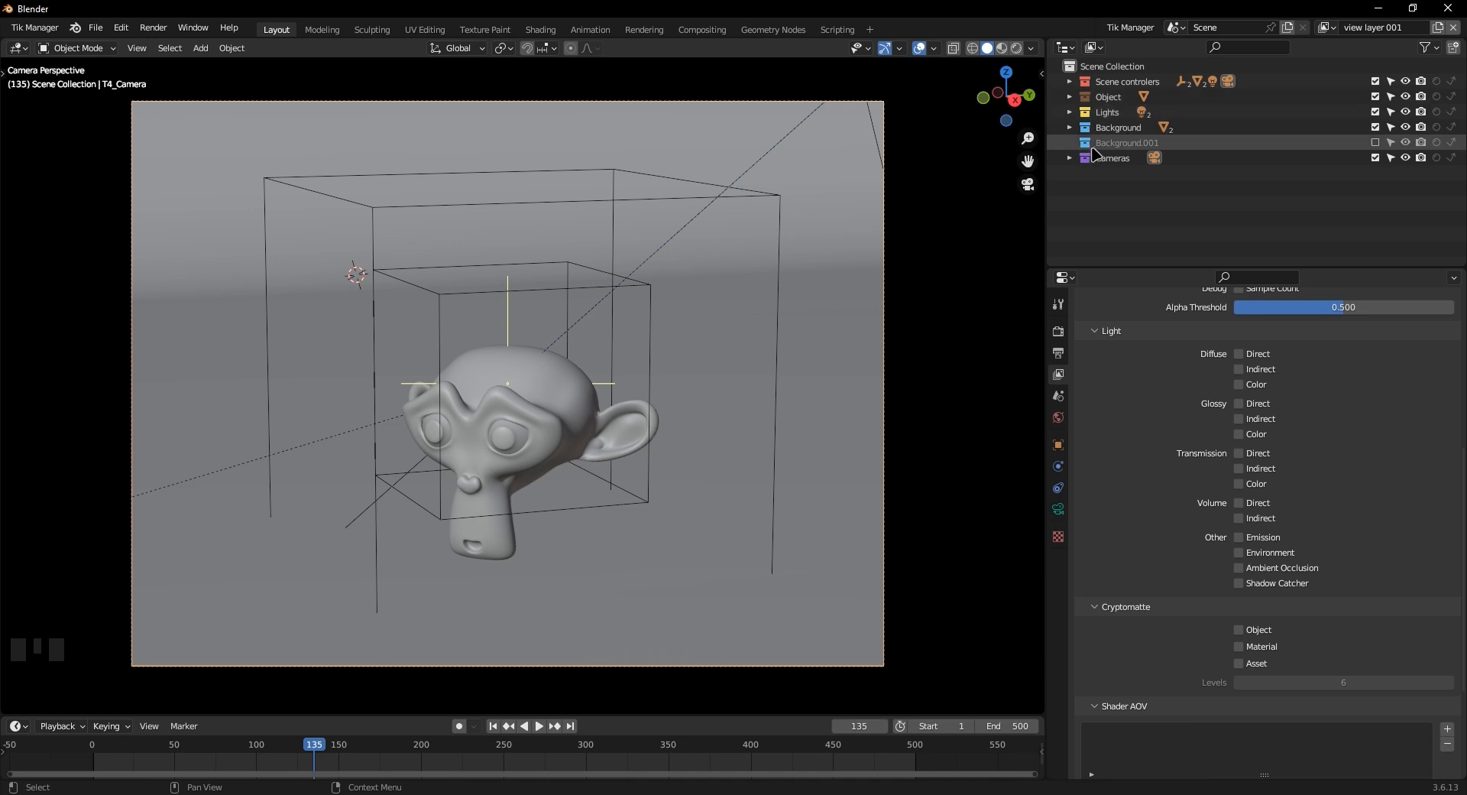
pyautogui.click(1017, 48)
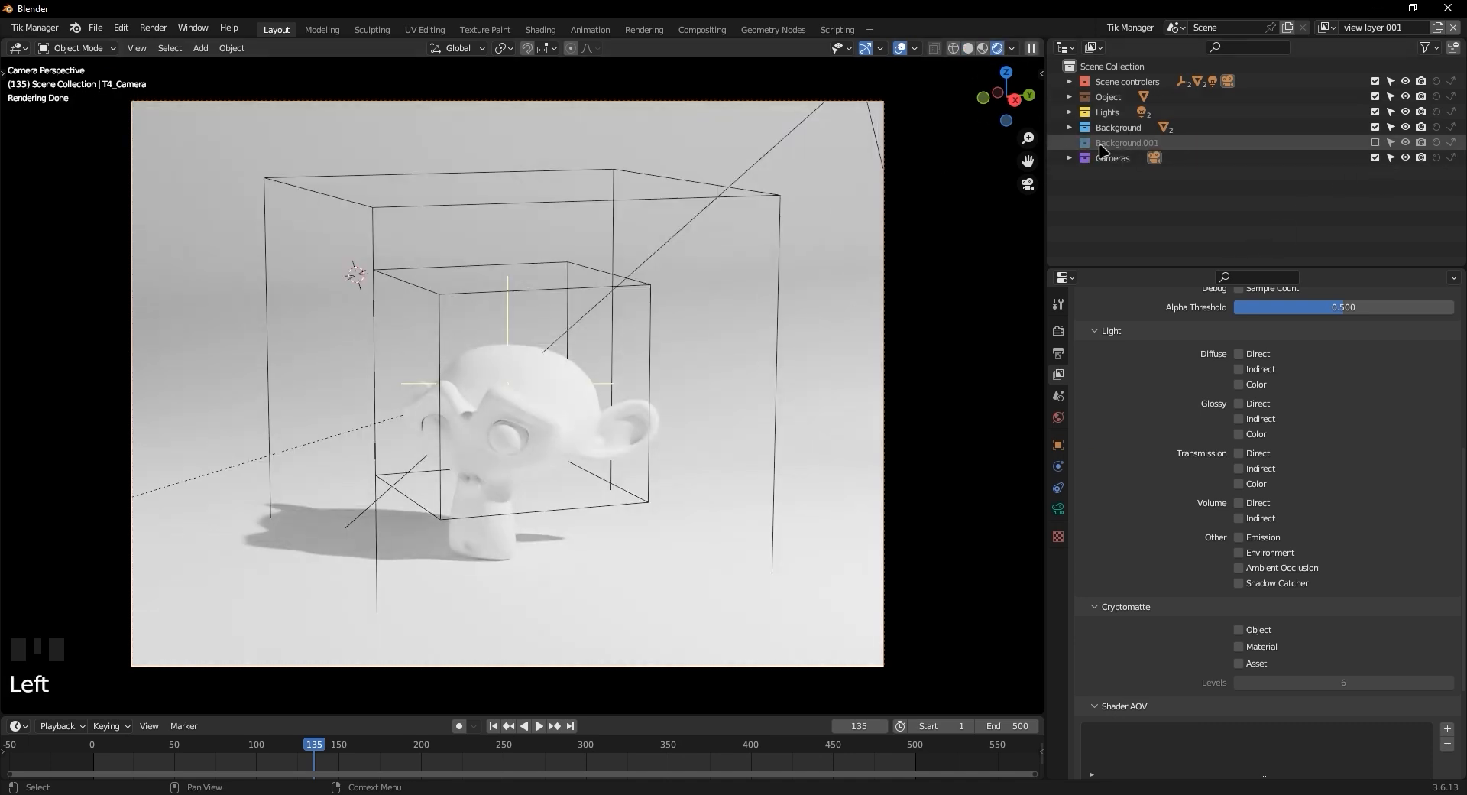
# Expand the Scene controlers, Object, Lights, Background and Cameras collections in the outliner
pyautogui.click(1070, 128)
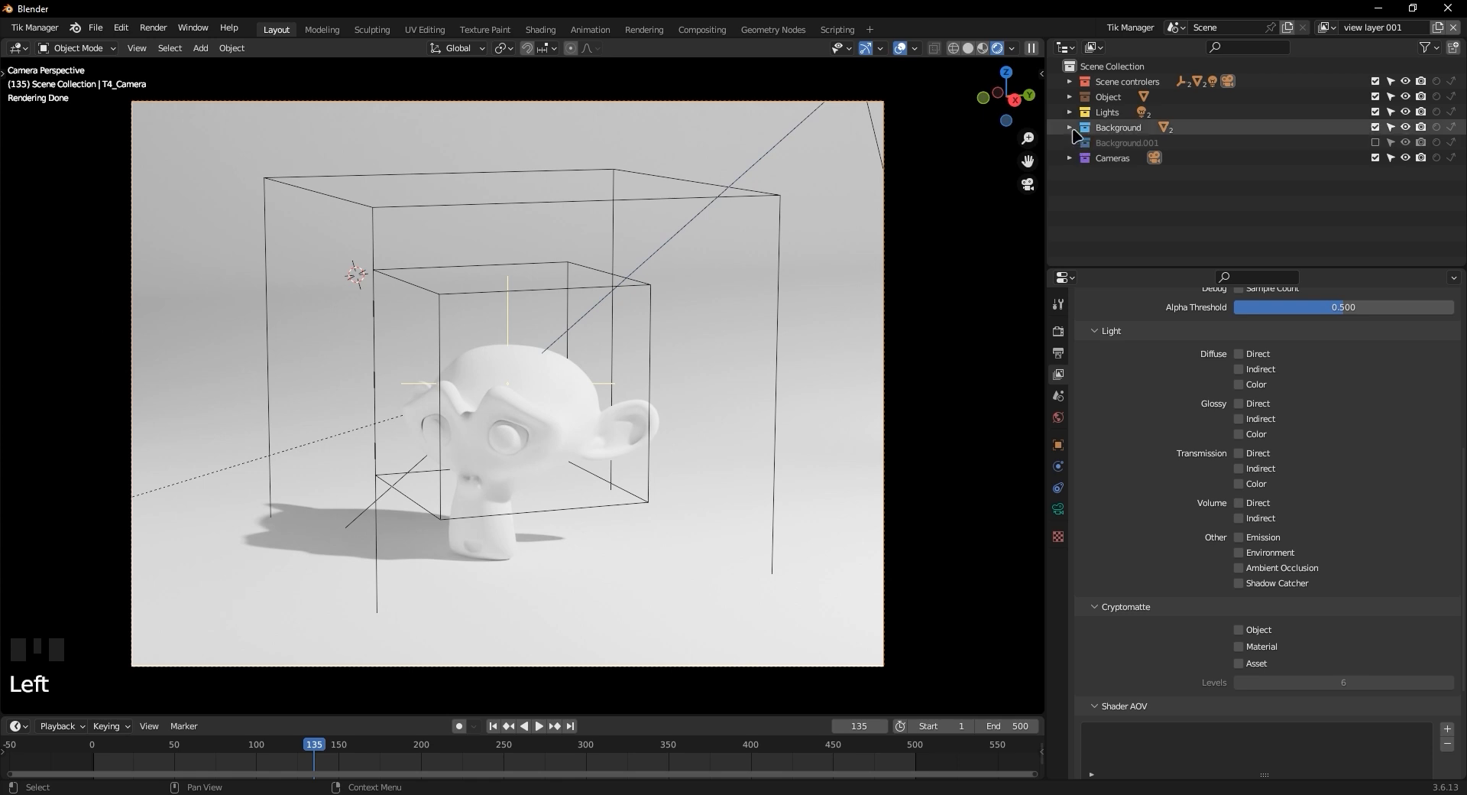
pyautogui.click(1070, 128)
pyautogui.click(1070, 112)
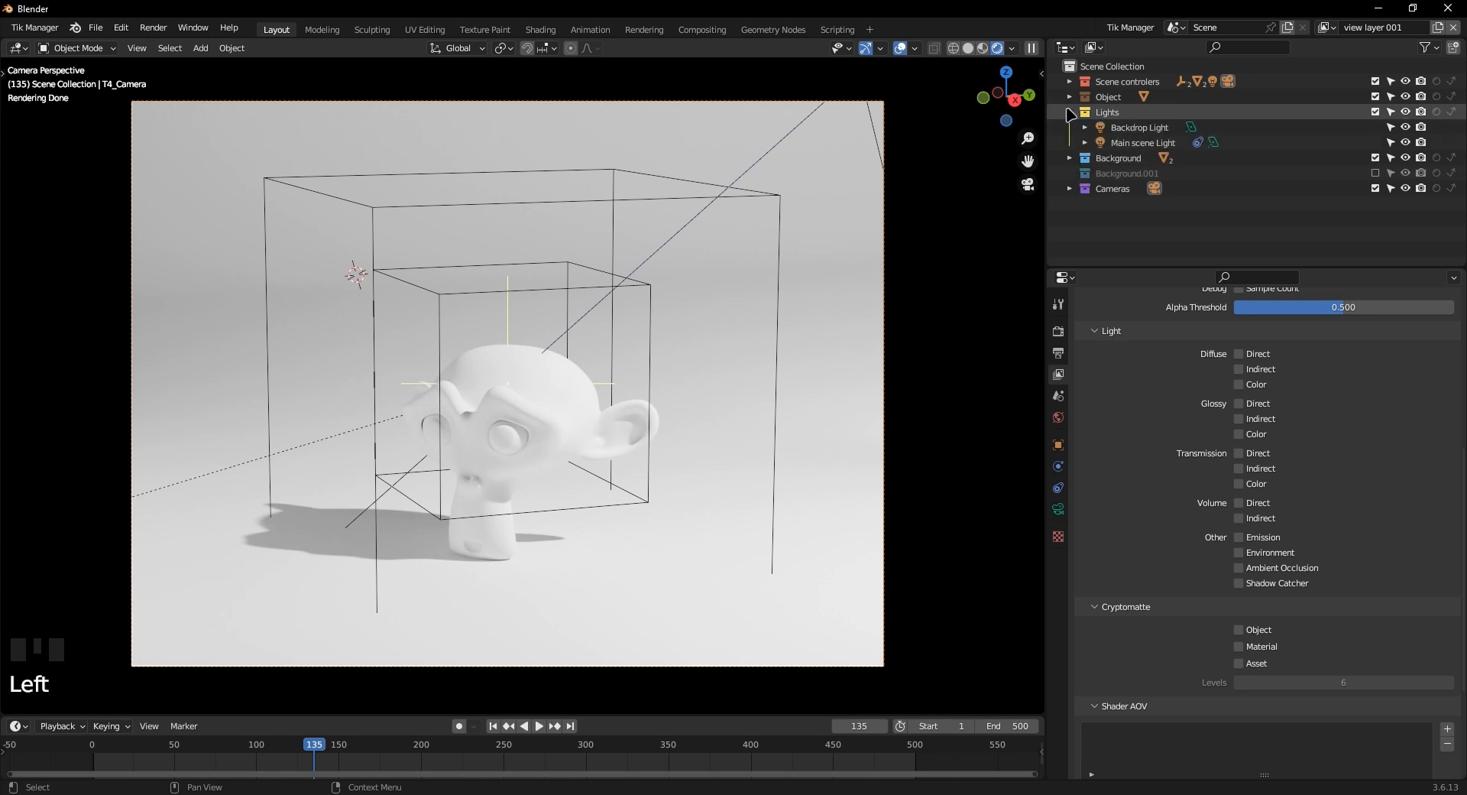
pyautogui.click(1070, 97)
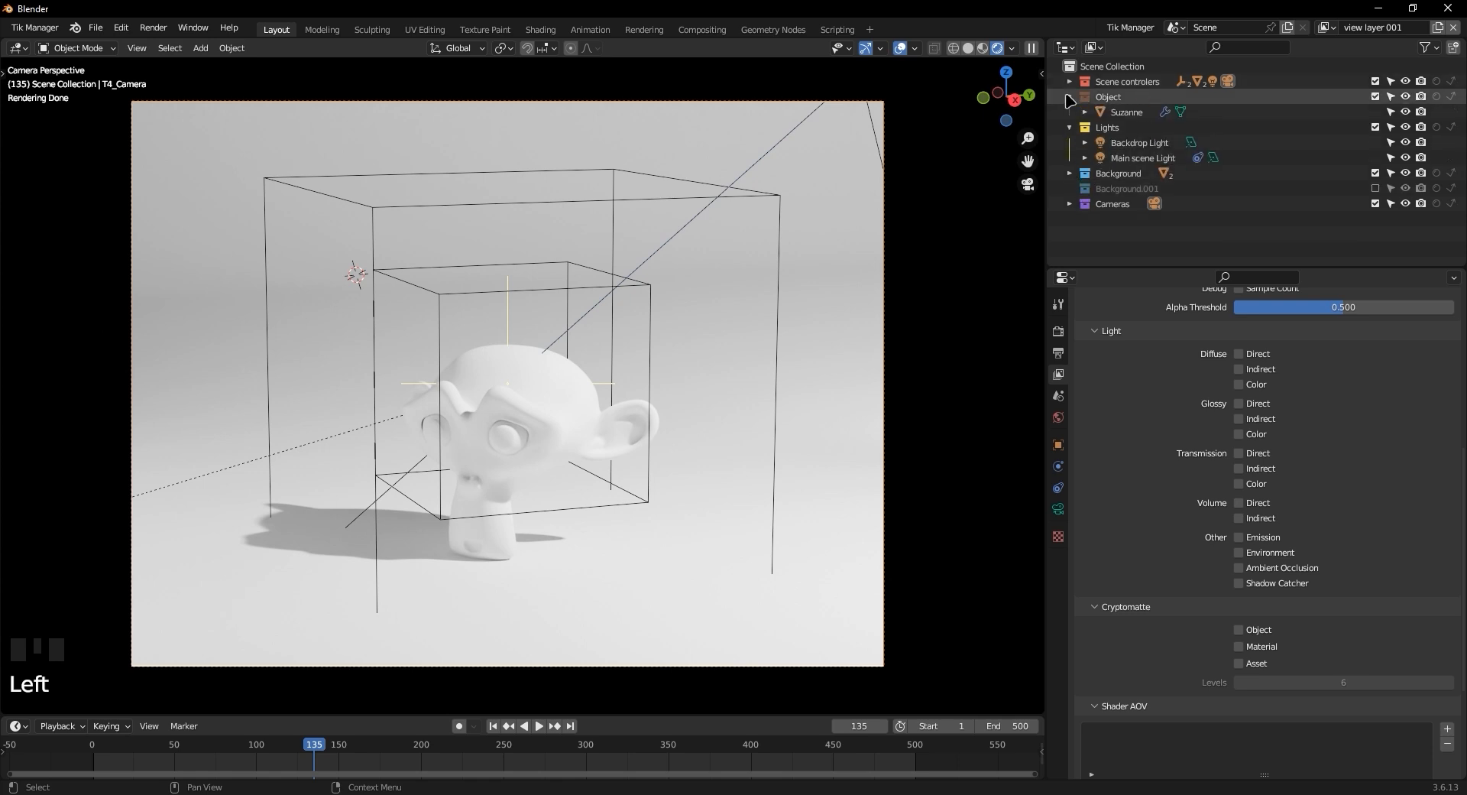
pyautogui.click(1069, 82)
pyautogui.click(1069, 235)
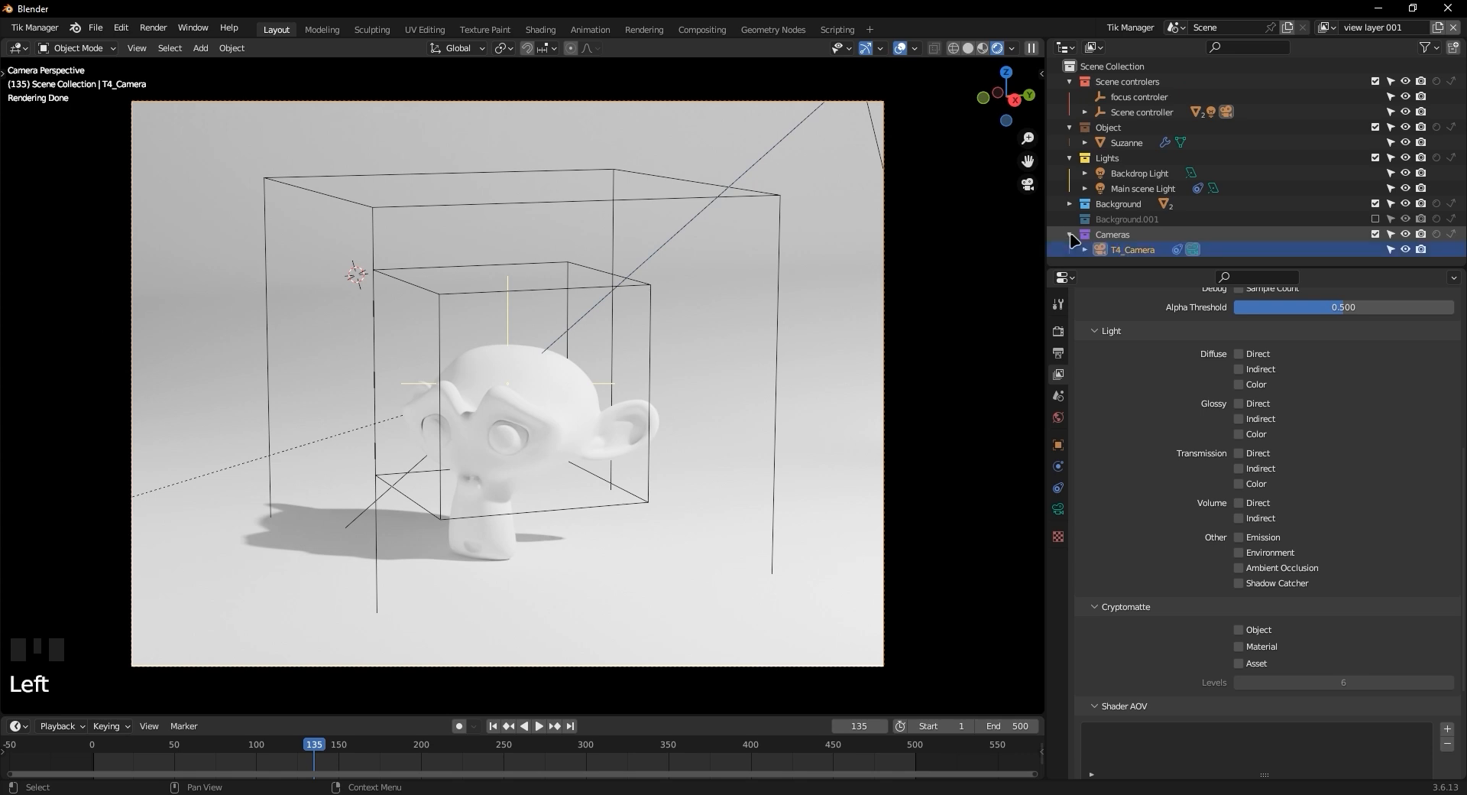
pyautogui.click(1070, 204)
pyautogui.scroll(-1, 1116, 217)
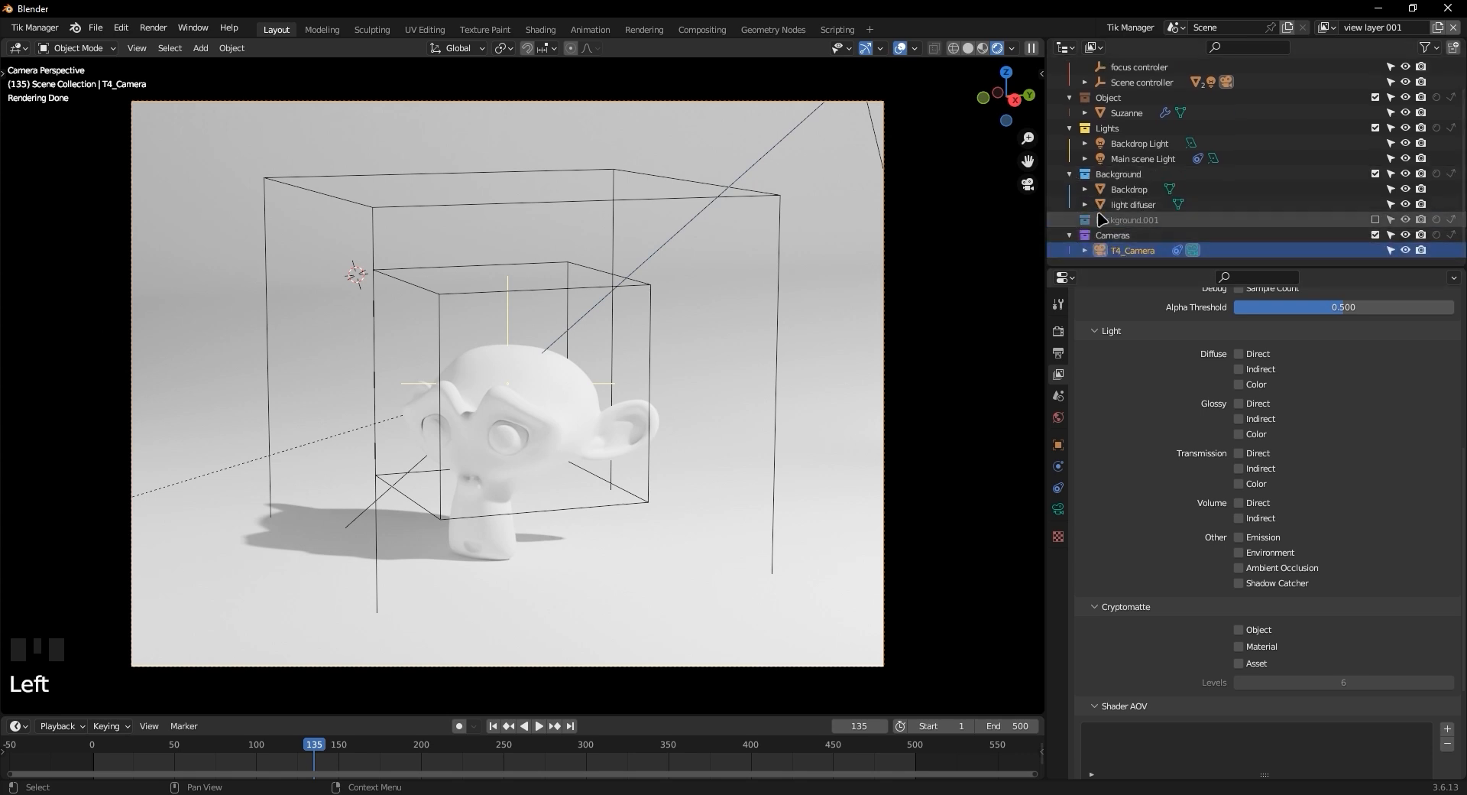
# Select the Suzanne object and review its visibility and ray visibility settings
pyautogui.click(1141, 205)
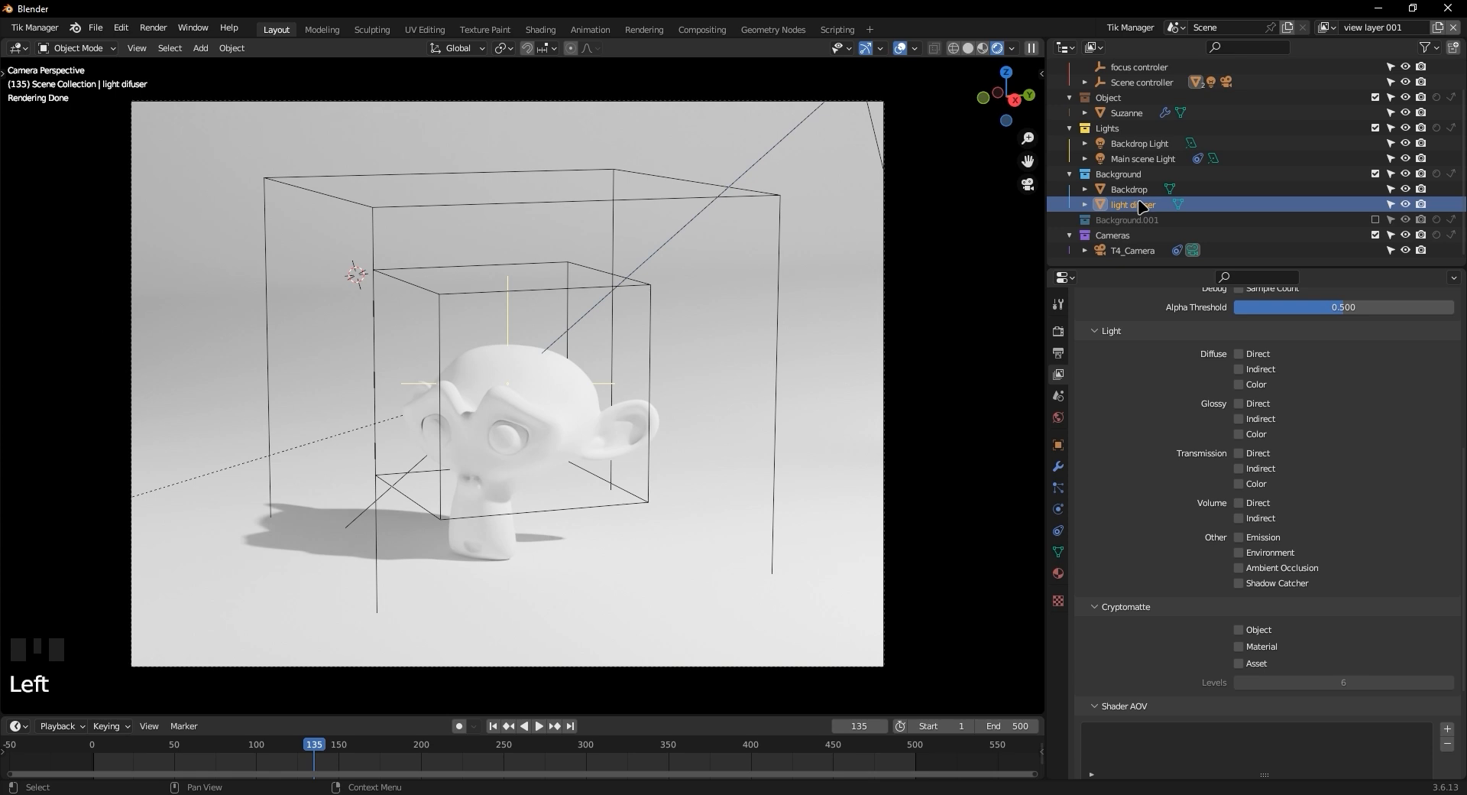
pyautogui.scroll(1, 1139, 200)
pyautogui.click(1121, 129)
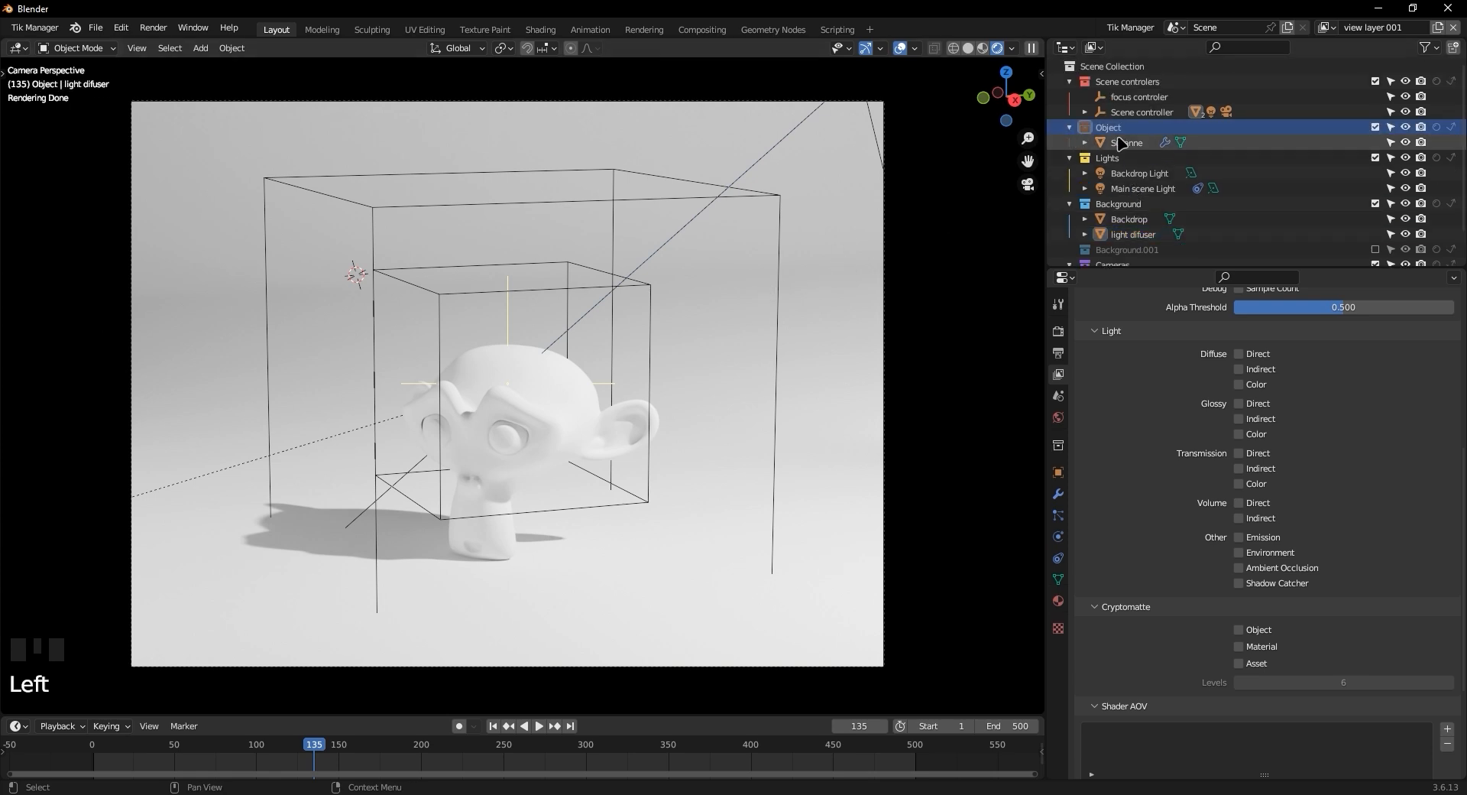
pyautogui.click(1121, 144)
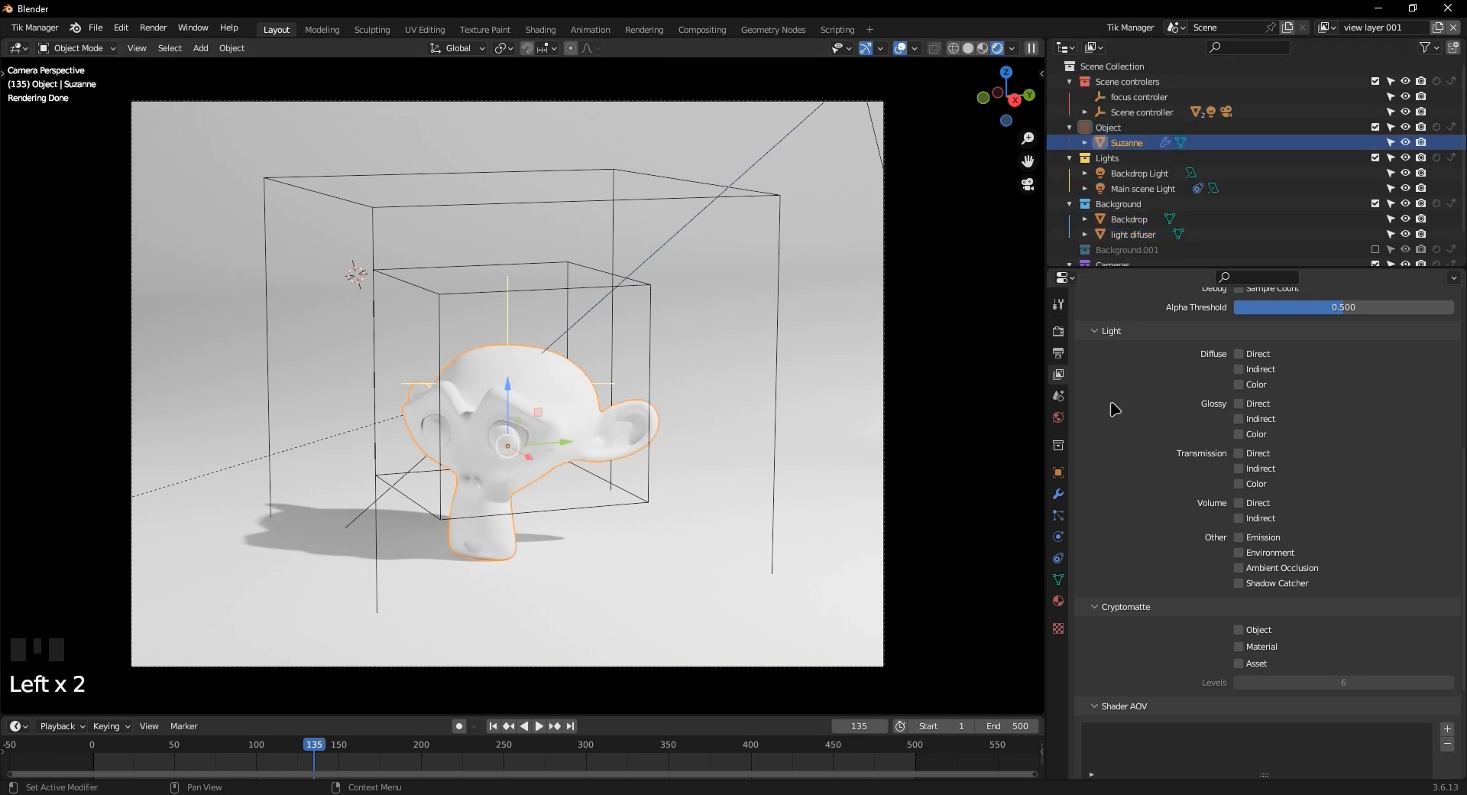
pyautogui.click(1059, 472)
pyautogui.click(1260, 623)
pyautogui.click(1260, 623)
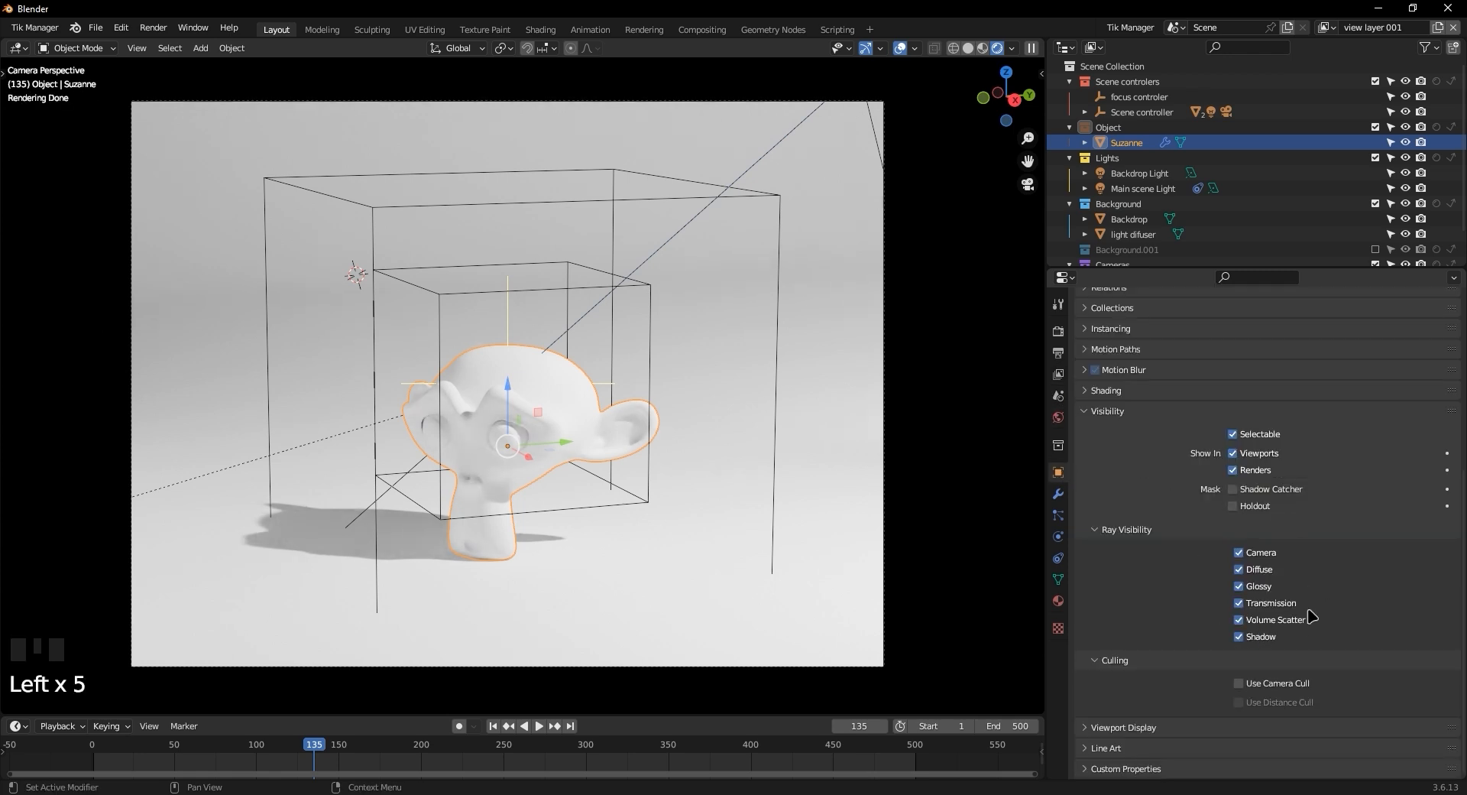
# Try rendering the current frame as a still image, and cancel the render
pyautogui.press('F12')
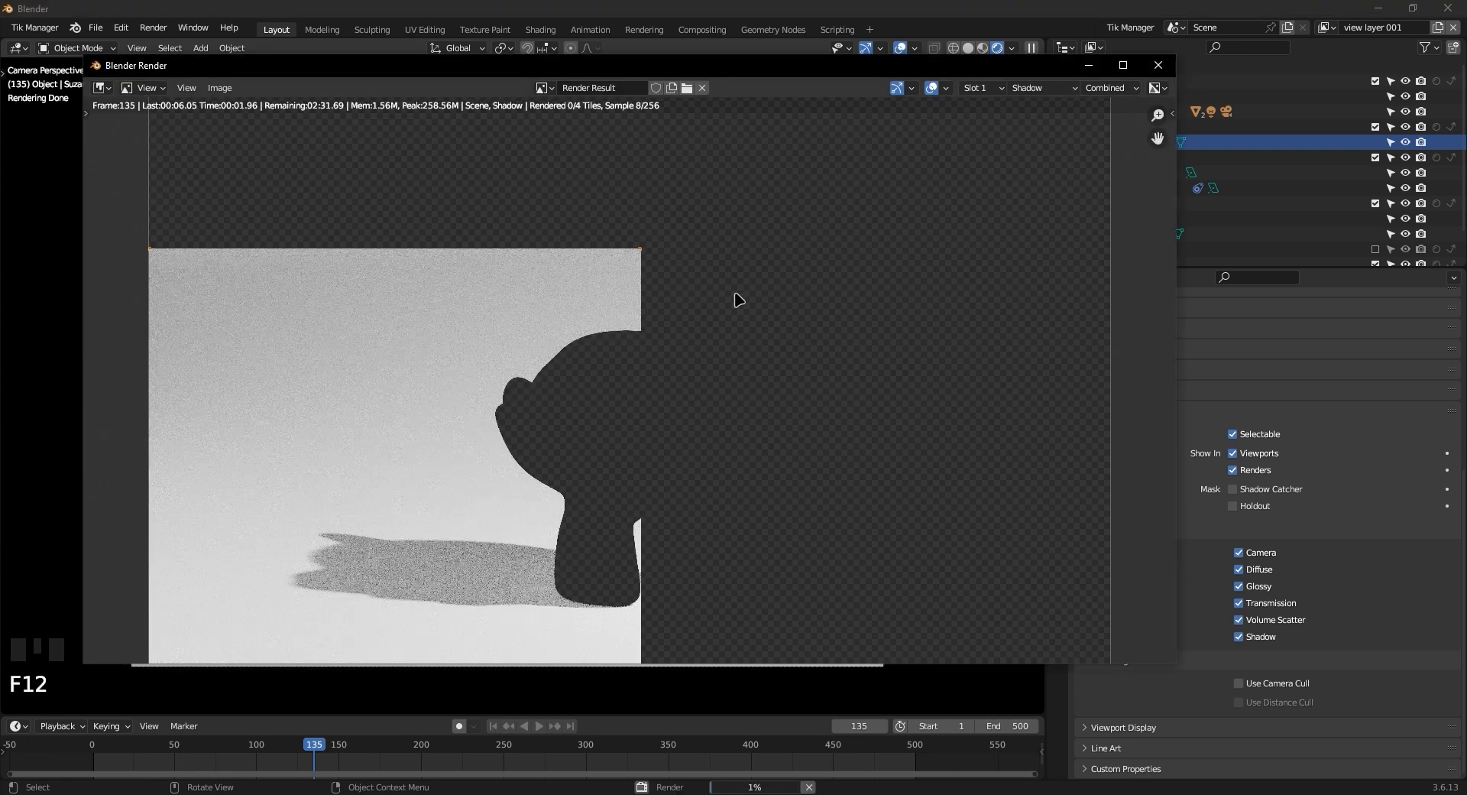
pyautogui.click(1158, 65)
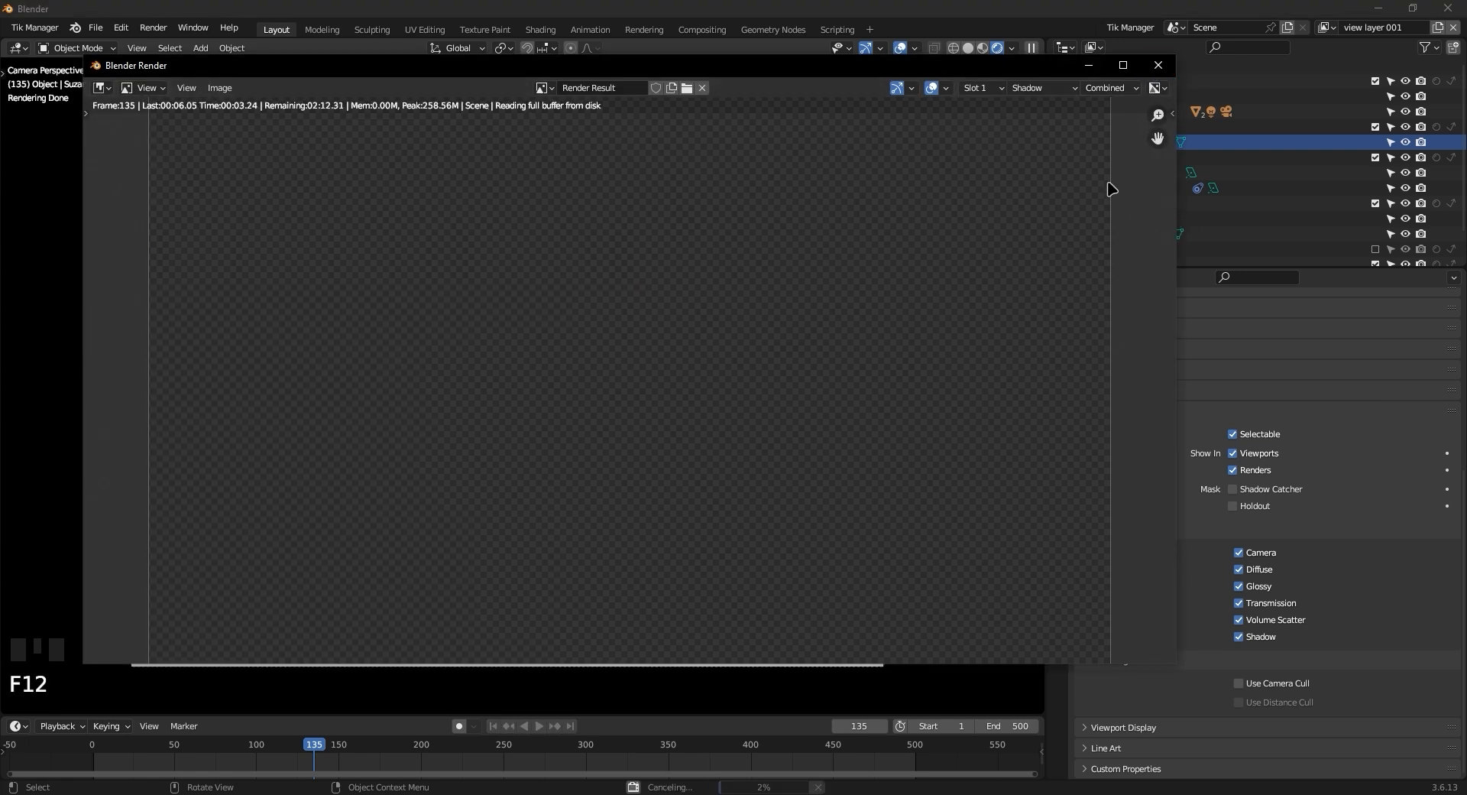
# Open the settings of view layer 001 and try Render Single Layer on and off
pyautogui.scroll(8, 1159, 353)
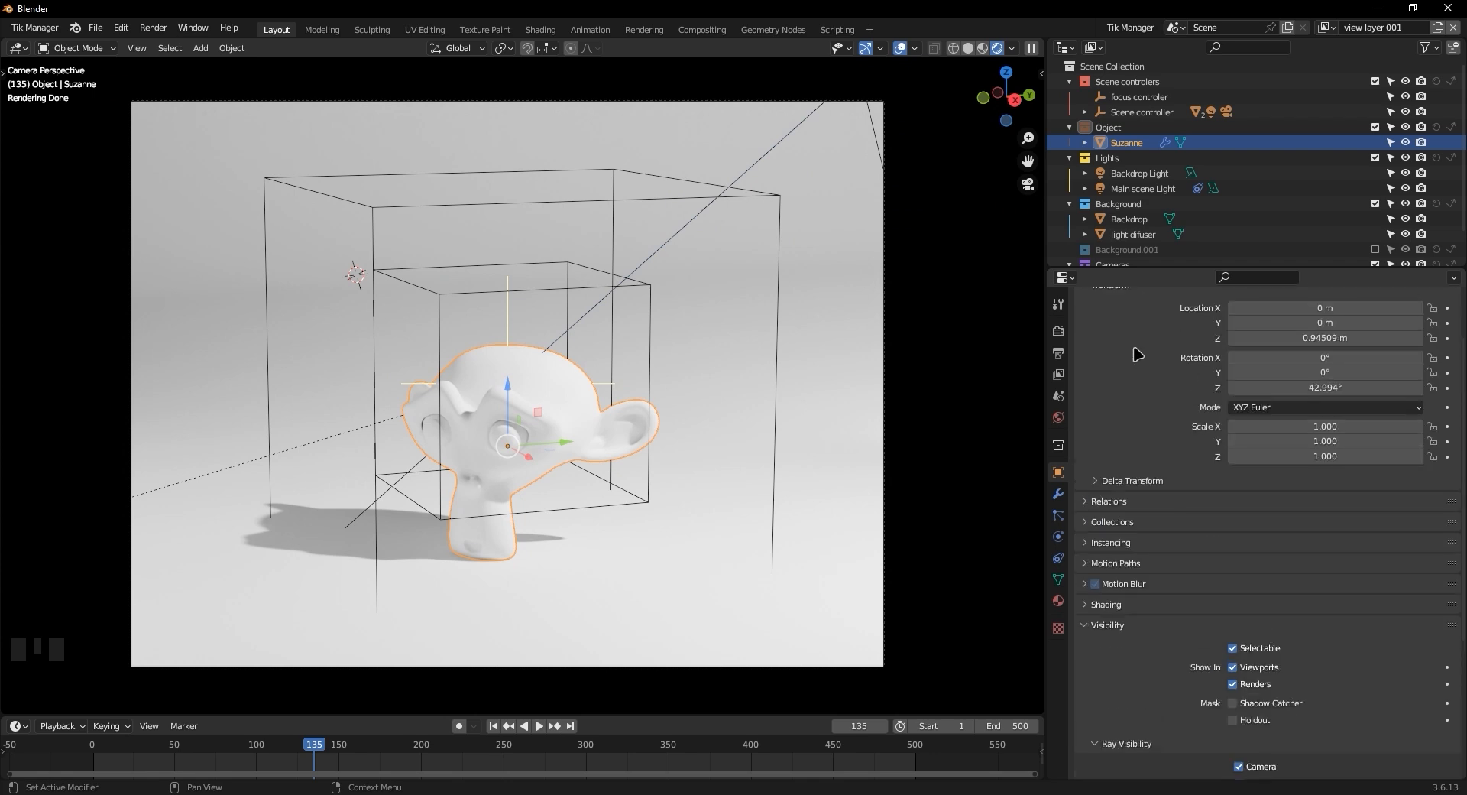
pyautogui.click(1057, 352)
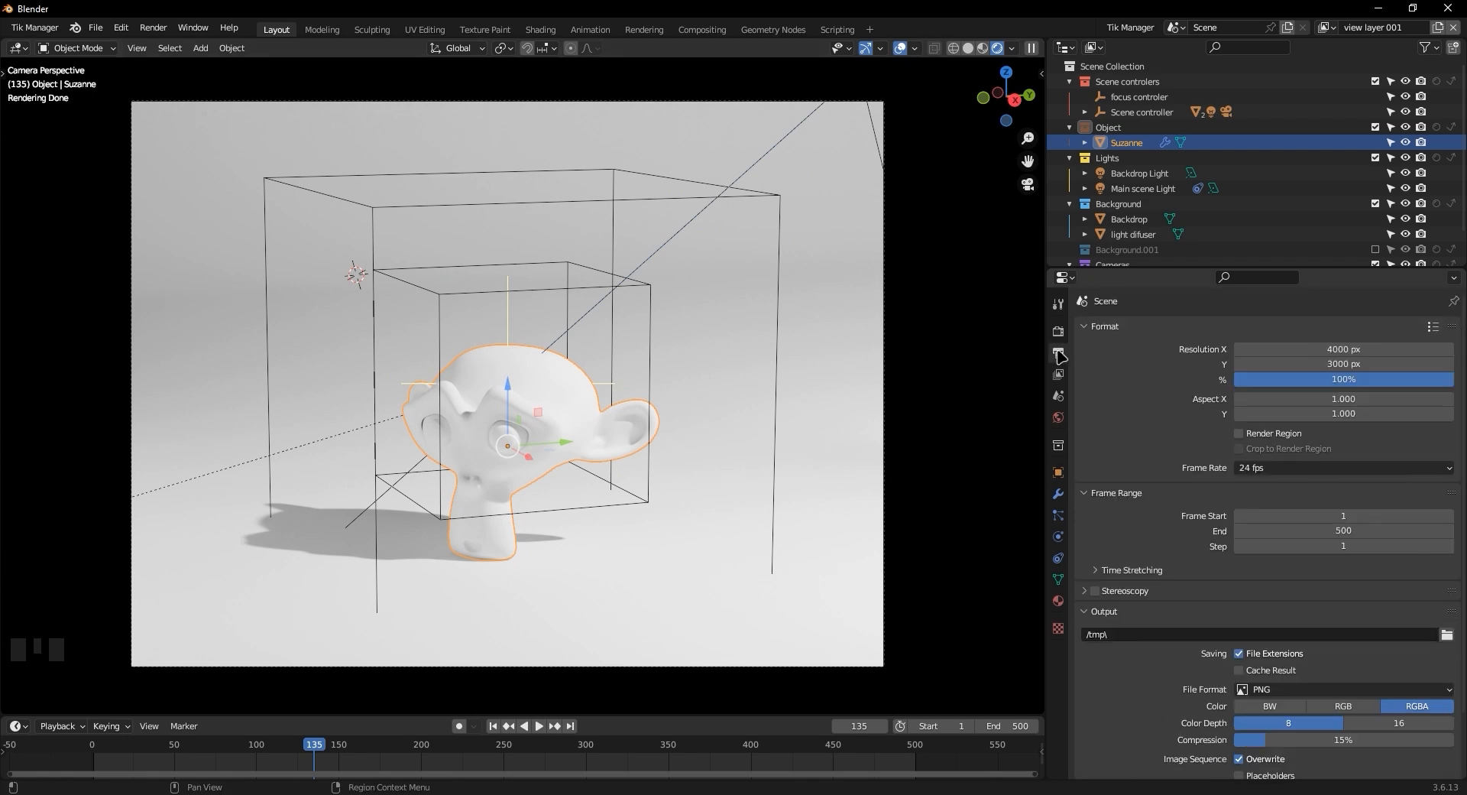
pyautogui.click(1057, 374)
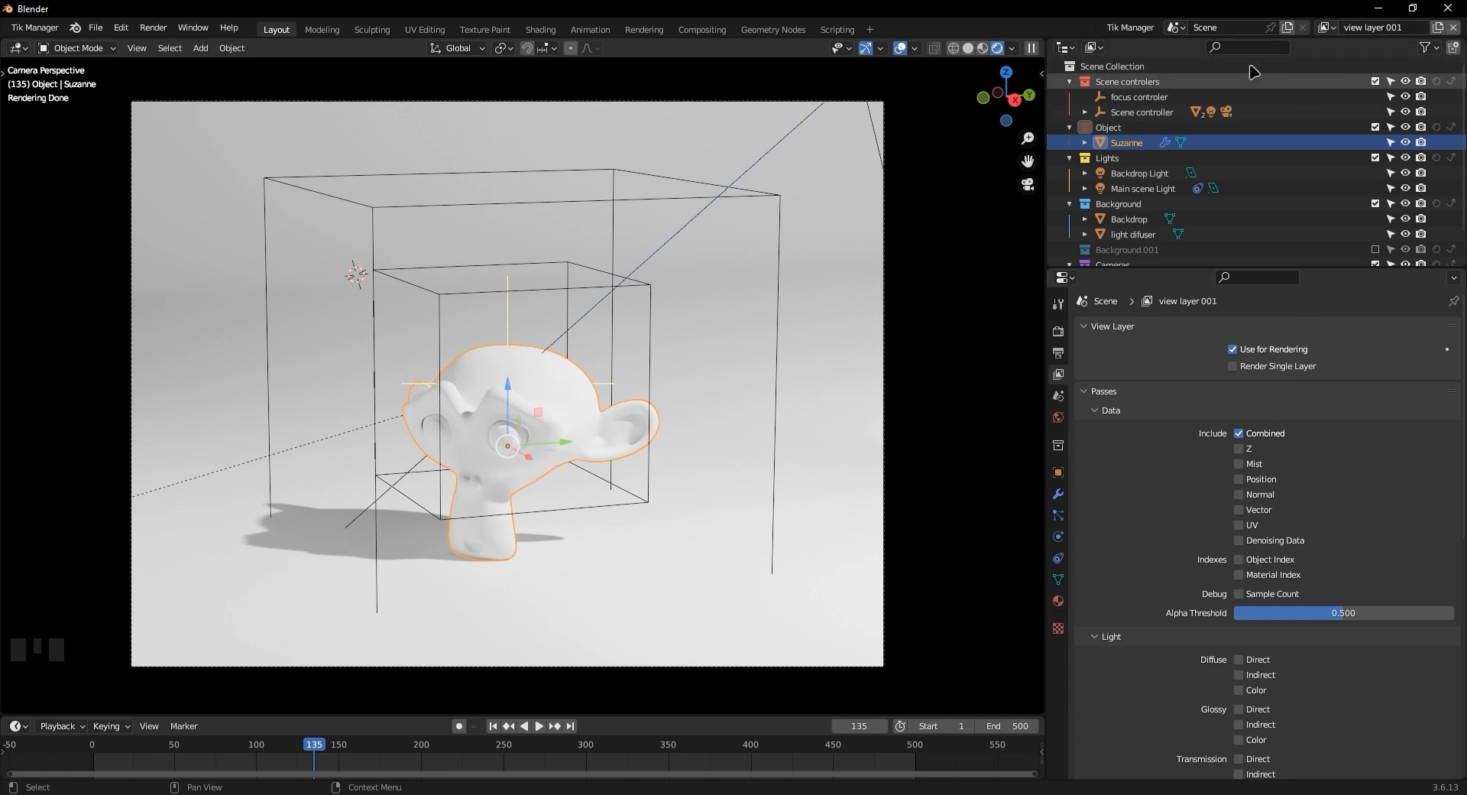
pyautogui.click(1233, 367)
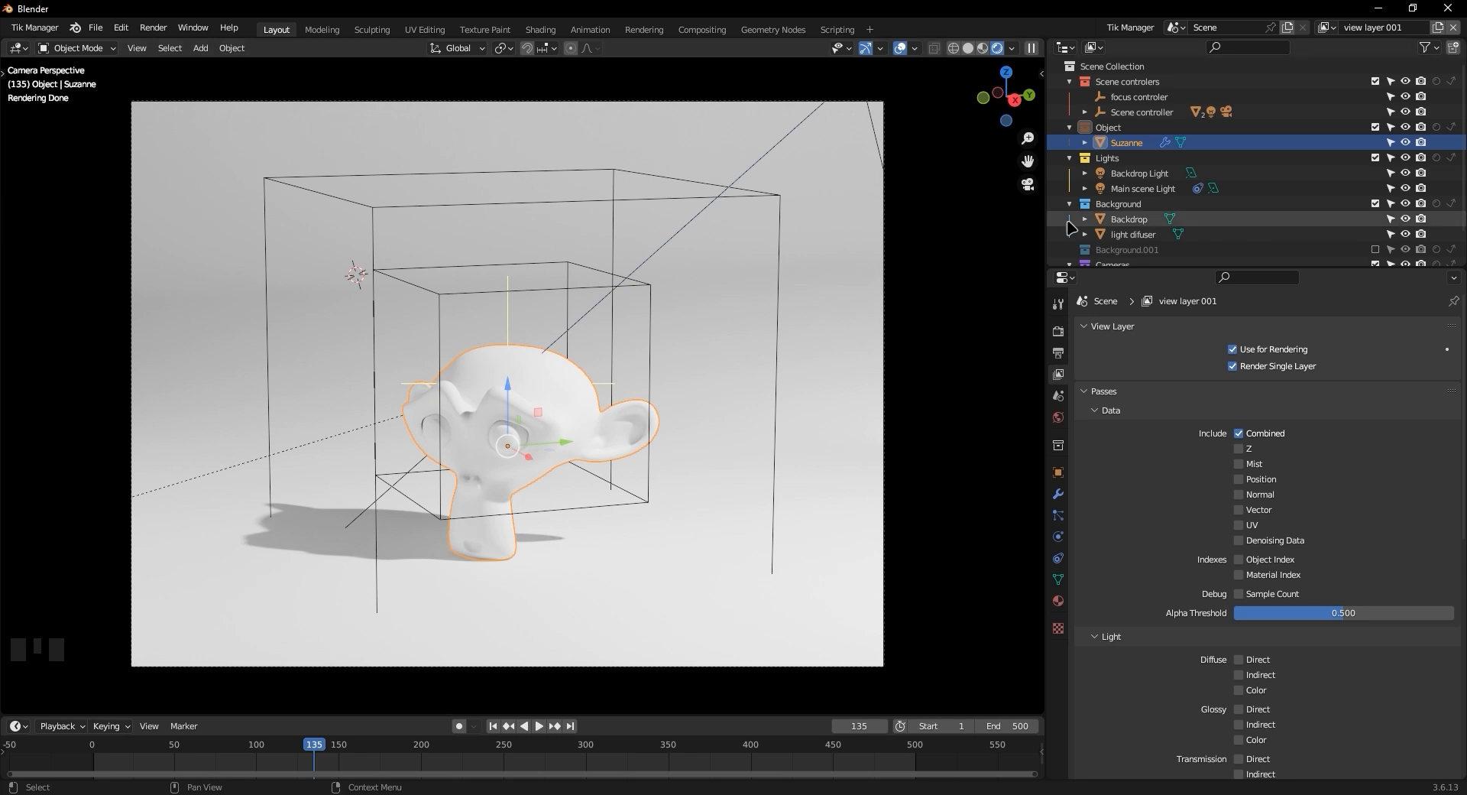
pyautogui.click(1232, 367)
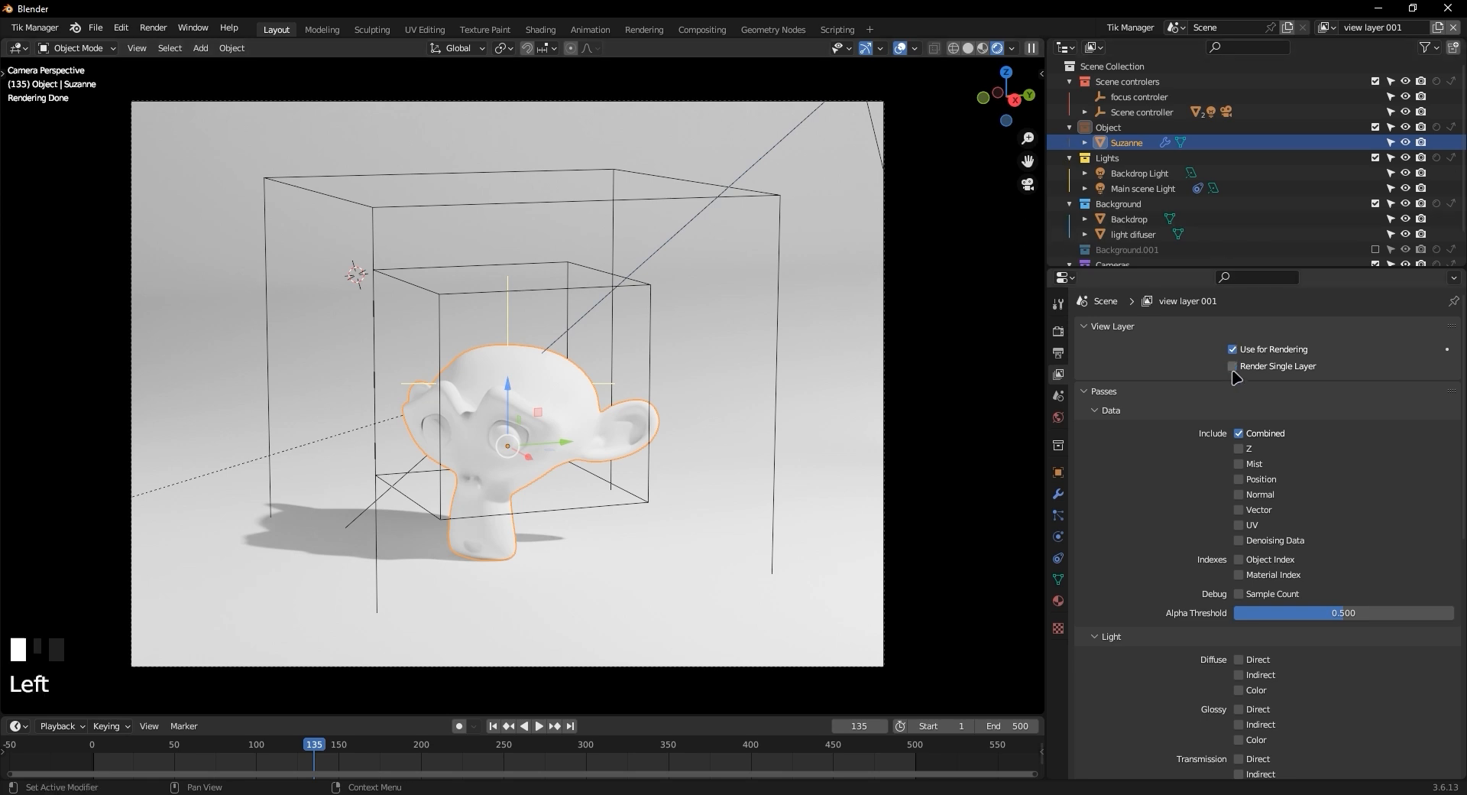
# Toggle Use for Rendering off and back on for view layer 001, and enable Render Single Layer
pyautogui.click(1325, 26)
pyautogui.click(1233, 350)
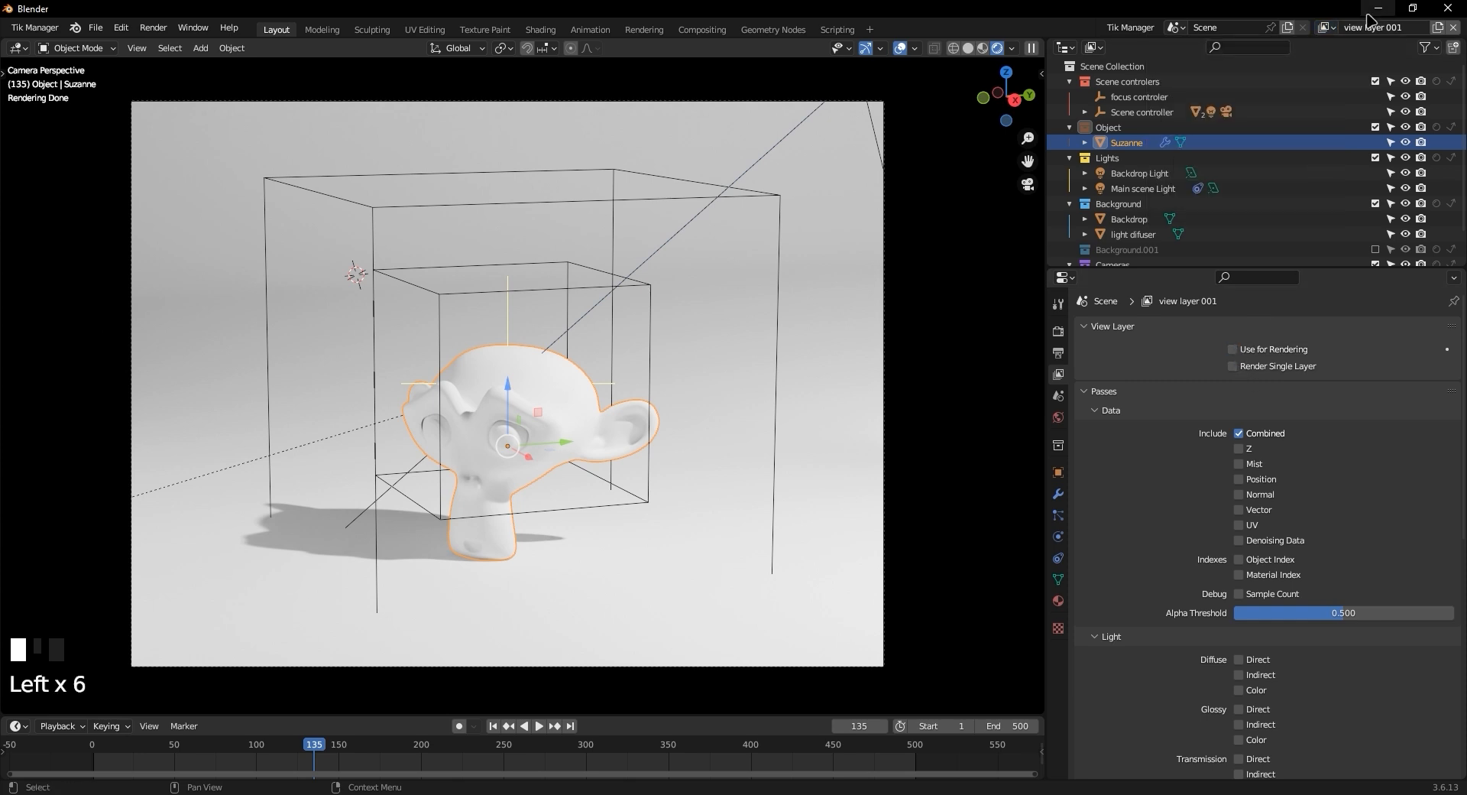
pyautogui.click(1325, 29)
pyautogui.click(1232, 349)
pyautogui.click(1232, 366)
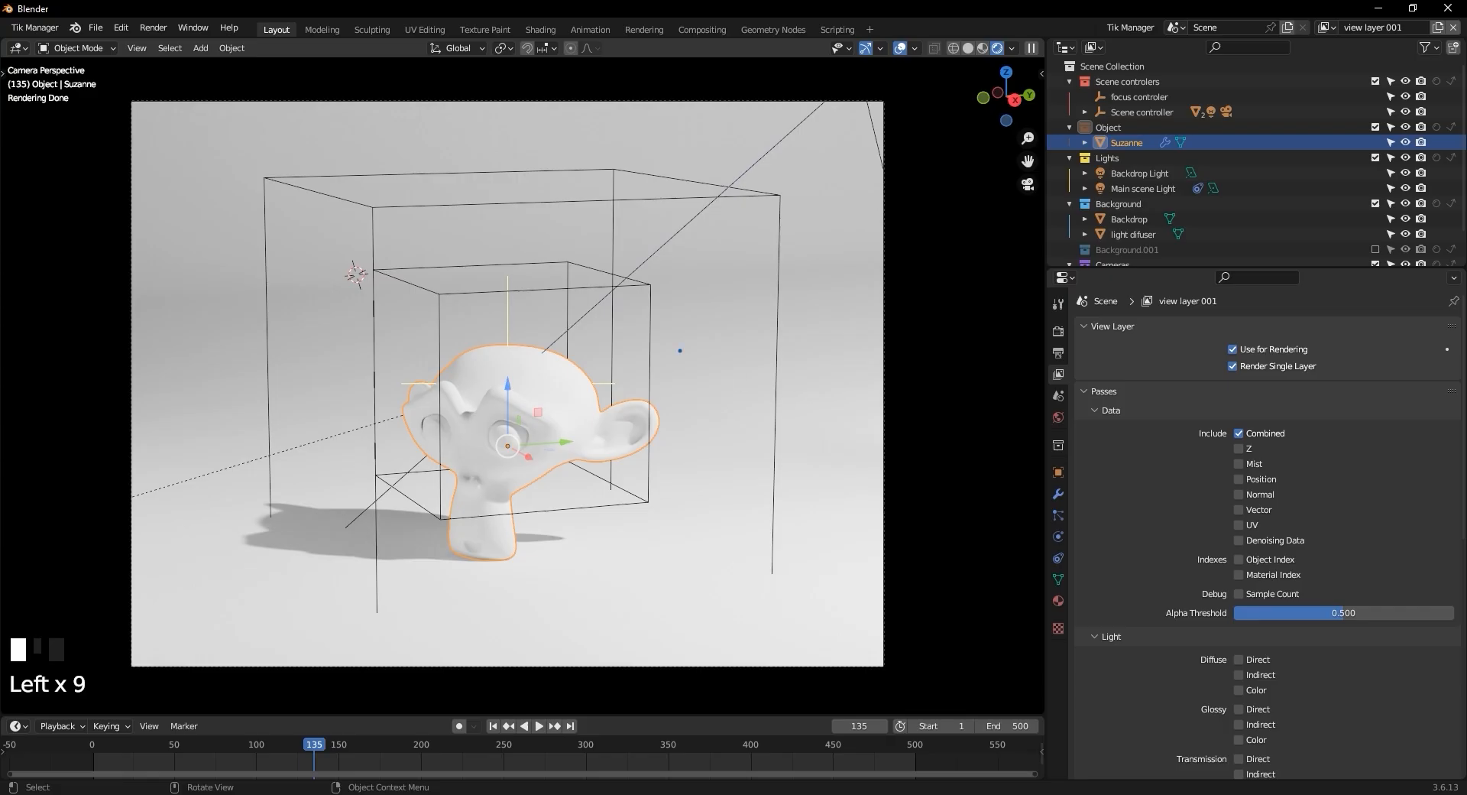
# Render the current frame with view layer 001 only, inspect the finished image, and close the render window
pyautogui.press('F12')
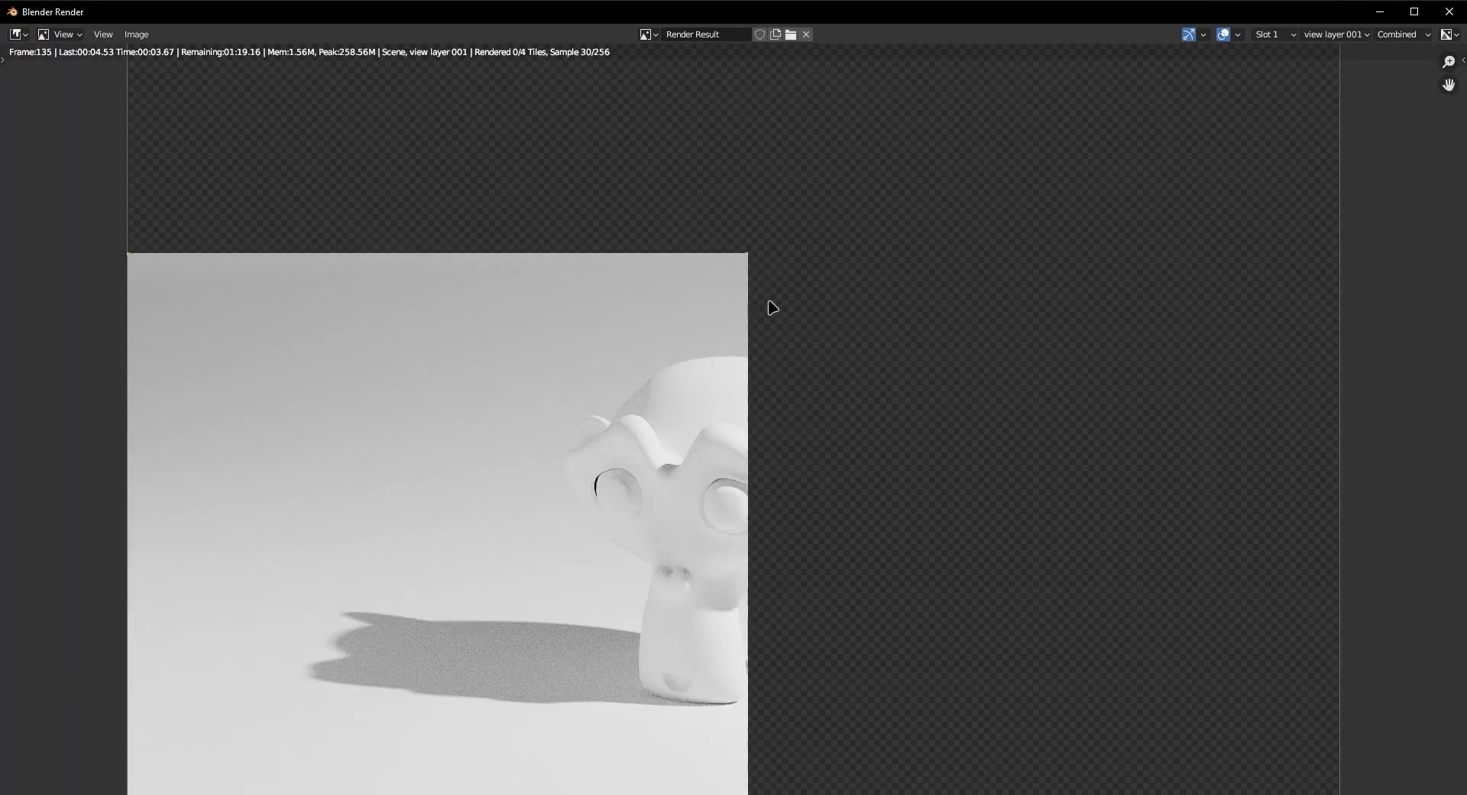
pyautogui.scroll(-1, 860, 273)
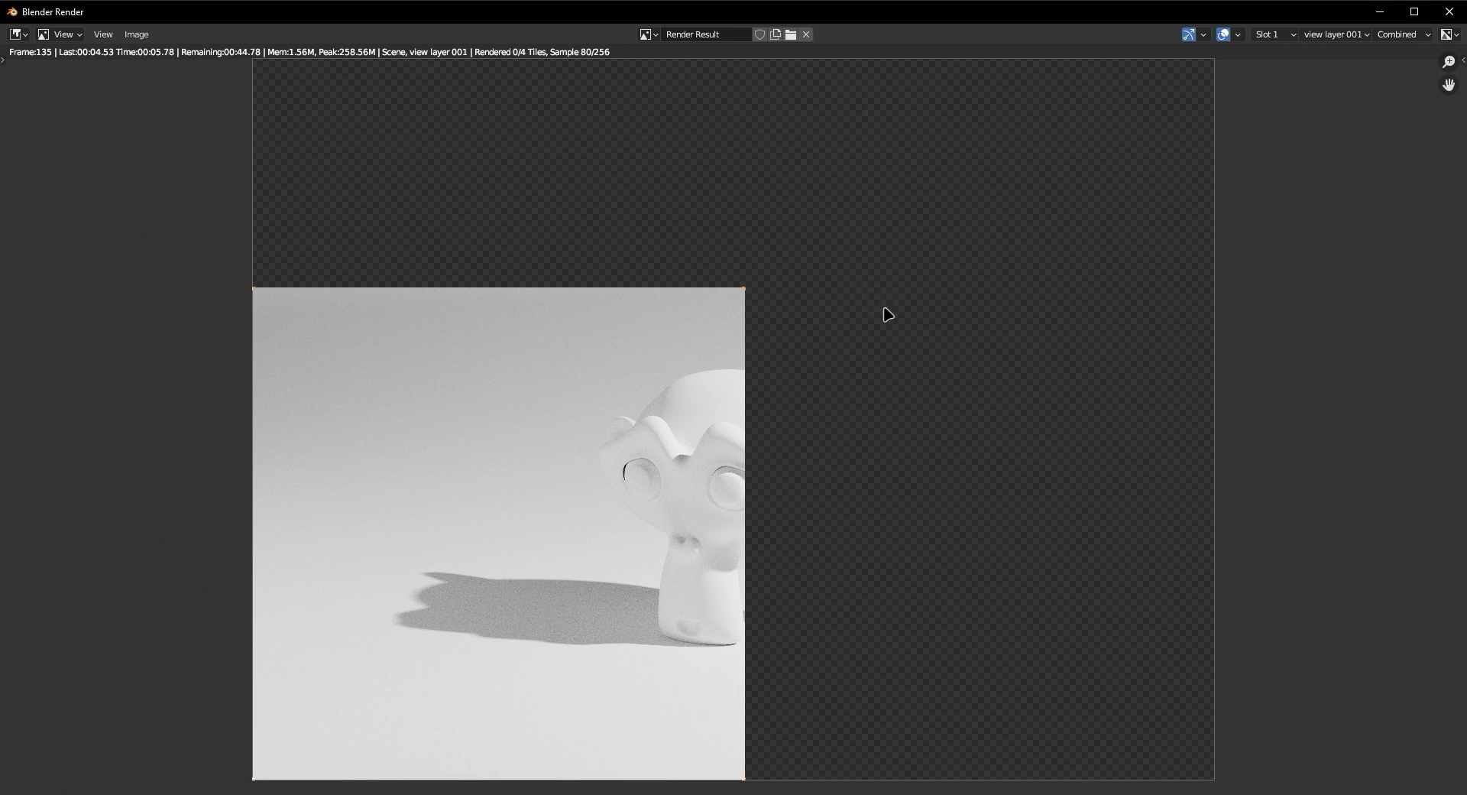
pyautogui.moveTo(892, 328); pyautogui.dragTo(874, 331, button='middle')
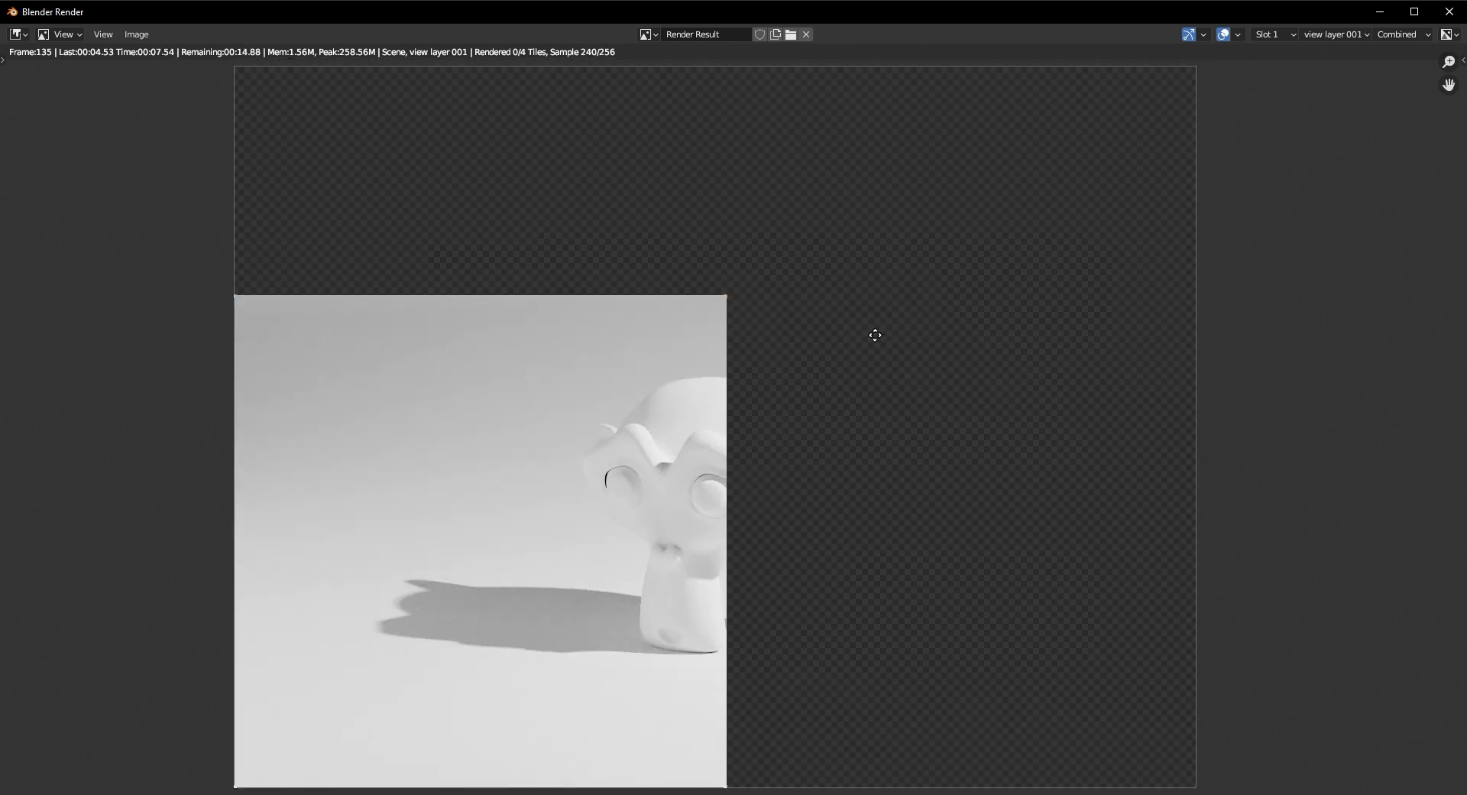
pyautogui.scroll(-1, 811, 390)
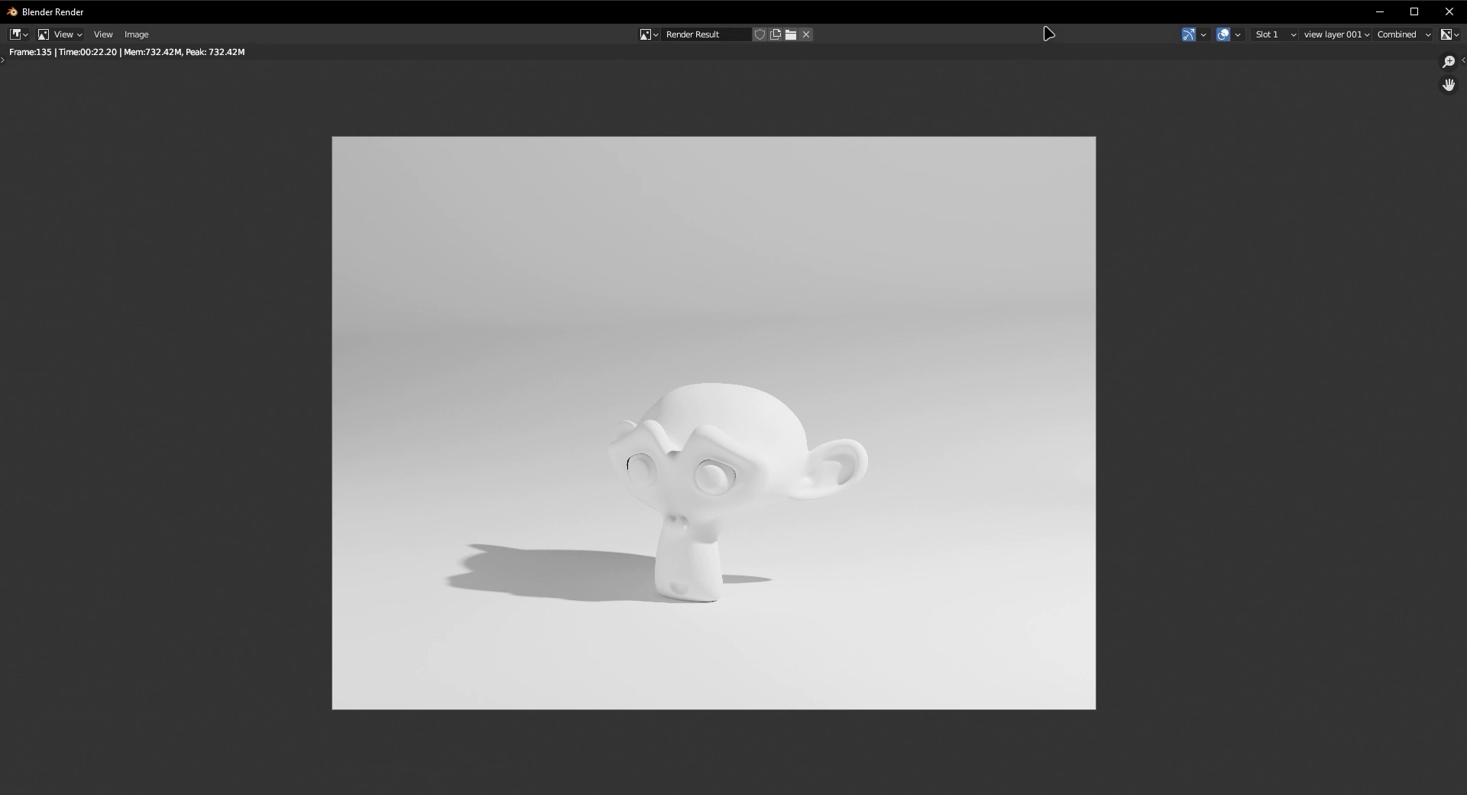
pyautogui.moveTo(1057, 15); pyautogui.dragTo(835, 159)
pyautogui.click(967, 164)
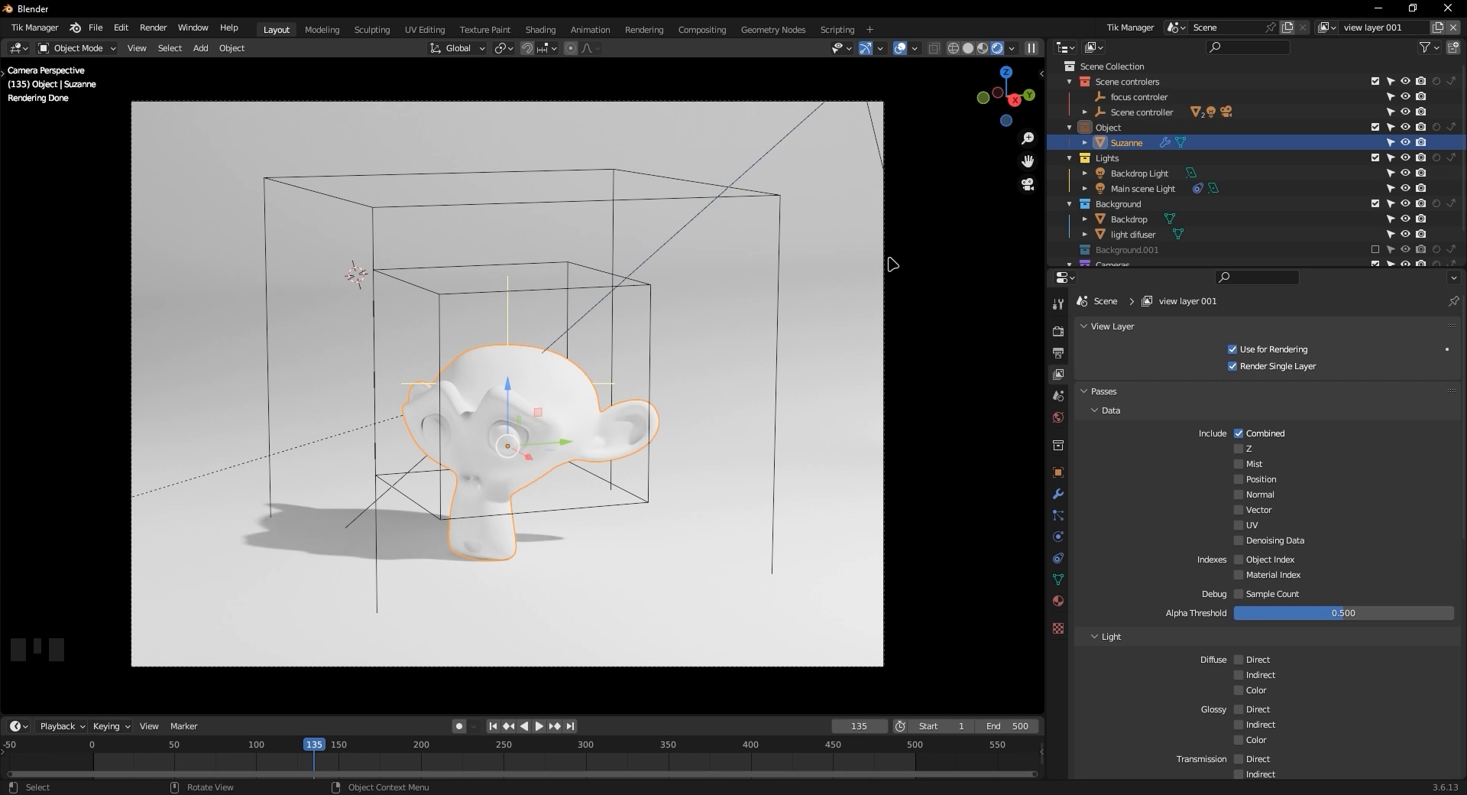
# Reopen the last render result, inspect its Shadow layer image, and close the window
pyautogui.press('F11')
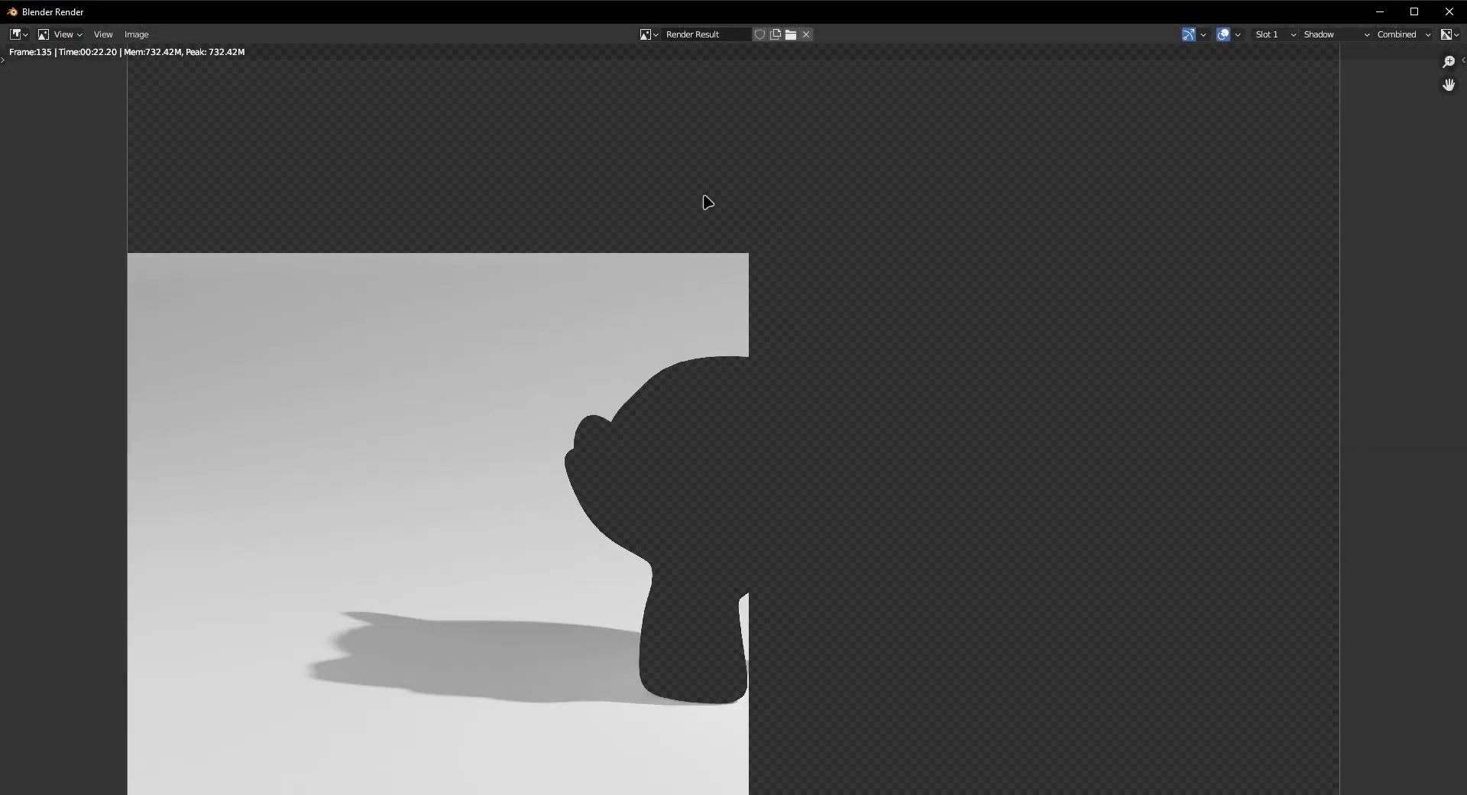
pyautogui.click(1264, 34)
pyautogui.scroll(-4, 491, 213)
pyautogui.scroll(4, 491, 214)
pyautogui.click(1451, 14)
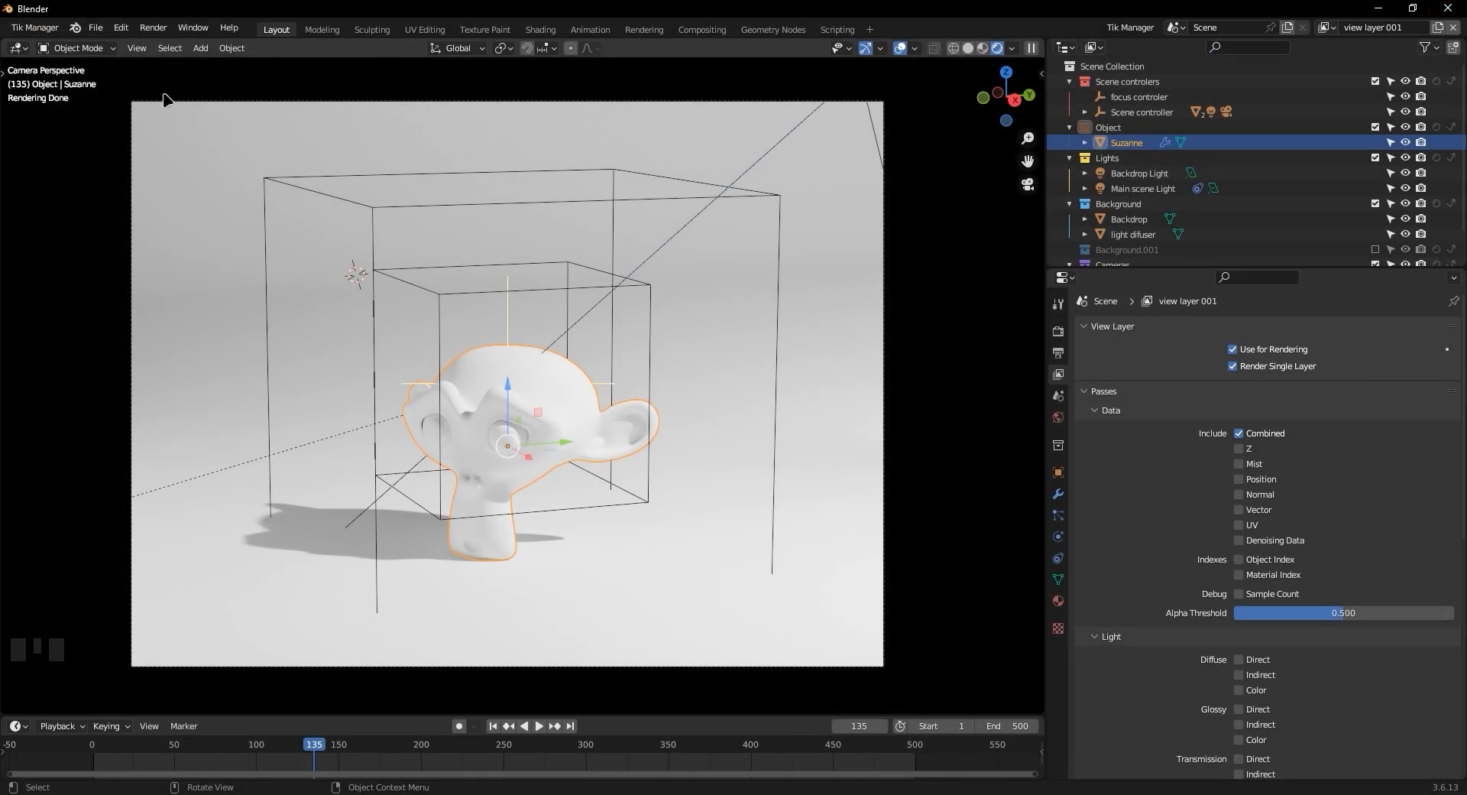
# Use the View Render command to bring up the render result again, examine it zoomed out, and close it
pyautogui.click(162, 28)
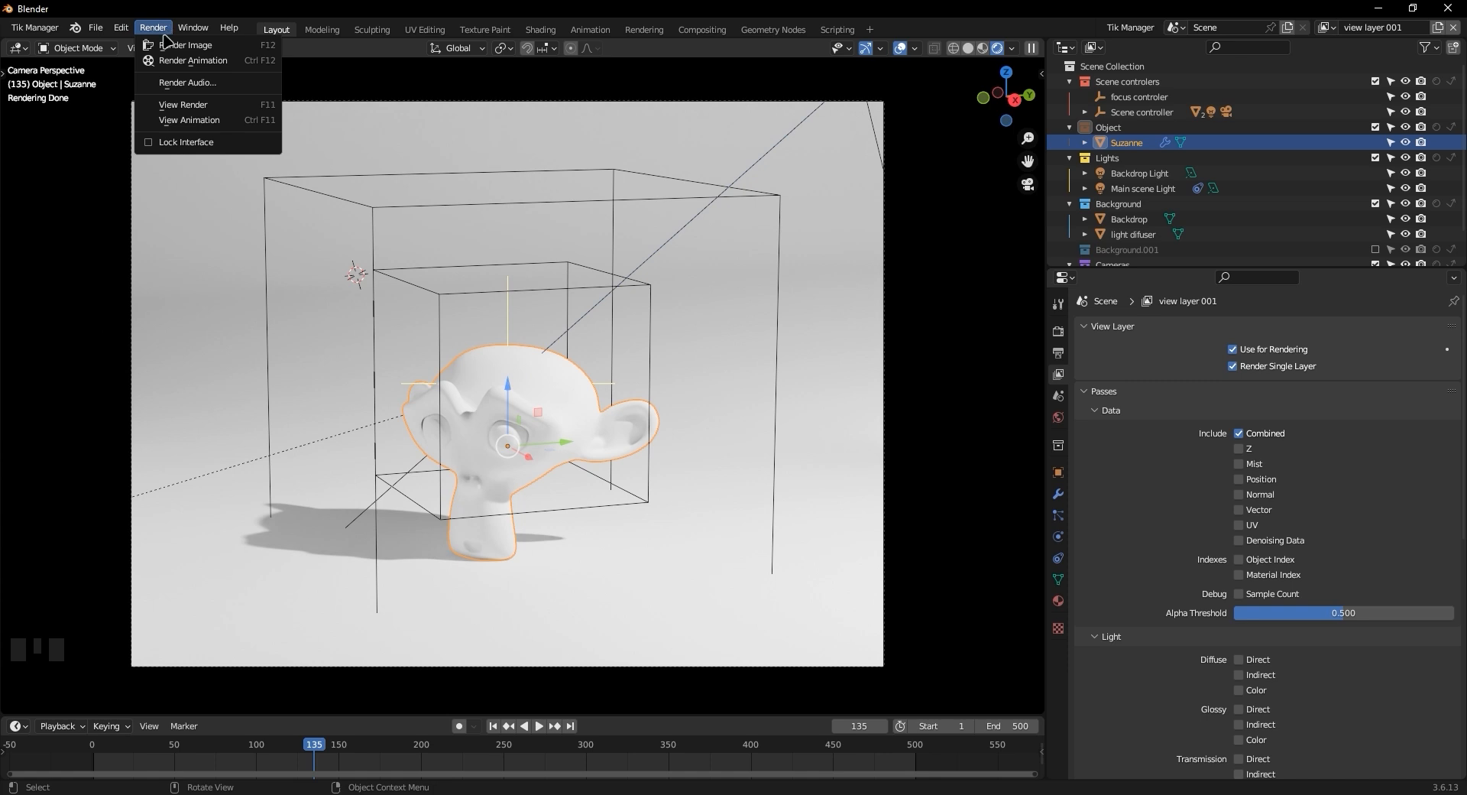
pyautogui.click(183, 105)
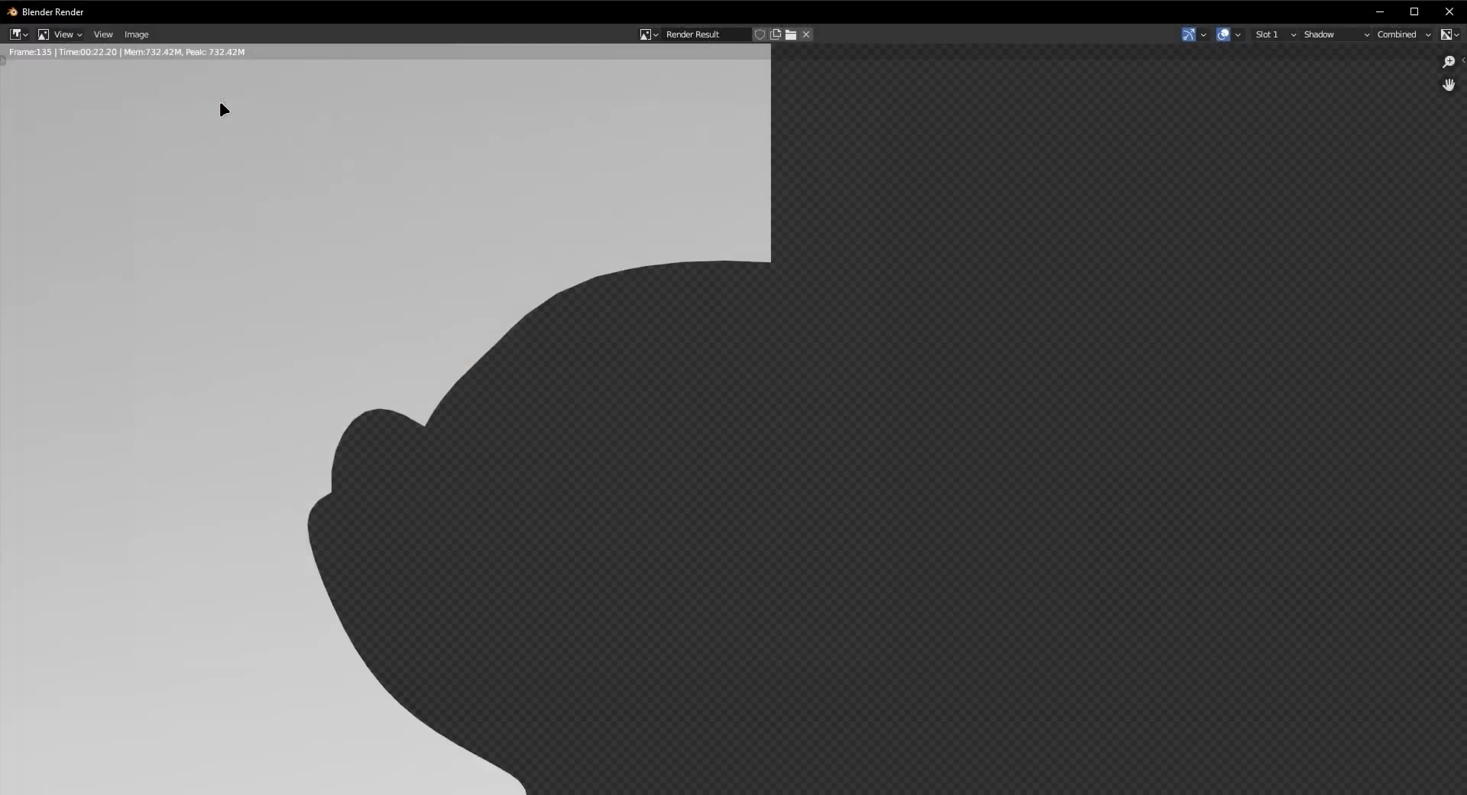
pyautogui.scroll(-5, 459, 84)
pyautogui.scroll(1, 600, 107)
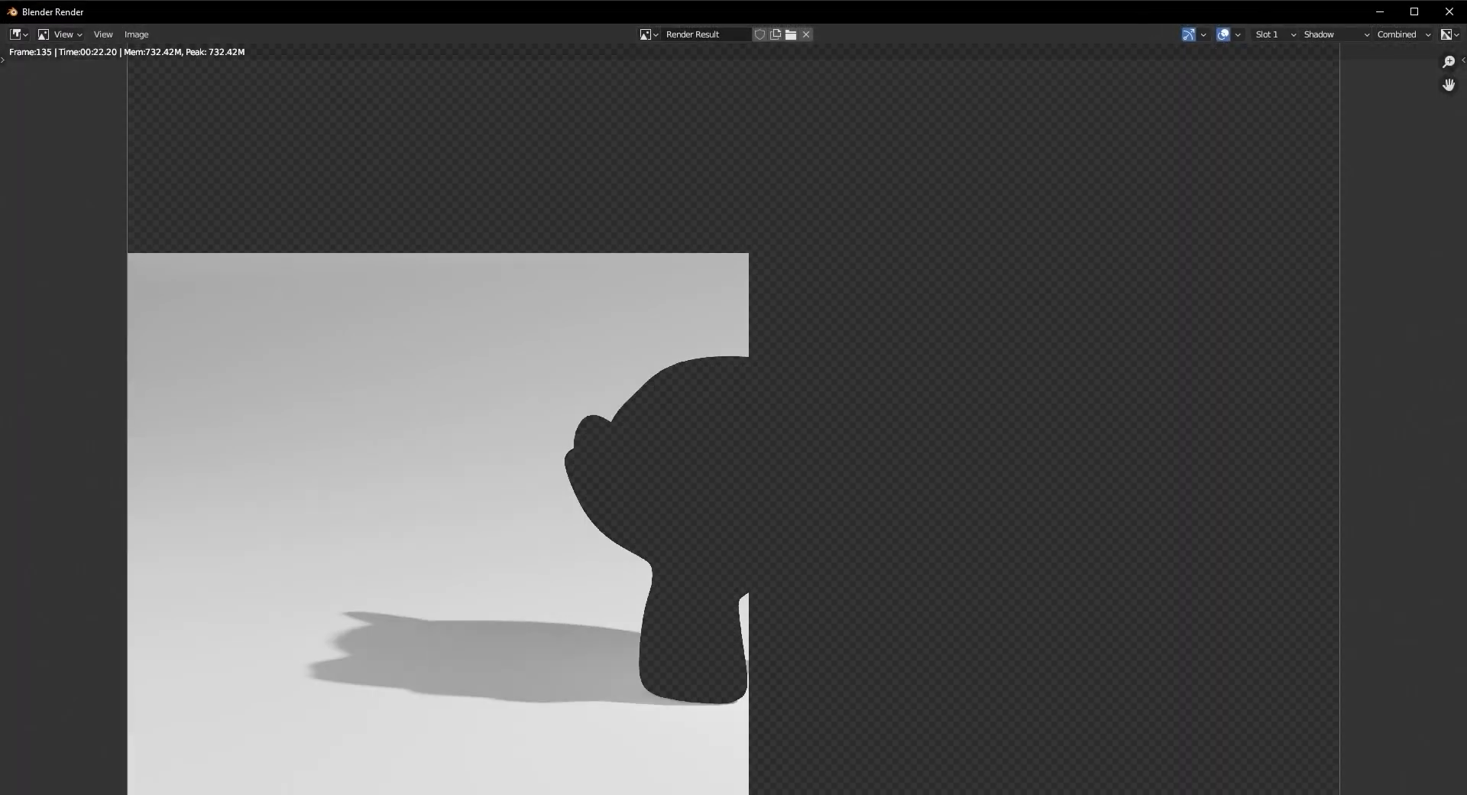
pyautogui.click(1449, 12)
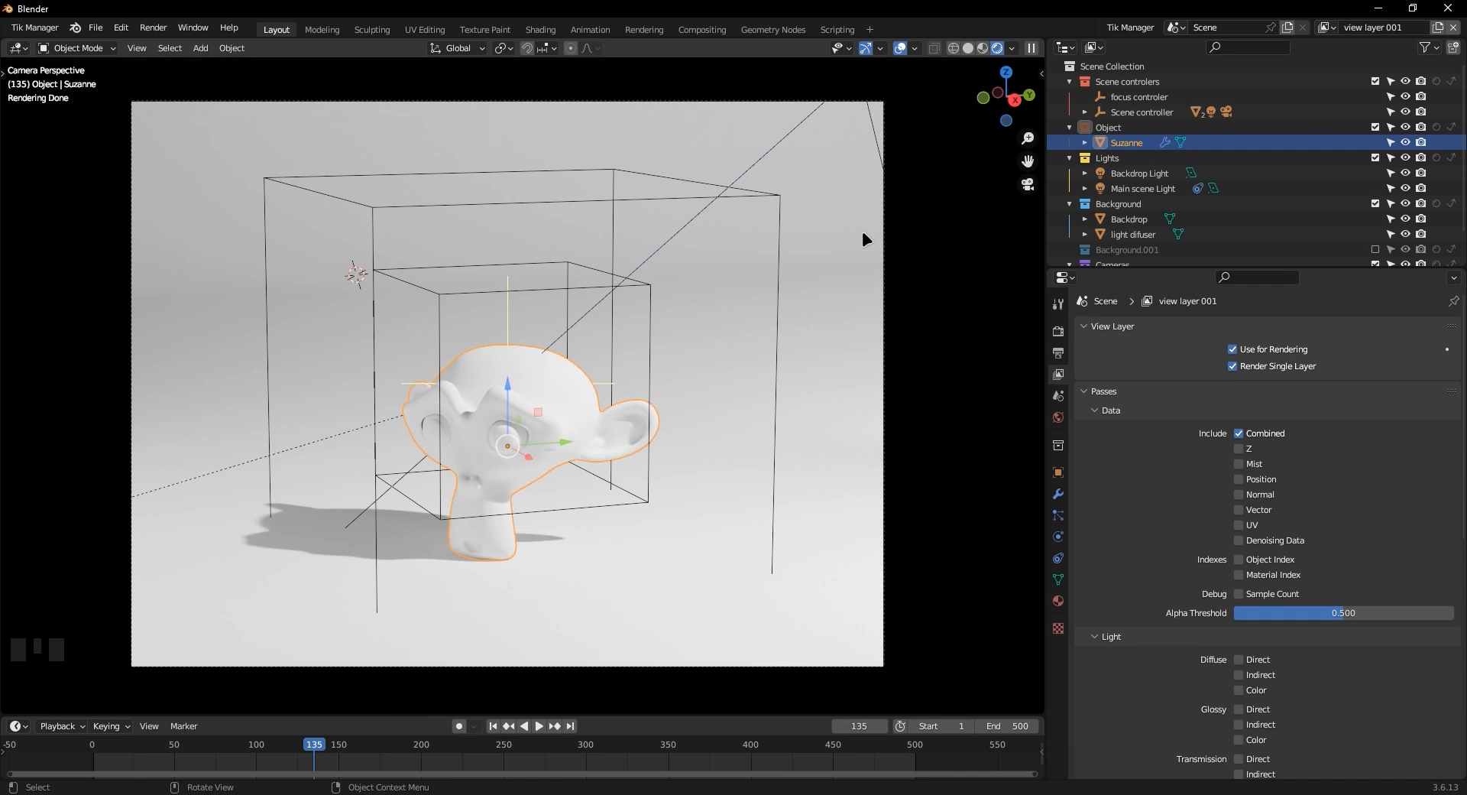
# Render the current frame again and return to the main window while it is rendering
pyautogui.press('F12')
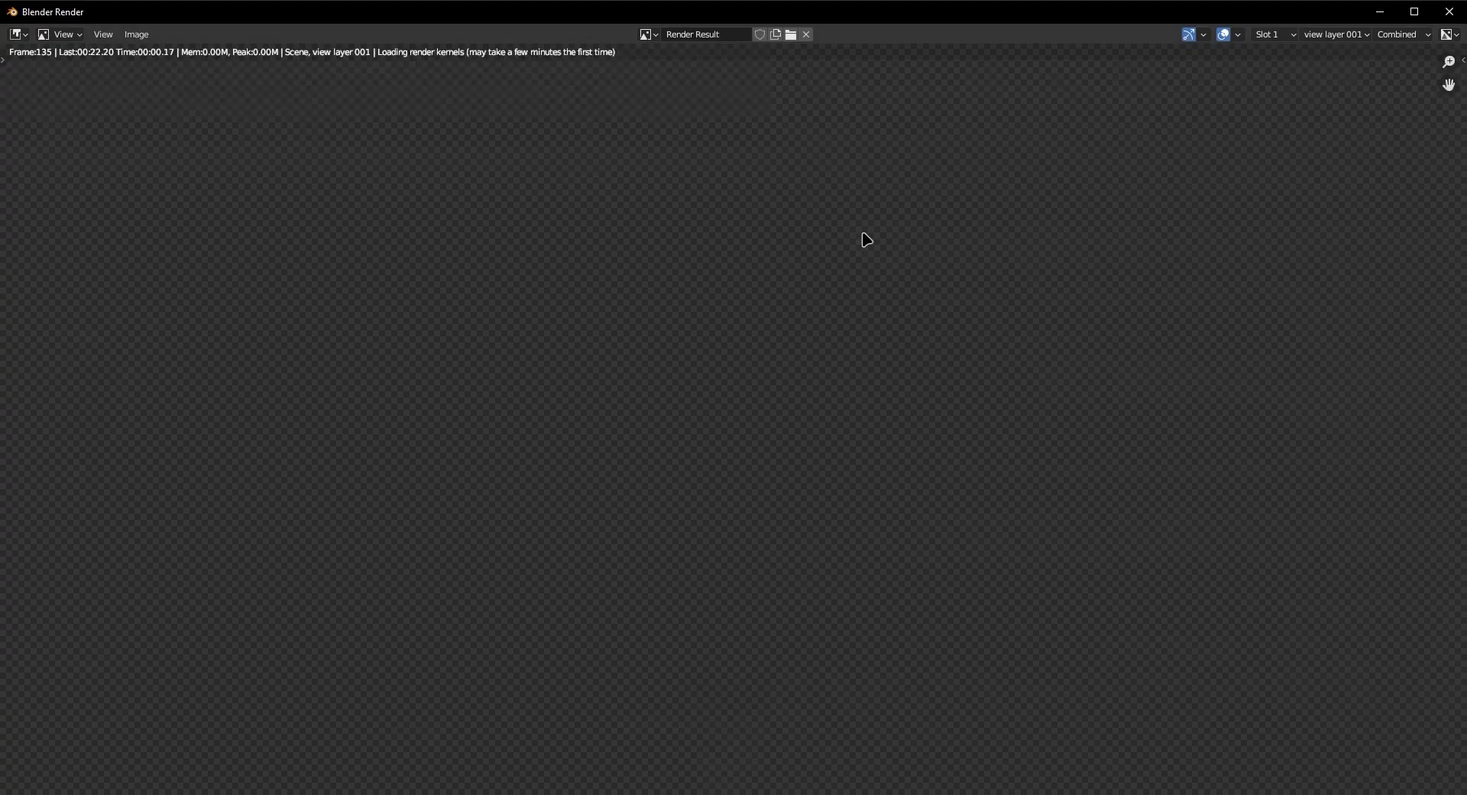
pyautogui.click(1449, 11)
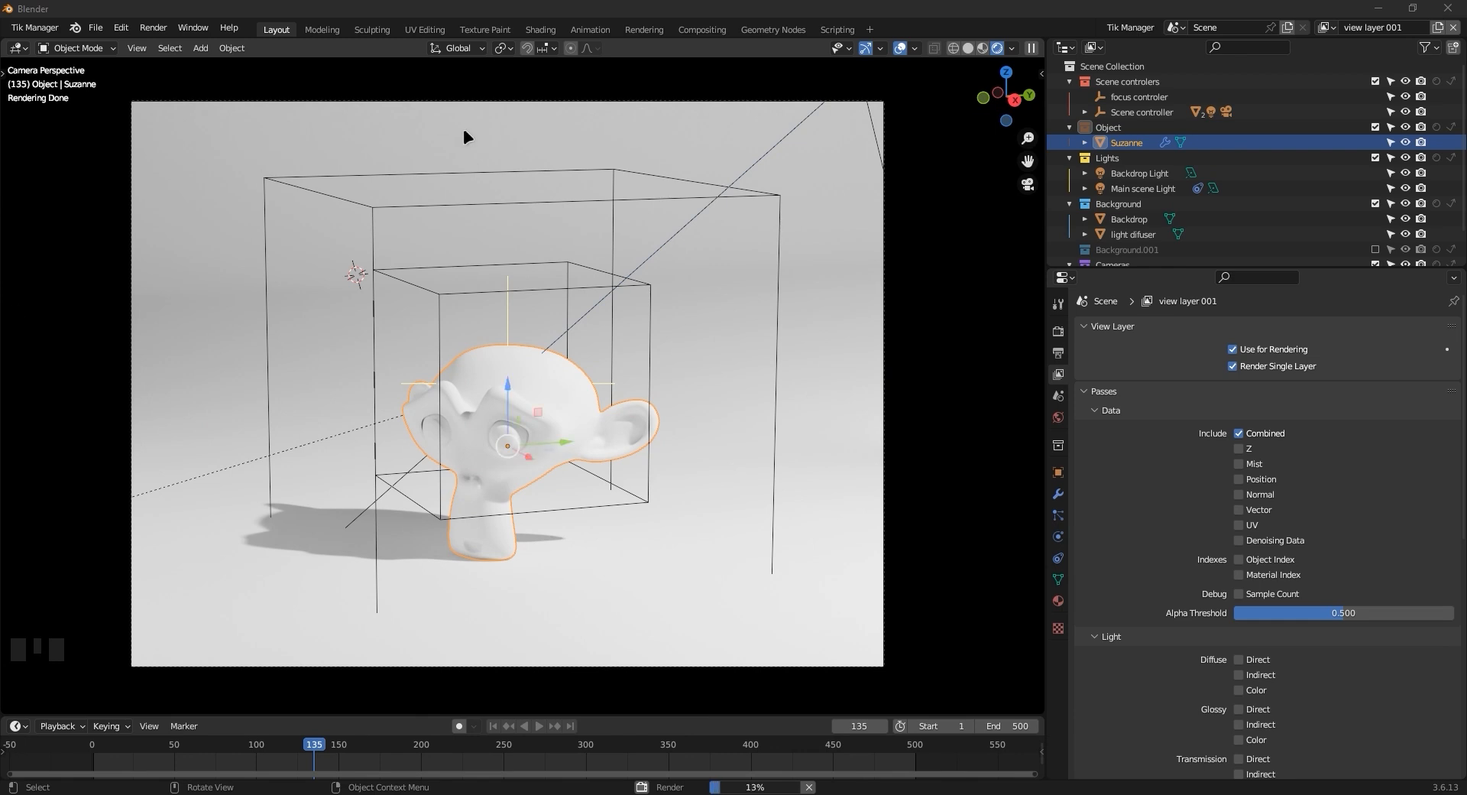
# Switch to the Compositing workspace and enlarge the node editor by shrinking the dope sheet area
pyautogui.click(708, 32)
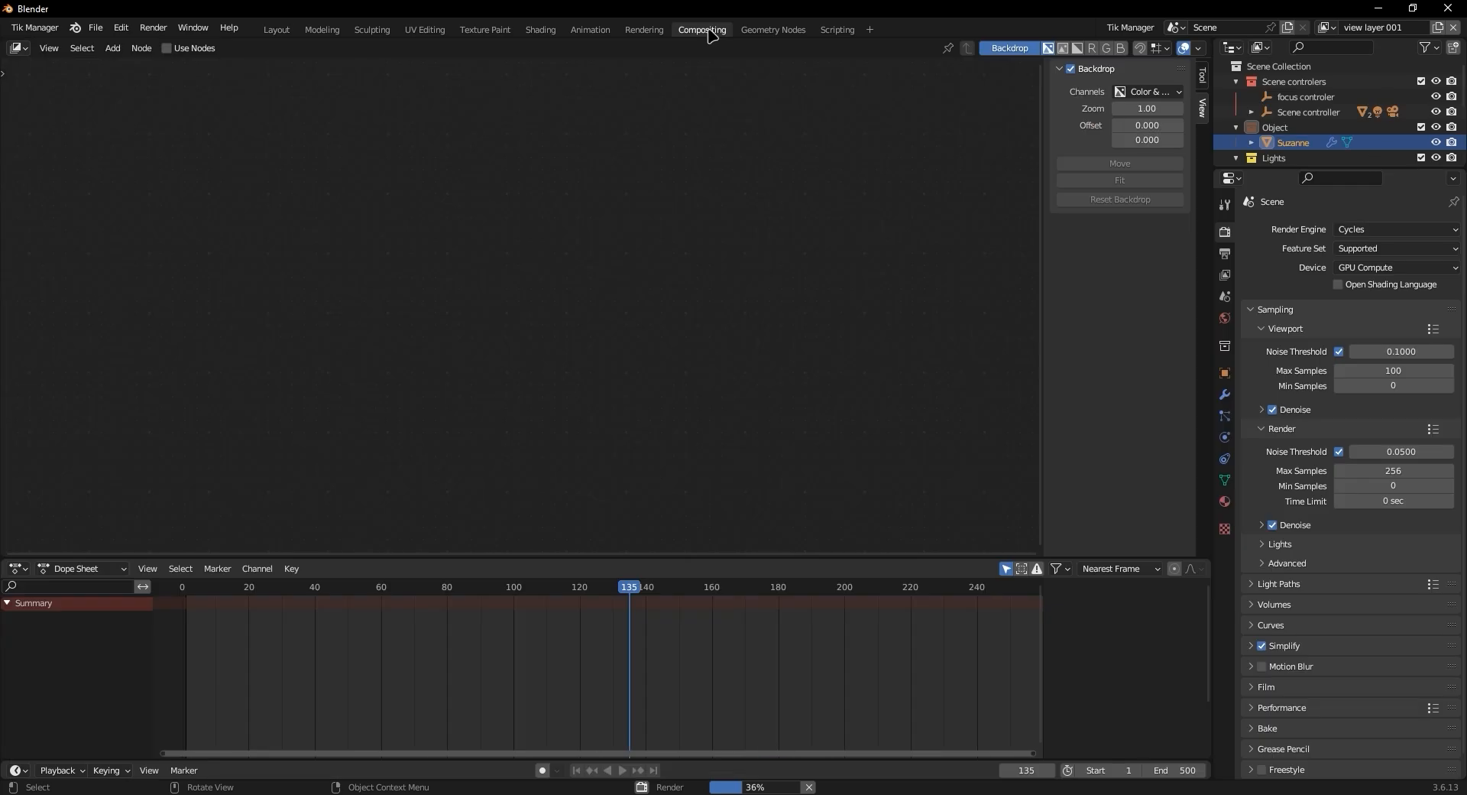
pyautogui.moveTo(808, 556); pyautogui.dragTo(880, 687)
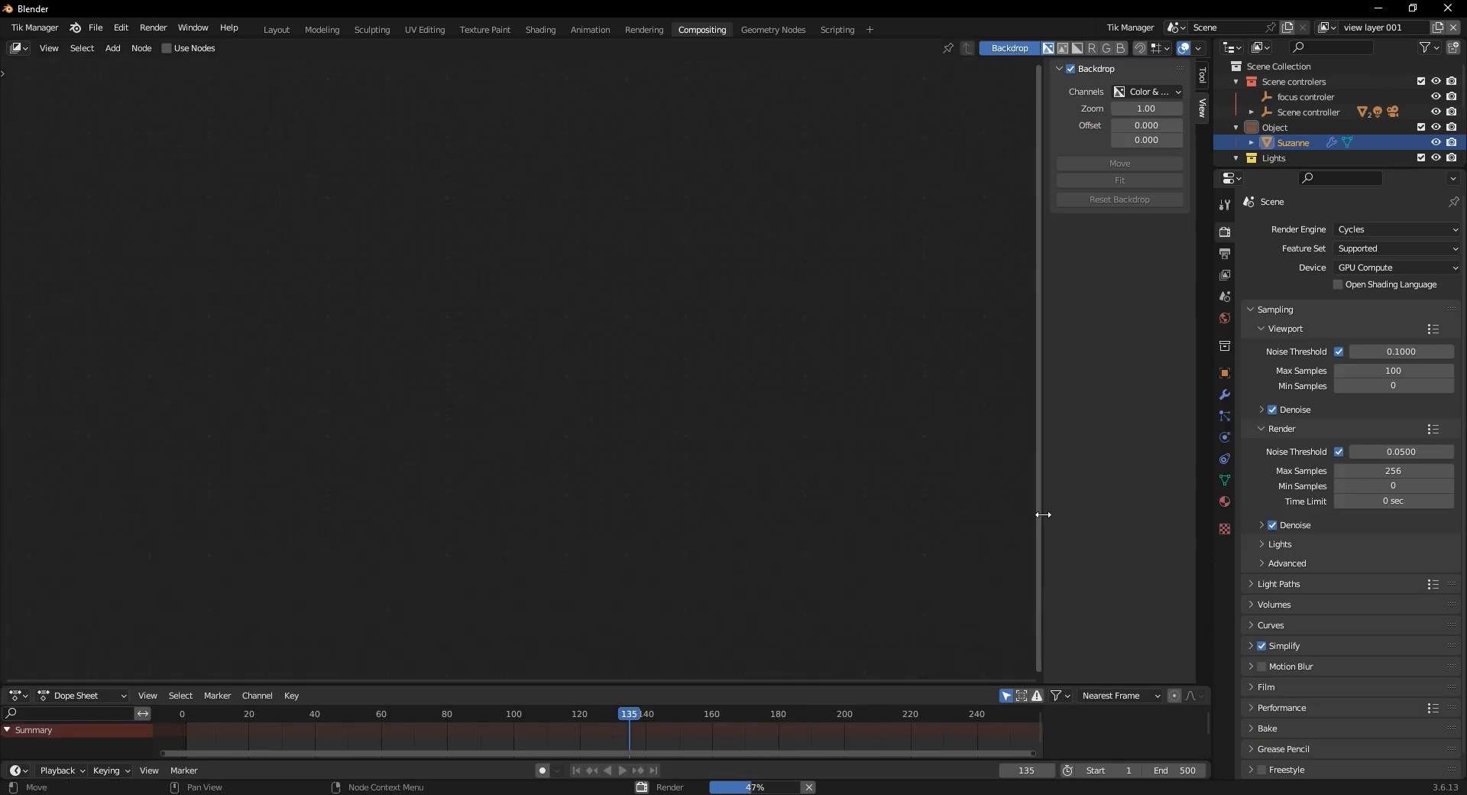
# Widen the node editor's sidebar, then toggle the toolbar and the sidebar off and on
pyautogui.moveTo(1044, 503); pyautogui.dragTo(876, 481)
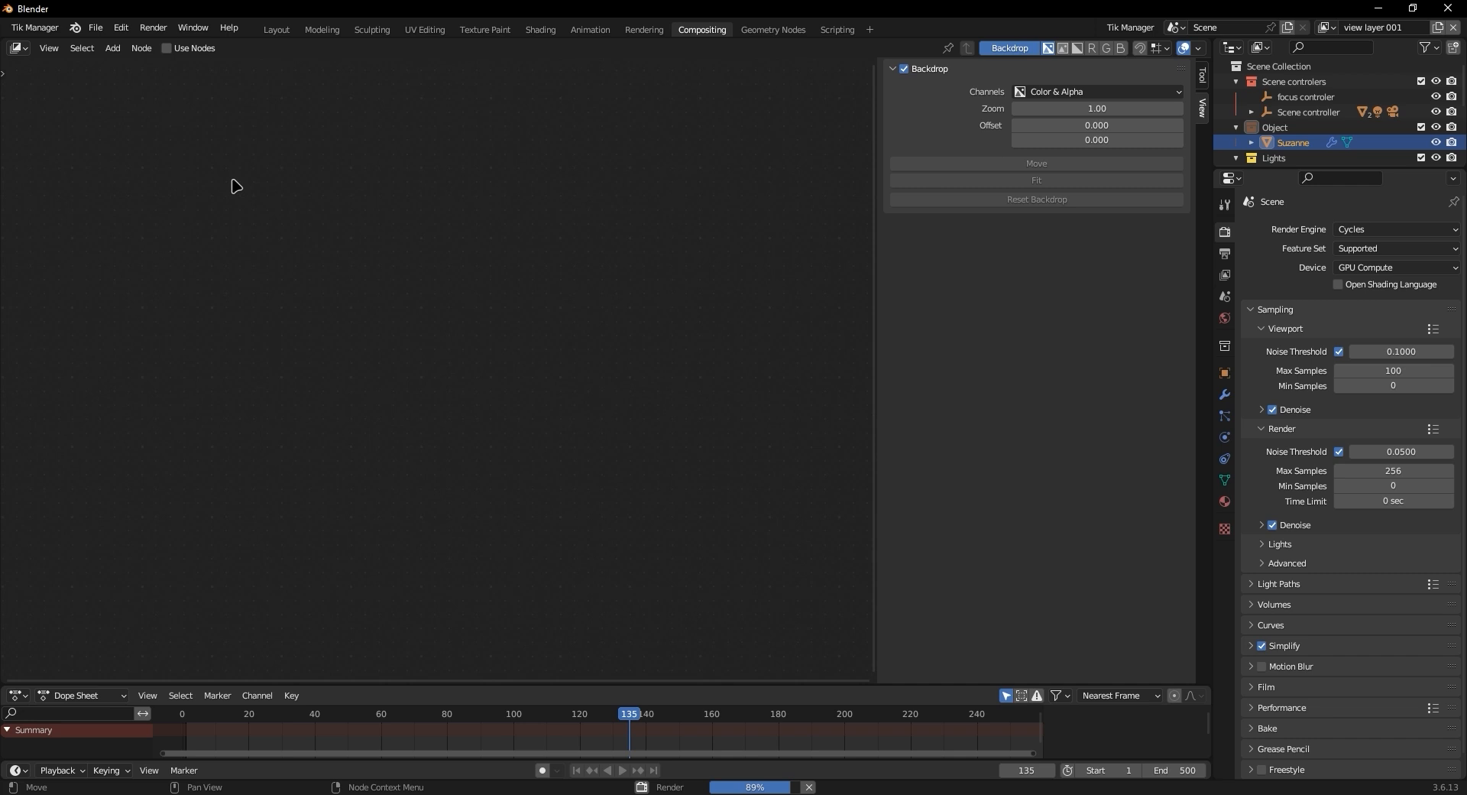
pyautogui.press('t')
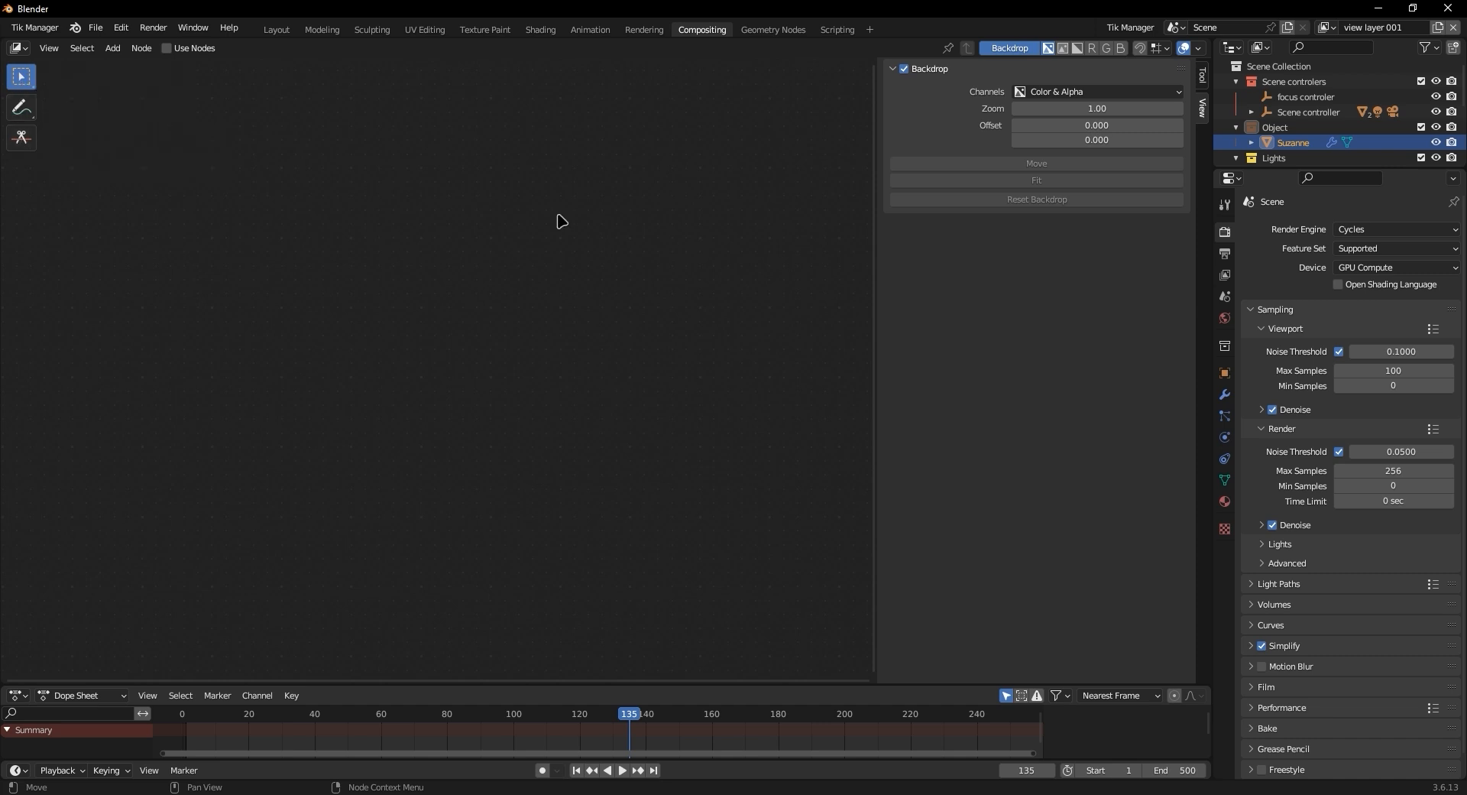
pyautogui.press('t')
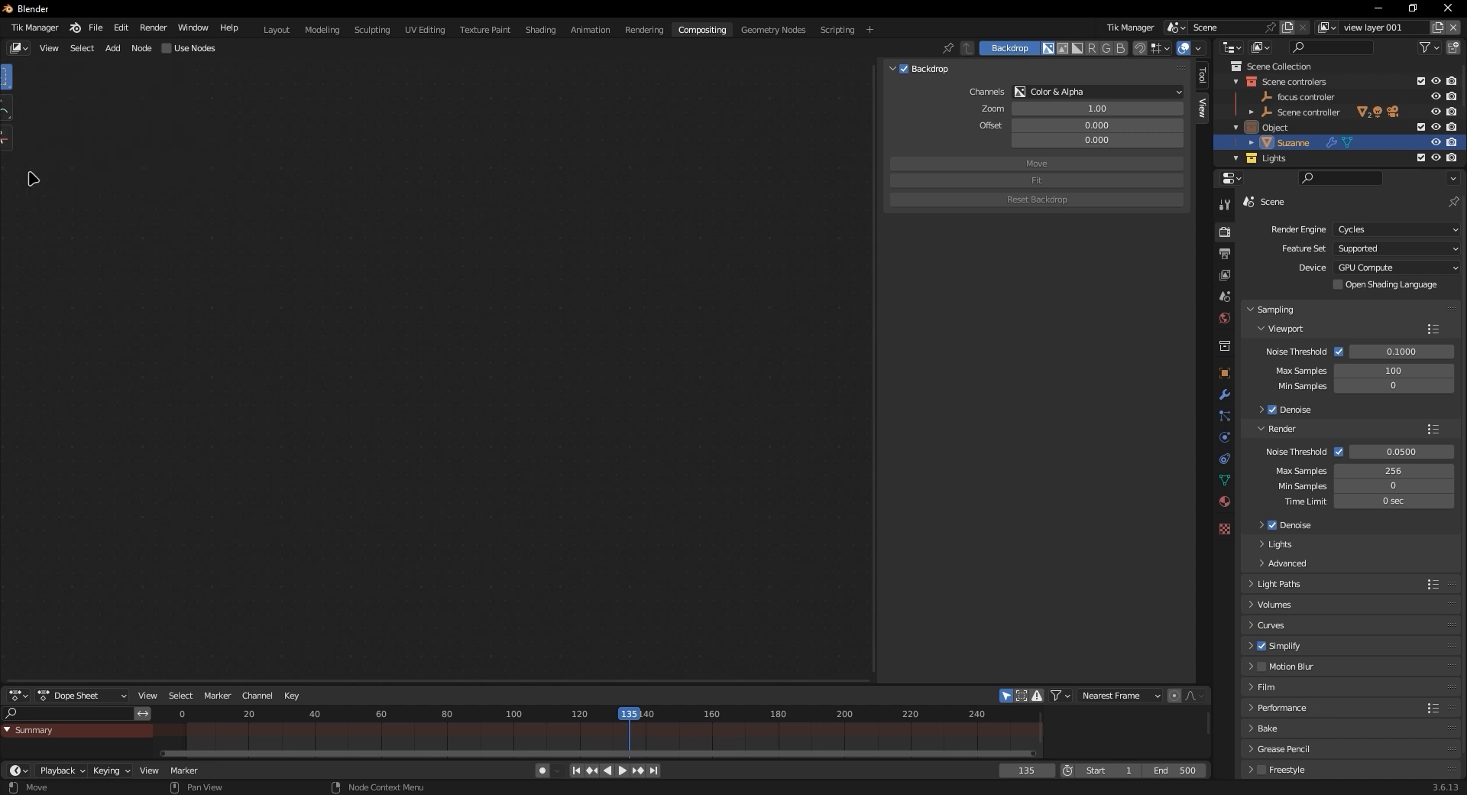
pyautogui.press('n')
pyautogui.press('n')
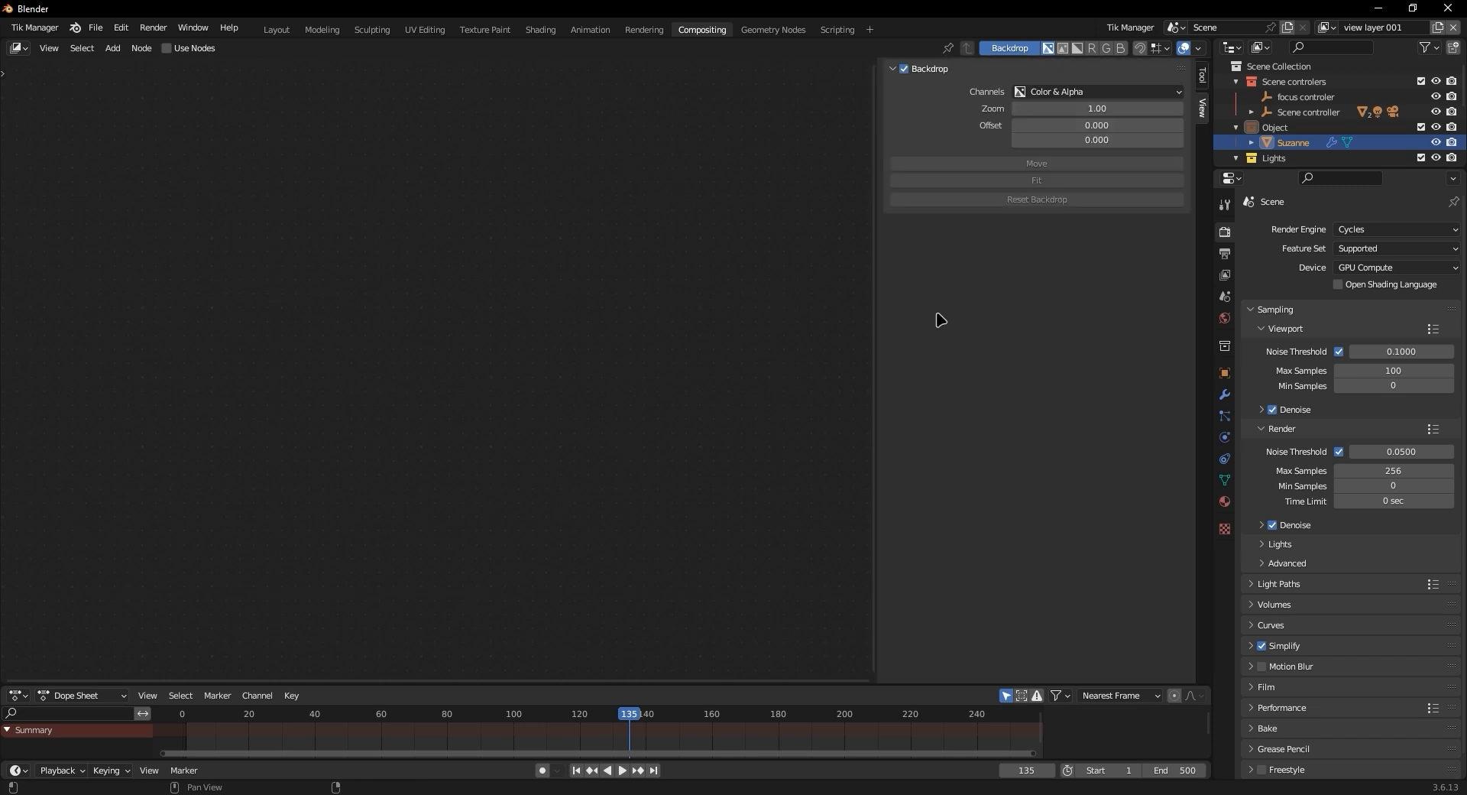
# Alternate the sidebar between its Tool and View pages, leave Tool shown, and narrow the sidebar
pyautogui.click(1203, 76)
pyautogui.click(1204, 107)
pyautogui.click(1204, 76)
pyautogui.click(1203, 107)
pyautogui.click(1205, 77)
pyautogui.click(1205, 109)
pyautogui.click(1205, 76)
pyautogui.moveTo(878, 112); pyautogui.dragTo(1104, 115)
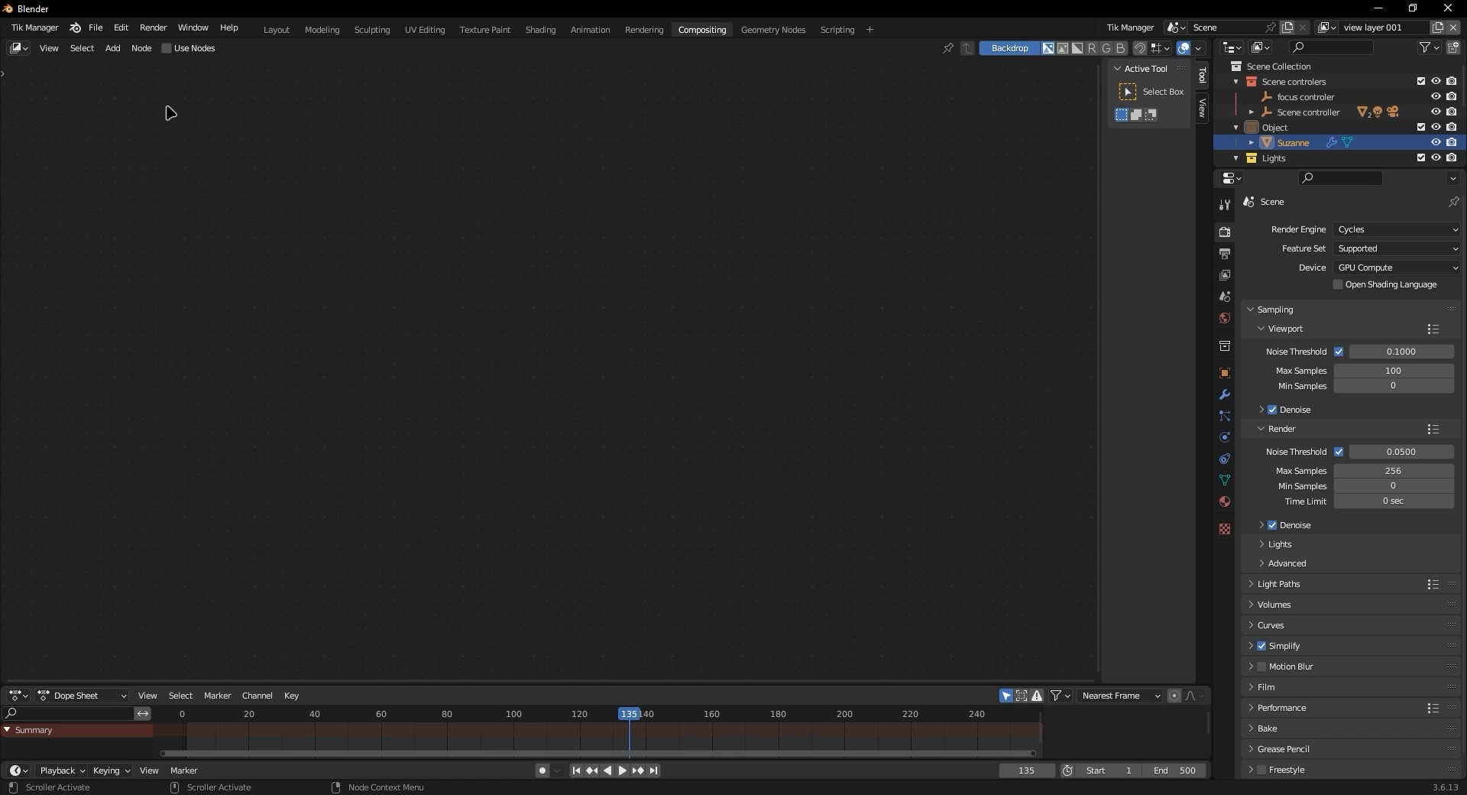
# Enable Use Nodes for compositing and spread the Render Layers and Composite nodes far apart
pyautogui.click(166, 48)
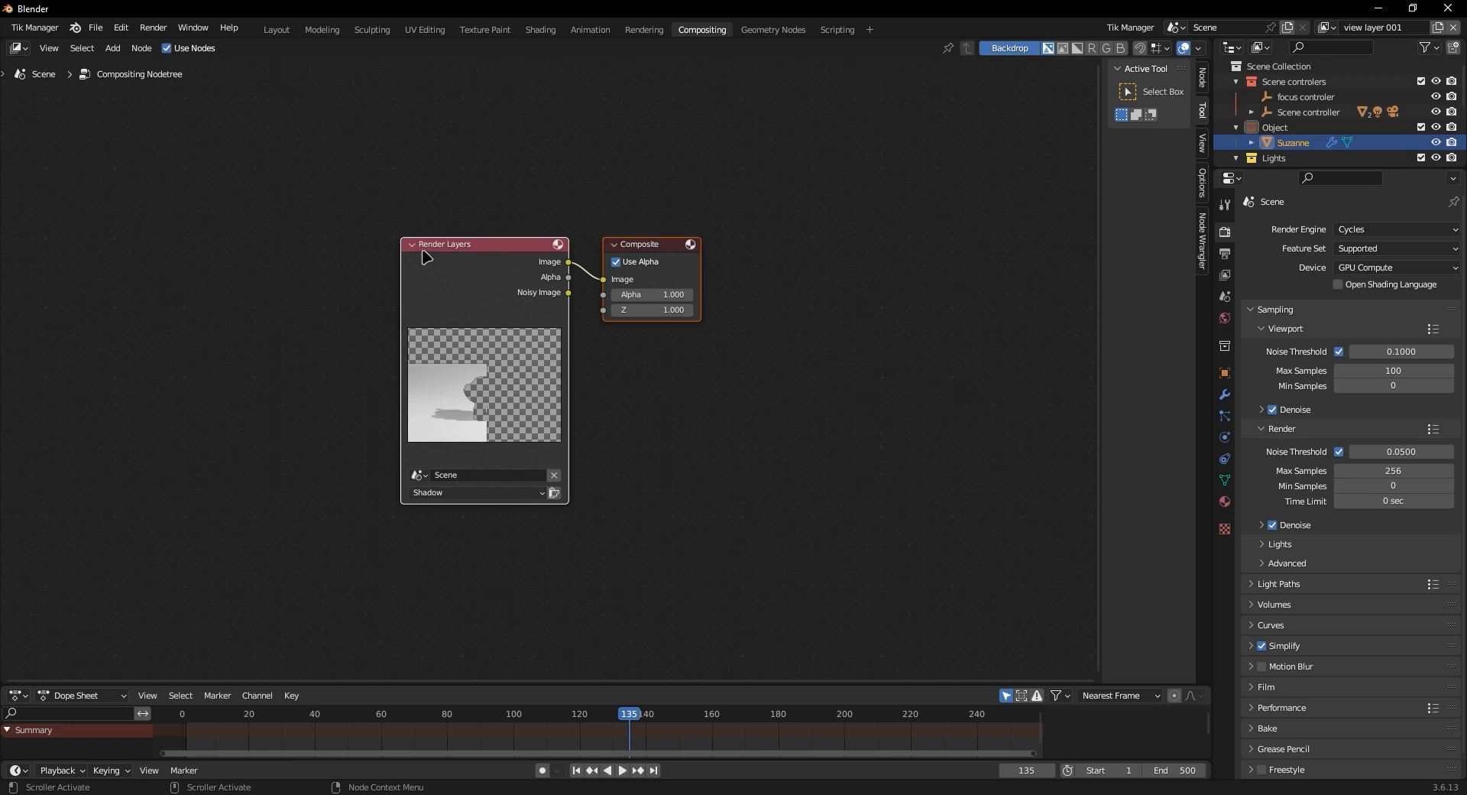
pyautogui.scroll(1, 413, 286)
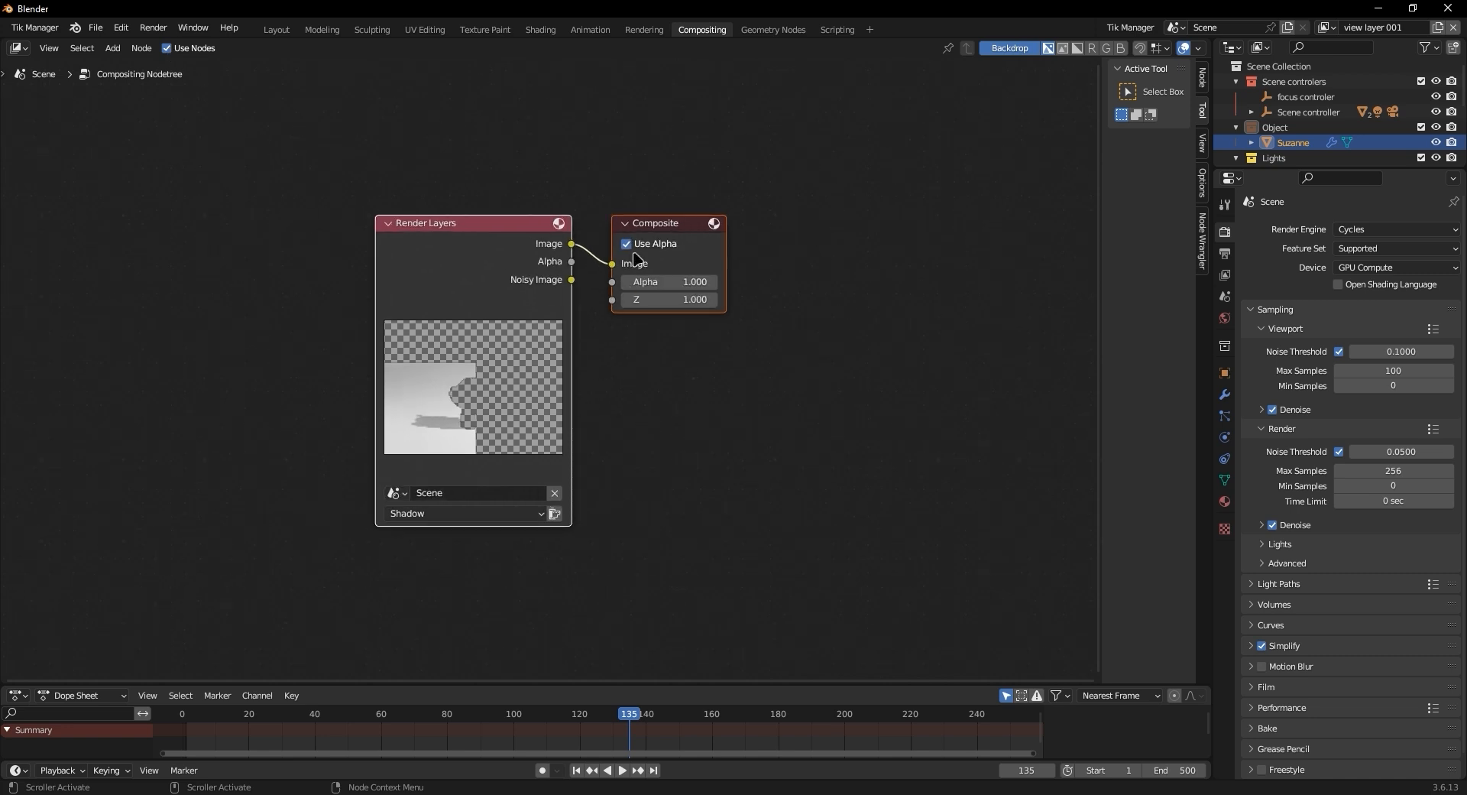
pyautogui.moveTo(654, 223); pyautogui.dragTo(525, 198, button='middle')
pyautogui.moveTo(529, 201); pyautogui.dragTo(1010, 325)
pyautogui.moveTo(295, 197); pyautogui.dragTo(197, 187)
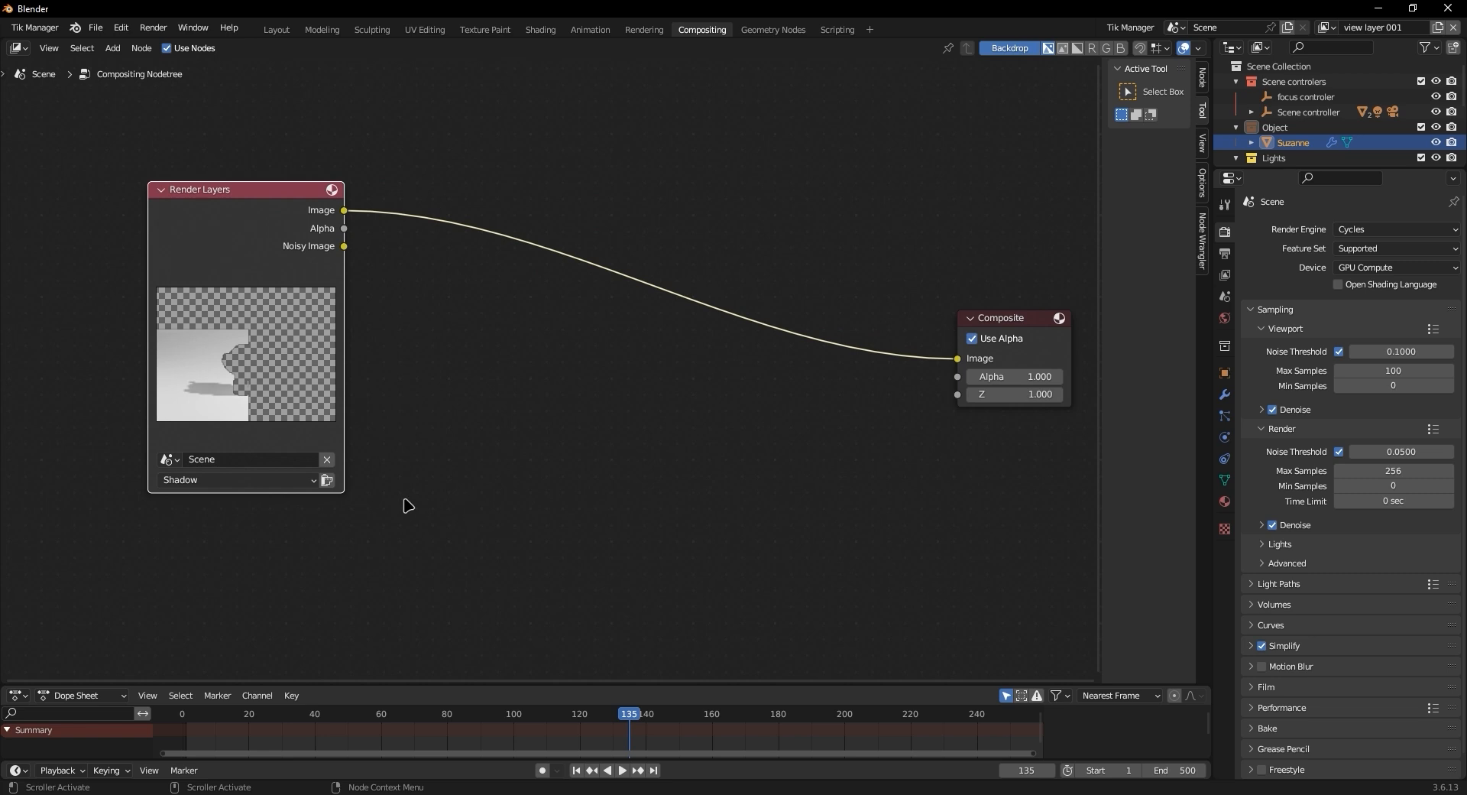
# Set the Render Layers node's layer to view layer 001
pyautogui.scroll(4, 207, 351)
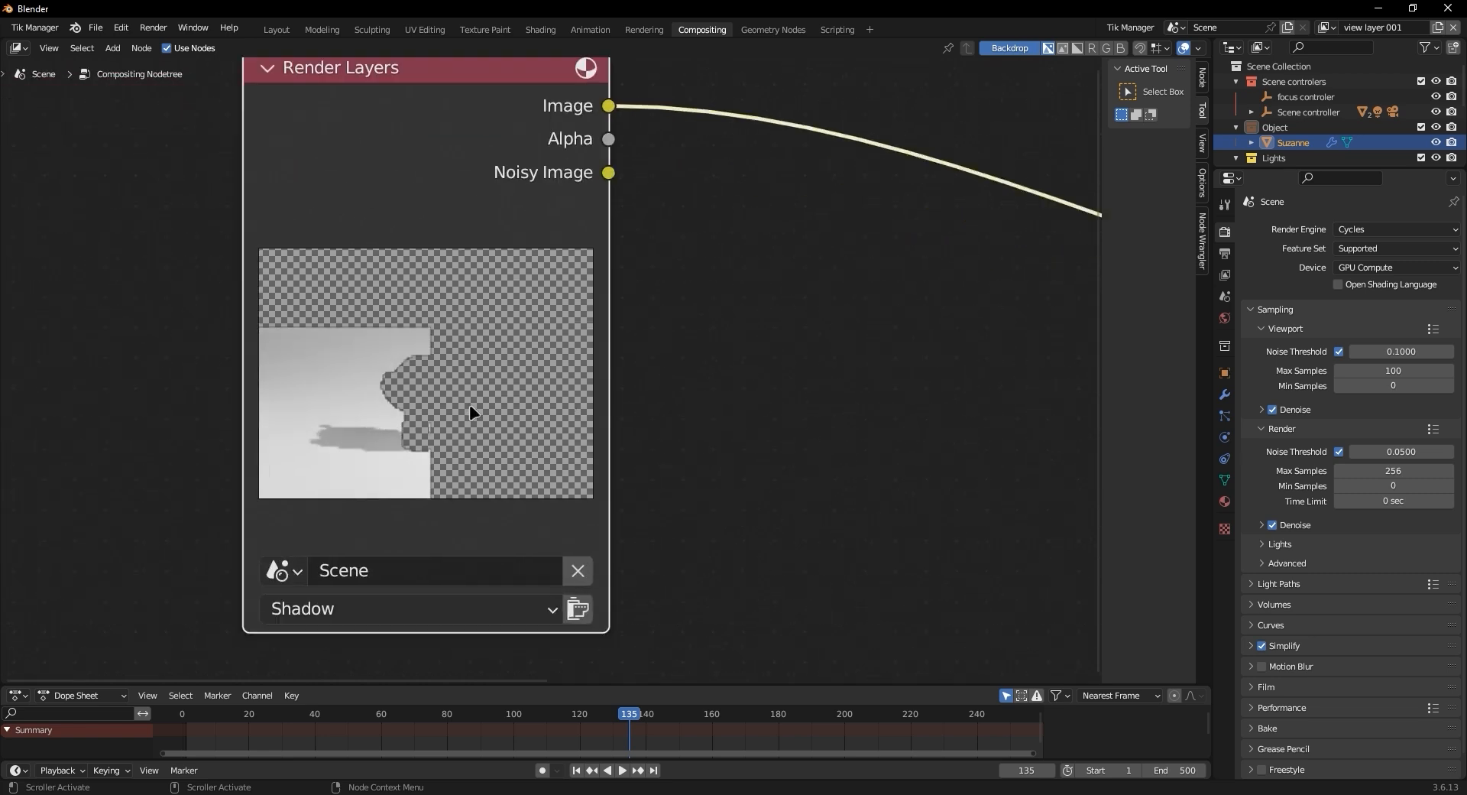
pyautogui.scroll(-2, 328, 321)
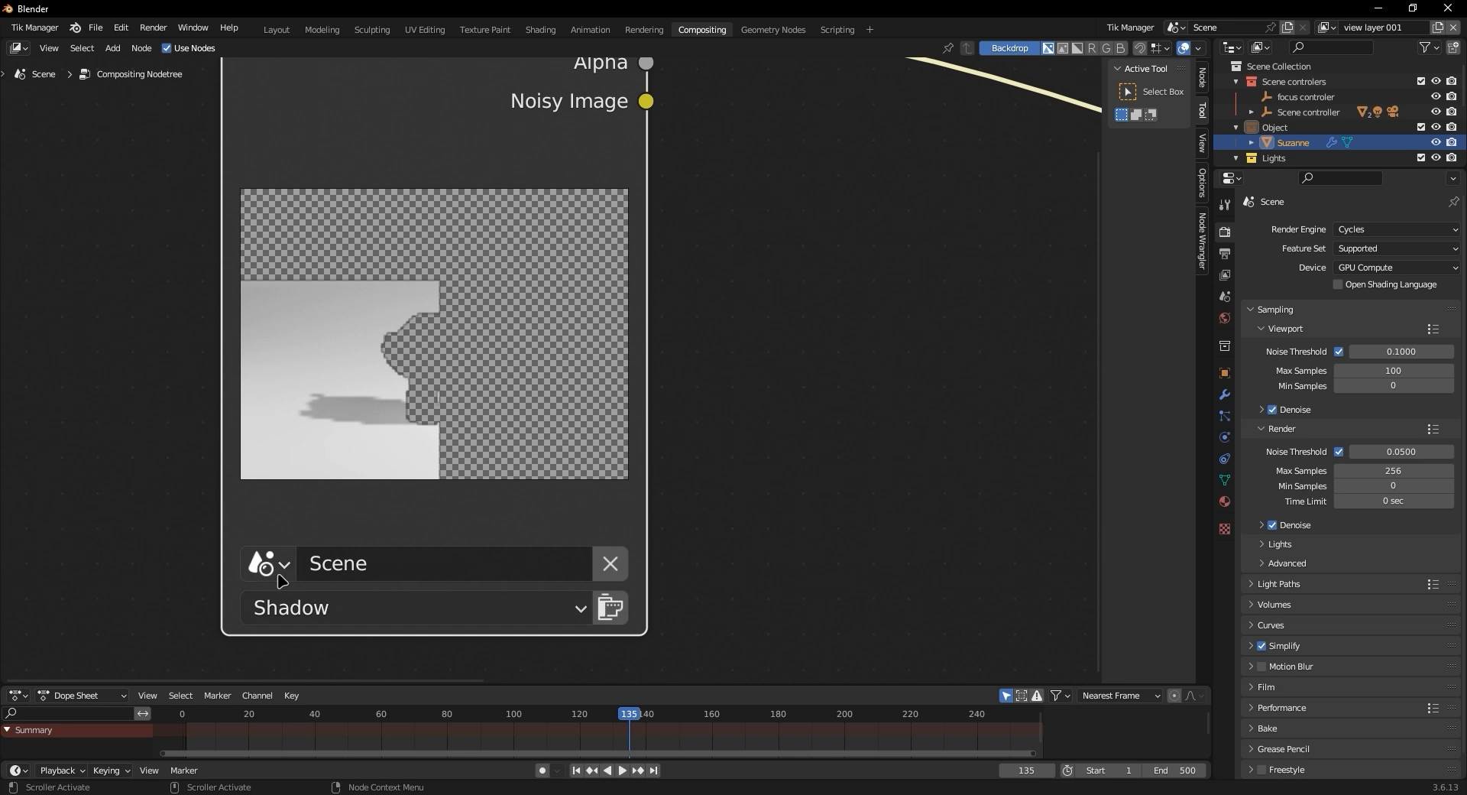
pyautogui.click(284, 608)
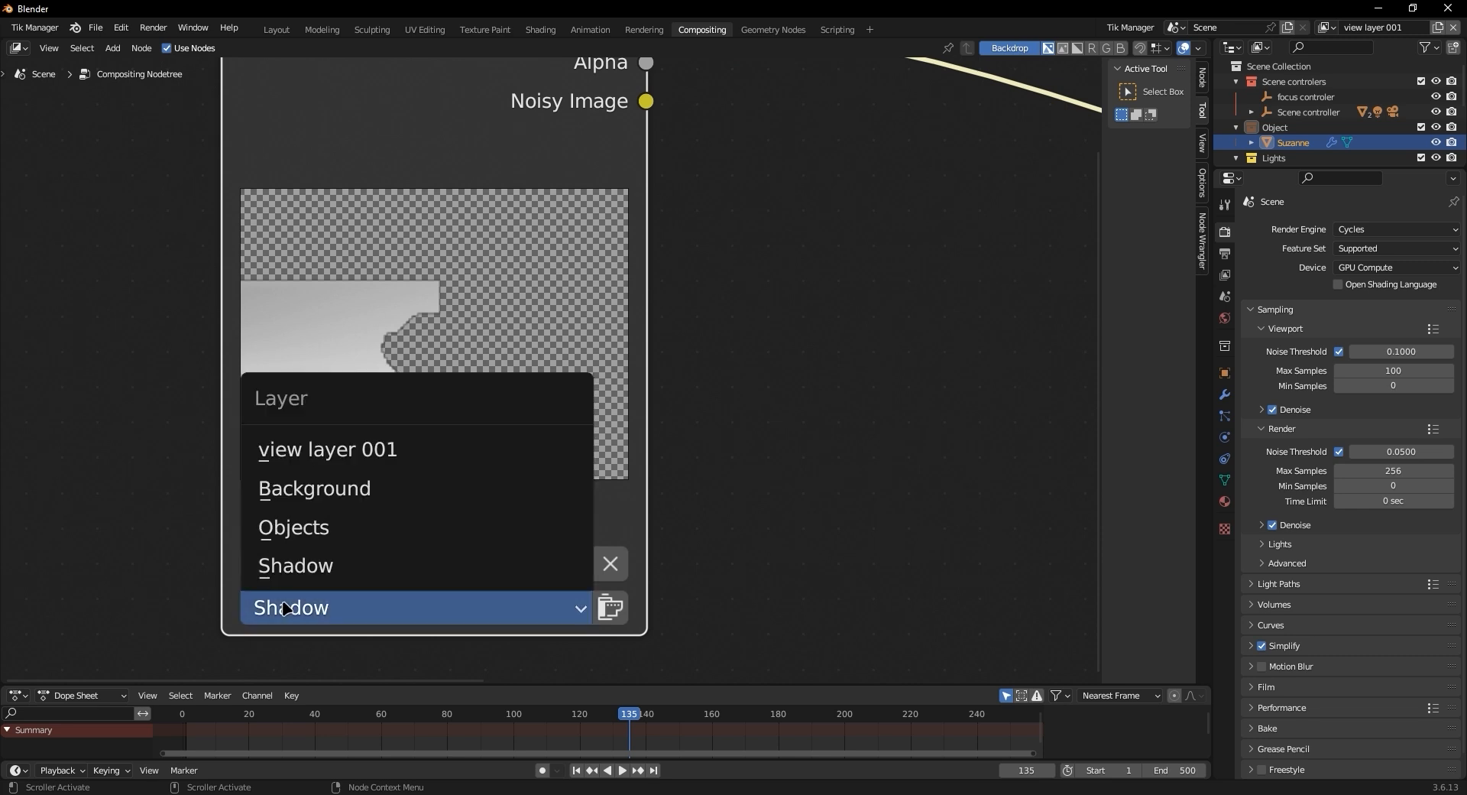
pyautogui.click(325, 451)
pyautogui.scroll(-1, 468, 459)
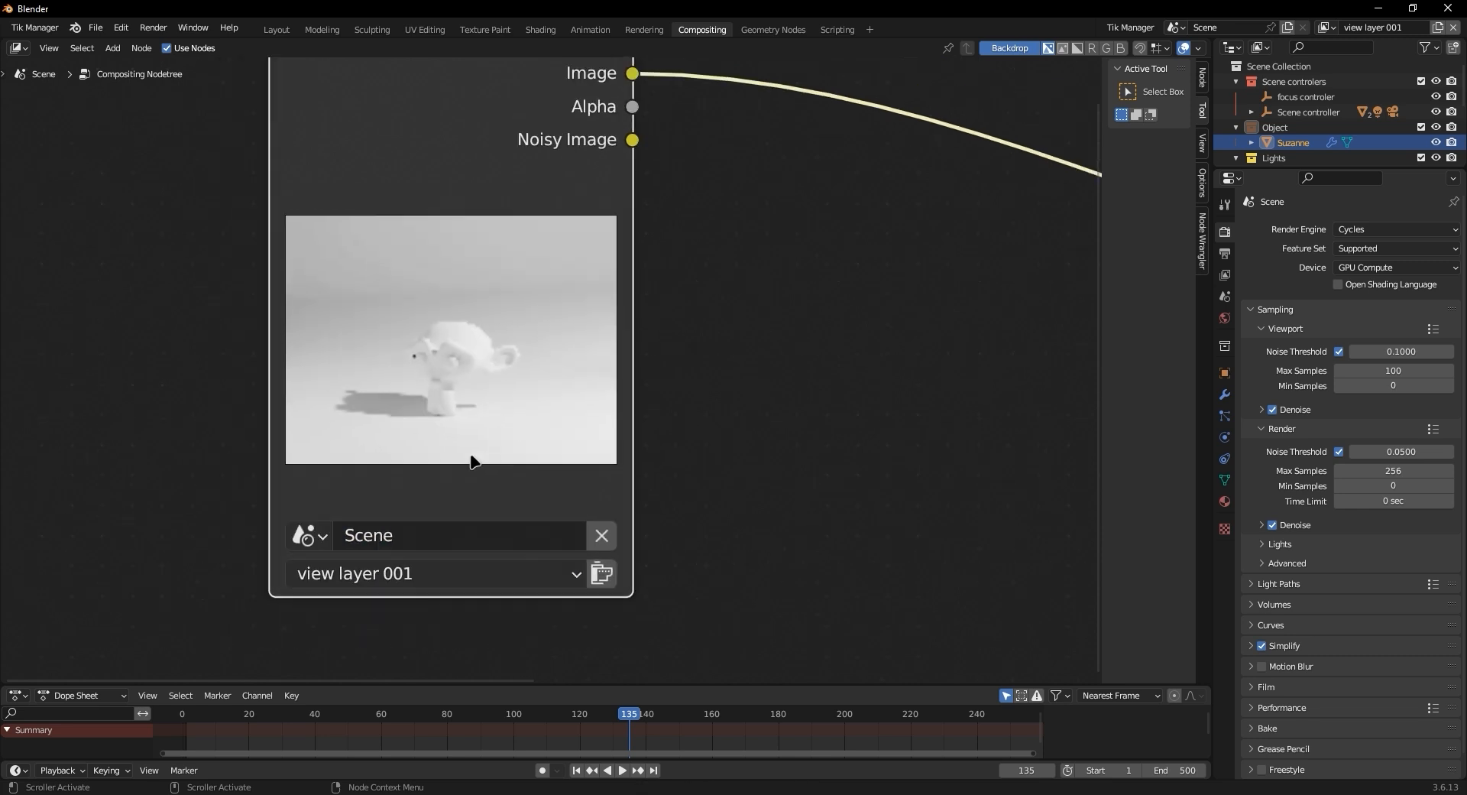
# Look through the layer and scene choices on the Render Layers node without changing either
pyautogui.click(397, 573)
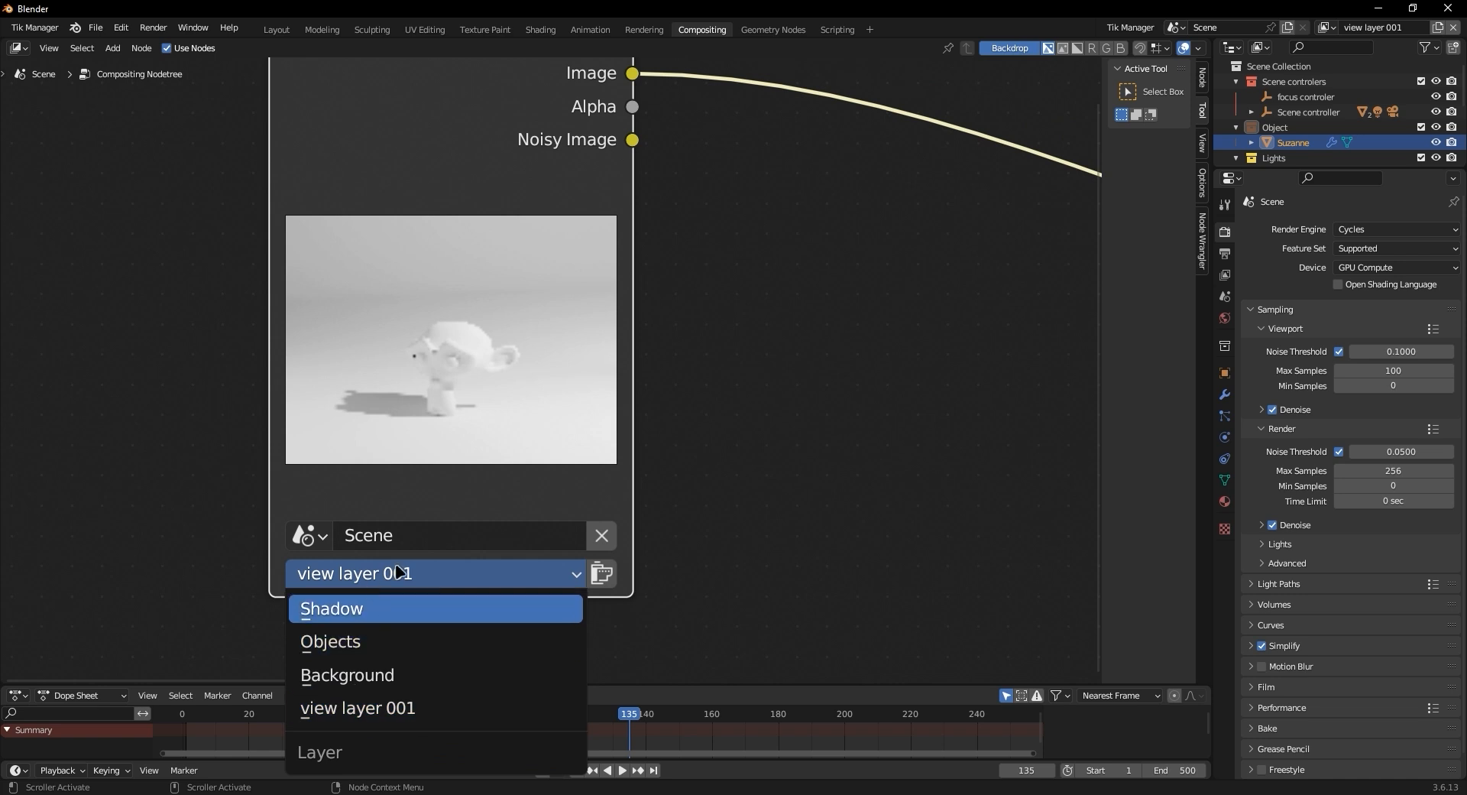
pyautogui.click(311, 537)
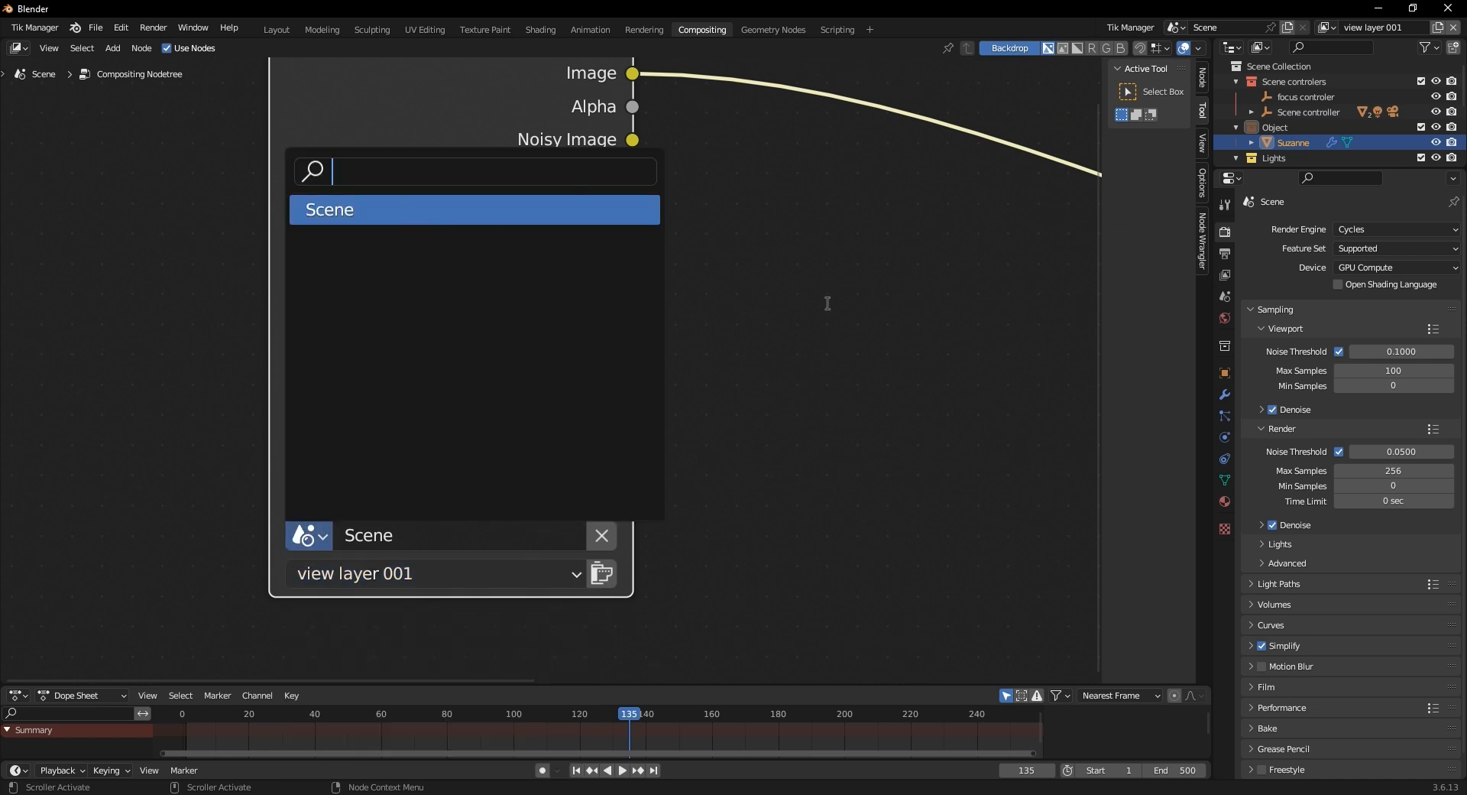
pyautogui.scroll(-5, 827, 303)
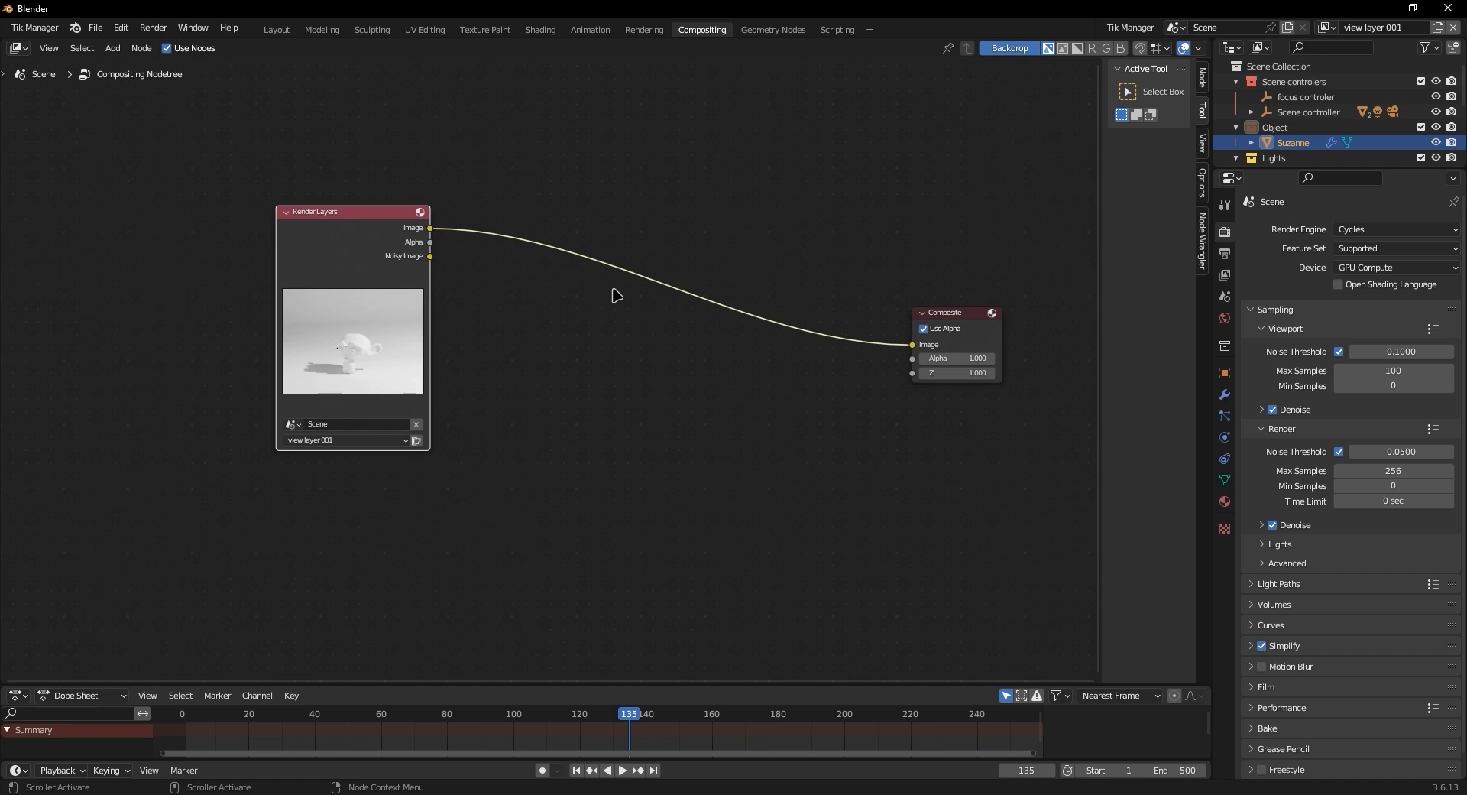
# Lower the Render Layers node to line up with the Composite node and inspect its outputs and preview up close
pyautogui.moveTo(340, 266); pyautogui.dragTo(276, 407)
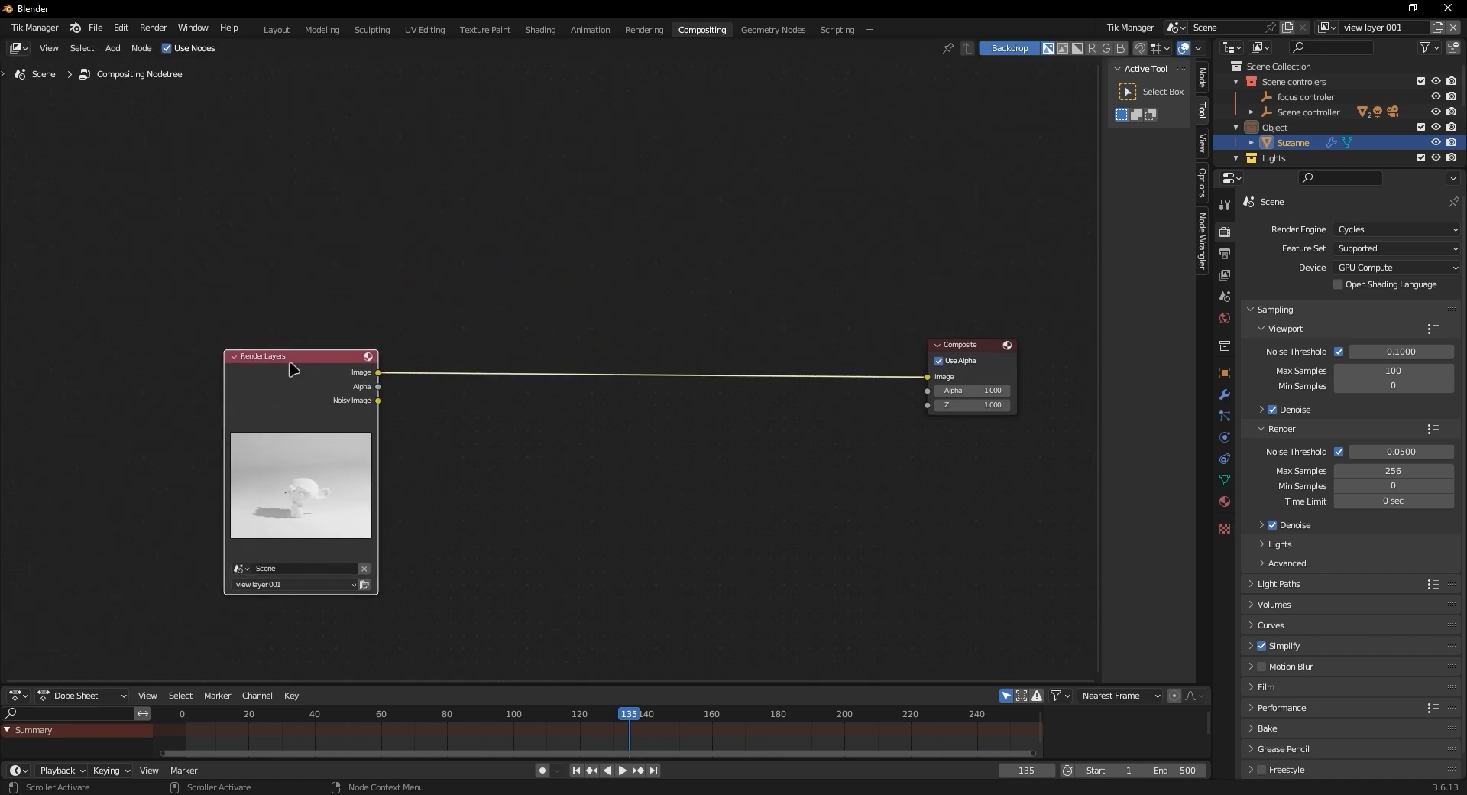
pyautogui.scroll(2, 144, 390)
pyautogui.moveTo(144, 390); pyautogui.dragTo(245, 383, button='middle')
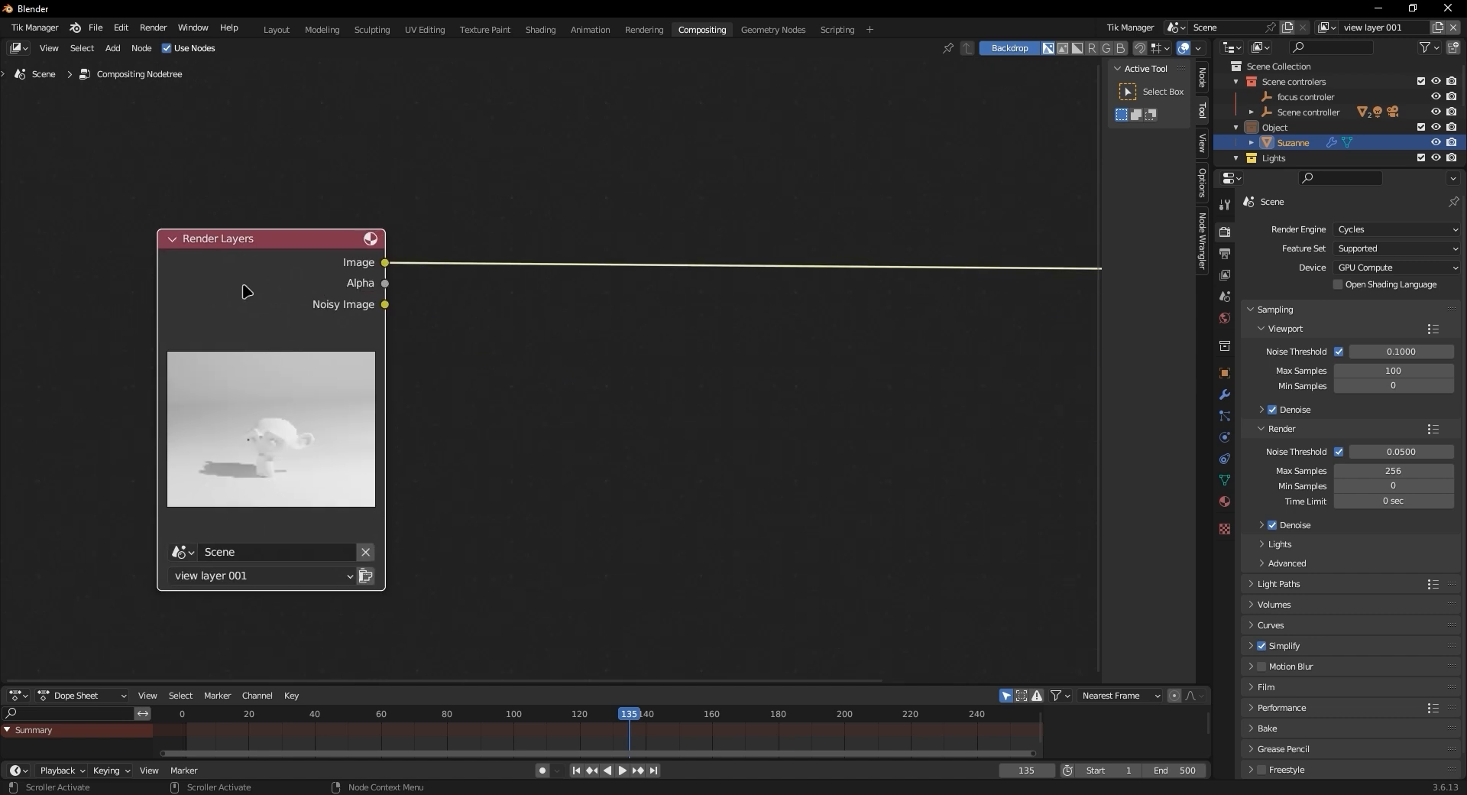
pyautogui.scroll(2, 245, 383)
pyautogui.moveTo(385, 374); pyautogui.dragTo(474, 362, button='middle')
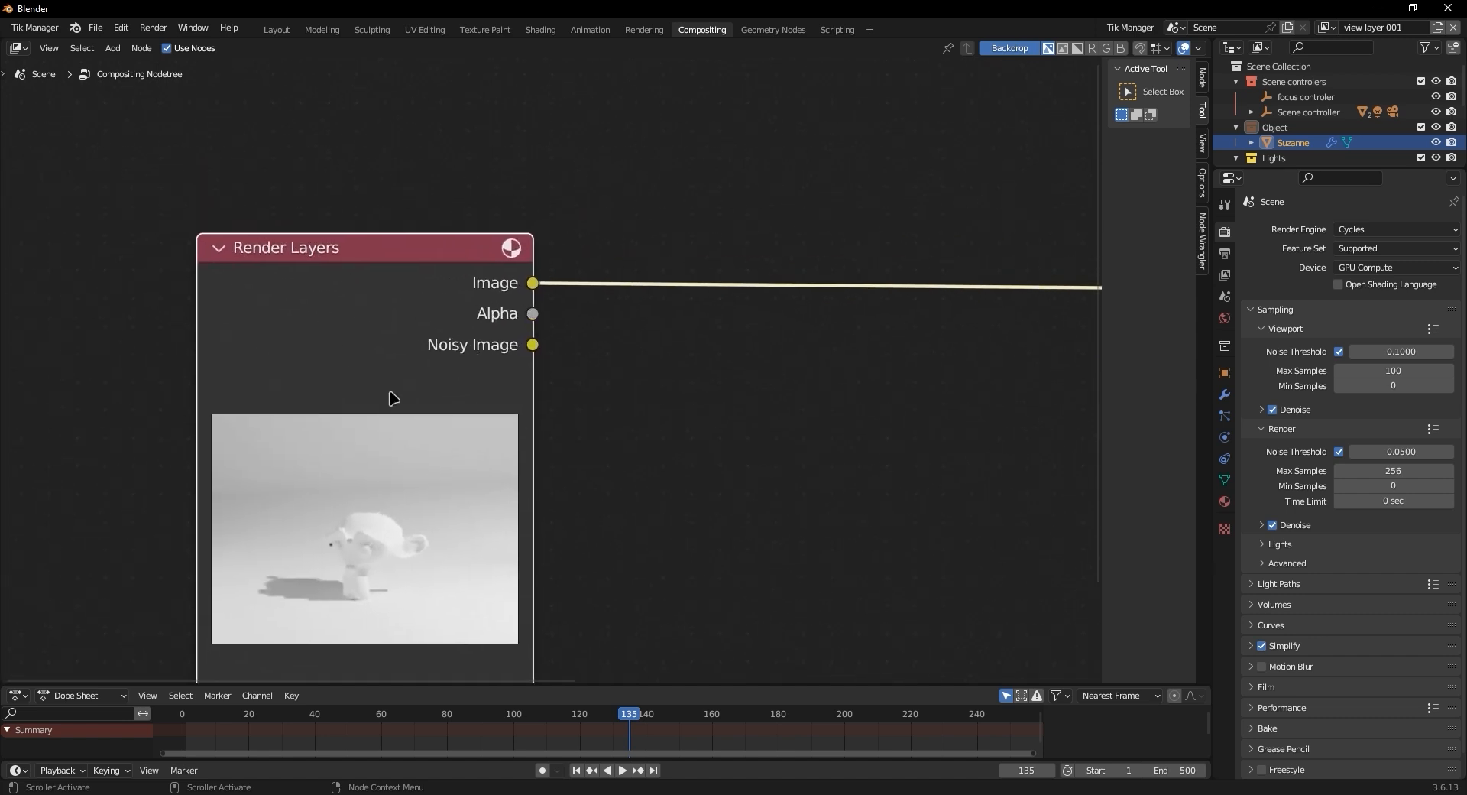
pyautogui.scroll(-1, 443, 422)
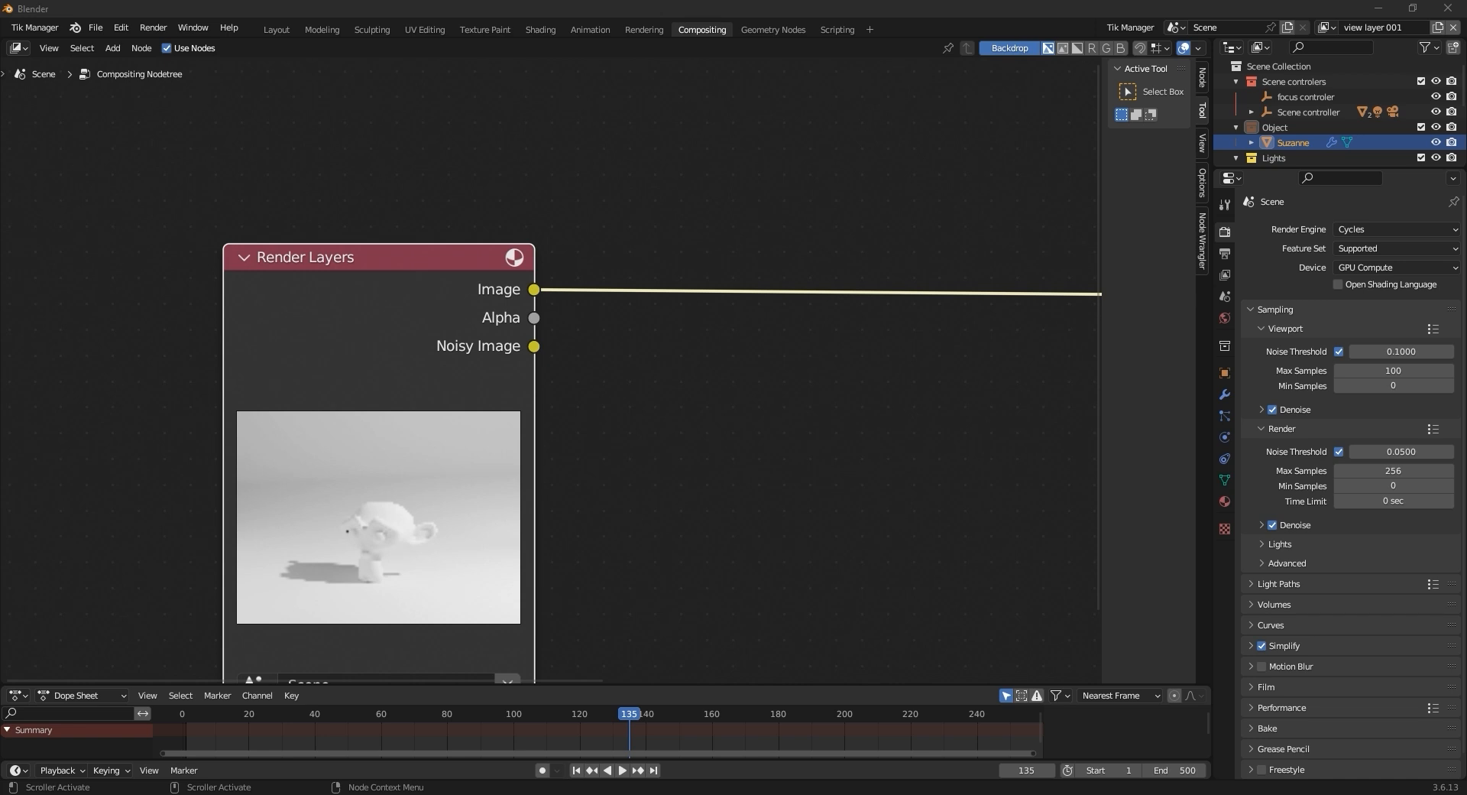
# Display the view layer properties and look through the available Data, Light and Cryptomatte passes
pyautogui.click(1131, 463)
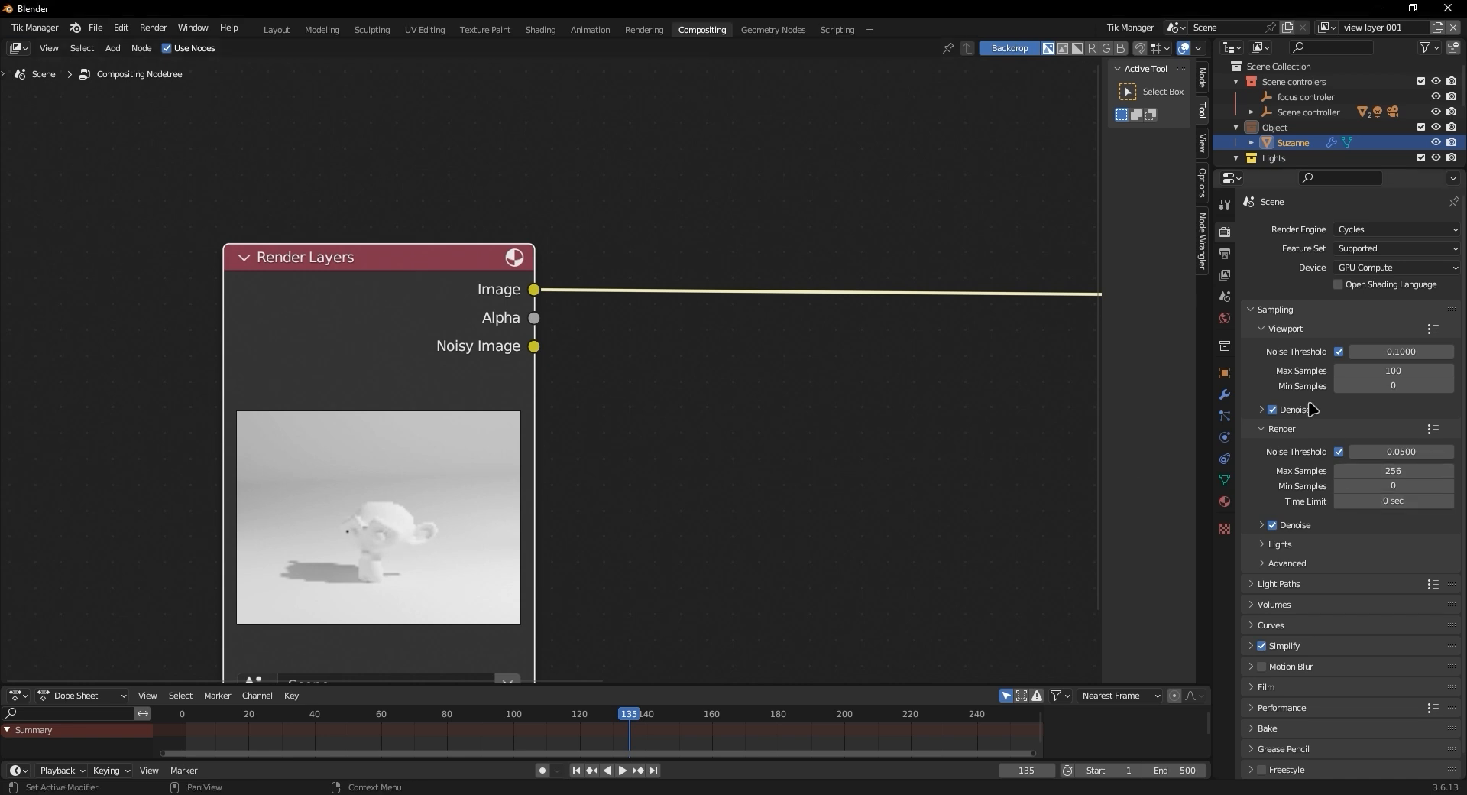
pyautogui.click(1225, 278)
pyautogui.scroll(-6, 1353, 416)
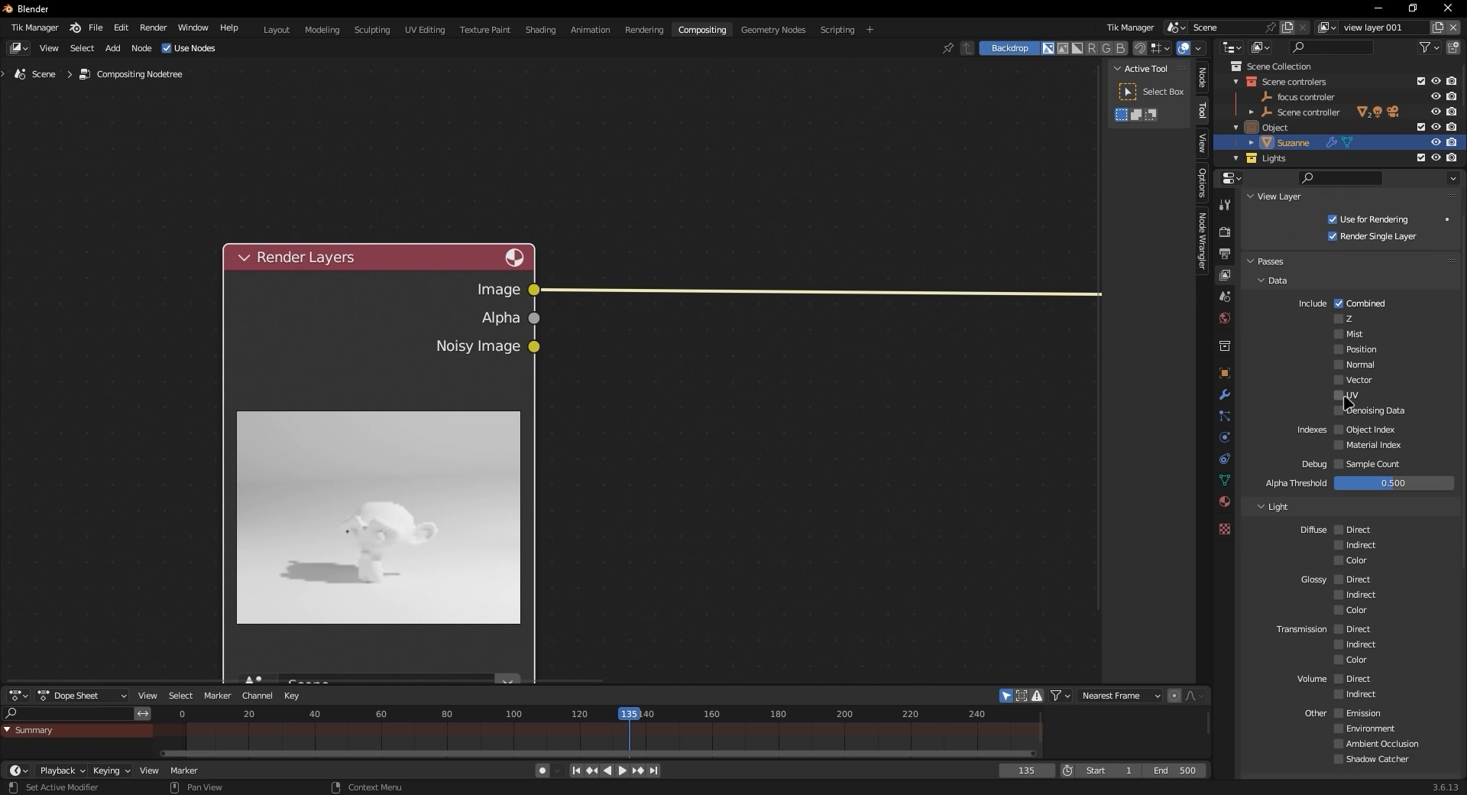
pyautogui.scroll(-5, 1364, 458)
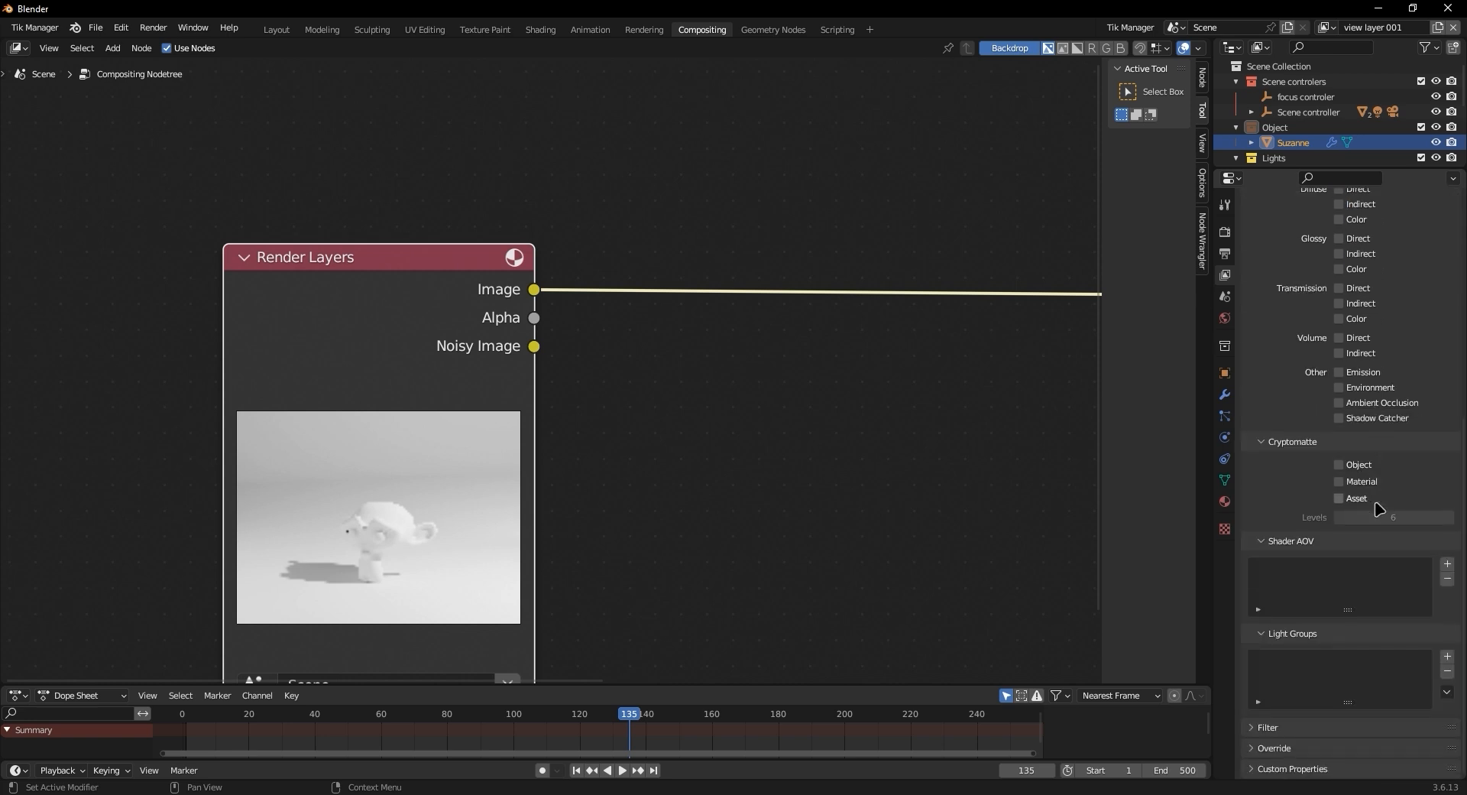
pyautogui.scroll(8, 1379, 508)
pyautogui.scroll(4, 1379, 508)
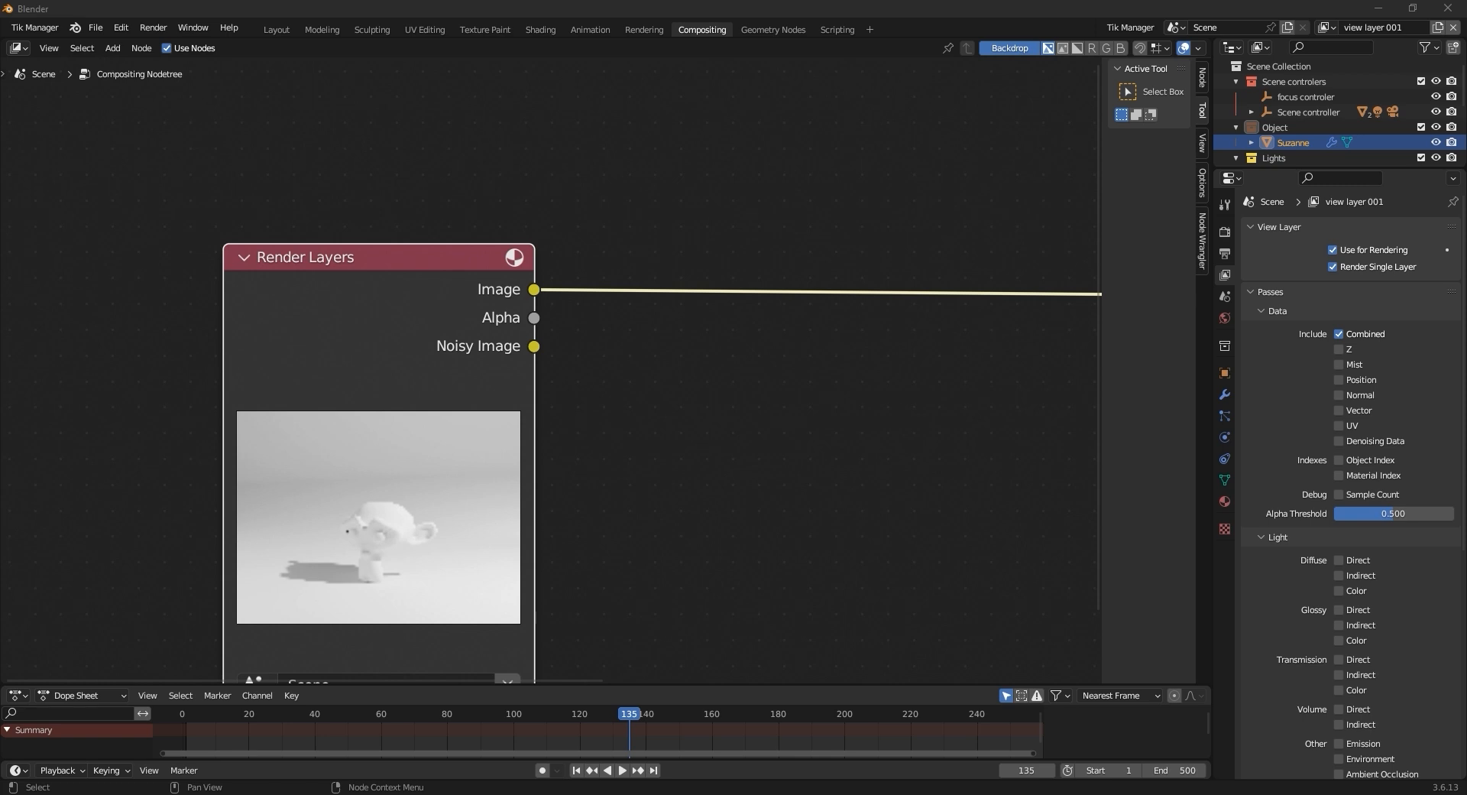
# Rearrange the Render Layers and Composite nodes so the Image link between them runs nearly level
pyautogui.scroll(-2, 682, 409)
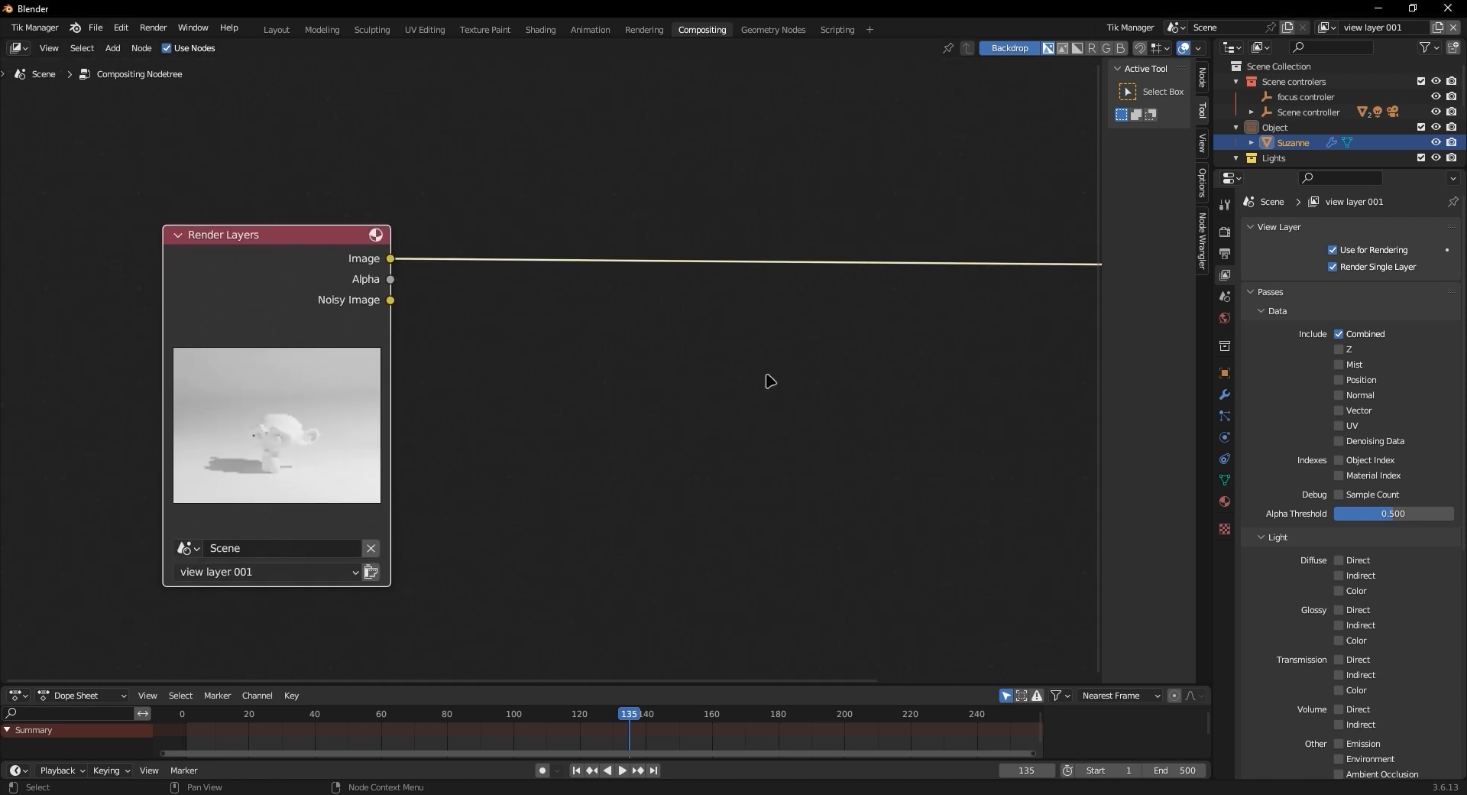
pyautogui.moveTo(717, 386); pyautogui.dragTo(770, 422, button='middle')
pyautogui.scroll(-3, 582, 399)
pyautogui.click(1003, 301)
pyautogui.moveTo(1003, 302); pyautogui.dragTo(953, 337)
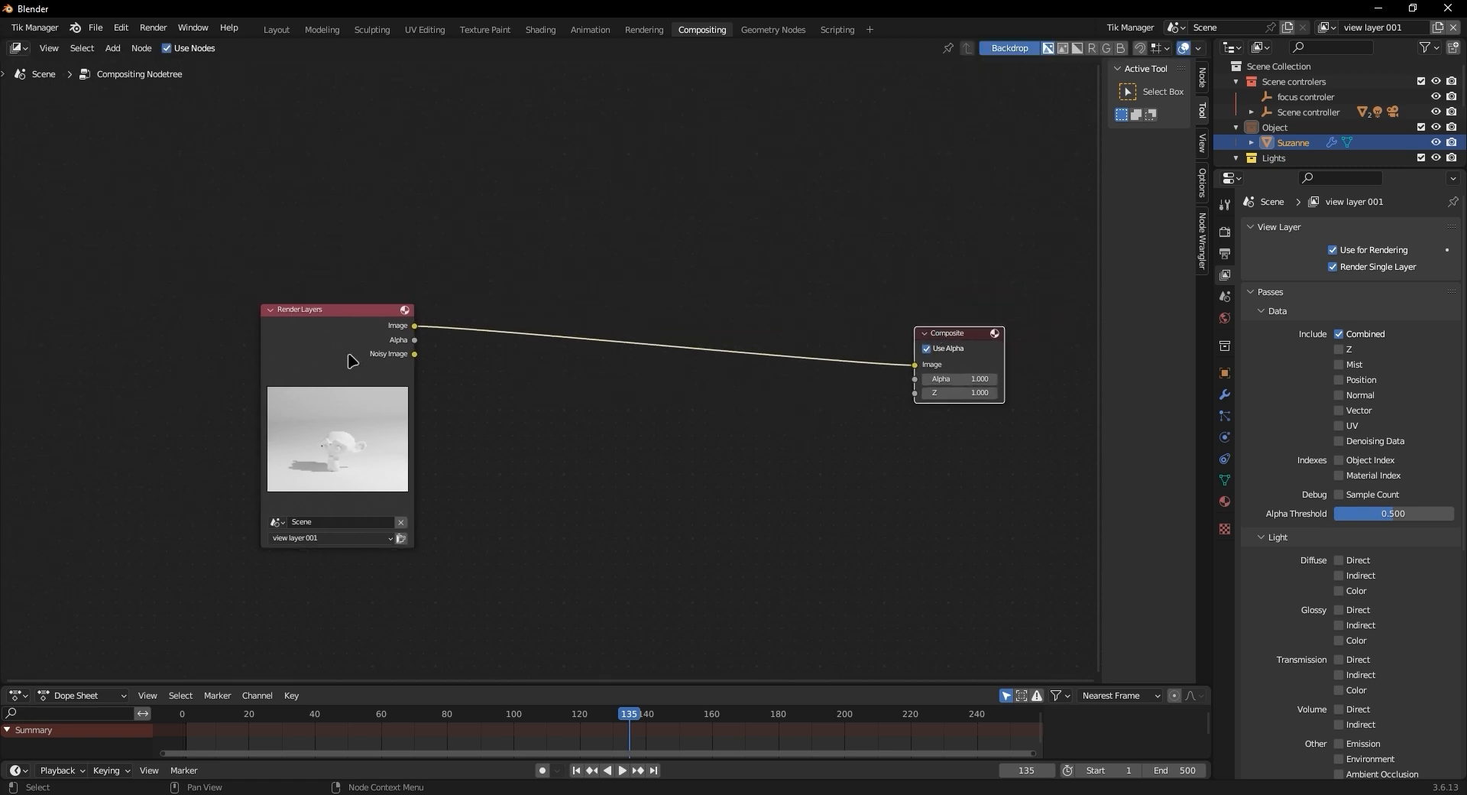
pyautogui.scroll(2, 376, 363)
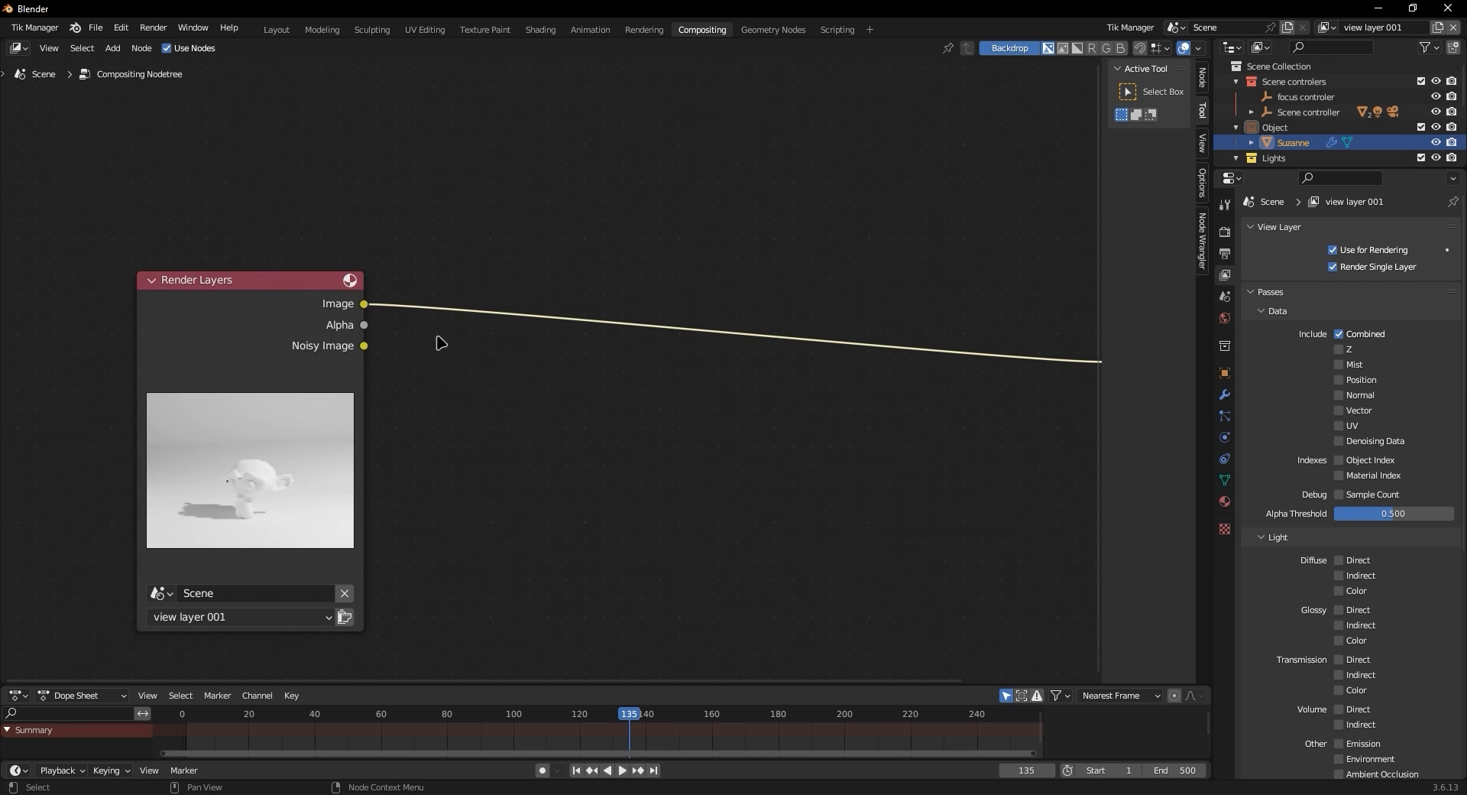
pyautogui.moveTo(284, 371); pyautogui.dragTo(388, 319, button='middle')
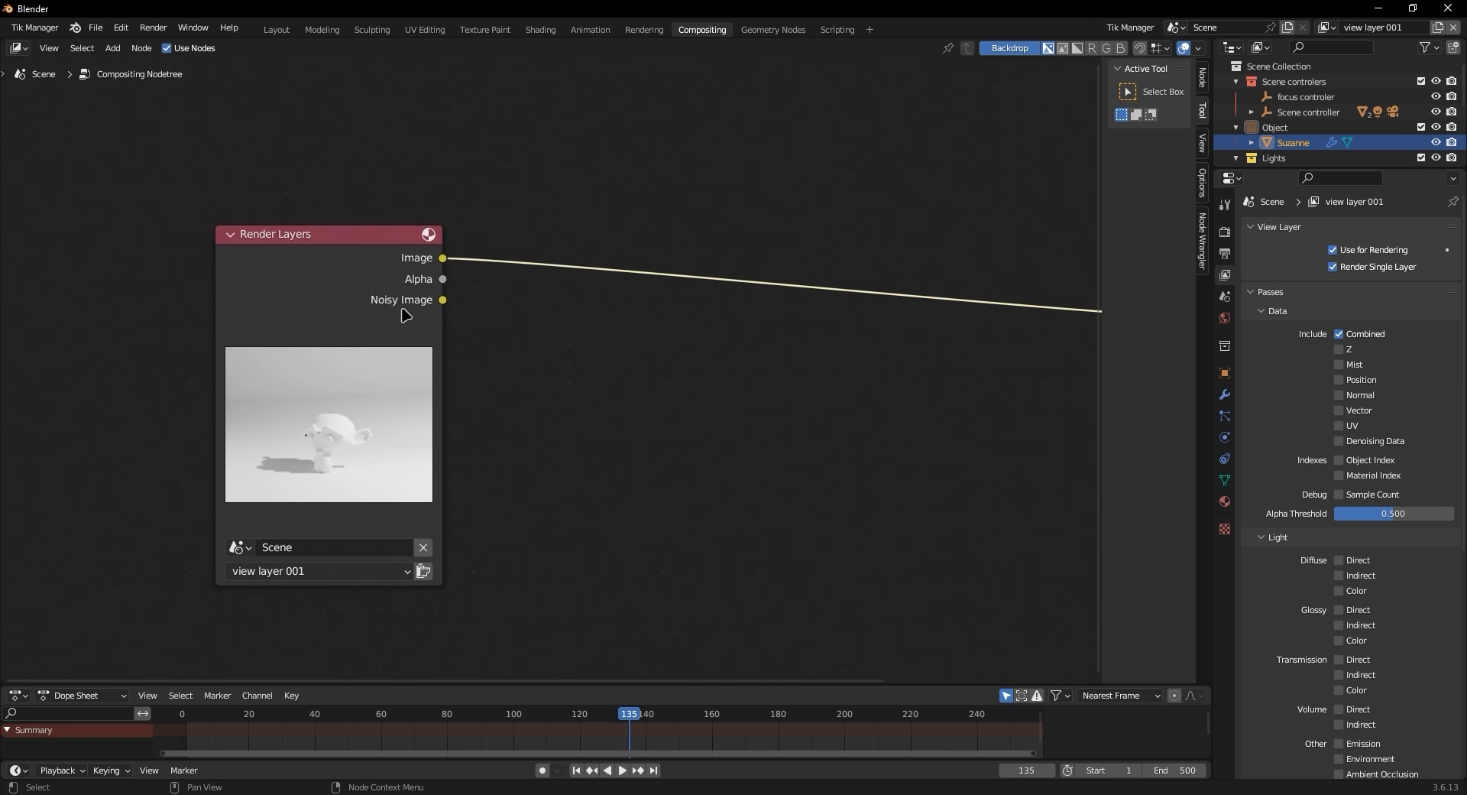
pyautogui.moveTo(272, 270); pyautogui.dragTo(253, 237)
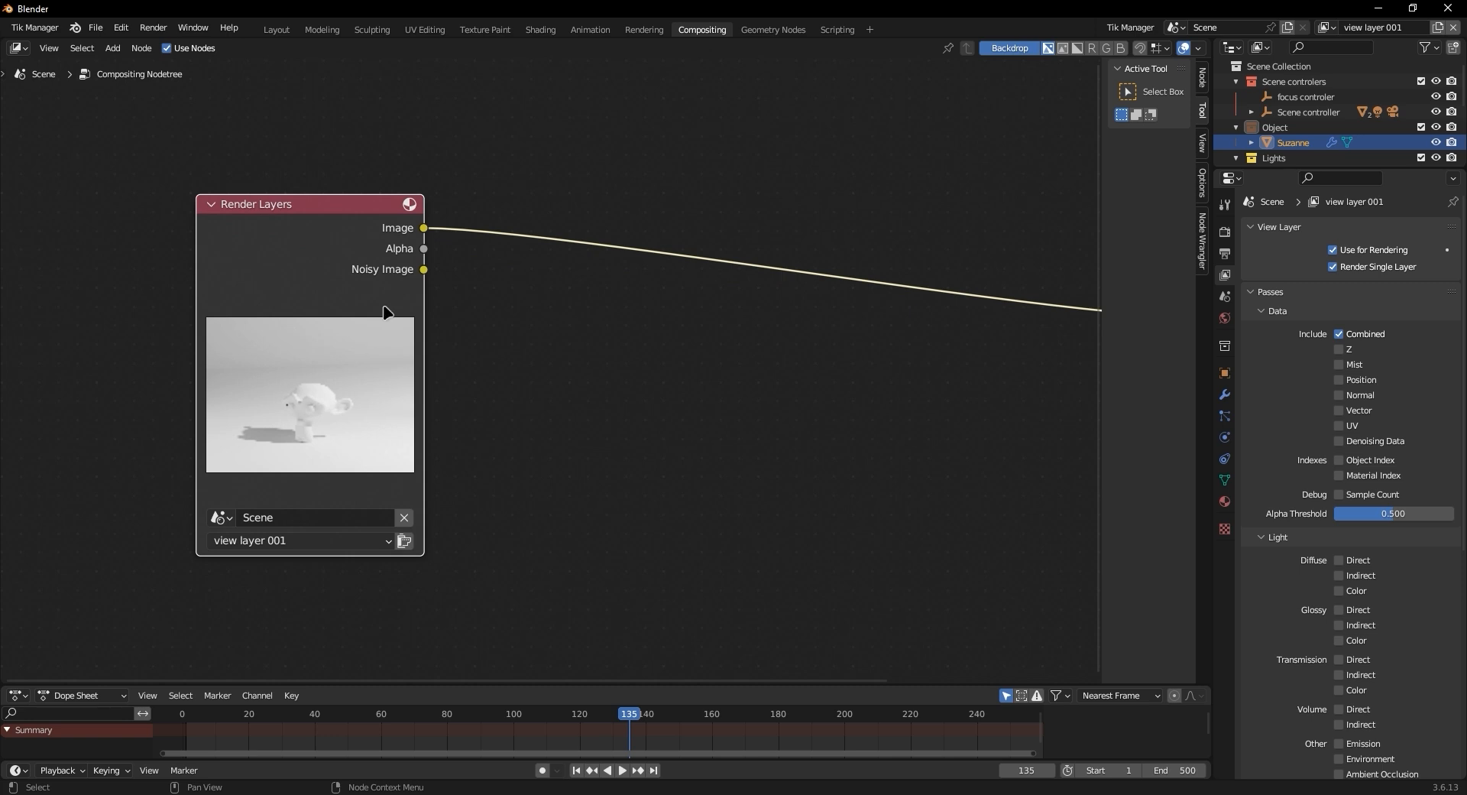
pyautogui.moveTo(622, 397); pyautogui.dragTo(403, 403, button='middle')
pyautogui.scroll(-2, 420, 399)
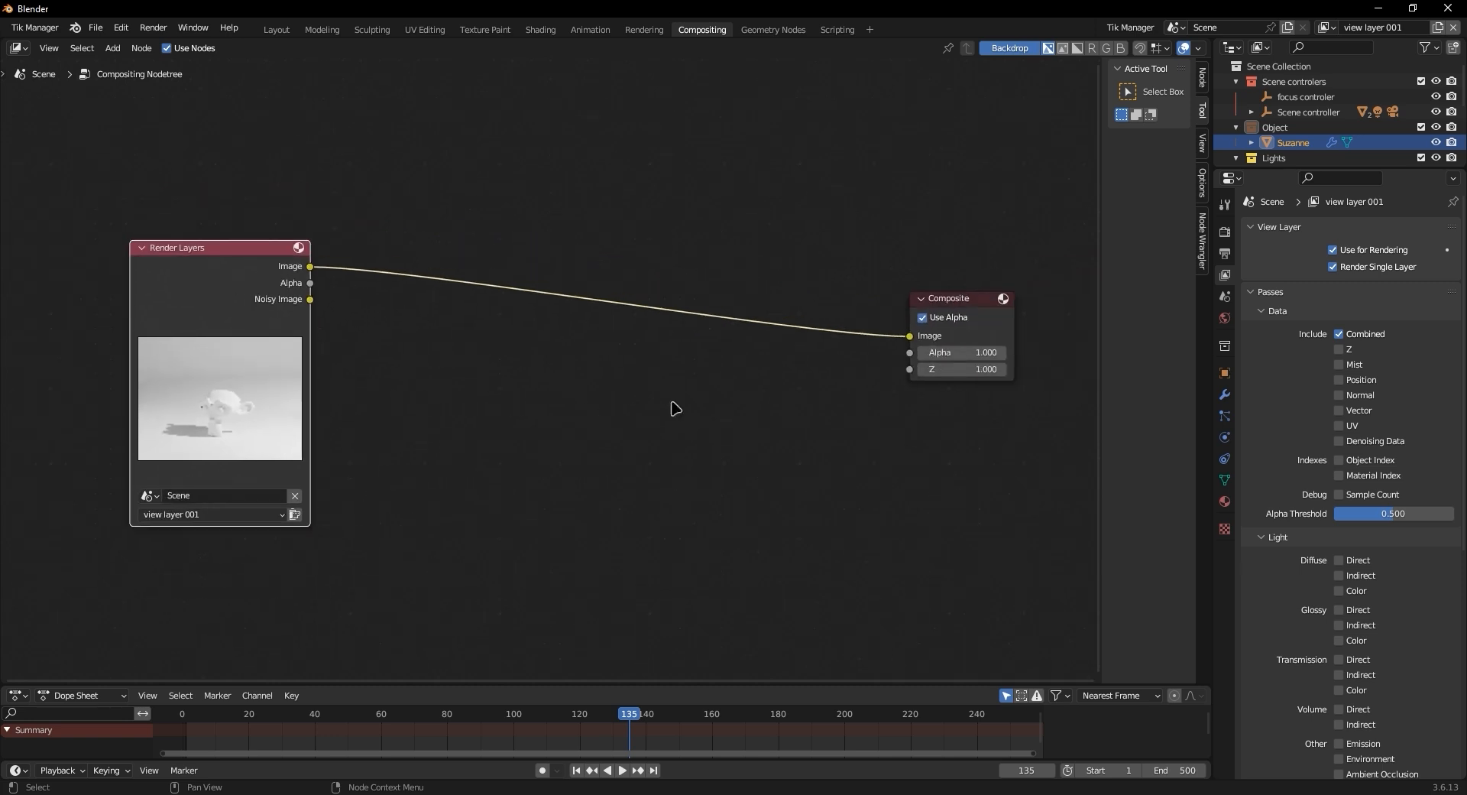
pyautogui.moveTo(961, 310); pyautogui.dragTo(1009, 237)
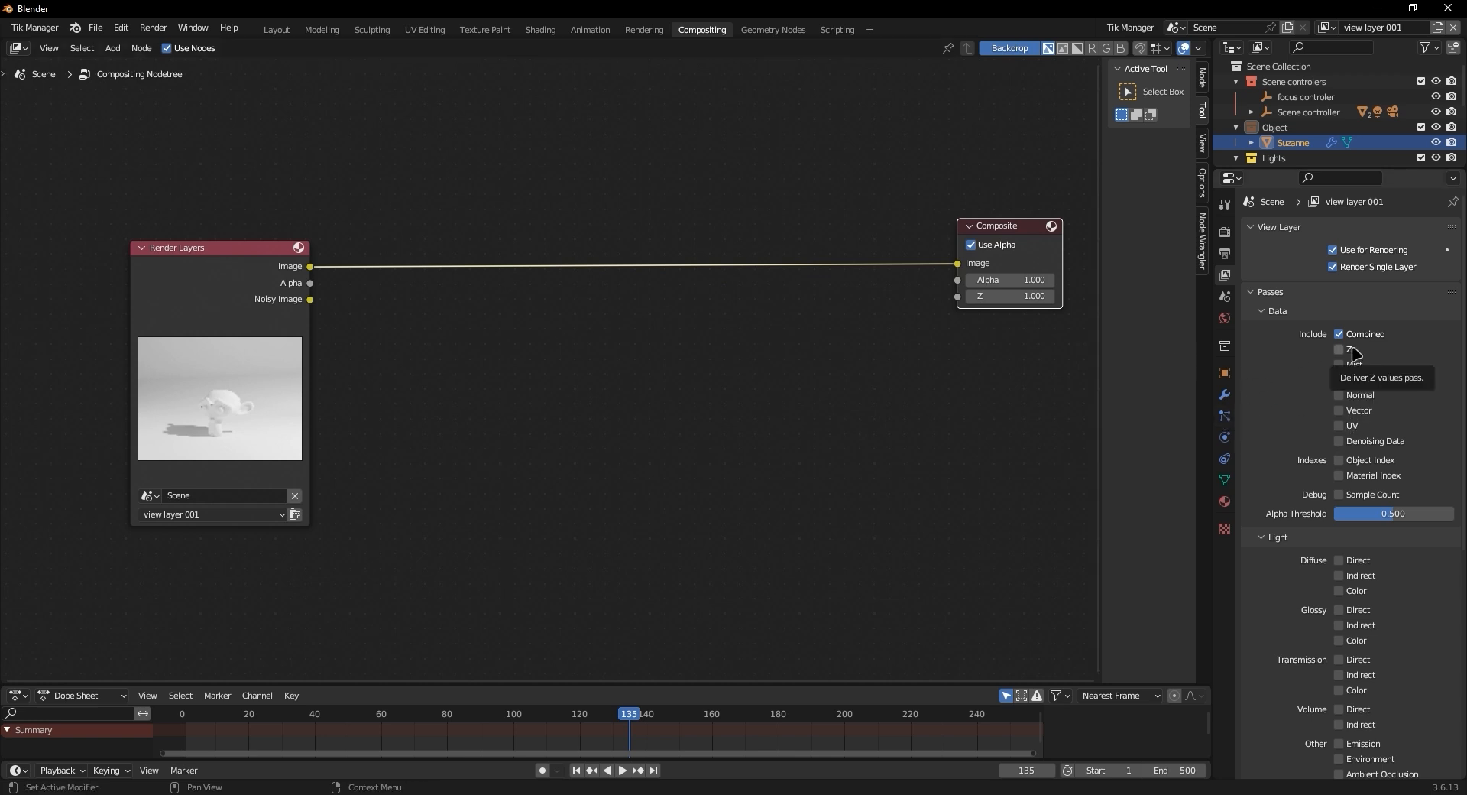
# Enable the Glossy Indirect, Environment and Ambient Occlusion passes plus Cryptomatte Object and Material for view layer 001
pyautogui.scroll(-5, 1353, 353)
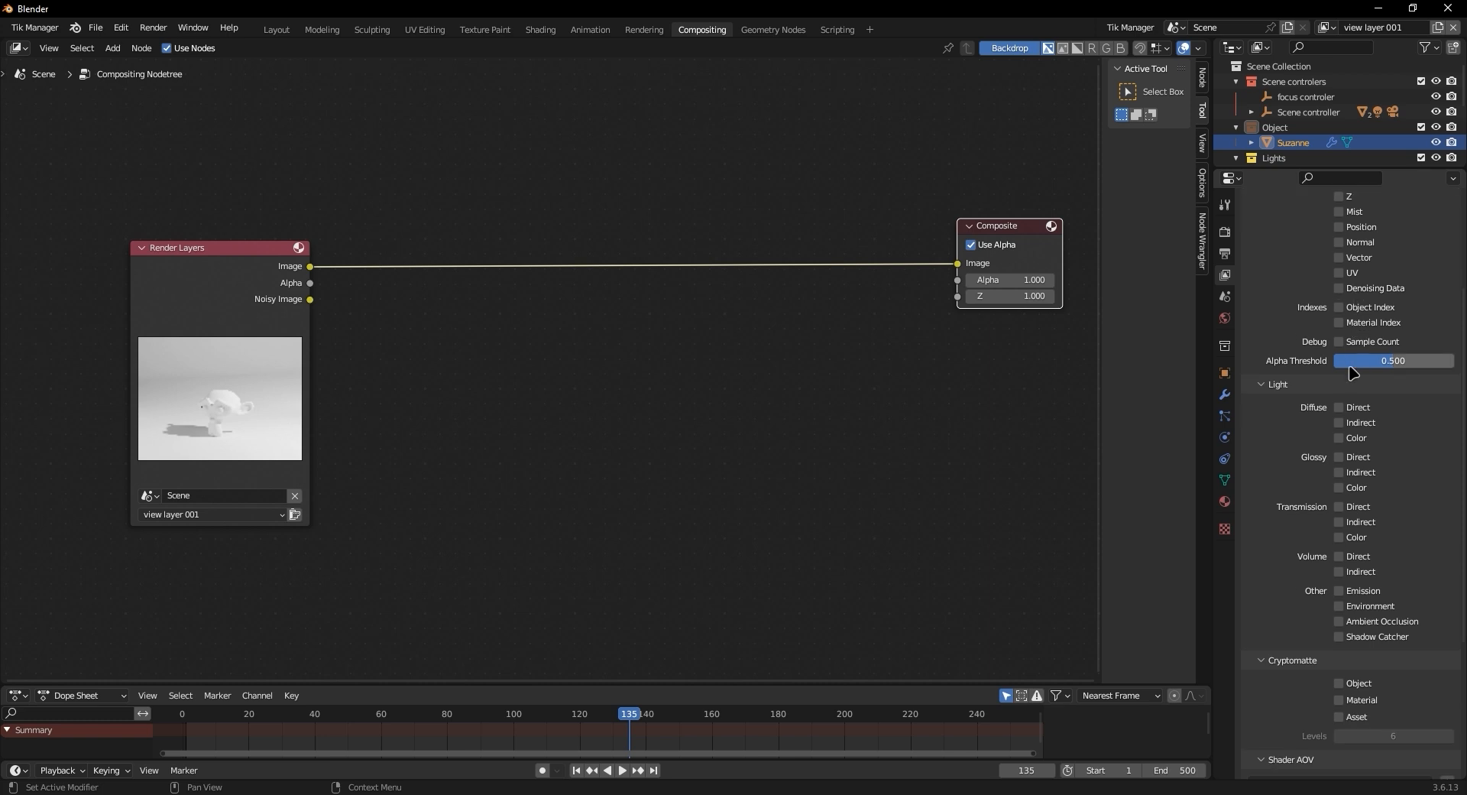
pyautogui.click(1374, 473)
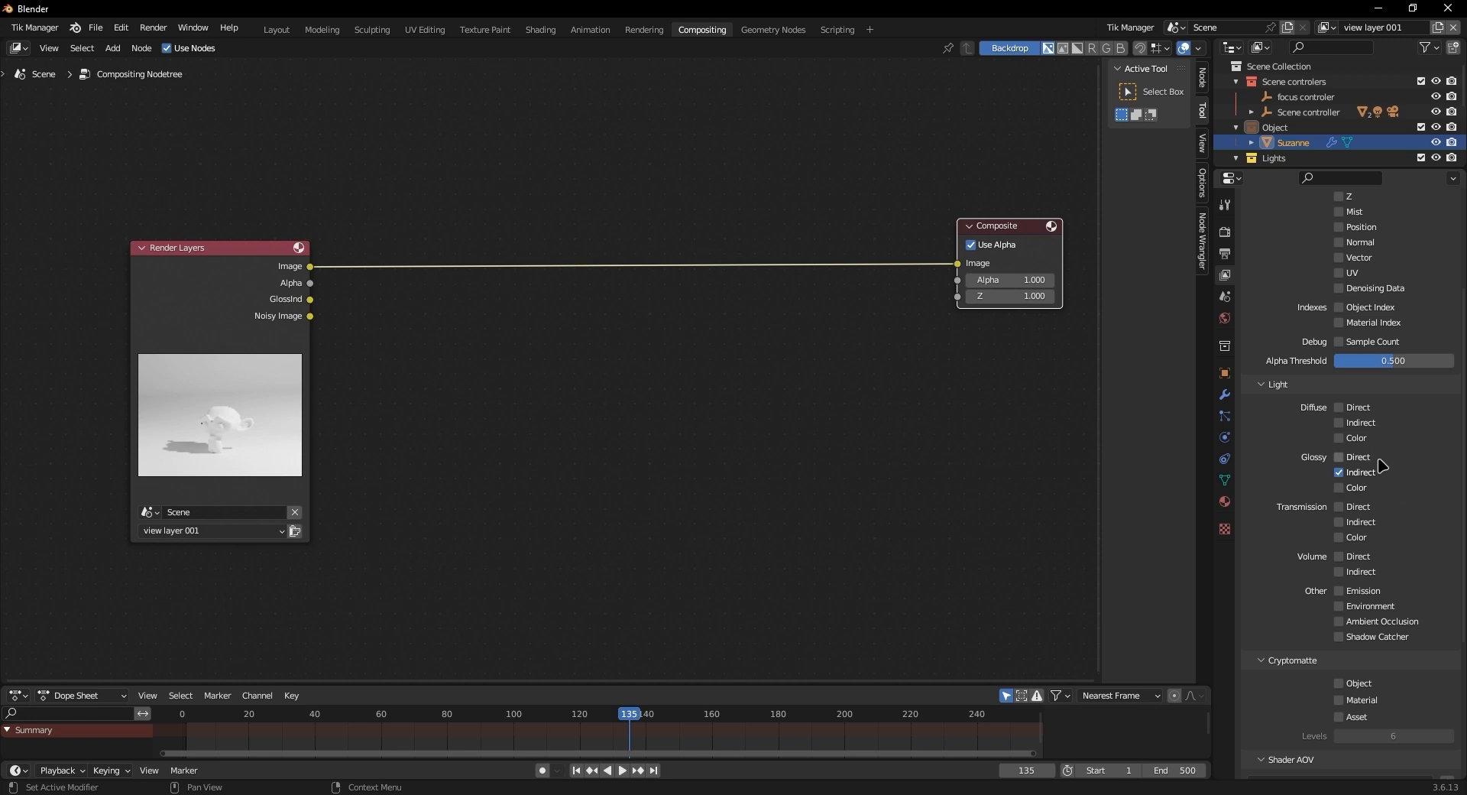
pyautogui.scroll(-4, 1265, 504)
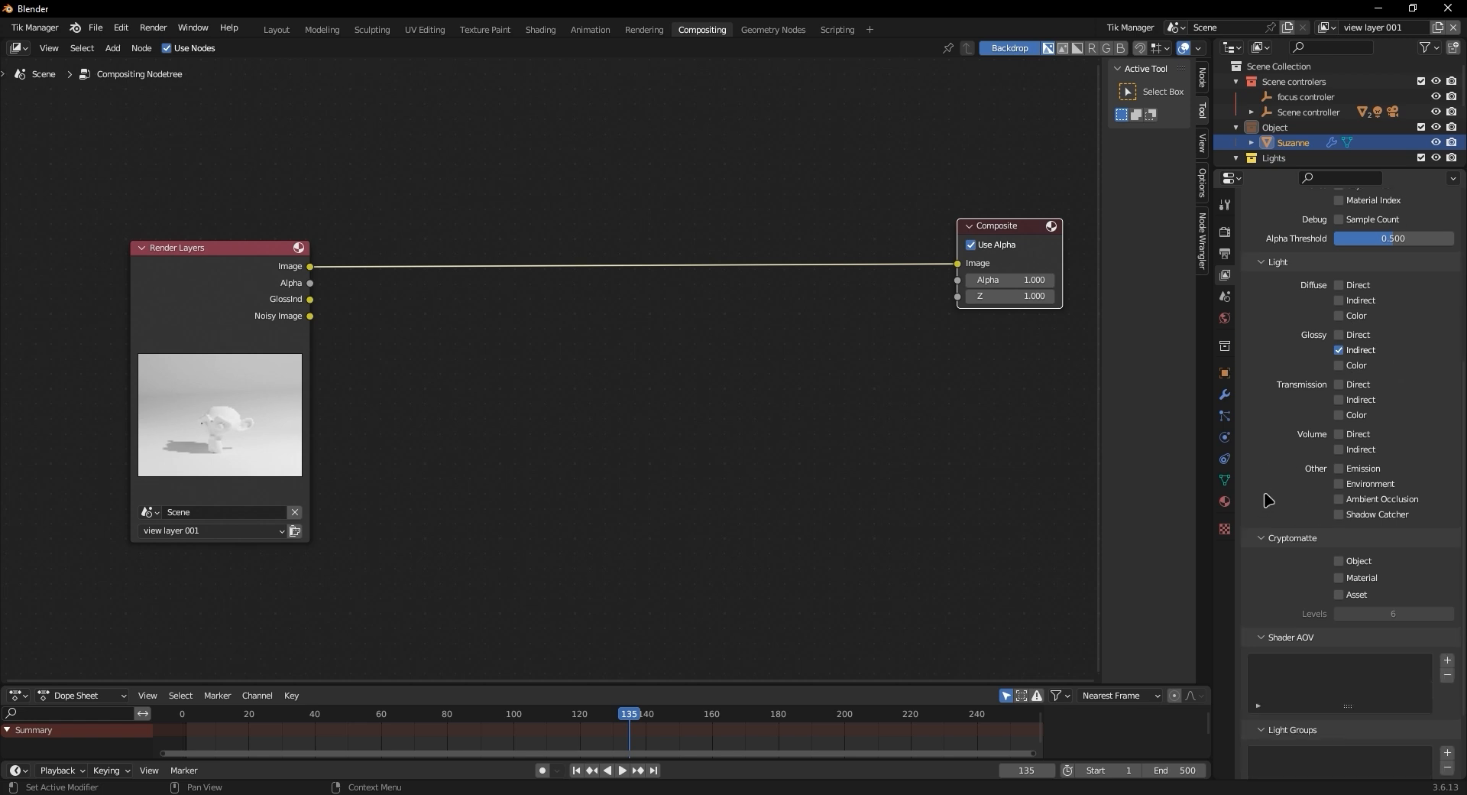
pyautogui.click(1338, 484)
pyautogui.click(1341, 501)
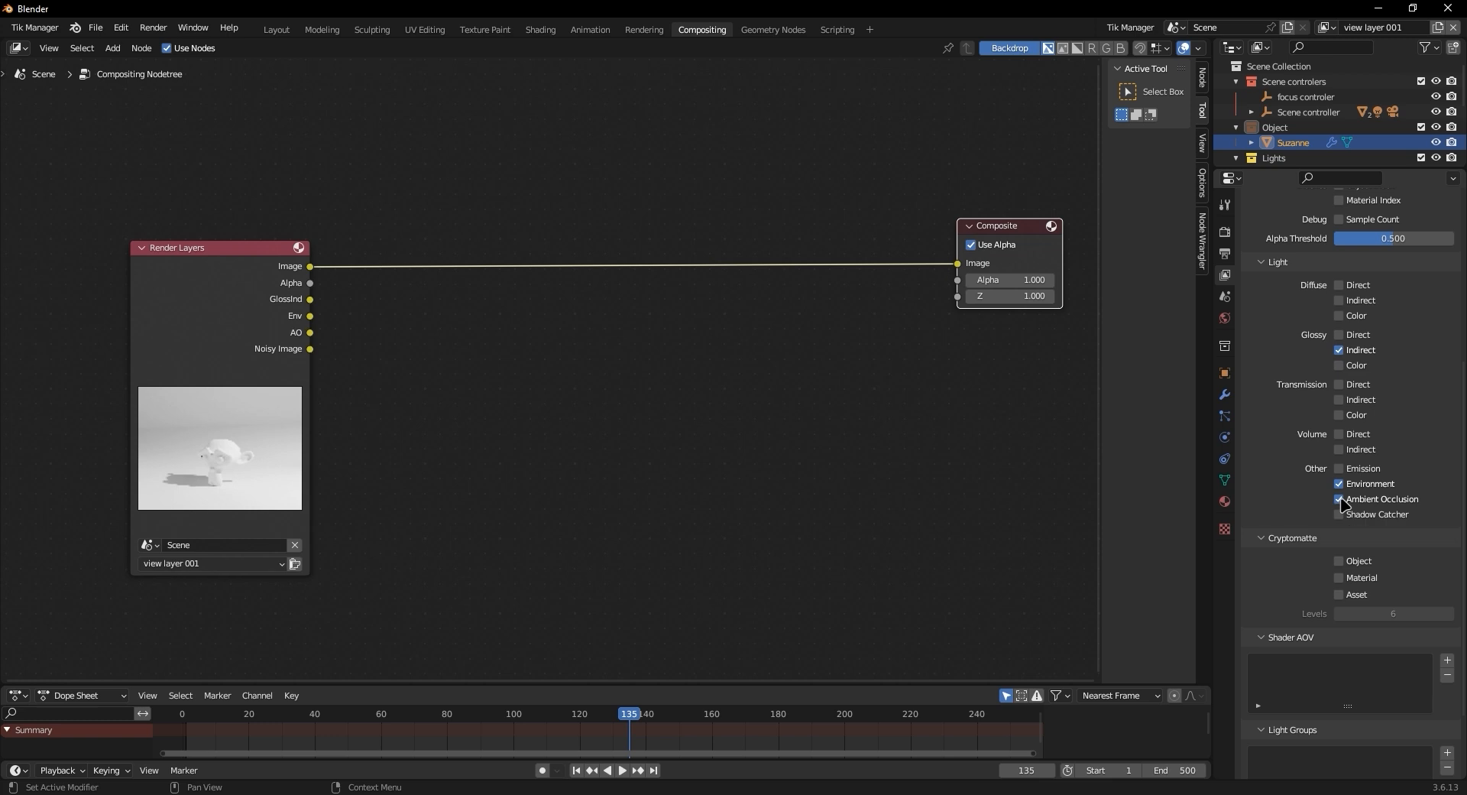
pyautogui.click(1338, 561)
pyautogui.click(1338, 578)
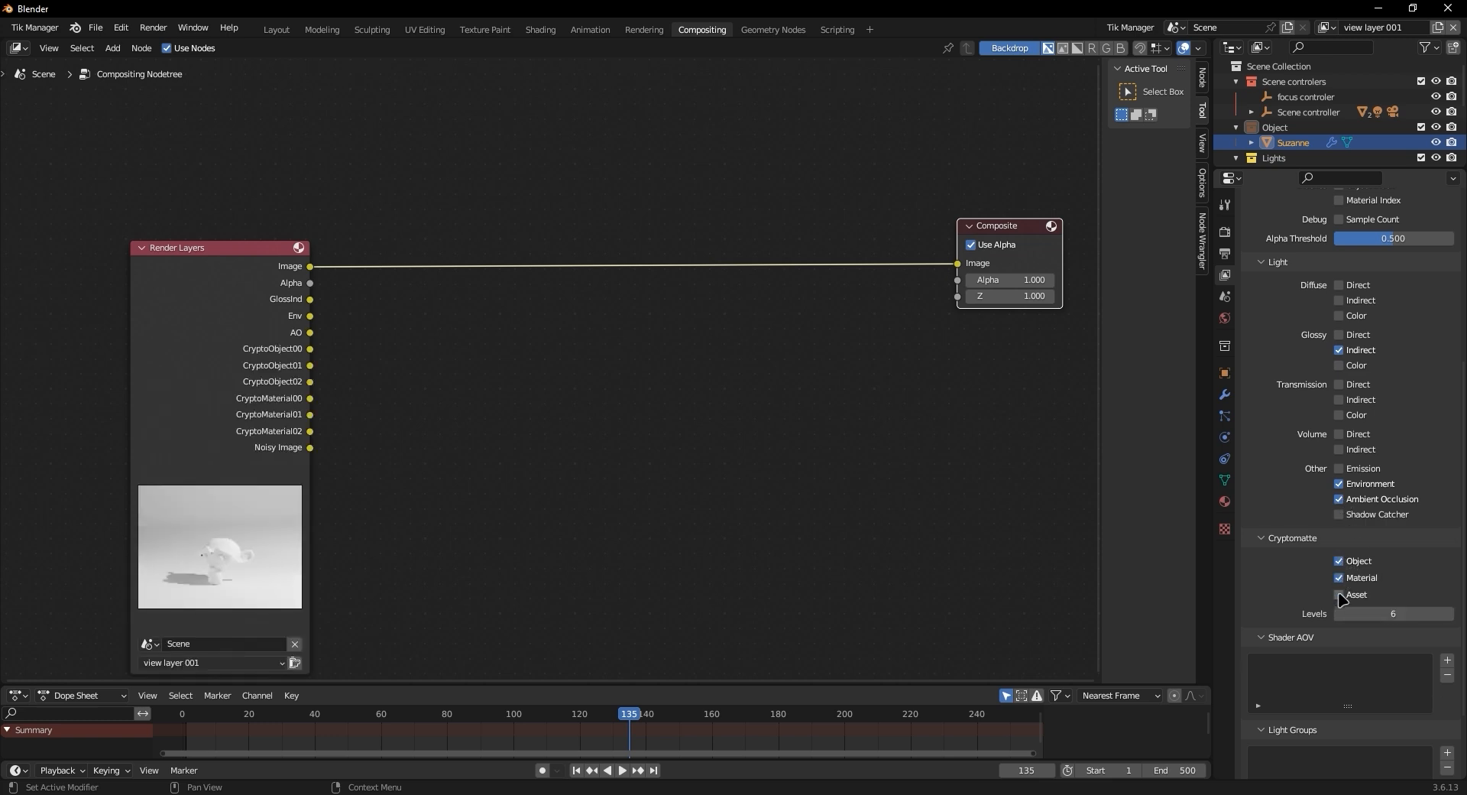
# Enable the Cryptomatte Asset pass for view layer 001 and check the added outputs on the Render Layers node
pyautogui.click(1339, 595)
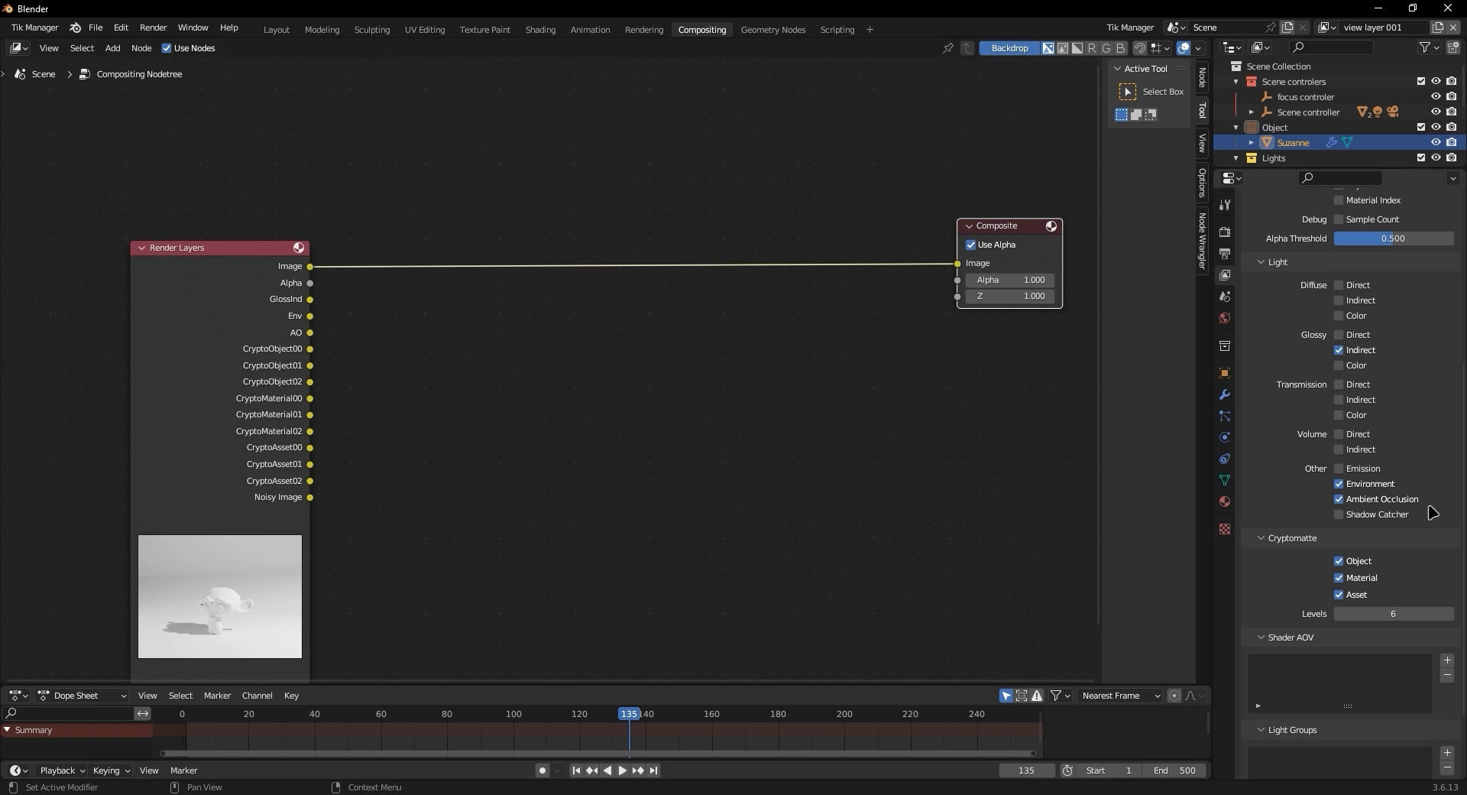
pyautogui.scroll(5, 1311, 372)
pyautogui.scroll(4, 1311, 371)
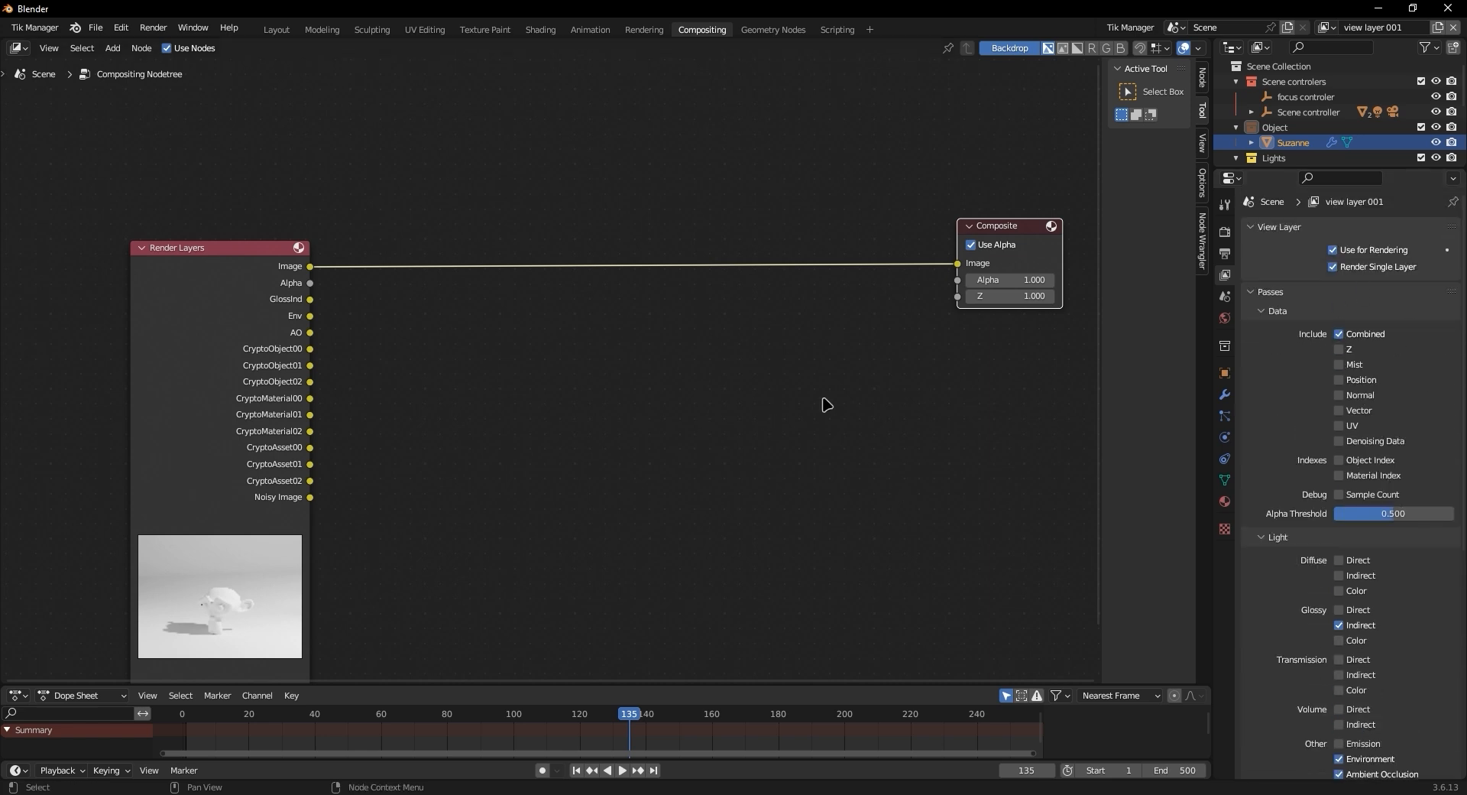
pyautogui.moveTo(407, 453); pyautogui.dragTo(455, 354, button='middle')
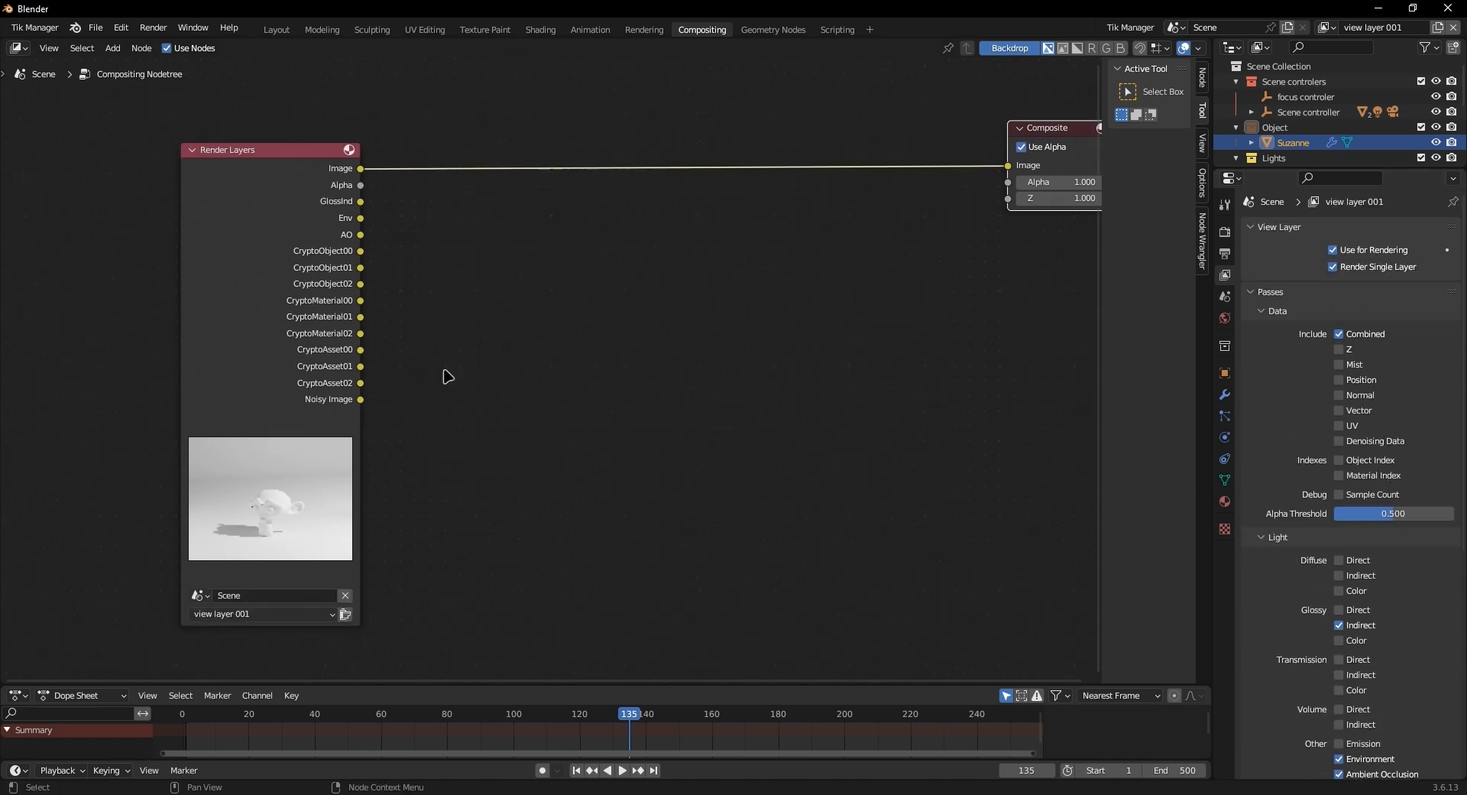
pyautogui.scroll(-3, 185, 224)
pyautogui.moveTo(246, 196); pyautogui.dragTo(324, 280, button='middle')
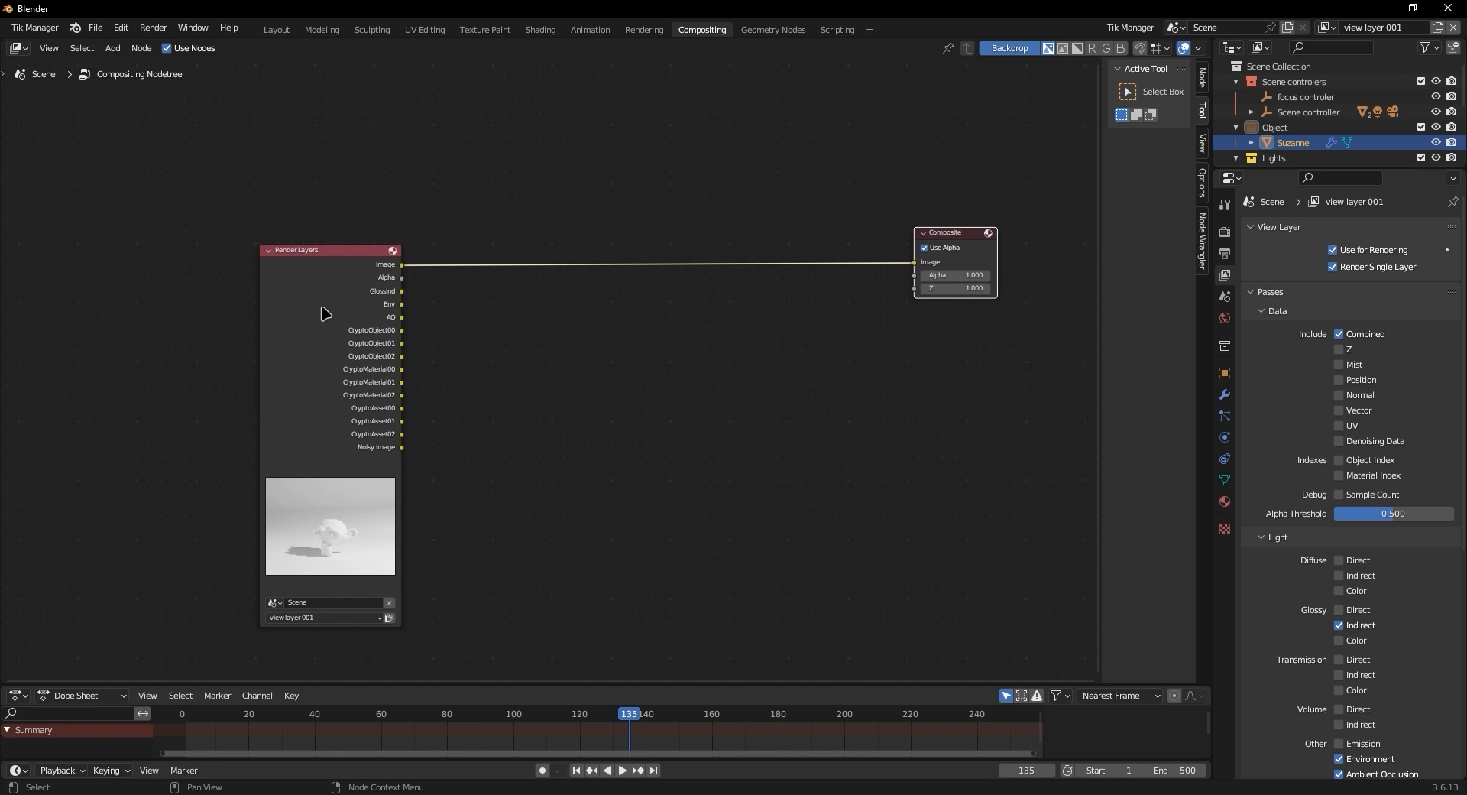
pyautogui.scroll(1, 580, 275)
pyautogui.moveTo(582, 291); pyautogui.dragTo(677, 319, button='middle')
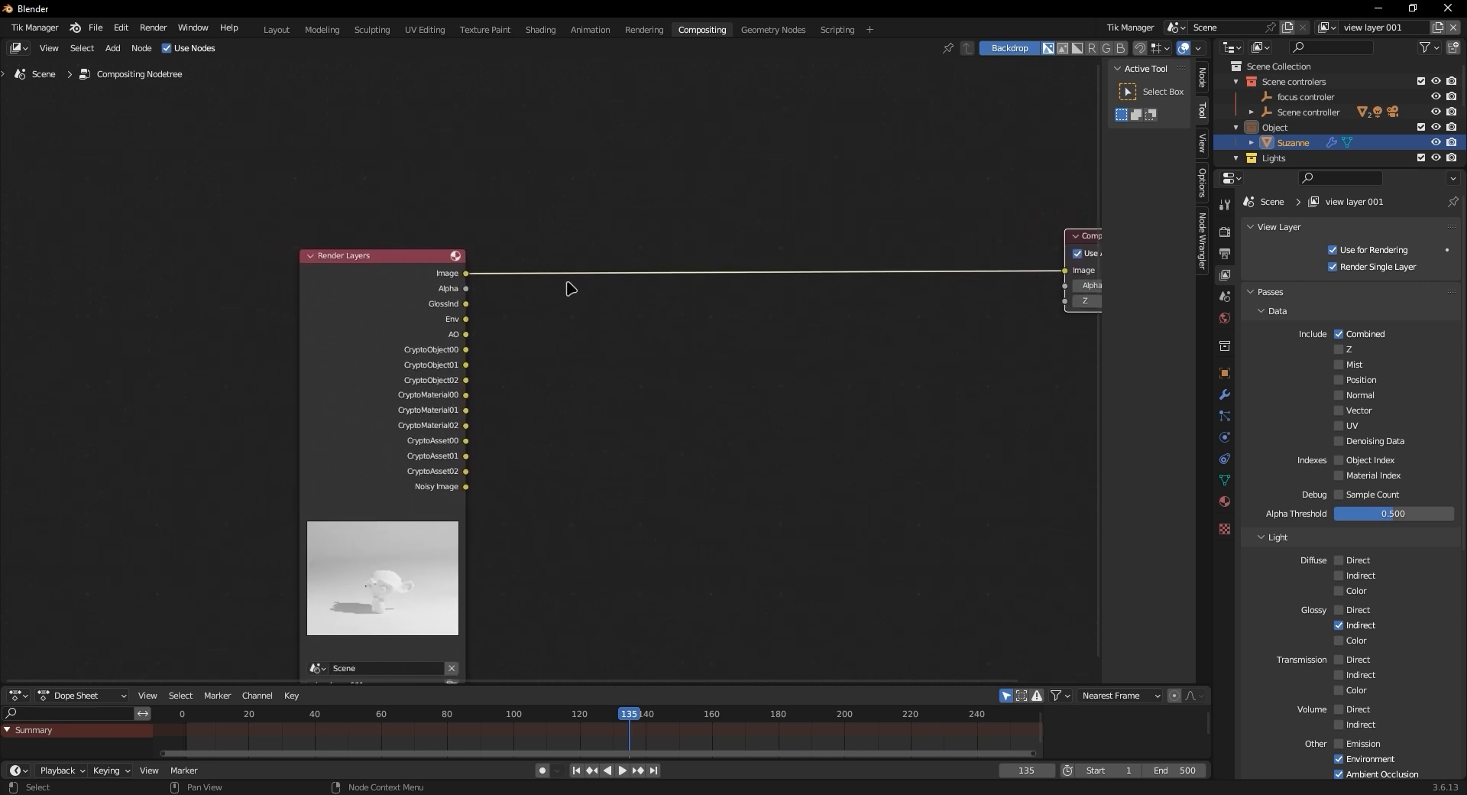
# Raise the Render Layers node, connect its Image output to a new Viewer node, and place the Viewer below the Composite node
pyautogui.moveTo(345, 289); pyautogui.dragTo(295, 201)
pyautogui.moveTo(556, 286); pyautogui.dragTo(454, 345, button='middle')
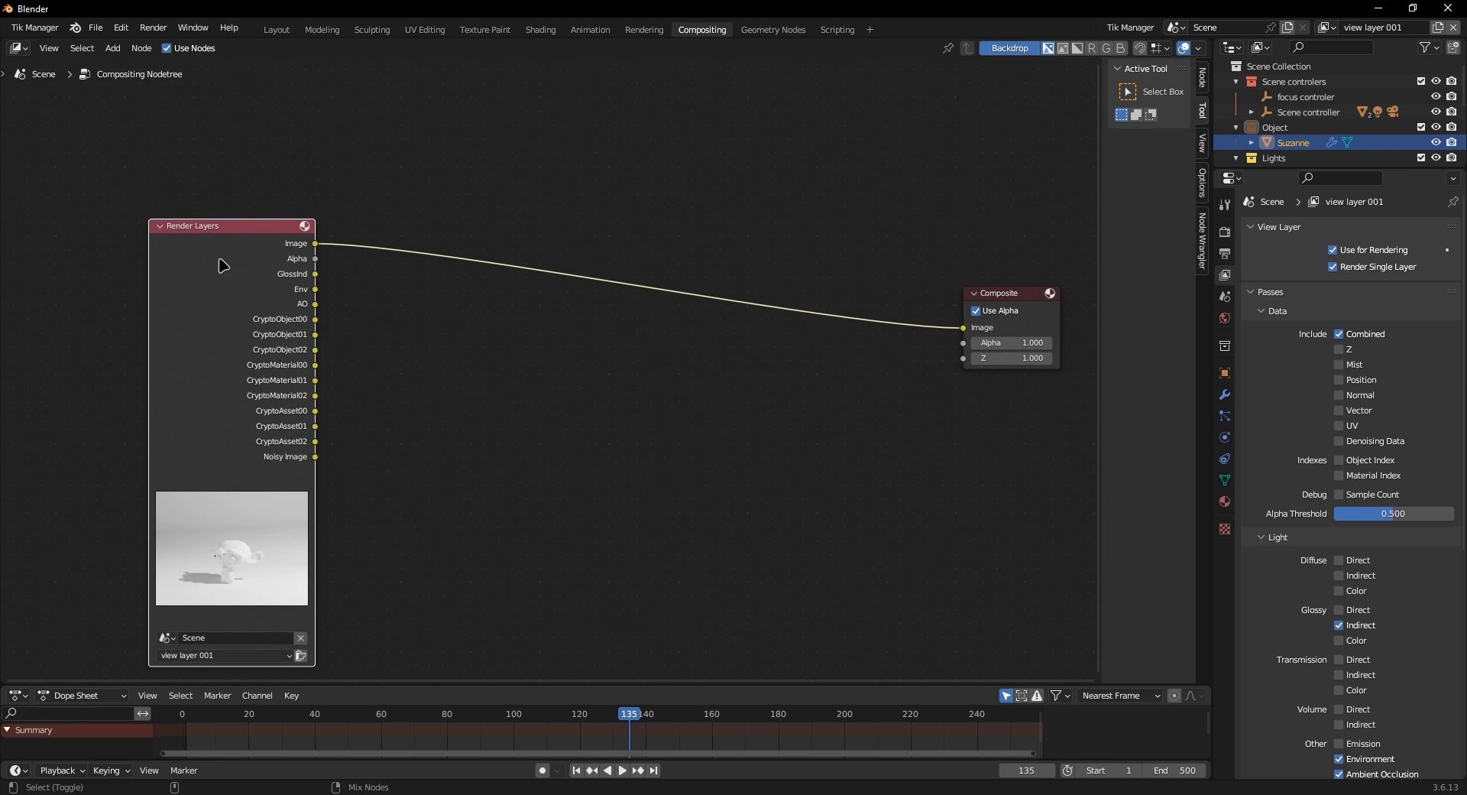
pyautogui.keyDown('ctrl'); pyautogui.keyDown('shift'); pyautogui.click(222, 265); pyautogui.keyUp('shift'); pyautogui.keyUp('ctrl')
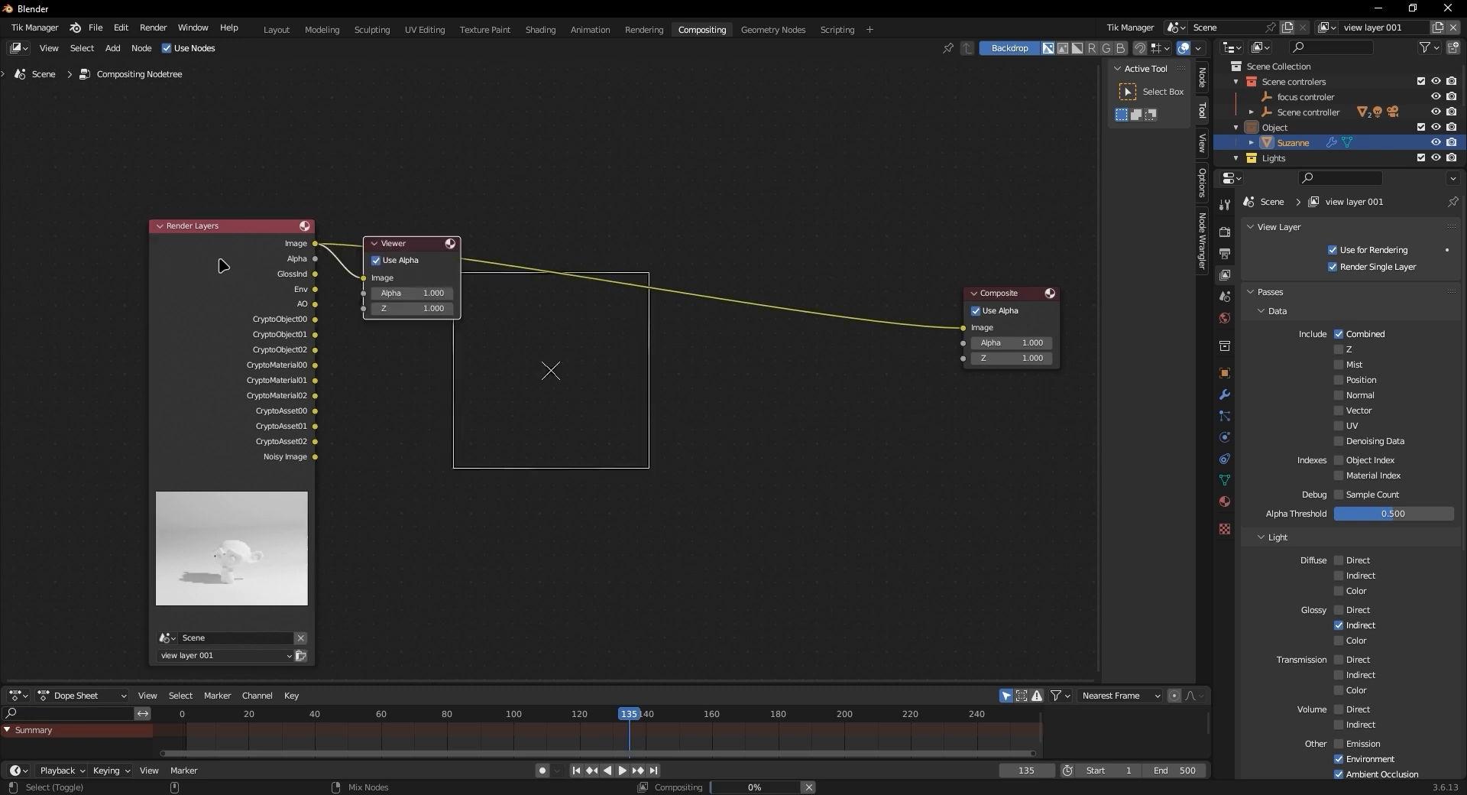
pyautogui.moveTo(411, 242); pyautogui.dragTo(977, 425)
pyautogui.scroll(-9, 730, 364)
pyautogui.moveTo(772, 416); pyautogui.dragTo(757, 442)
pyautogui.moveTo(608, 342); pyautogui.dragTo(339, 177, button='middle')
pyautogui.moveTo(209, 118); pyautogui.dragTo(168, 166, button='middle')
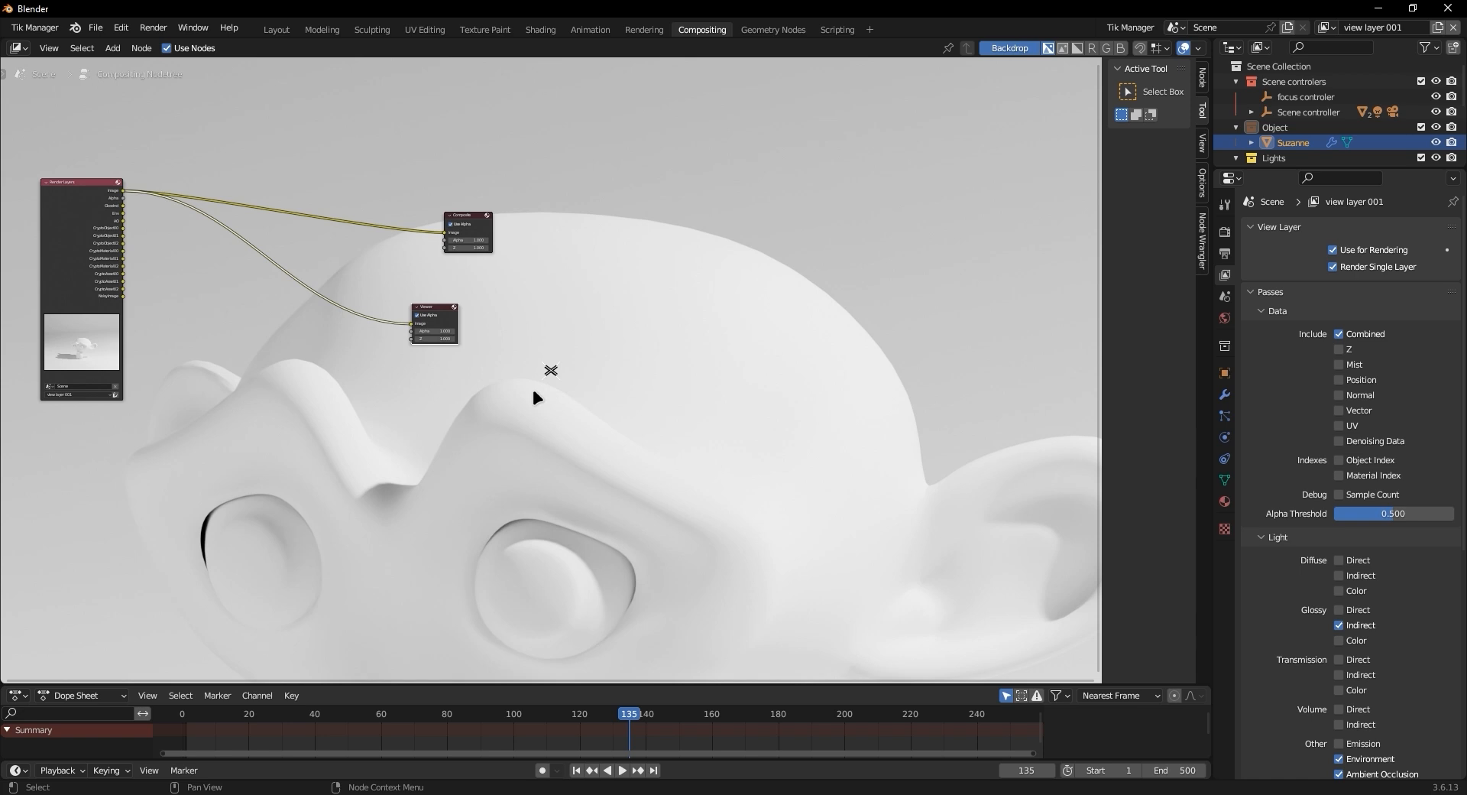
# Rearrange the Composite and Viewer nodes so they stack closely one above the other
pyautogui.moveTo(435, 312); pyautogui.dragTo(469, 291)
pyautogui.moveTo(466, 218); pyautogui.dragTo(486, 196)
pyautogui.scroll(4, 460, 271)
pyautogui.click(446, 255)
pyautogui.moveTo(446, 255); pyautogui.dragTo(479, 216)
pyautogui.moveTo(479, 216); pyautogui.dragTo(661, 331, button='middle')
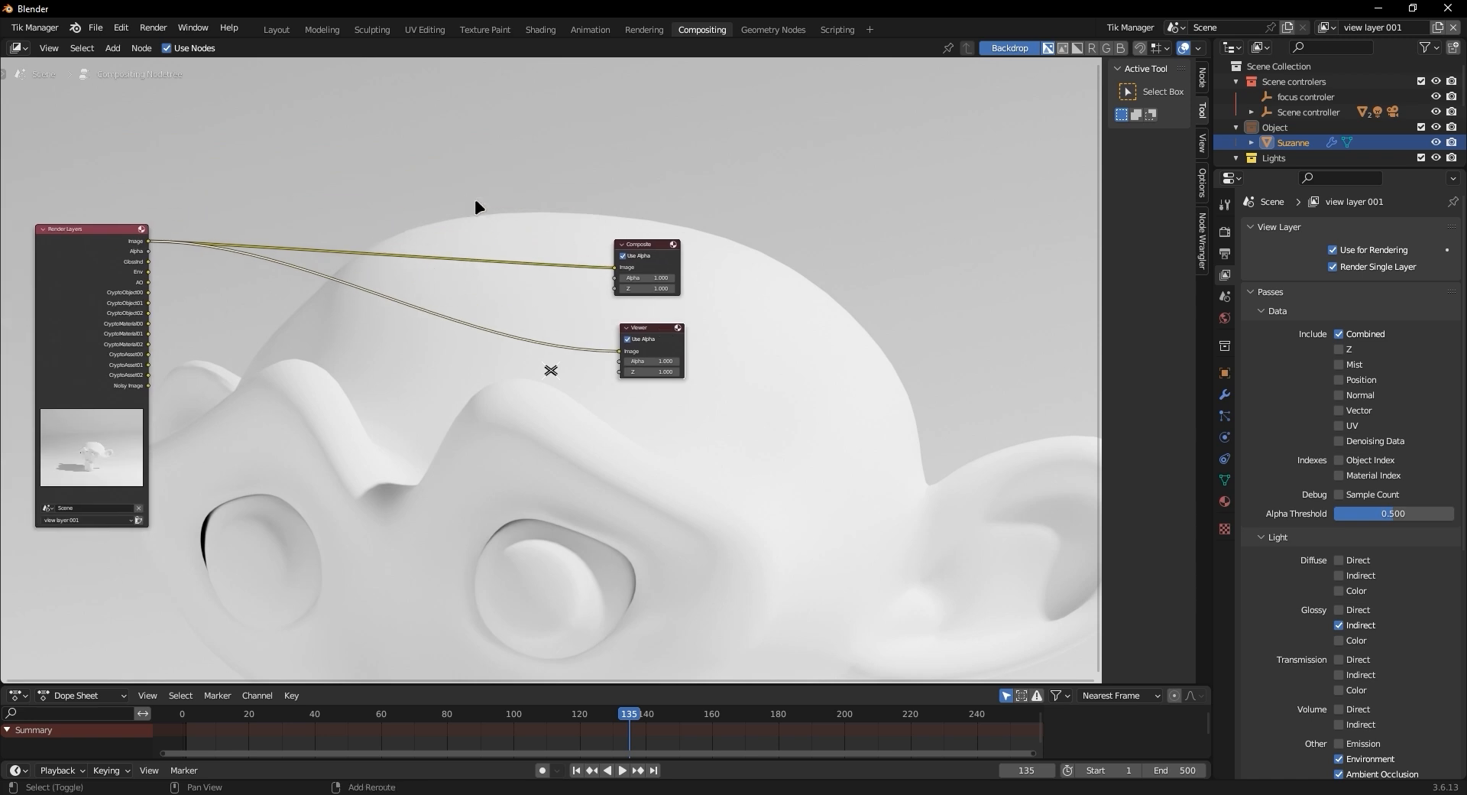
# Merge the Composite and Viewer Image links through one reroute point and align it level with the Render Layers Image output
pyautogui.moveTo(475, 191)
pyautogui.keyDown('shift'); pyautogui.mouseDown(button='right')
pyautogui.moveTo(501, 268)
pyautogui.moveTo(501, 371)
pyautogui.mouseUp(button='right'); pyautogui.keyUp('shift')
pyautogui.keyDown('shift'); pyautogui.moveTo(502, 396); pyautogui.dragTo(501, 394, button='right'); pyautogui.keyUp('shift')
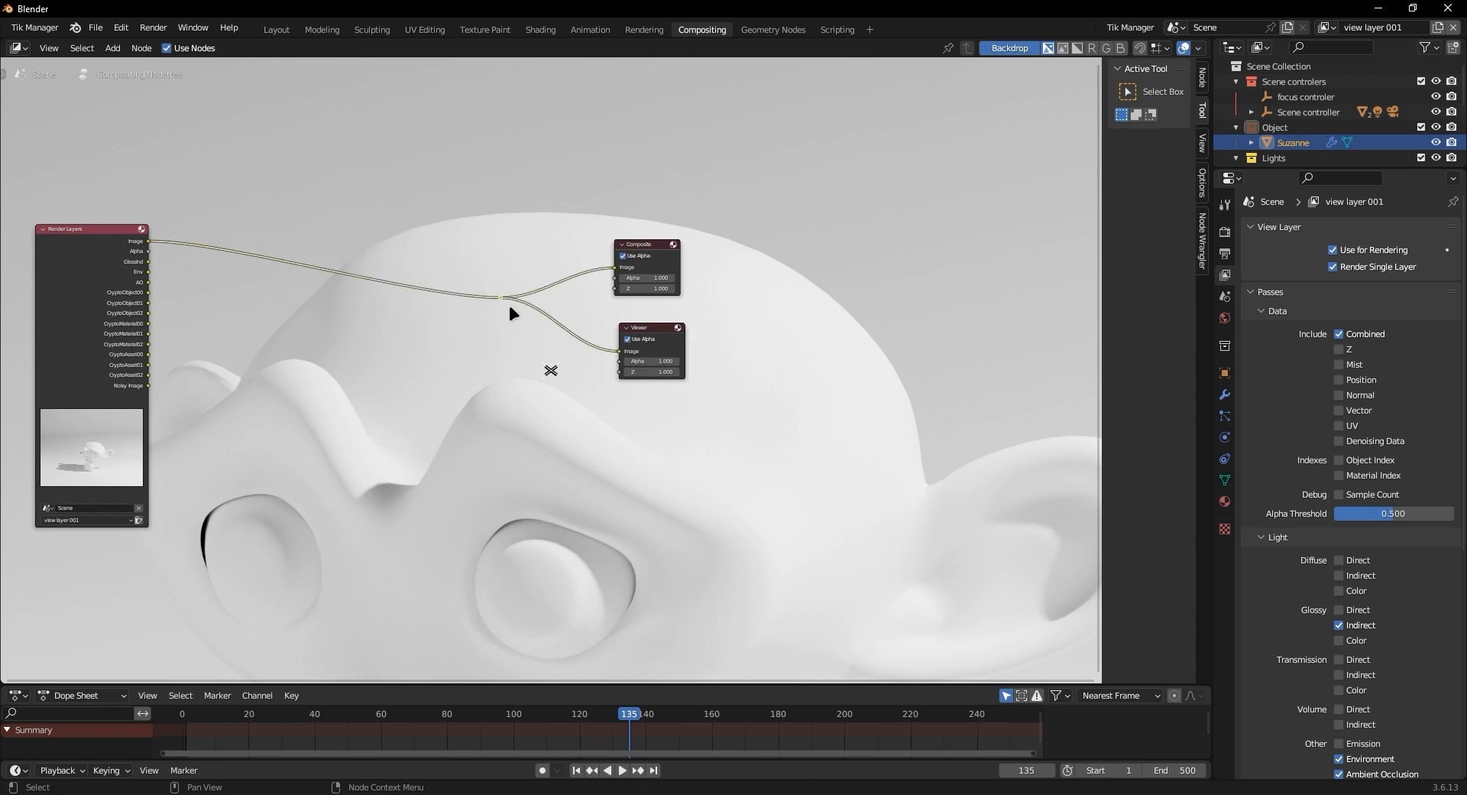
pyautogui.moveTo(500, 298); pyautogui.dragTo(552, 243)
pyautogui.scroll(-1, 558, 267)
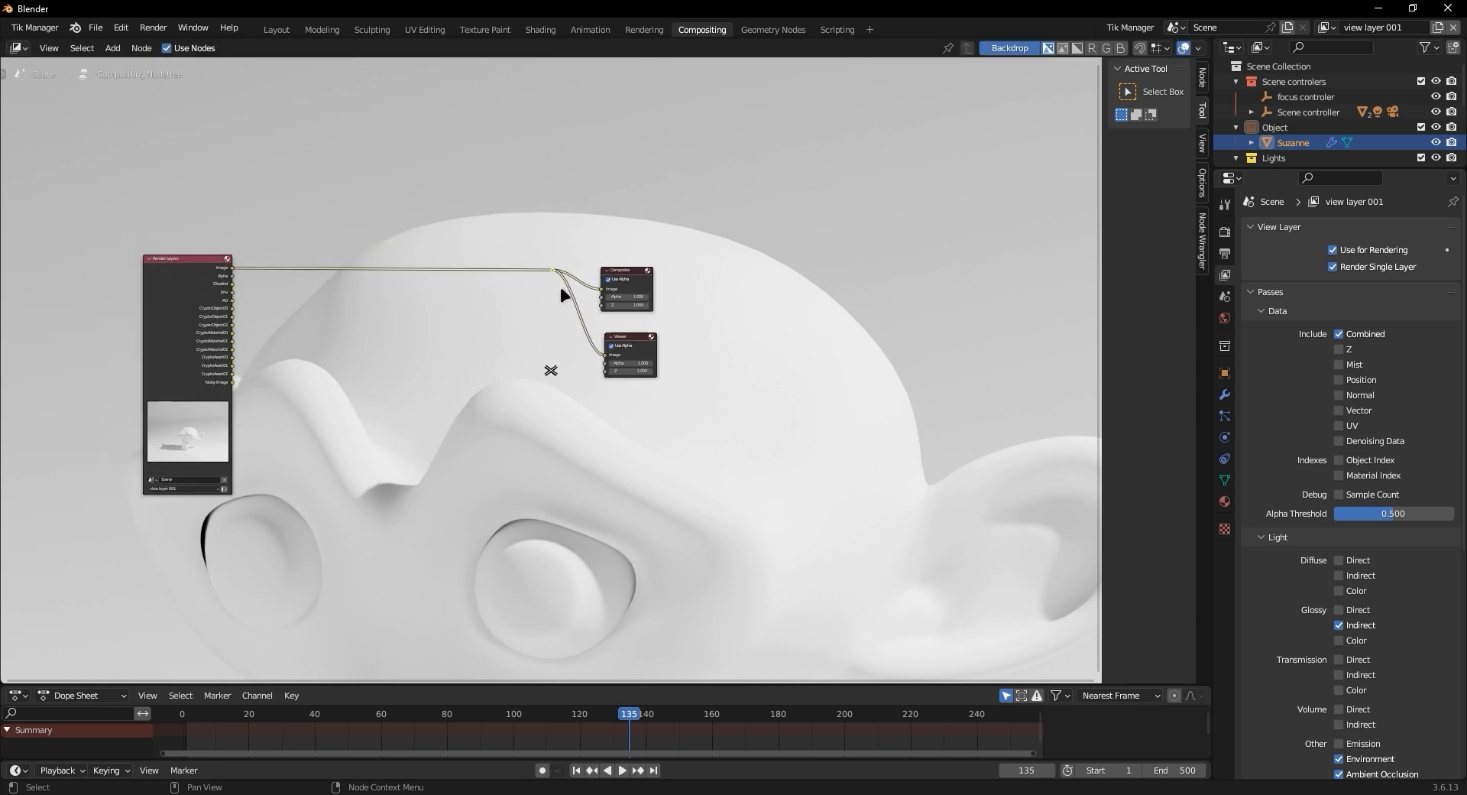
pyautogui.moveTo(812, 266); pyautogui.dragTo(758, 277, button='middle')
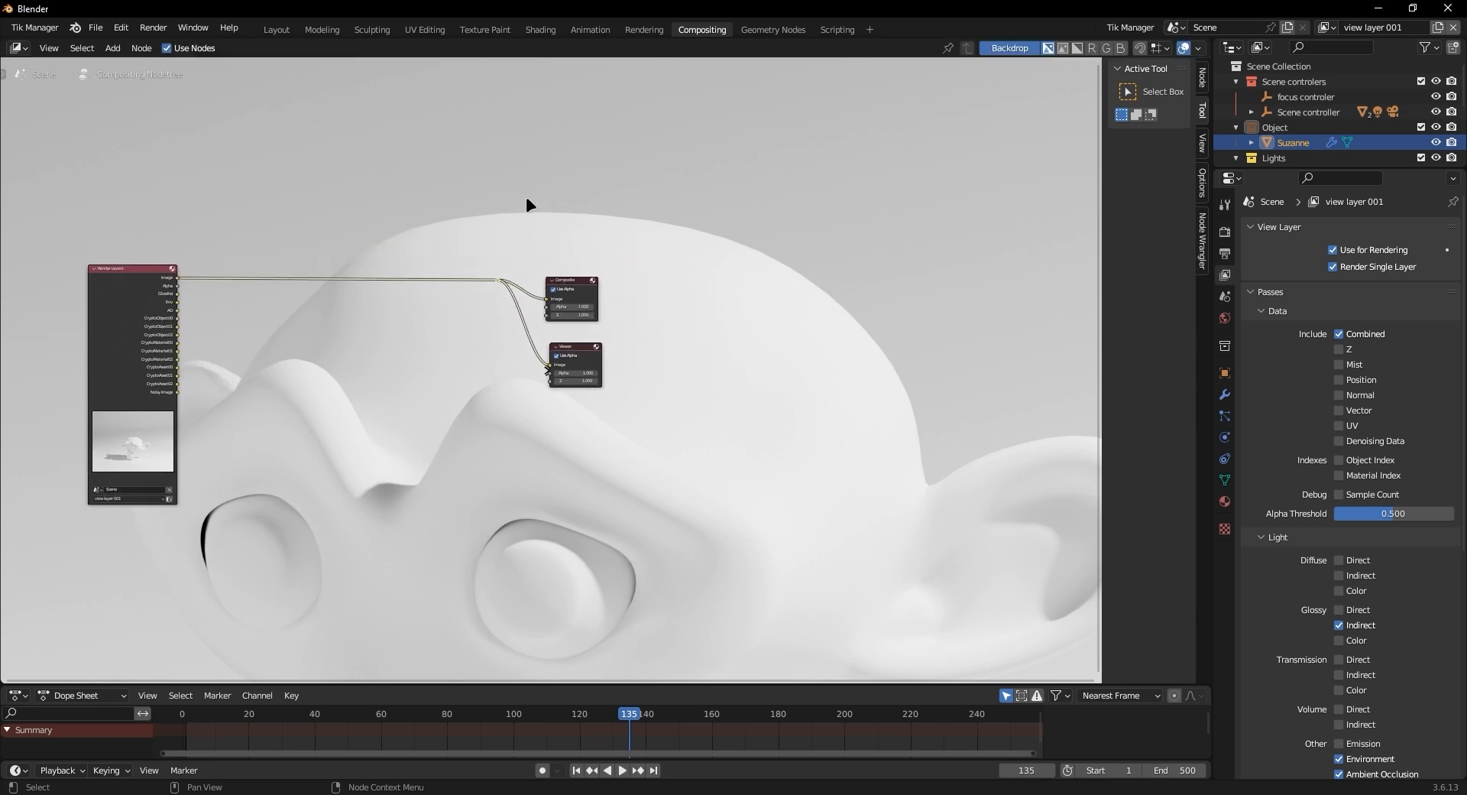
# Split the compositor into two side-by-side editors, then hide the sidebar and clear the nodes from view in the new one
pyautogui.moveTo(1212, 40); pyautogui.dragTo(630, 69)
pyautogui.scroll(1, 861, 375)
pyautogui.moveTo(286, 373); pyautogui.dragTo(298, 381, button='middle')
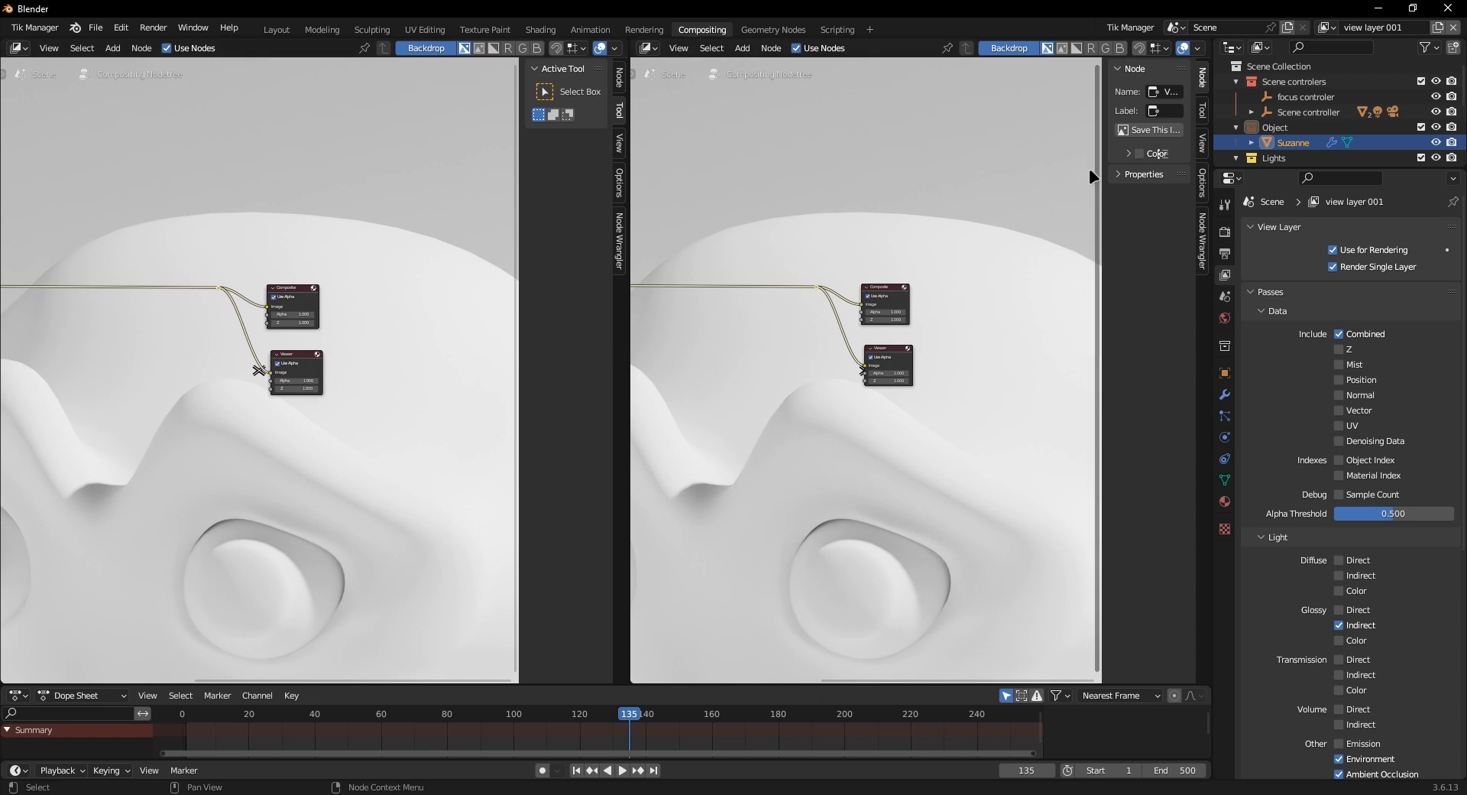
pyautogui.press('n')
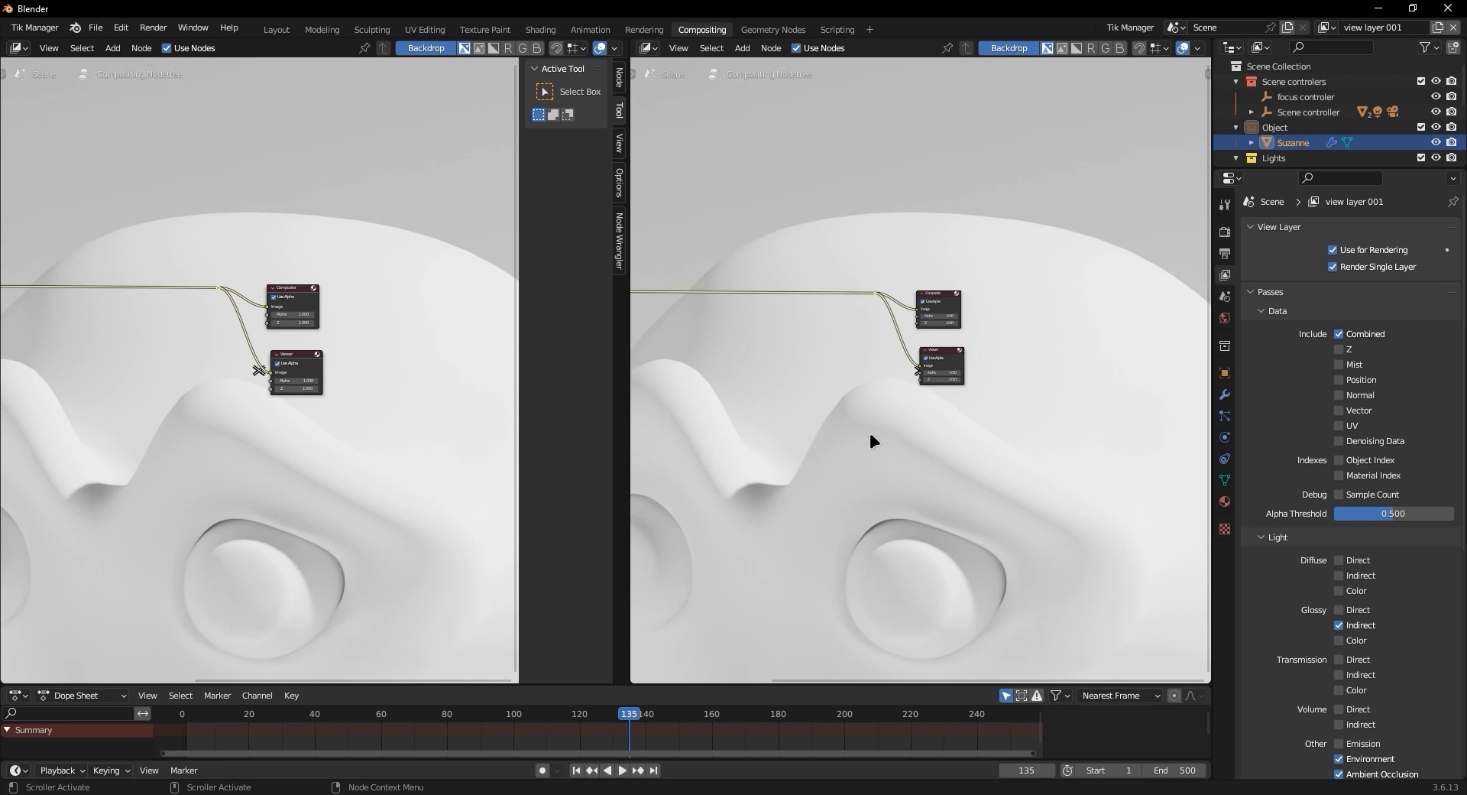
pyautogui.moveTo(851, 397); pyautogui.dragTo(940, 519, button='middle')
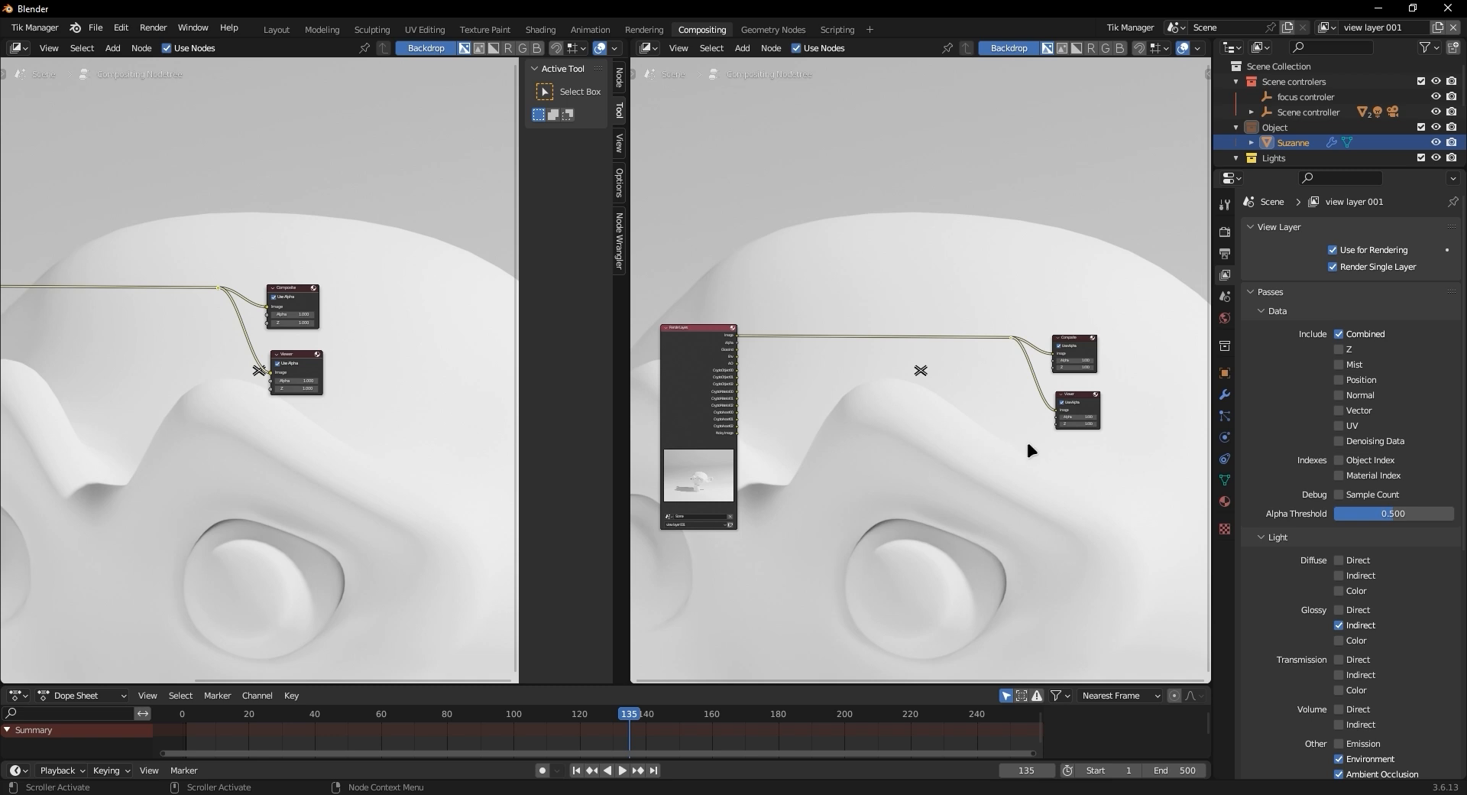
pyautogui.moveTo(1027, 445); pyautogui.dragTo(803, 395, button='middle')
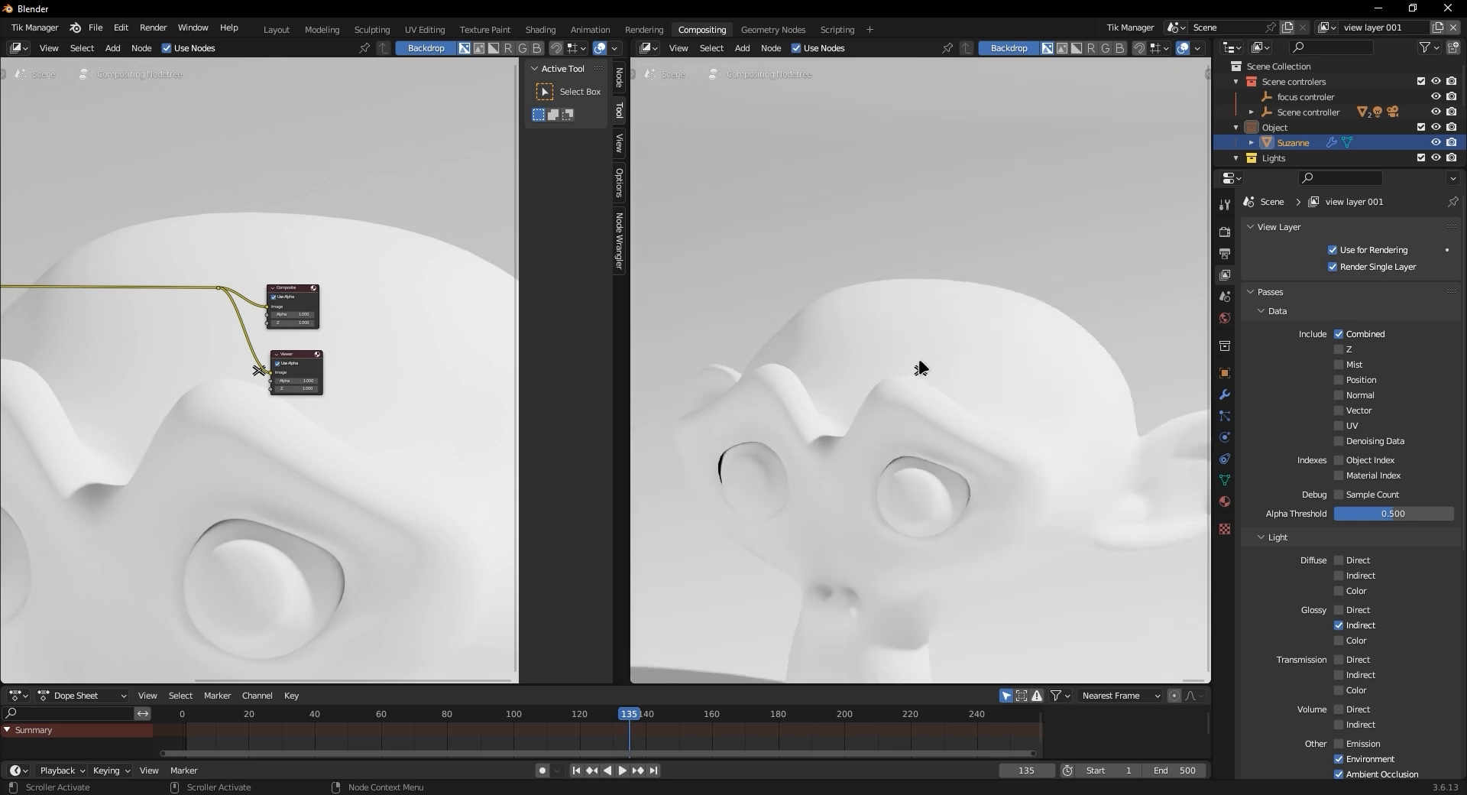
# Scale the backdrop in the new editor until the whole render fits inside it, and shift the image slightly downward
pyautogui.press('v')
pyautogui.press('v')
pyautogui.press('v')
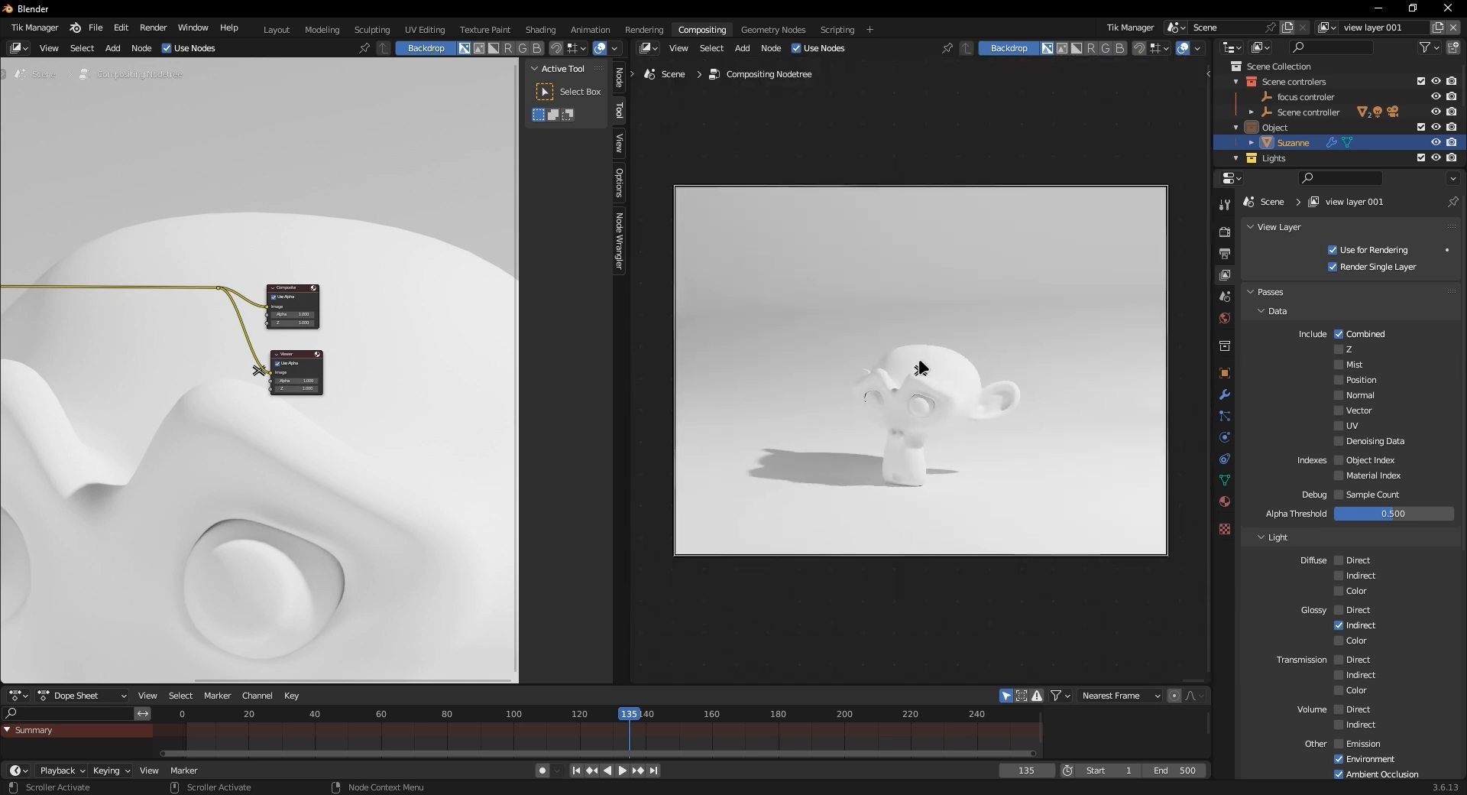
pyautogui.hotkey('alt', 'v')
pyautogui.hotkey('alt', 'v')
pyautogui.hotkey('alt', 'v')
pyautogui.hotkey('alt', 'v')
pyautogui.hotkey('alt', 'v')
pyautogui.hotkey('alt', 'v')
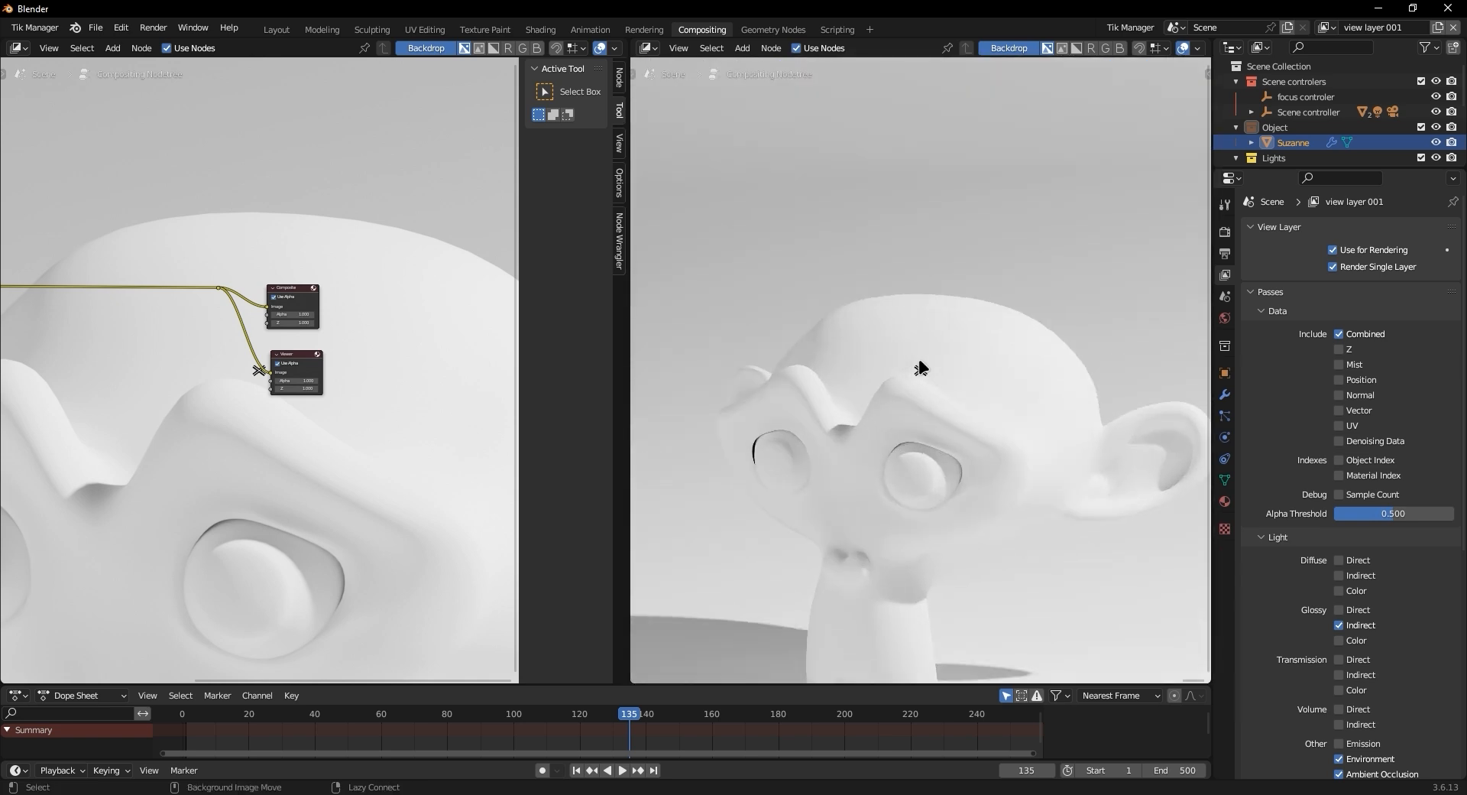
pyautogui.hotkey('alt', 'v')
pyautogui.hotkey('alt', 'v')
pyautogui.hotkey('alt', 'v')
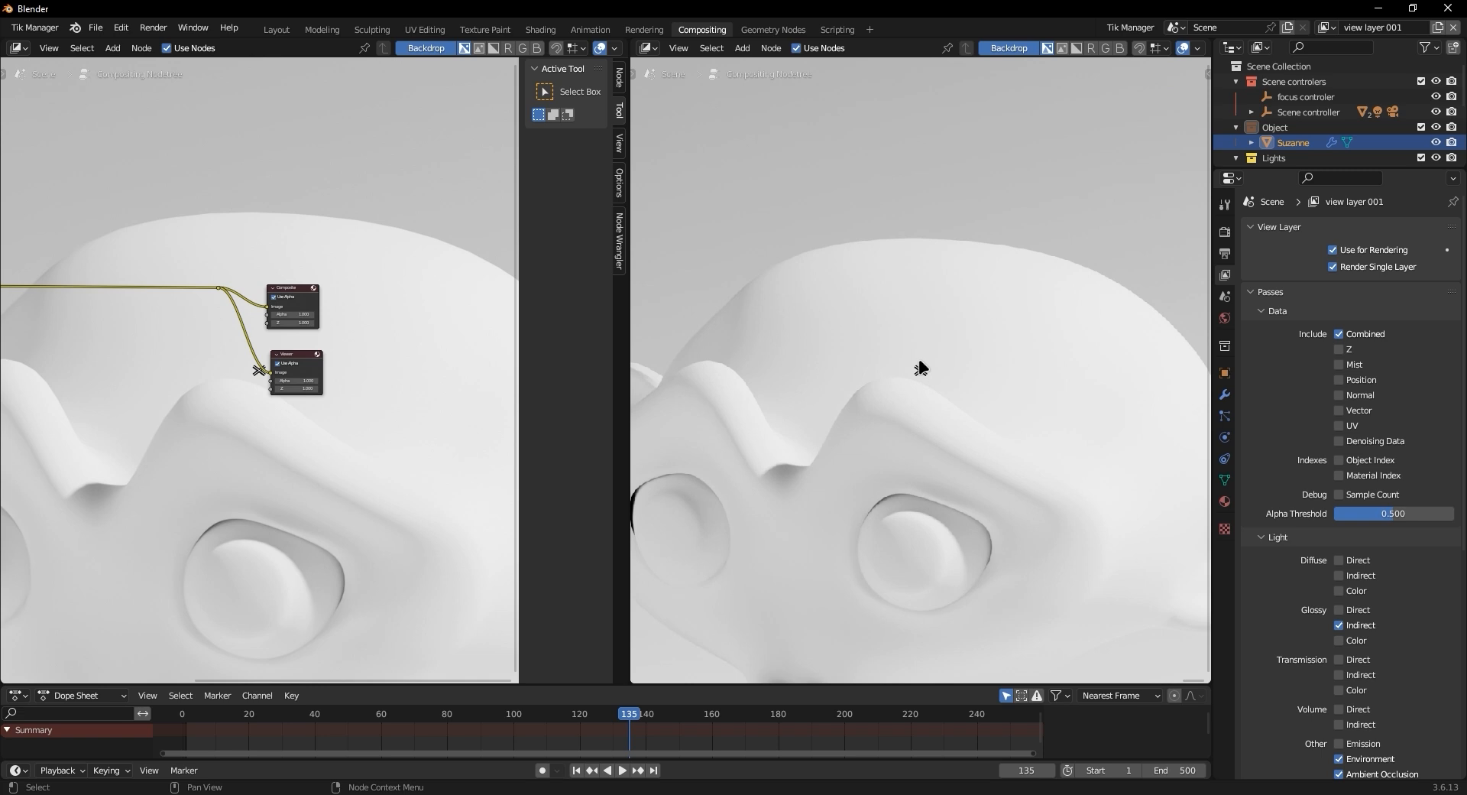
pyautogui.press('v')
pyautogui.press('v')
pyautogui.press('v')
pyautogui.press('v')
pyautogui.press('v')
pyautogui.press('v')
pyautogui.press('v')
pyautogui.press('v')
pyautogui.press('v')
pyautogui.press('v')
pyautogui.press('v')
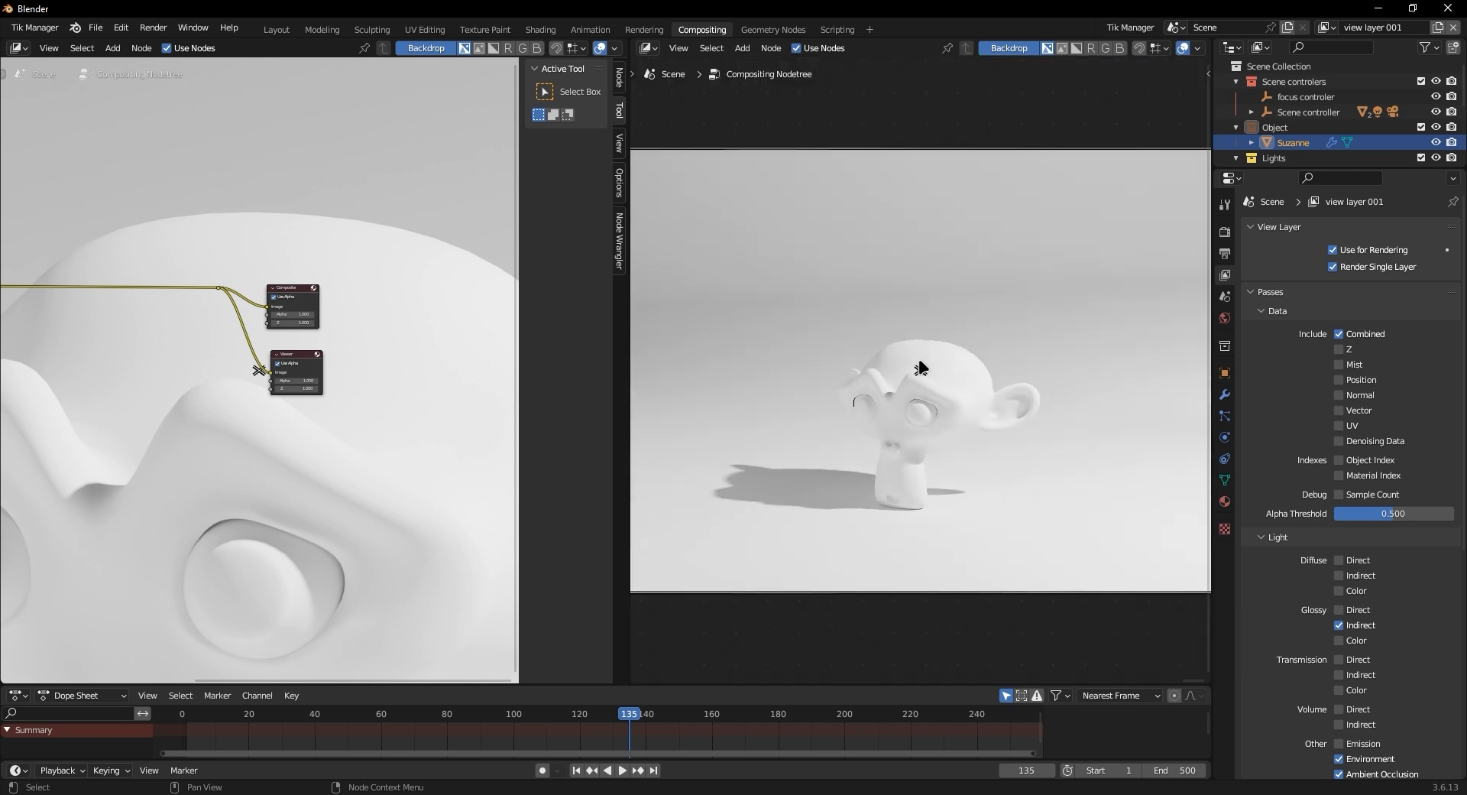
pyautogui.press('v')
pyautogui.scroll(-2, 385, 260)
pyautogui.scroll(1, 394, 292)
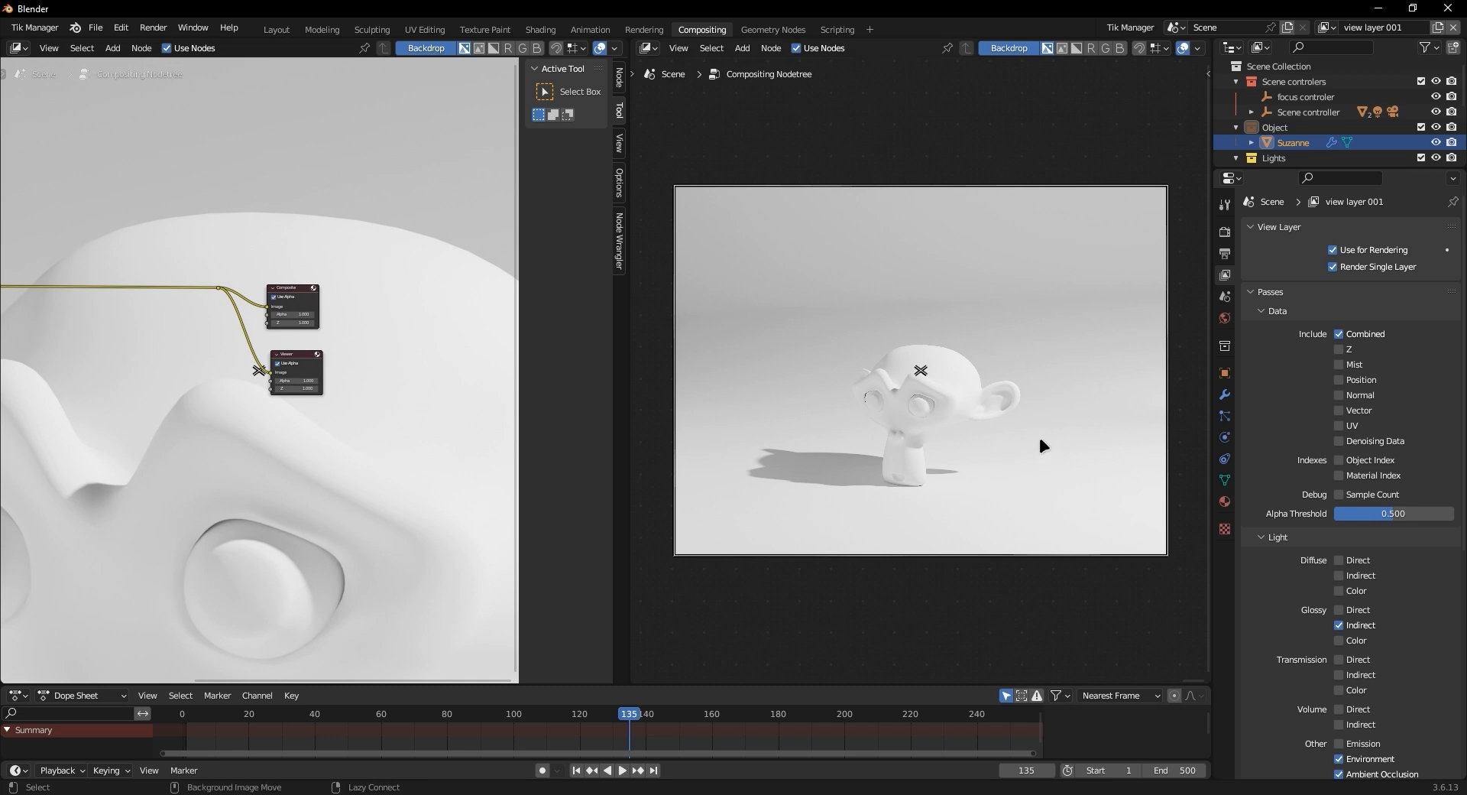
pyautogui.keyDown('alt'); pyautogui.moveTo(970, 401); pyautogui.dragTo(962, 434, button='middle'); pyautogui.keyUp('alt')
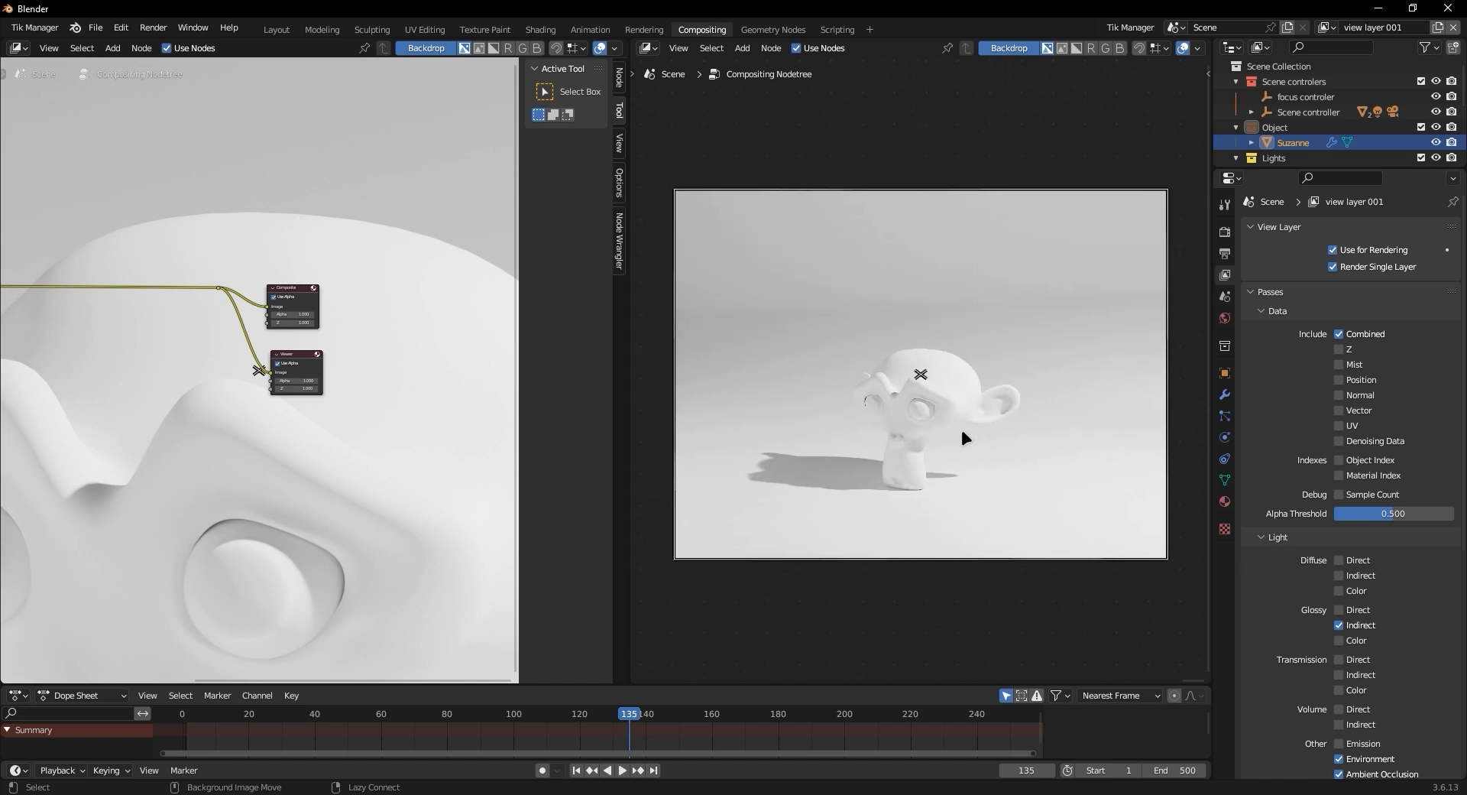
pyautogui.moveTo(843, 467); pyautogui.dragTo(1192, 458, button='middle')
pyautogui.moveTo(795, 399); pyautogui.dragTo(1208, 489, button='middle')
pyautogui.scroll(-1, 507, 482)
pyautogui.scroll(-2, 877, 468)
pyautogui.scroll(4, 878, 468)
pyautogui.moveTo(978, 468); pyautogui.dragTo(959, 411, button='middle')
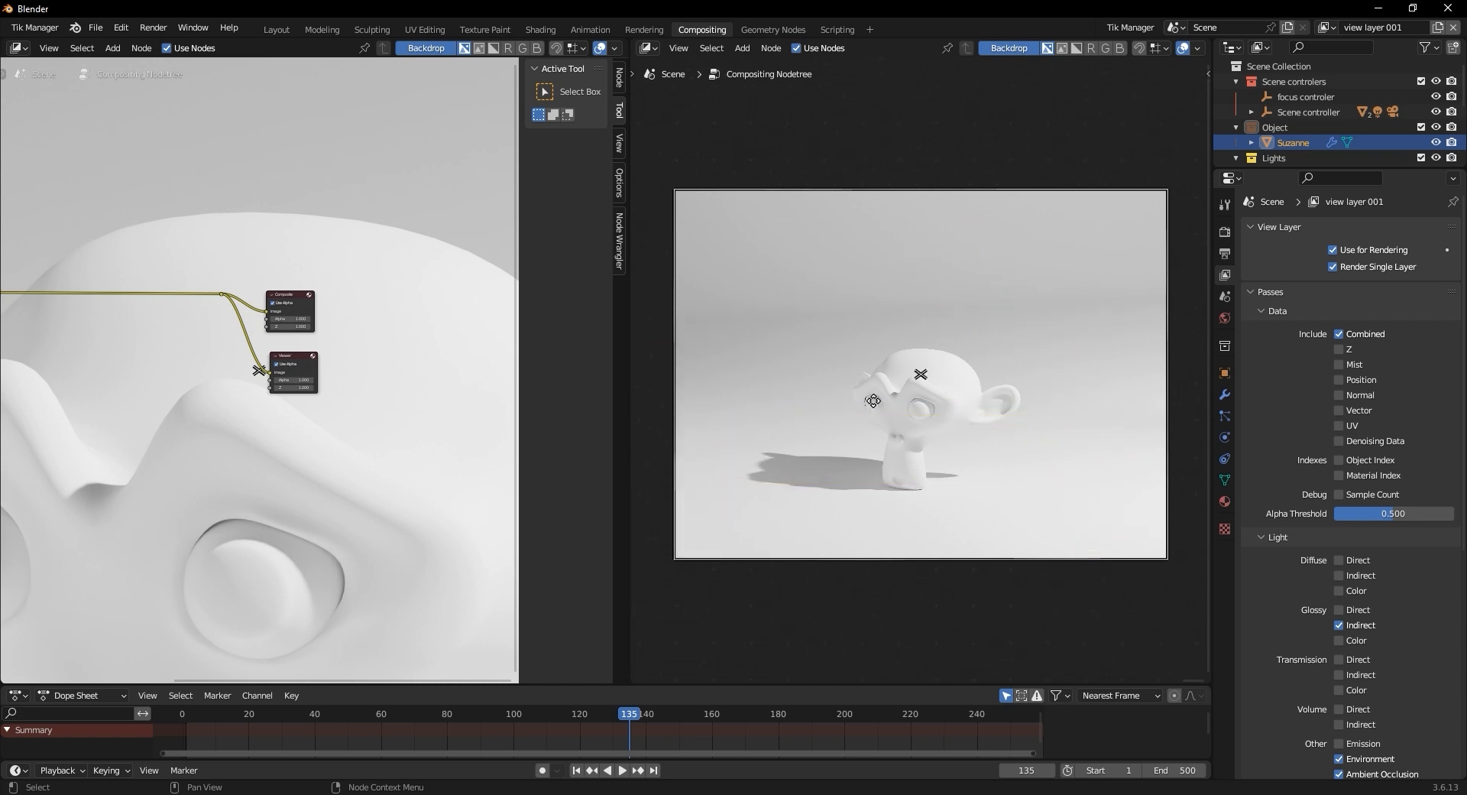
pyautogui.scroll(-2, 359, 382)
pyautogui.scroll(3, 357, 378)
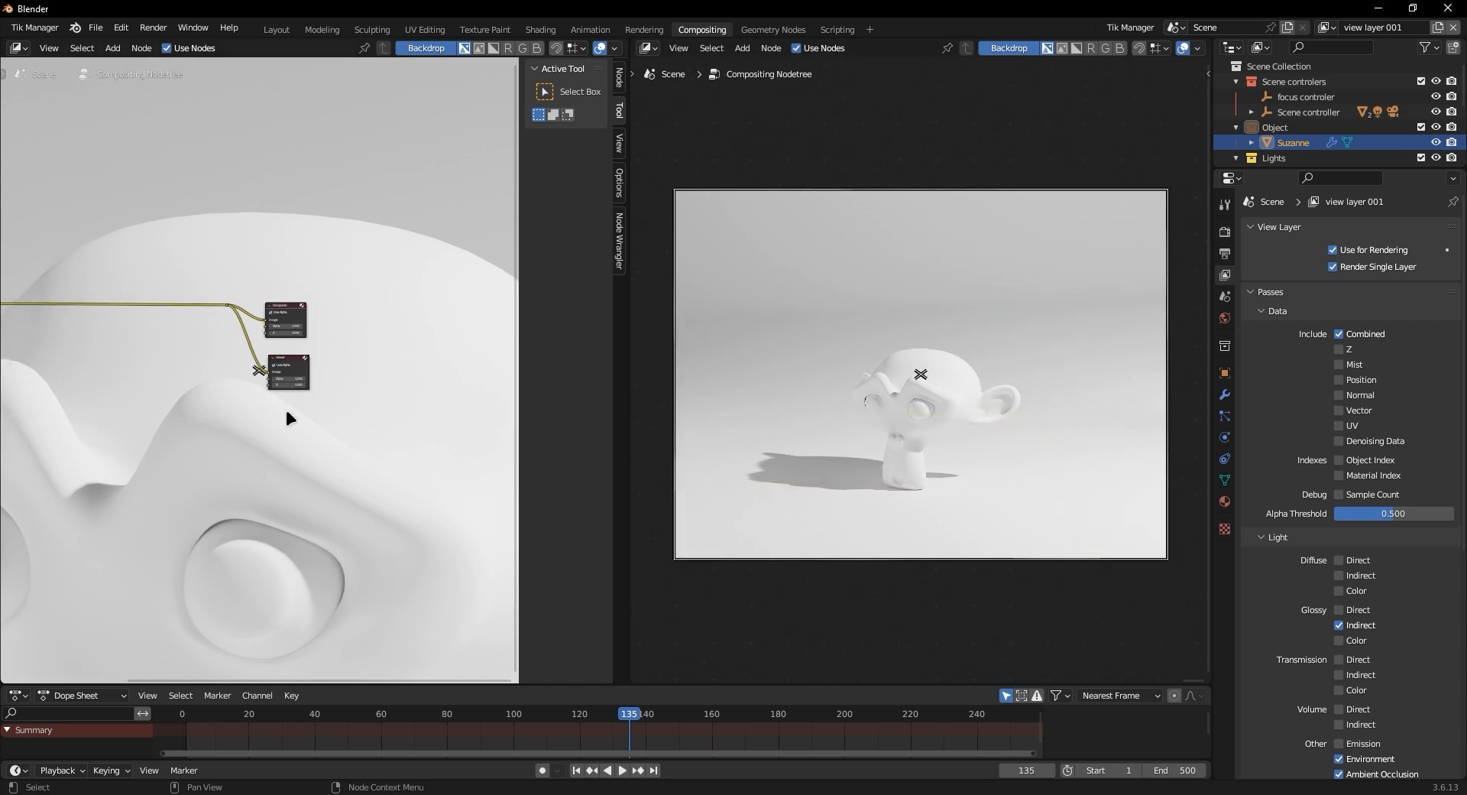
pyautogui.scroll(-2, 362, 445)
pyautogui.scroll(3, 363, 445)
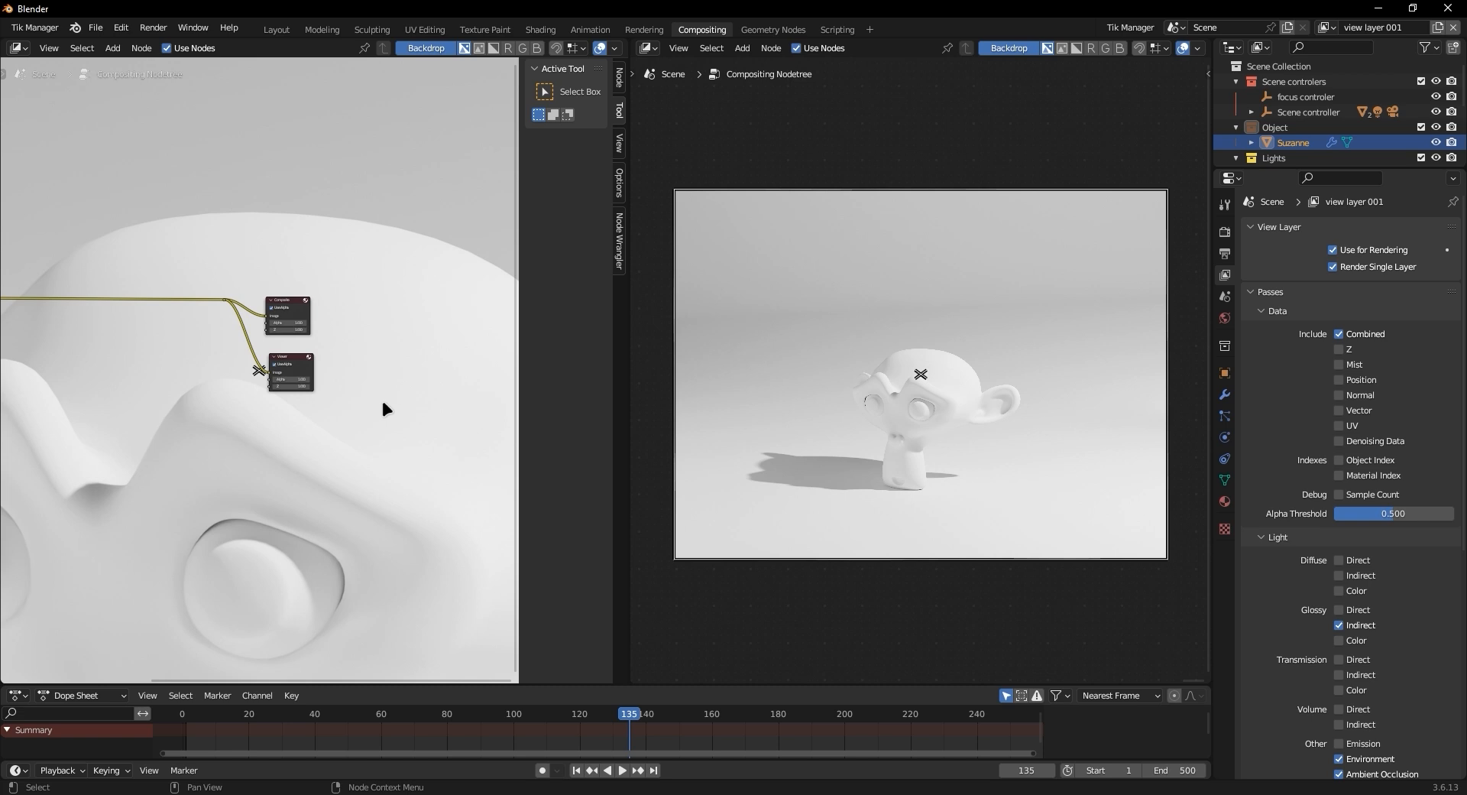
# Move the backdrop image out of view in the first editor and frame the whole node tree there
pyautogui.keyDown('alt'); pyautogui.moveTo(374, 382); pyautogui.dragTo(362, 450, button='middle'); pyautogui.keyUp('alt')
pyautogui.keyDown('alt'); pyautogui.scroll(1, 313, 178); pyautogui.keyUp('alt')
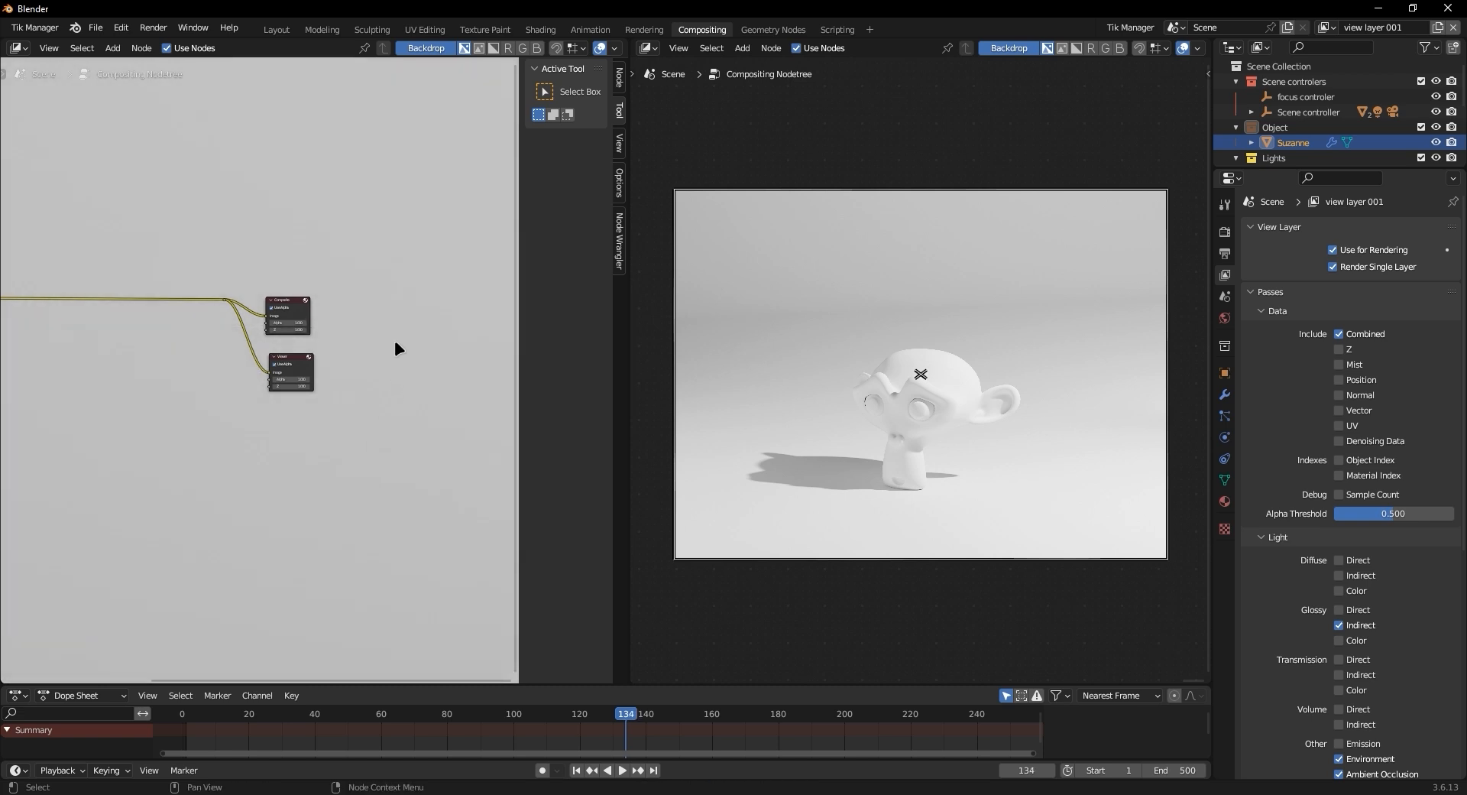
pyautogui.press('Home')
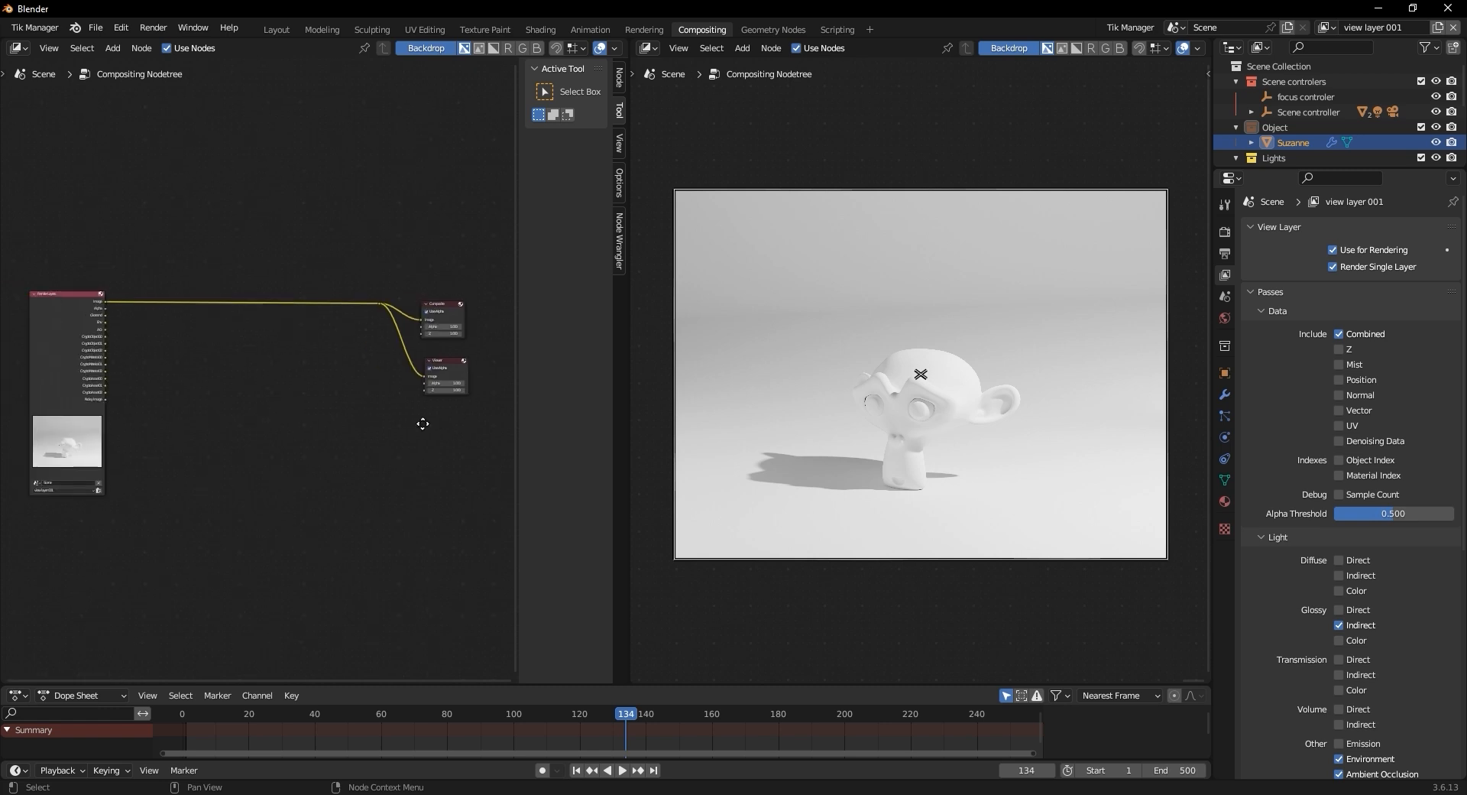
pyautogui.scroll(1, 260, 369)
pyautogui.scroll(1, 482, 386)
pyautogui.moveTo(304, 413)
pyautogui.mouseDown(button='middle')
pyautogui.moveTo(314, 390)
pyautogui.moveTo(302, 391)
pyautogui.mouseUp(button='middle')
pyautogui.scroll(-2, 298, 400)
pyautogui.scroll(1, 297, 399)
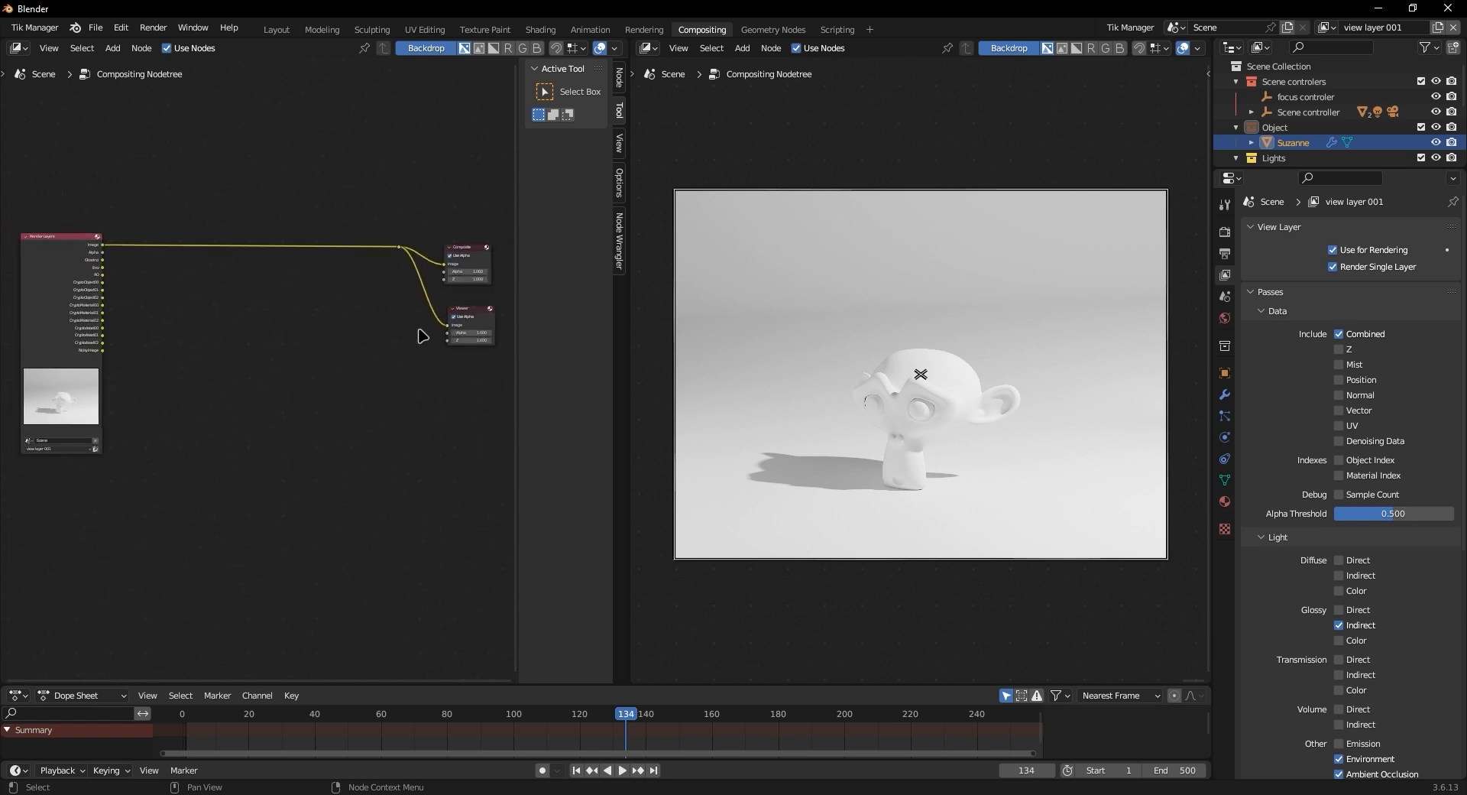
# Widen the node tree editor and collapse the Dope Sheet area to give both compositor editors more height
pyautogui.moveTo(629, 360); pyautogui.dragTo(726, 362)
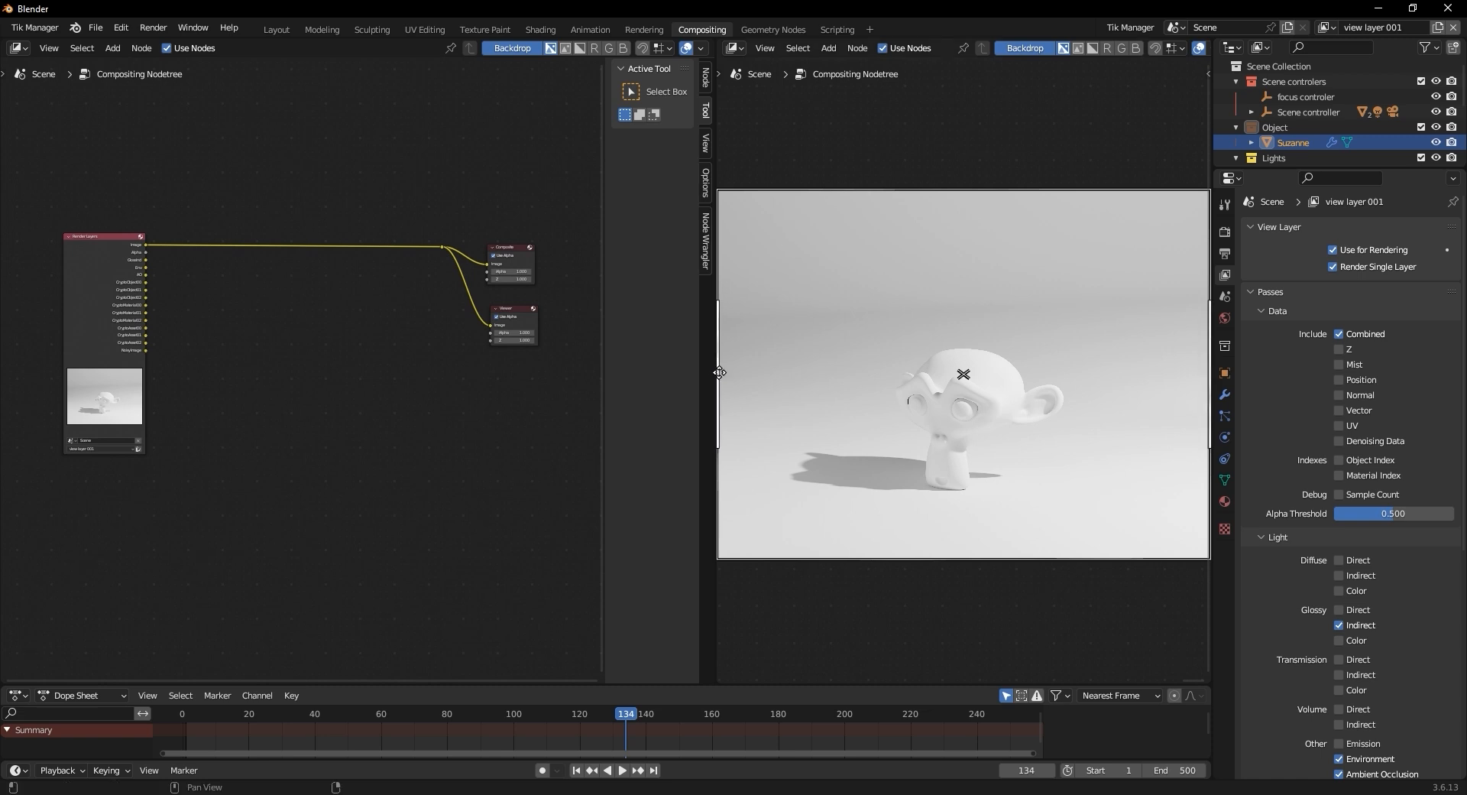
pyautogui.moveTo(314, 429); pyautogui.dragTo(328, 396, button='middle')
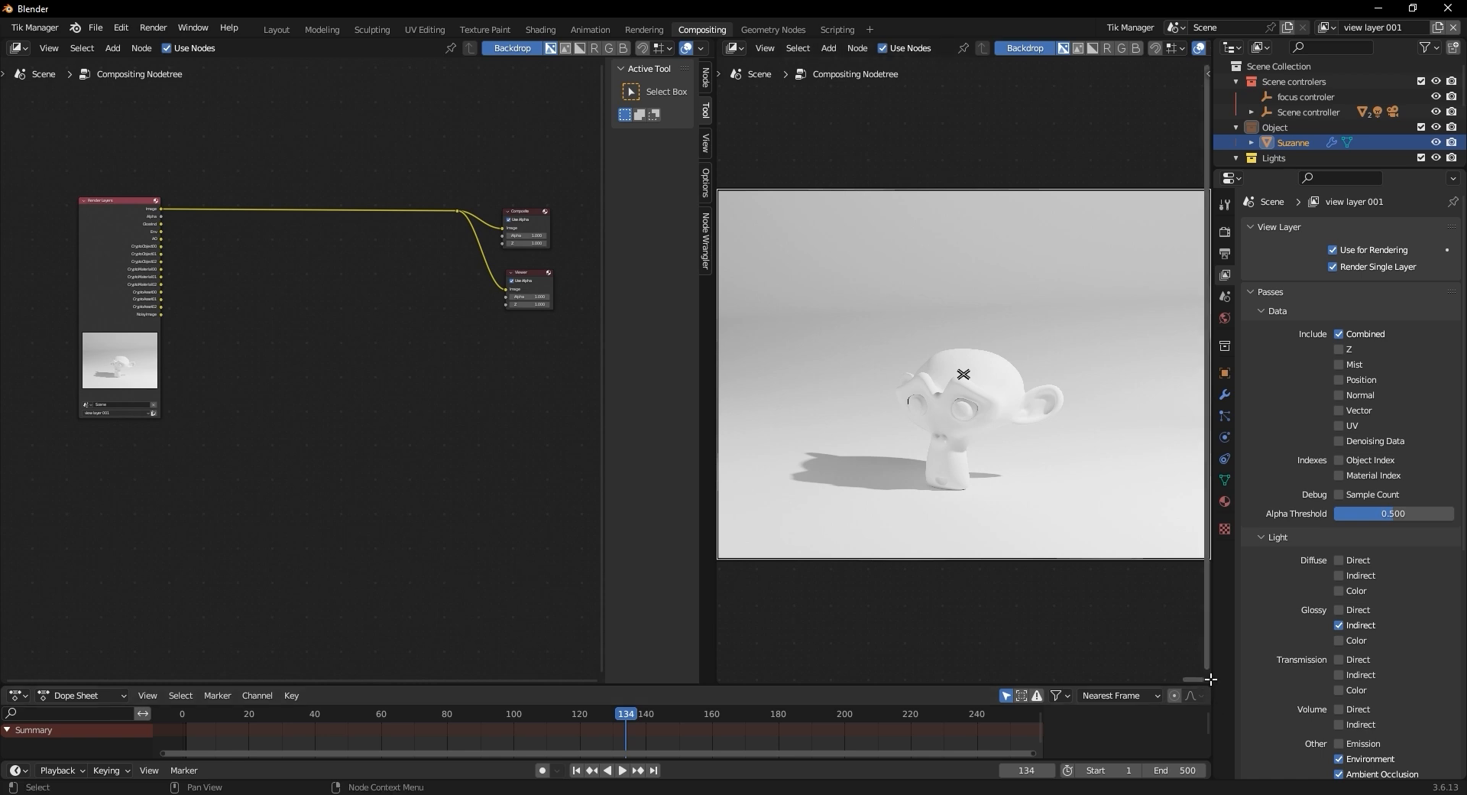
pyautogui.moveTo(1208, 690); pyautogui.dragTo(1201, 731)
pyautogui.moveTo(711, 682); pyautogui.dragTo(714, 749)
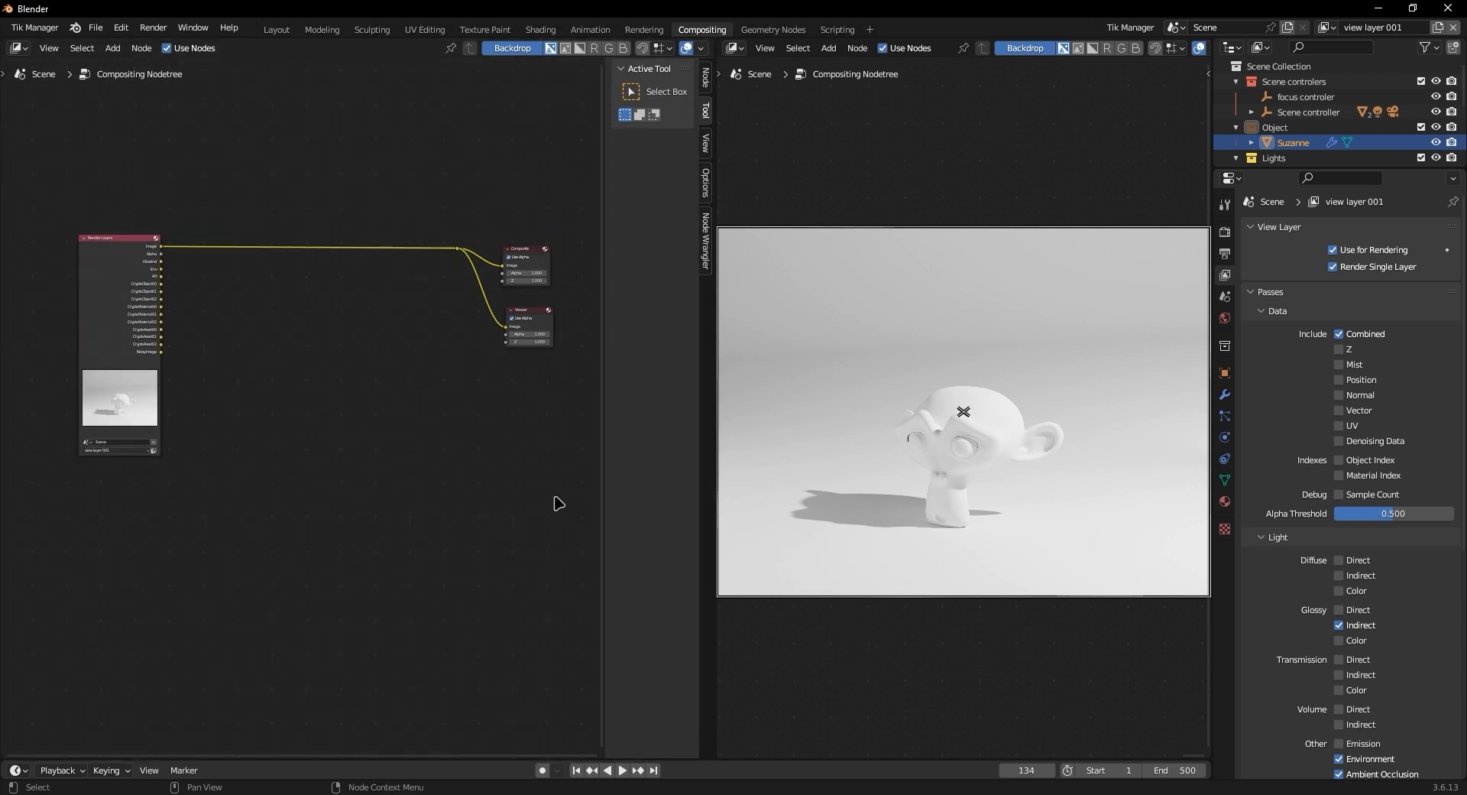
# Swap the two compositor editors and widen the node tree editor, narrowing the render preview
pyautogui.rightClick(717, 377)
pyautogui.click(720, 378)
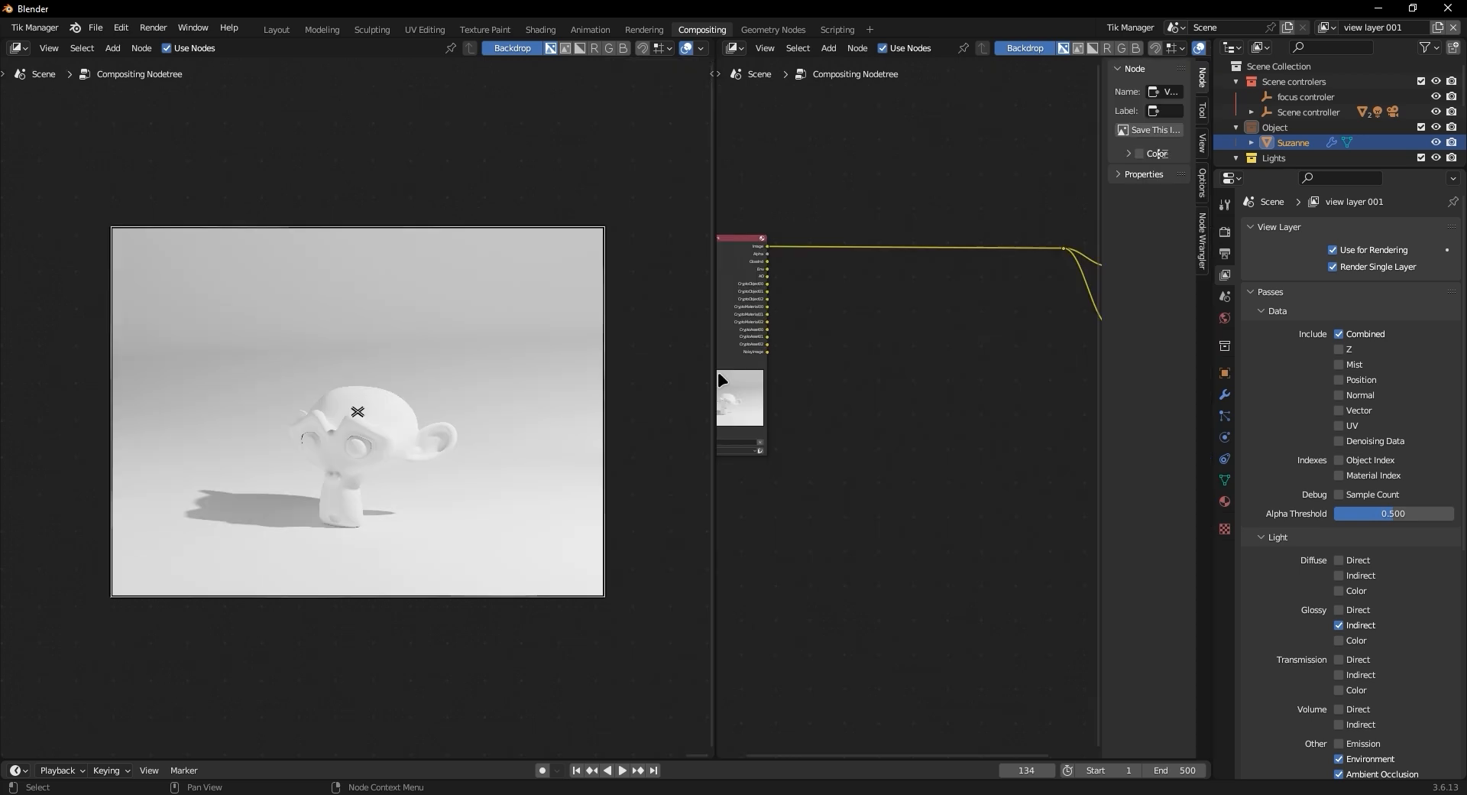
pyautogui.moveTo(714, 493); pyautogui.dragTo(489, 518)
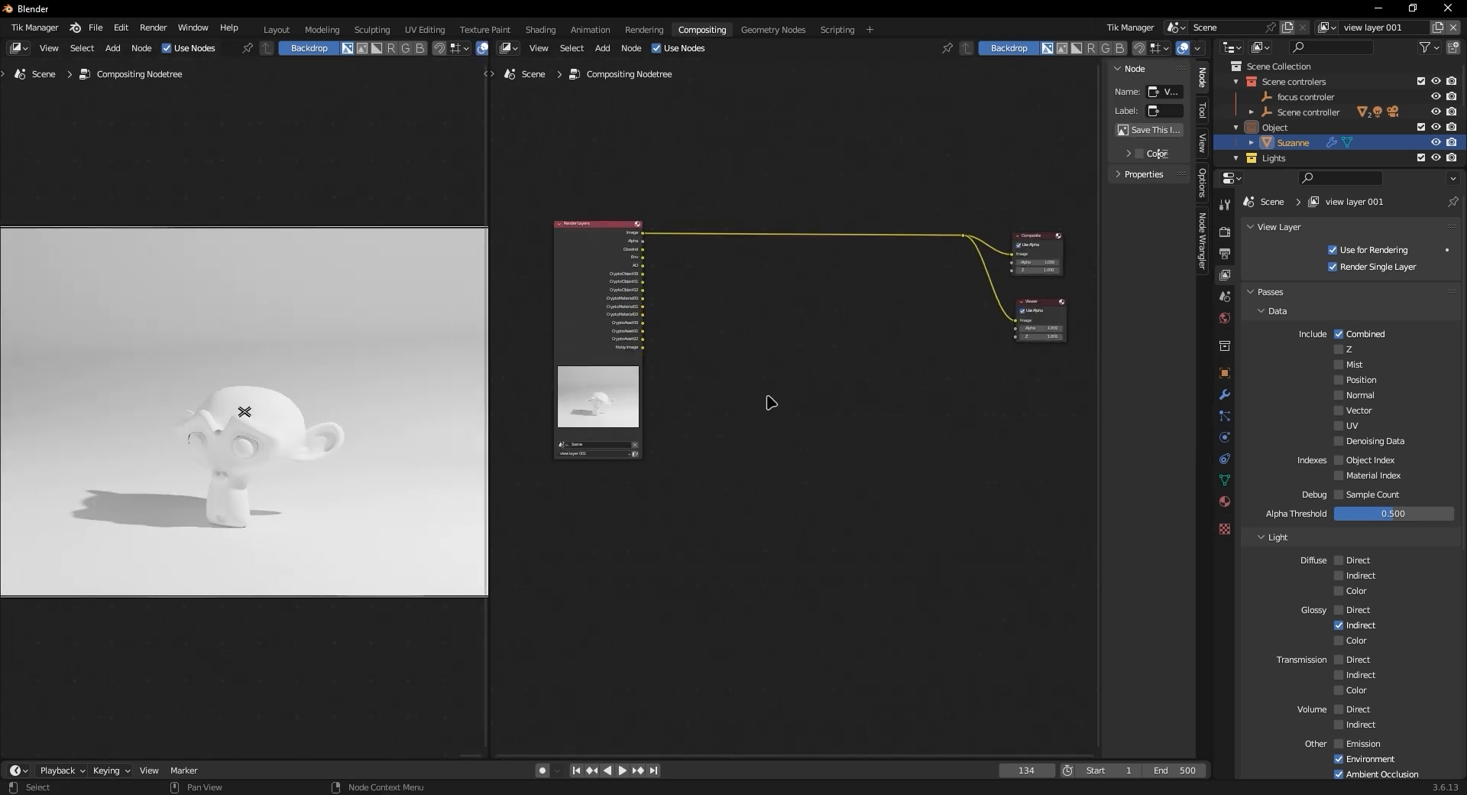
pyautogui.scroll(2, 792, 436)
pyautogui.scroll(1, 693, 362)
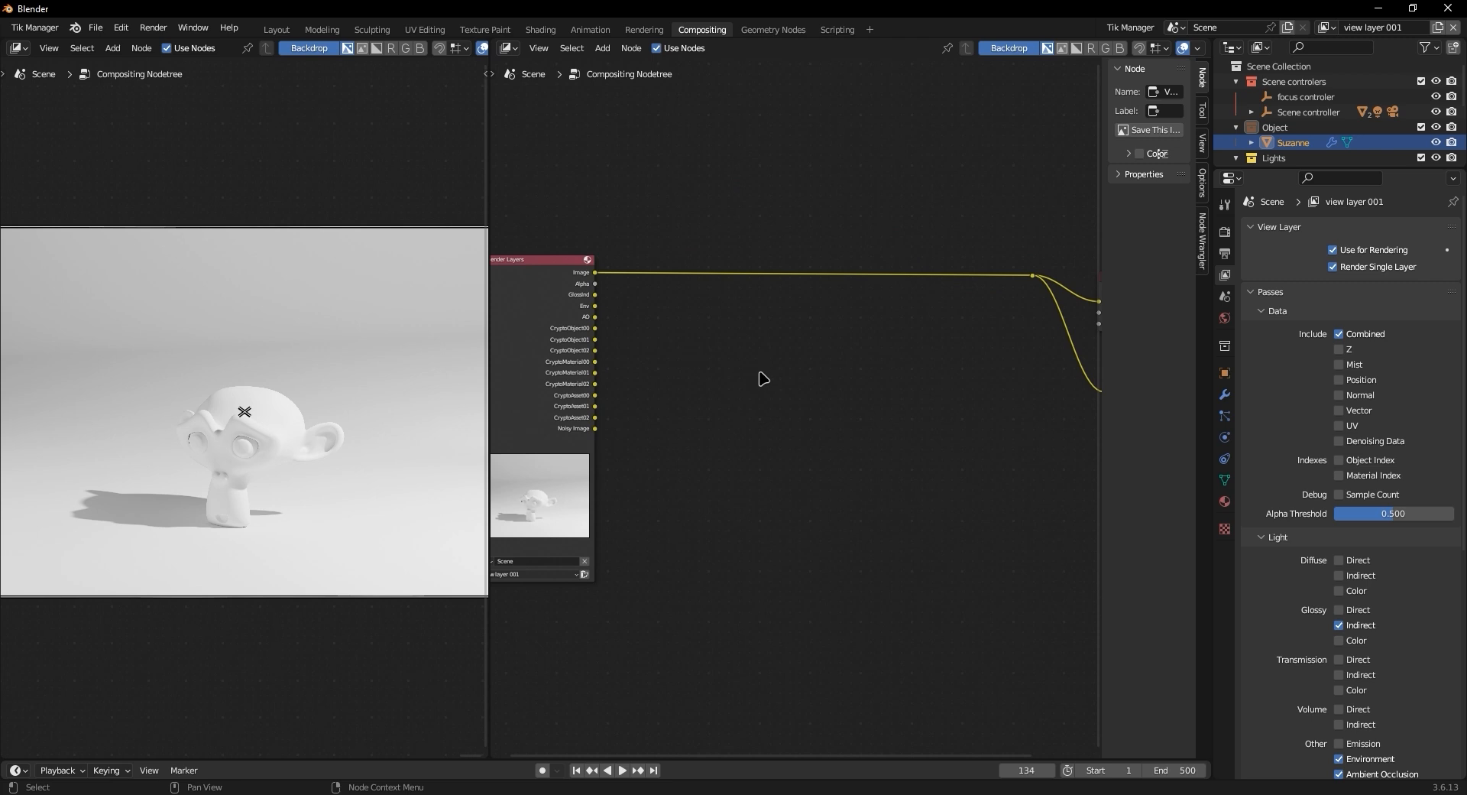
pyautogui.scroll(5, 672, 298)
pyautogui.moveTo(641, 288)
pyautogui.mouseDown(button='middle')
pyautogui.moveTo(817, 364)
pyautogui.moveTo(623, 297)
pyautogui.mouseUp(button='middle')
pyautogui.scroll(-1, 617, 271)
pyautogui.scroll(-1, 768, 345)
pyautogui.scroll(-2, 674, 275)
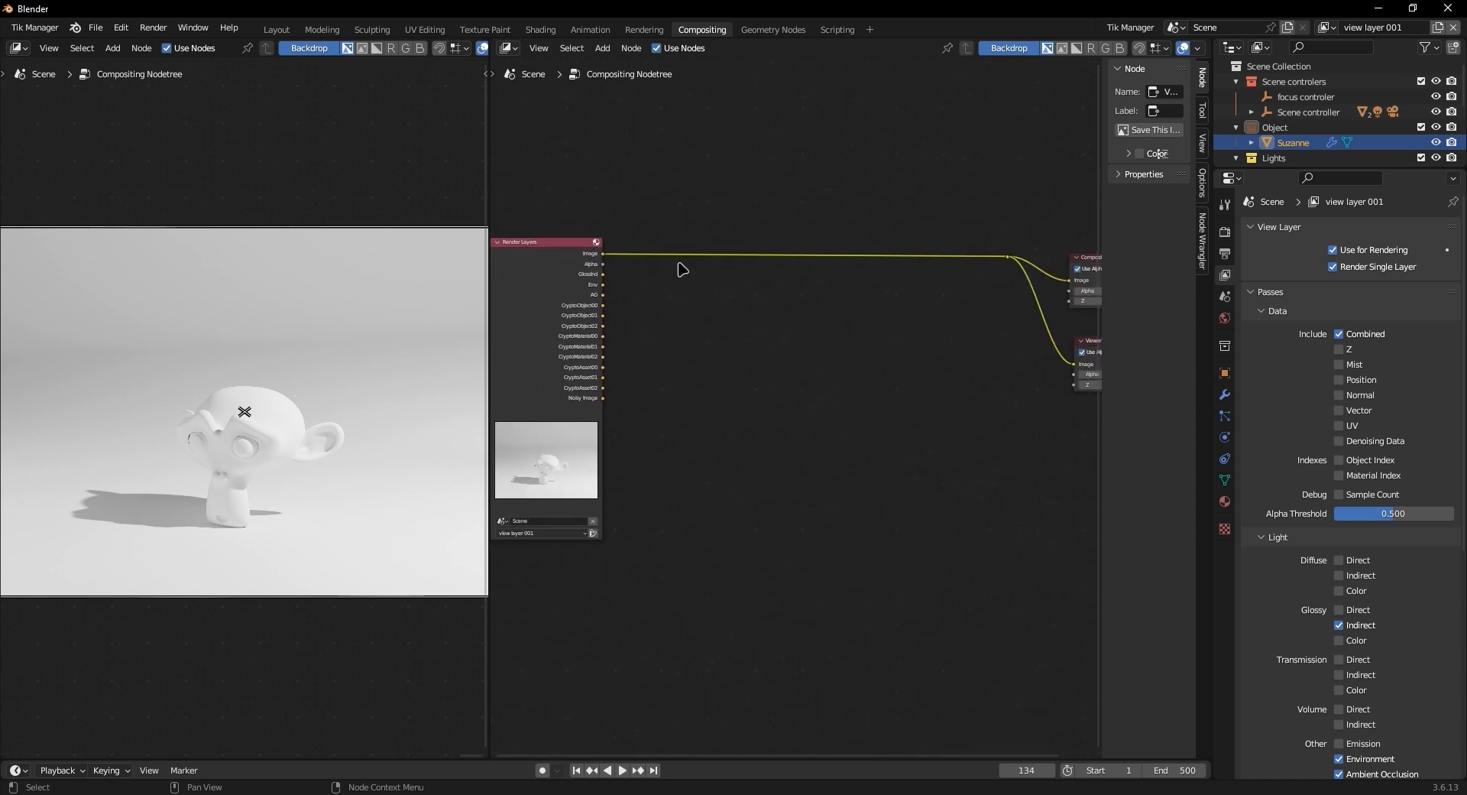
# Frame the Render Layers node and preview its Image and Alpha outputs through the Viewer node
pyautogui.moveTo(664, 279); pyautogui.dragTo(744, 285, button='middle')
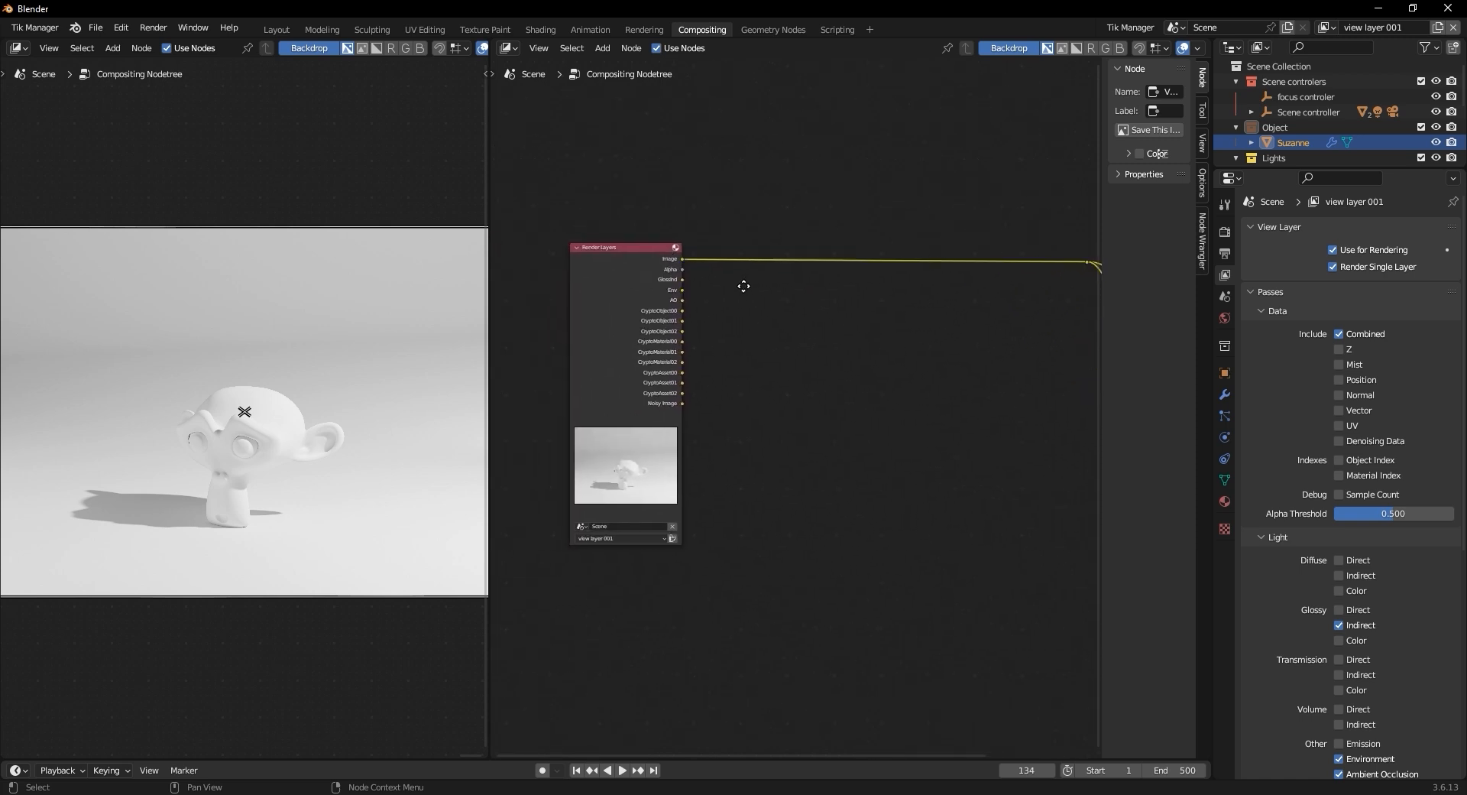
pyautogui.scroll(1, 633, 253)
pyautogui.moveTo(631, 251); pyautogui.dragTo(656, 270, button='middle')
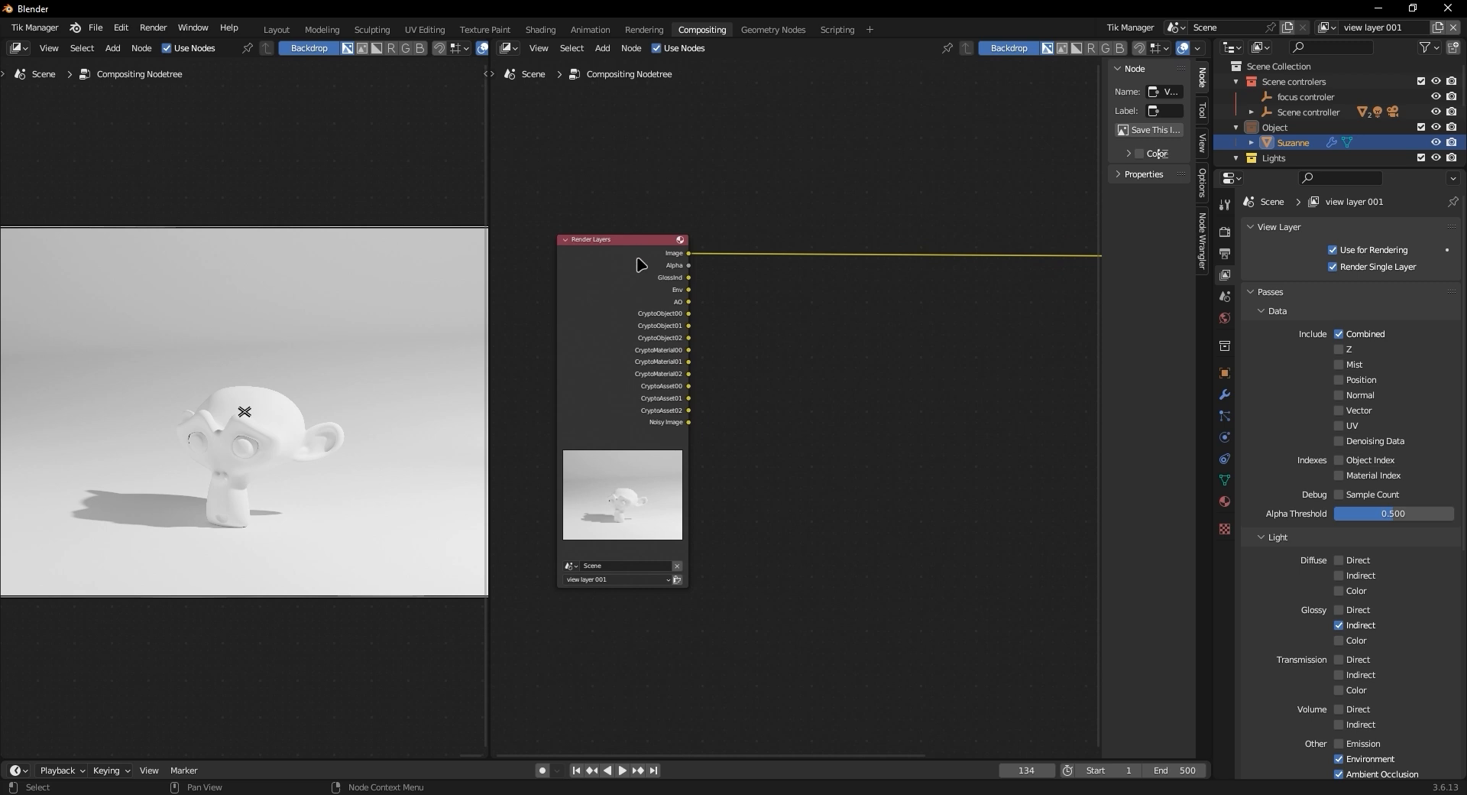
pyautogui.moveTo(596, 400); pyautogui.dragTo(570, 432, button='middle')
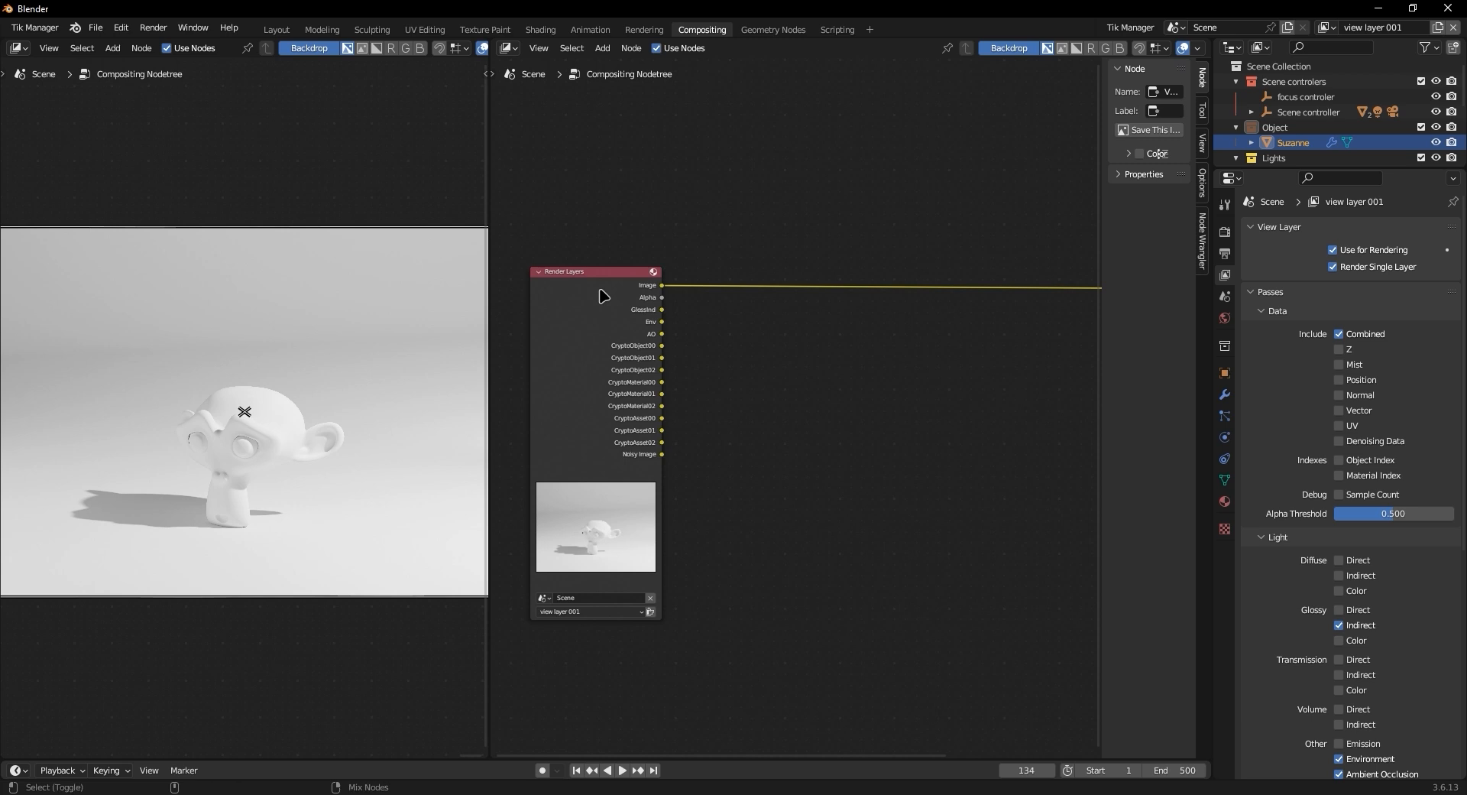
pyautogui.keyDown('ctrl'); pyautogui.keyDown('shift'); pyautogui.click(573, 319); pyautogui.keyUp('shift'); pyautogui.keyUp('ctrl')
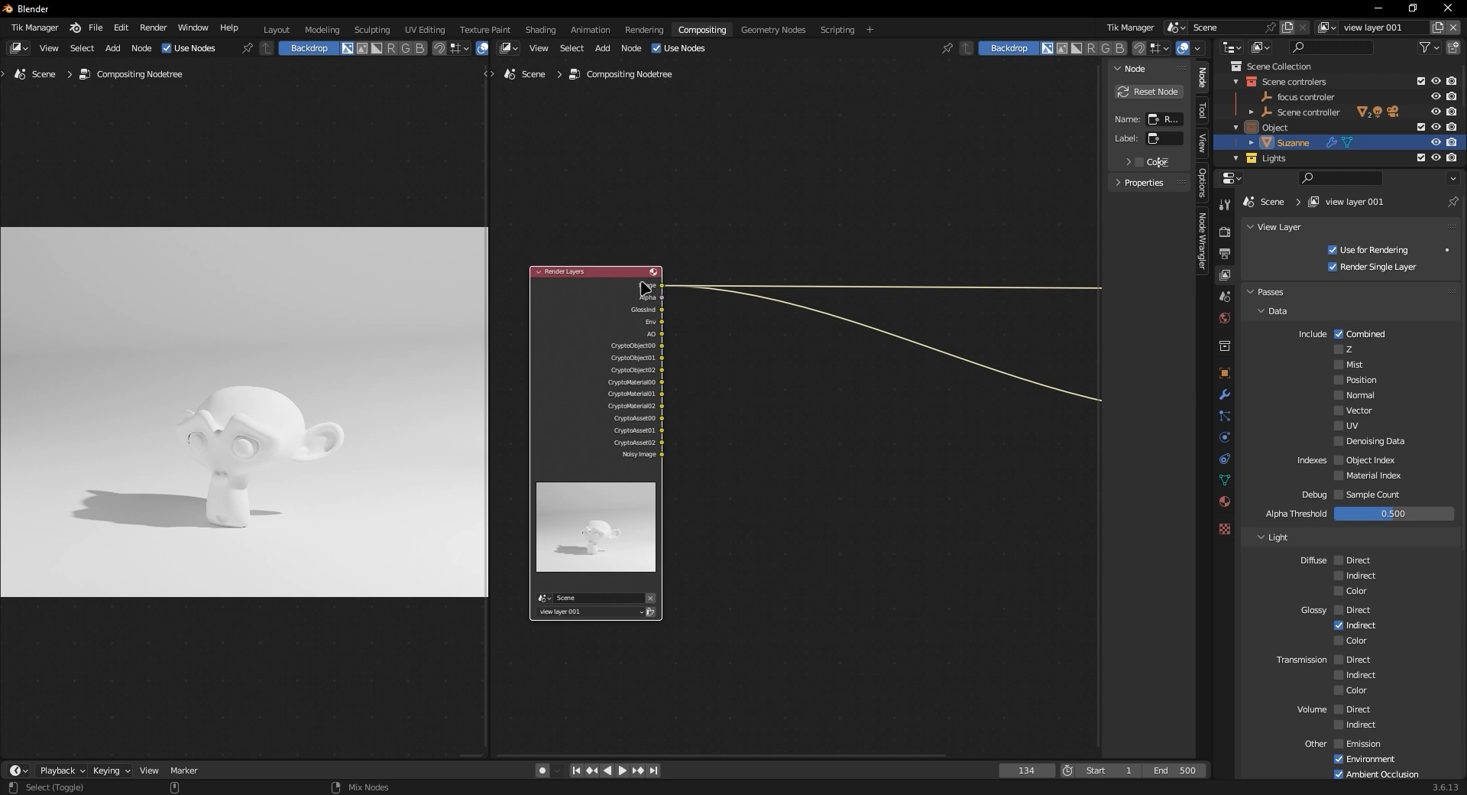
pyautogui.keyDown('ctrl'); pyautogui.keyDown('shift'); pyautogui.click(598, 306); pyautogui.keyUp('shift'); pyautogui.keyUp('ctrl')
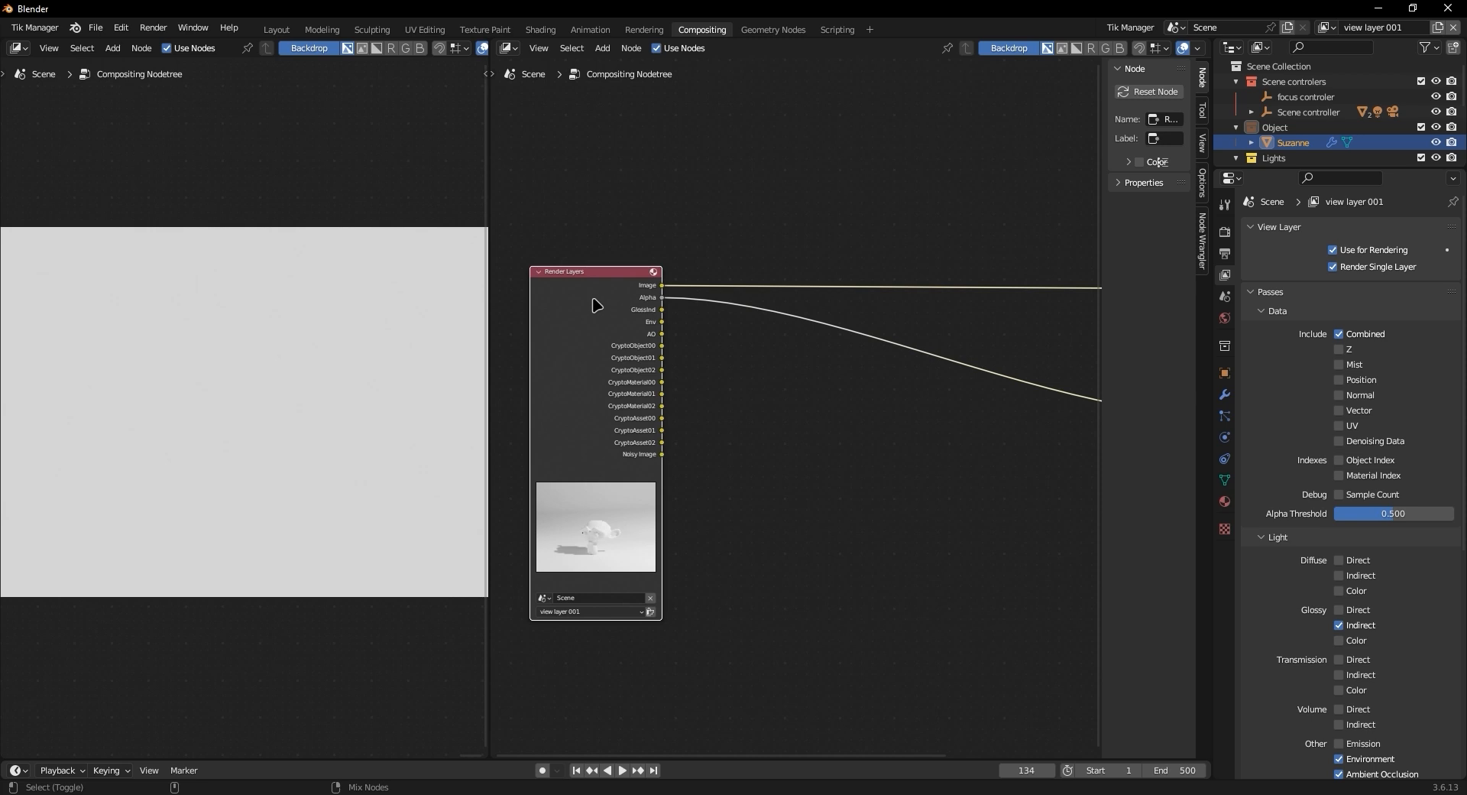
# Cycle the Viewer preview through the remaining Render Layers passes from GlossInd on to CryptoMaterial02
pyautogui.keyDown('ctrl'); pyautogui.keyDown('shift'); pyautogui.click(597, 306); pyautogui.keyUp('shift'); pyautogui.keyUp('ctrl')
pyautogui.keyDown('ctrl'); pyautogui.keyDown('shift'); pyautogui.click(598, 307); pyautogui.keyUp('shift'); pyautogui.keyUp('ctrl')
pyautogui.keyDown('ctrl'); pyautogui.keyDown('shift'); pyautogui.click(599, 321); pyautogui.keyUp('shift'); pyautogui.keyUp('ctrl')
pyautogui.keyDown('ctrl'); pyautogui.keyDown('shift'); pyautogui.click(600, 348); pyautogui.keyUp('shift'); pyautogui.keyUp('ctrl')
pyautogui.keyDown('ctrl'); pyautogui.keyDown('shift'); pyautogui.click(589, 370); pyautogui.keyUp('shift'); pyautogui.keyUp('ctrl')
pyautogui.keyDown('ctrl'); pyautogui.keyDown('shift'); pyautogui.click(578, 376); pyautogui.keyUp('shift'); pyautogui.keyUp('ctrl')
pyautogui.keyDown('ctrl'); pyautogui.keyDown('shift'); pyautogui.click(577, 380); pyautogui.keyUp('shift'); pyautogui.keyUp('ctrl')
pyautogui.keyDown('ctrl'); pyautogui.keyDown('shift'); pyautogui.click(577, 381); pyautogui.keyUp('shift'); pyautogui.keyUp('ctrl')
pyautogui.keyDown('ctrl'); pyautogui.keyDown('shift'); pyautogui.click(577, 380); pyautogui.keyUp('shift'); pyautogui.keyUp('ctrl')
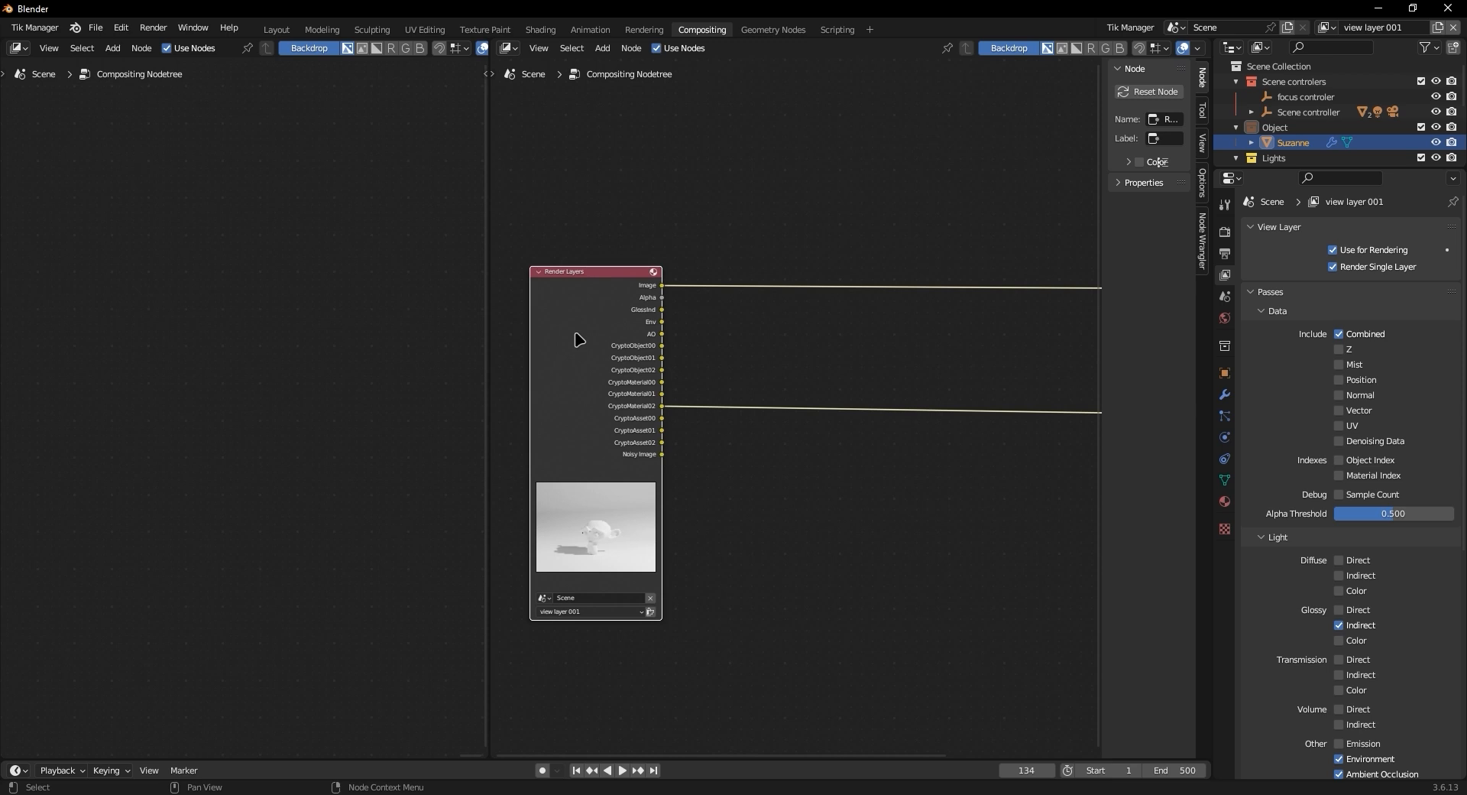
# Render the scene again and cycle the Viewer preview round to the Render Layers Image output
pyautogui.press('F12')
pyautogui.hotkey('ctrl', 'shift')
pyautogui.keyDown('ctrl'); pyautogui.keyDown('shift'); pyautogui.click(593, 295); pyautogui.keyUp('shift'); pyautogui.keyUp('ctrl')
pyautogui.keyDown('ctrl'); pyautogui.keyDown('shift'); pyautogui.click(593, 295); pyautogui.keyUp('shift'); pyautogui.keyUp('ctrl')
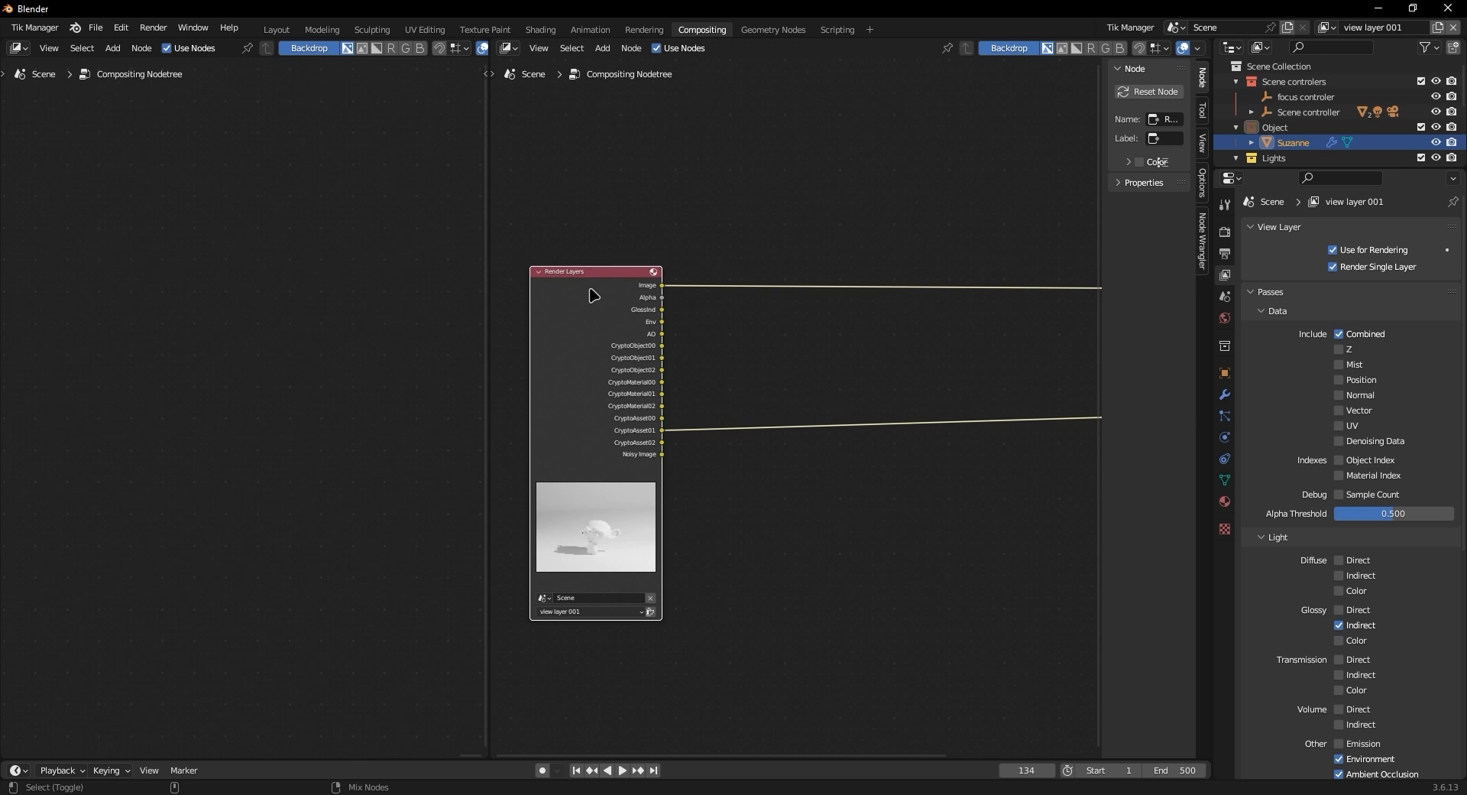
pyautogui.keyDown('ctrl'); pyautogui.keyDown('shift'); pyautogui.click(593, 295); pyautogui.keyUp('shift'); pyautogui.keyUp('ctrl')
pyautogui.keyDown('ctrl'); pyautogui.keyDown('shift'); pyautogui.click(593, 295); pyautogui.keyUp('shift'); pyautogui.keyUp('ctrl')
pyautogui.keyDown('ctrl'); pyautogui.keyDown('shift'); pyautogui.click(593, 295); pyautogui.keyUp('shift'); pyautogui.keyUp('ctrl')
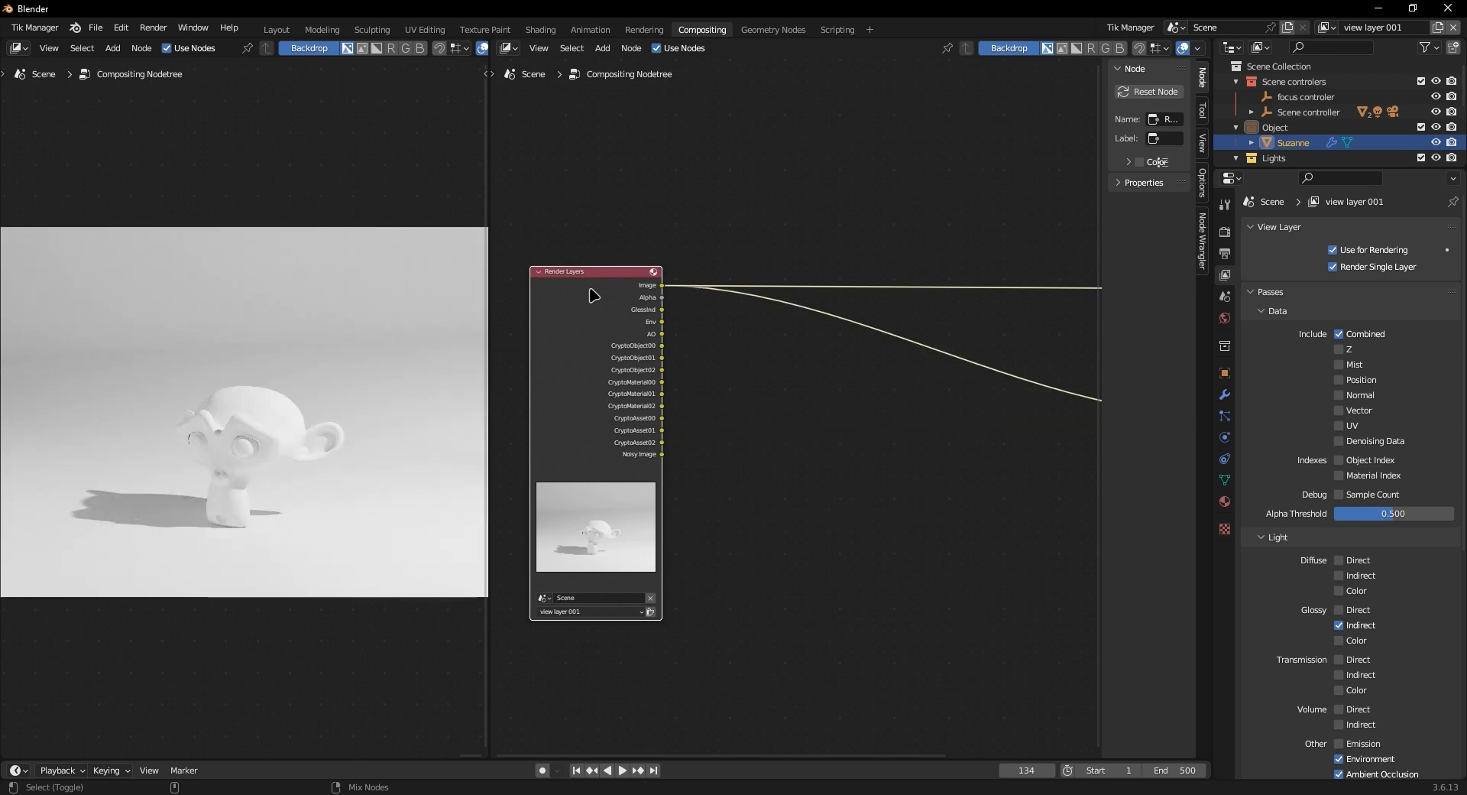
# Preview the Alpha, GlossInd, Env and AO passes one after another through the Viewer node
pyautogui.keyDown('ctrl'); pyautogui.keyDown('shift'); pyautogui.click(593, 295); pyautogui.keyUp('shift'); pyautogui.keyUp('ctrl')
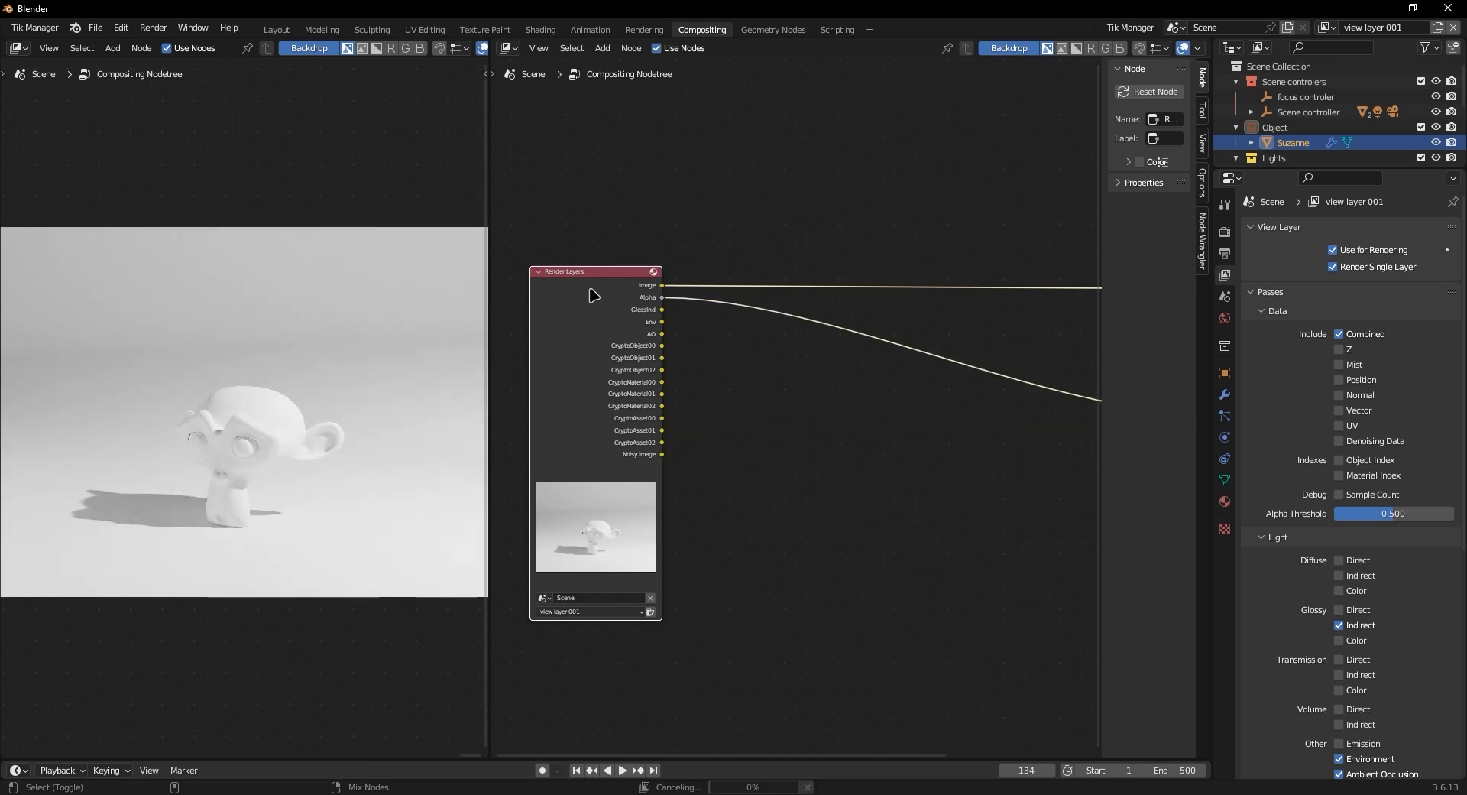
pyautogui.keyDown('ctrl'); pyautogui.keyDown('shift'); pyautogui.click(593, 295); pyautogui.keyUp('shift'); pyautogui.keyUp('ctrl')
pyautogui.keyDown('ctrl'); pyautogui.keyDown('shift'); pyautogui.click(593, 295); pyautogui.keyUp('shift'); pyautogui.keyUp('ctrl')
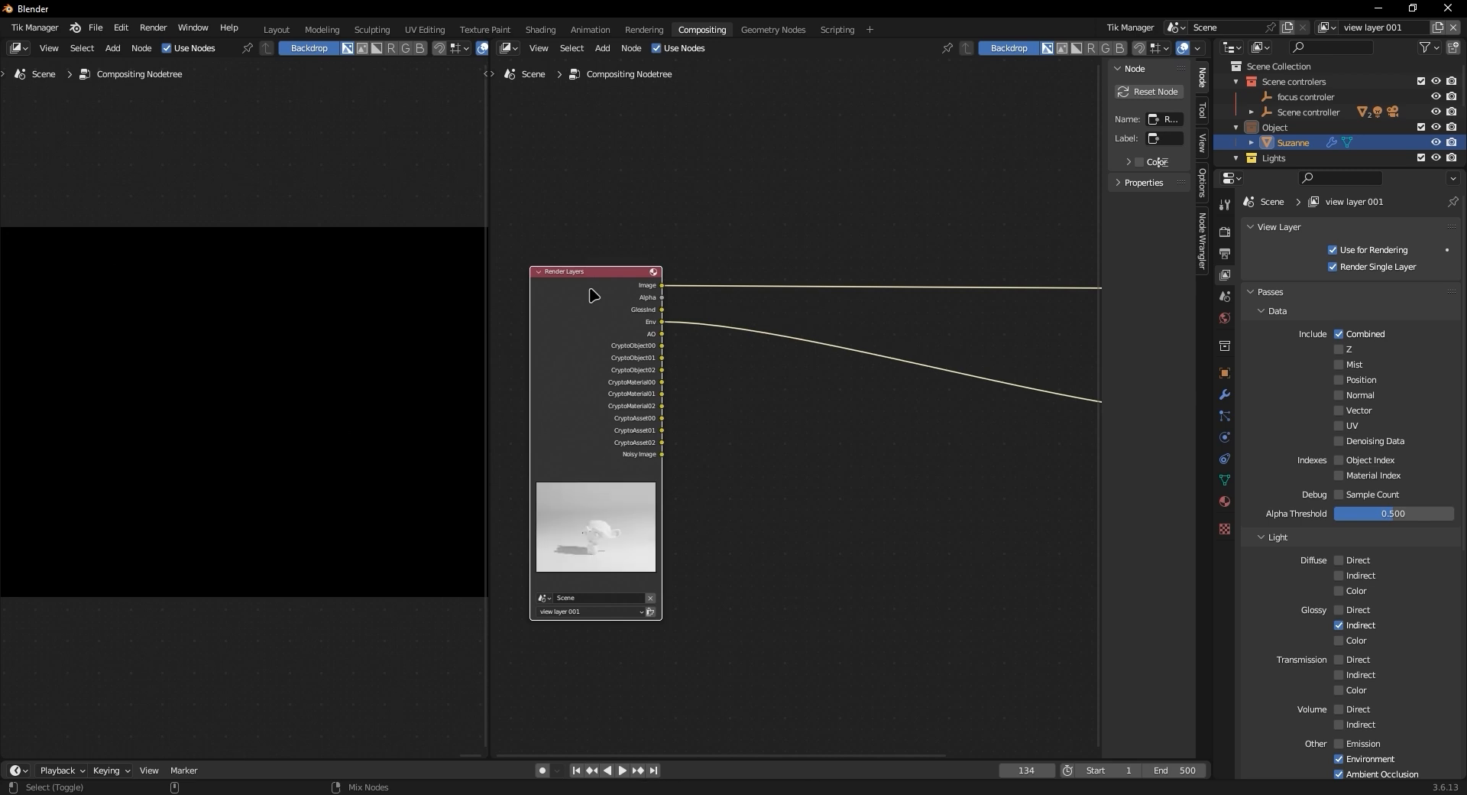
pyautogui.keyDown('ctrl'); pyautogui.keyDown('shift'); pyautogui.click(593, 295); pyautogui.keyUp('shift'); pyautogui.keyUp('ctrl')
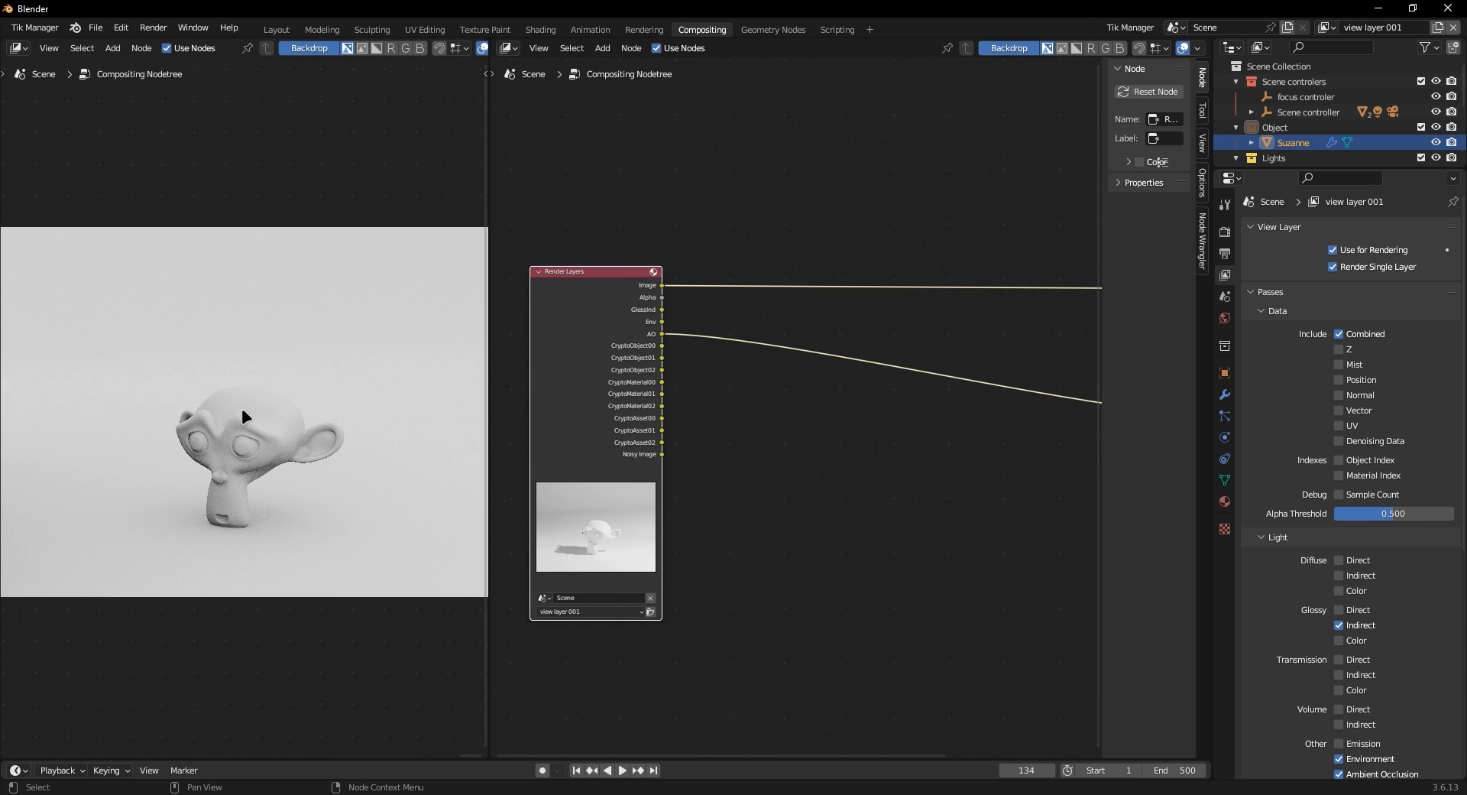
# Preview the CryptoObject, CryptoMaterial and CryptoAsset passes one after another through the Viewer node
pyautogui.keyDown('ctrl'); pyautogui.keyDown('shift'); pyautogui.click(598, 329); pyautogui.keyUp('shift'); pyautogui.keyUp('ctrl')
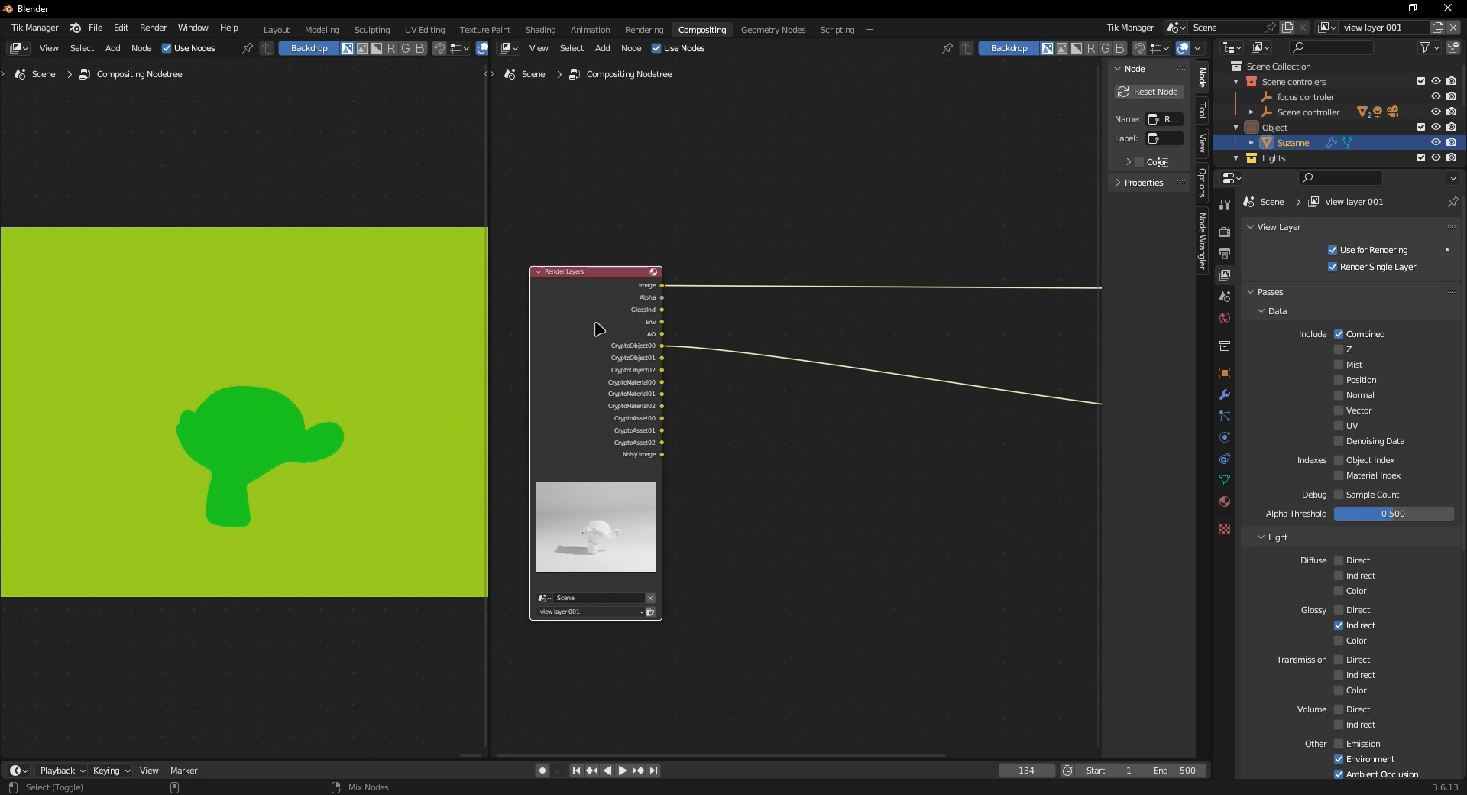
pyautogui.keyDown('ctrl'); pyautogui.keyDown('shift'); pyautogui.click(598, 329); pyautogui.keyUp('shift'); pyautogui.keyUp('ctrl')
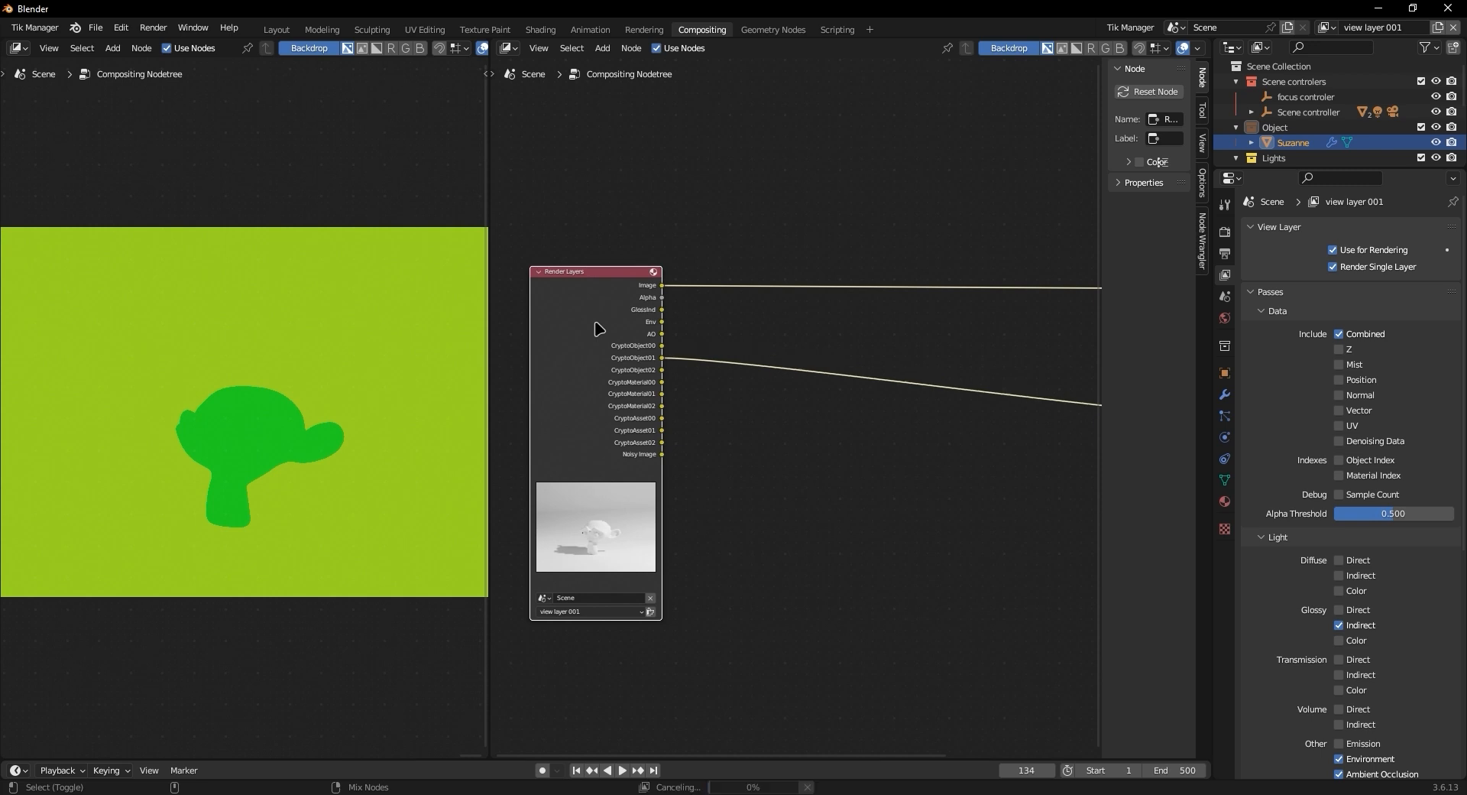
pyautogui.keyDown('ctrl'); pyautogui.keyDown('shift'); pyautogui.click(598, 328); pyautogui.keyUp('shift'); pyautogui.keyUp('ctrl')
pyautogui.keyDown('ctrl'); pyautogui.keyDown('shift'); pyautogui.click(598, 328); pyautogui.keyUp('shift'); pyautogui.keyUp('ctrl')
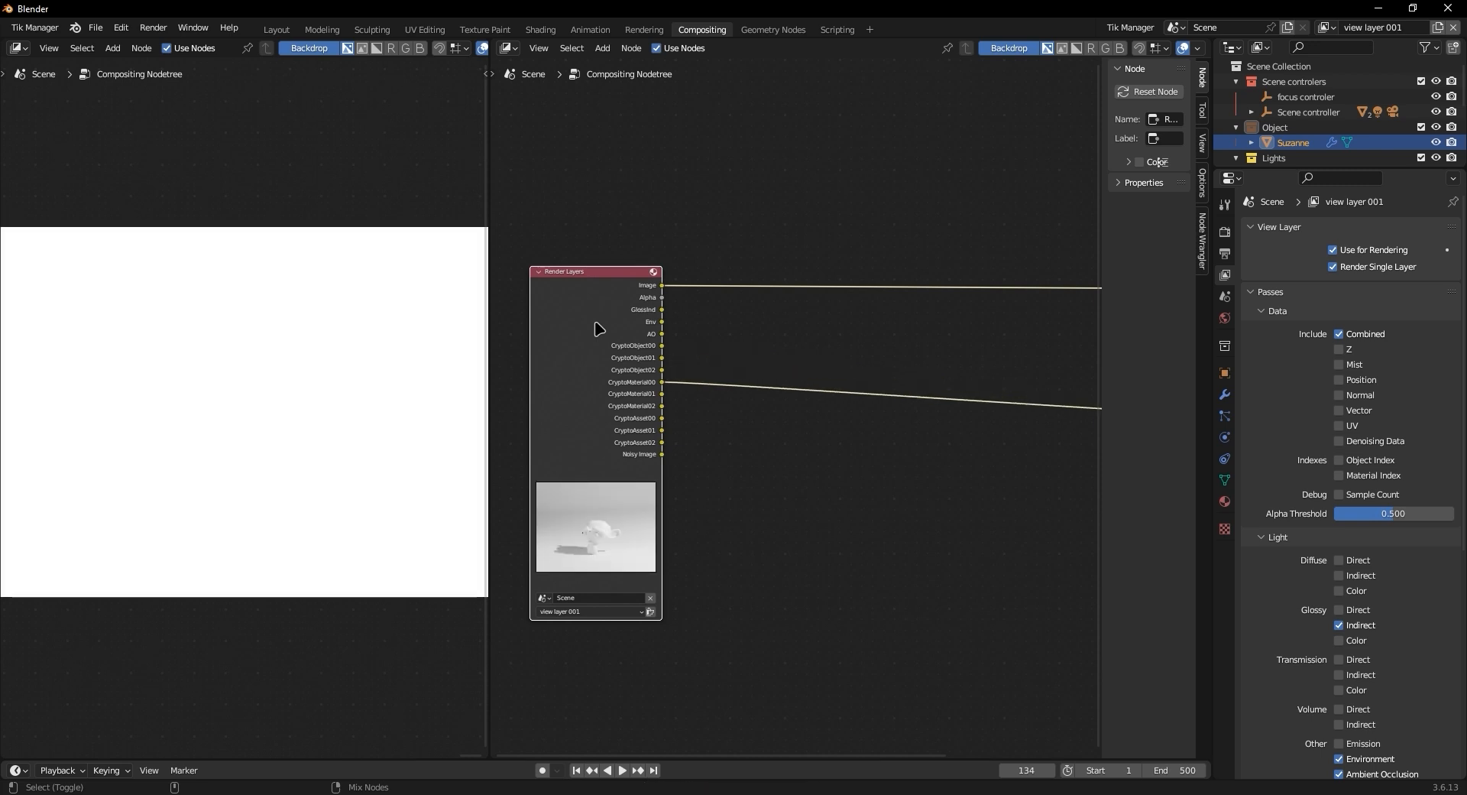
pyautogui.keyDown('ctrl'); pyautogui.keyDown('shift'); pyautogui.click(599, 329); pyautogui.keyUp('shift'); pyautogui.keyUp('ctrl')
pyautogui.keyDown('ctrl'); pyautogui.keyDown('shift'); pyautogui.click(599, 328); pyautogui.keyUp('shift'); pyautogui.keyUp('ctrl')
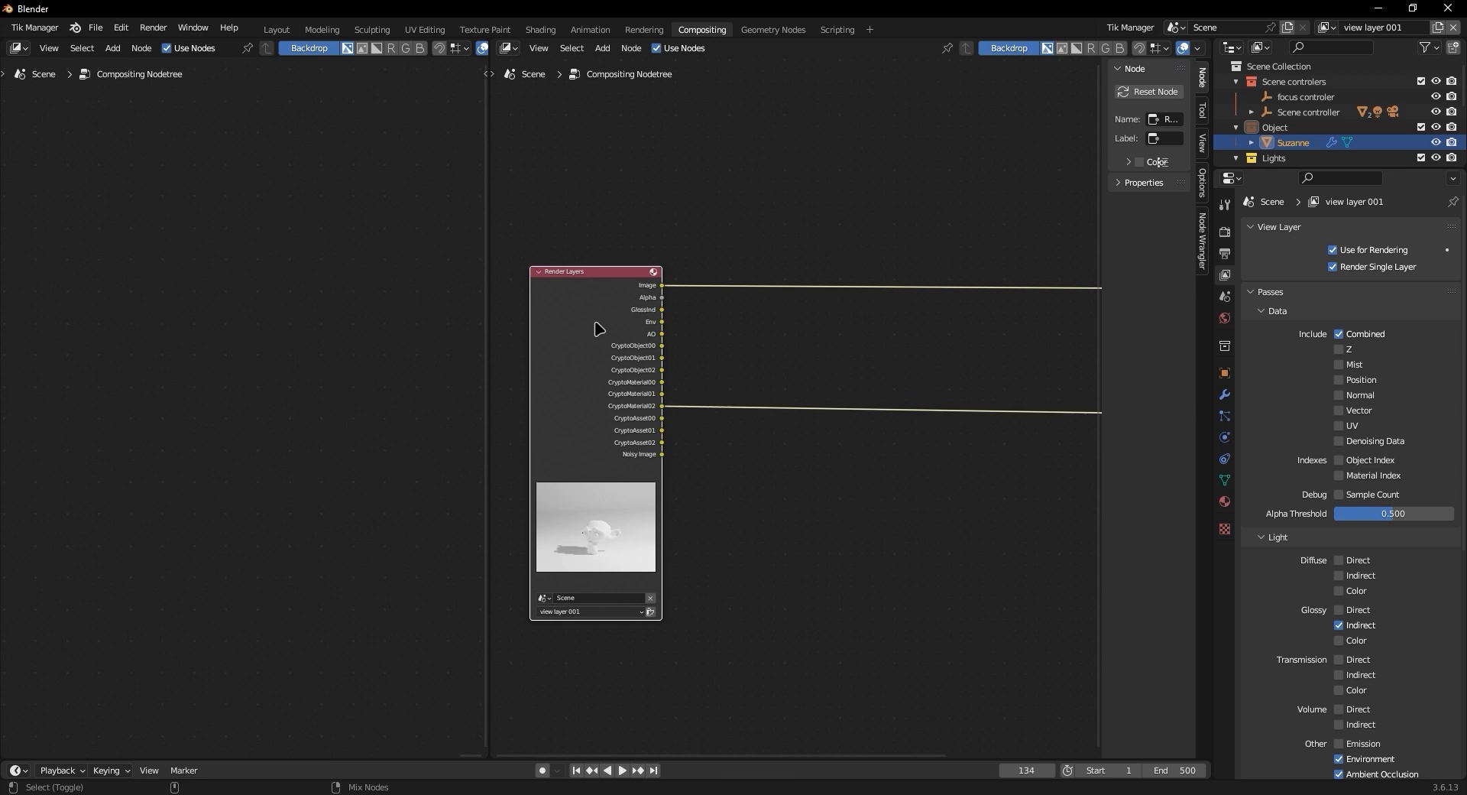
pyautogui.keyDown('ctrl'); pyautogui.keyDown('shift'); pyautogui.click(598, 329); pyautogui.keyUp('shift'); pyautogui.keyUp('ctrl')
pyautogui.keyDown('ctrl'); pyautogui.keyDown('shift'); pyautogui.click(598, 328); pyautogui.keyUp('shift'); pyautogui.keyUp('ctrl')
pyautogui.keyDown('ctrl'); pyautogui.keyDown('shift'); pyautogui.click(598, 329); pyautogui.keyUp('shift'); pyautogui.keyUp('ctrl')
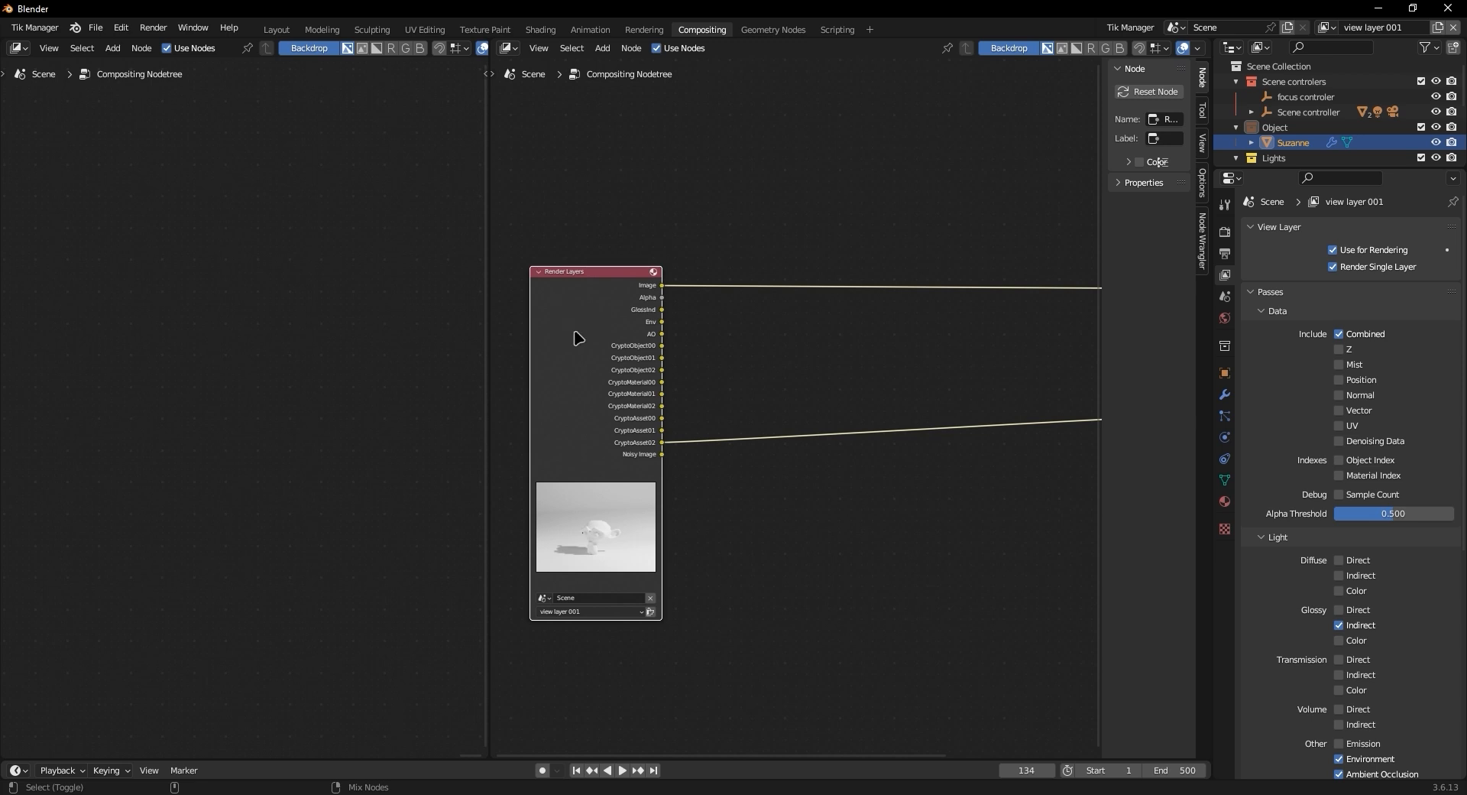
# Preview the Noisy Image pass and enlarge the backdrop to inspect the grain on the monkey head
pyautogui.keyDown('ctrl'); pyautogui.keyDown('shift'); pyautogui.click(578, 338); pyautogui.keyUp('shift'); pyautogui.keyUp('ctrl')
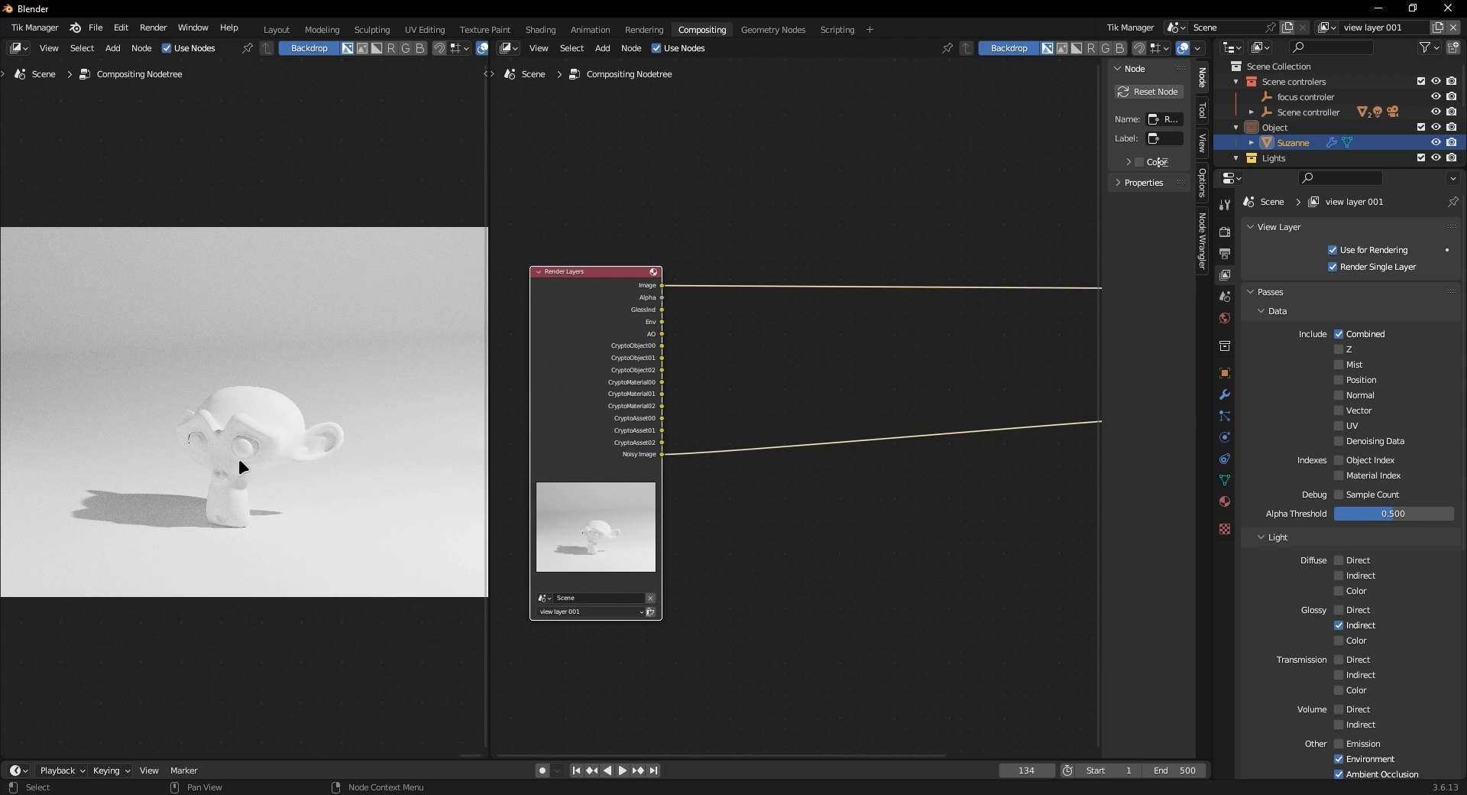
pyautogui.hotkey('alt', 'v')
pyautogui.hotkey('alt', 'v')
pyautogui.hotkey('alt', 'v')
pyautogui.hotkey('alt', 'v')
pyautogui.hotkey('alt', 'v')
pyautogui.hotkey('alt', 'v')
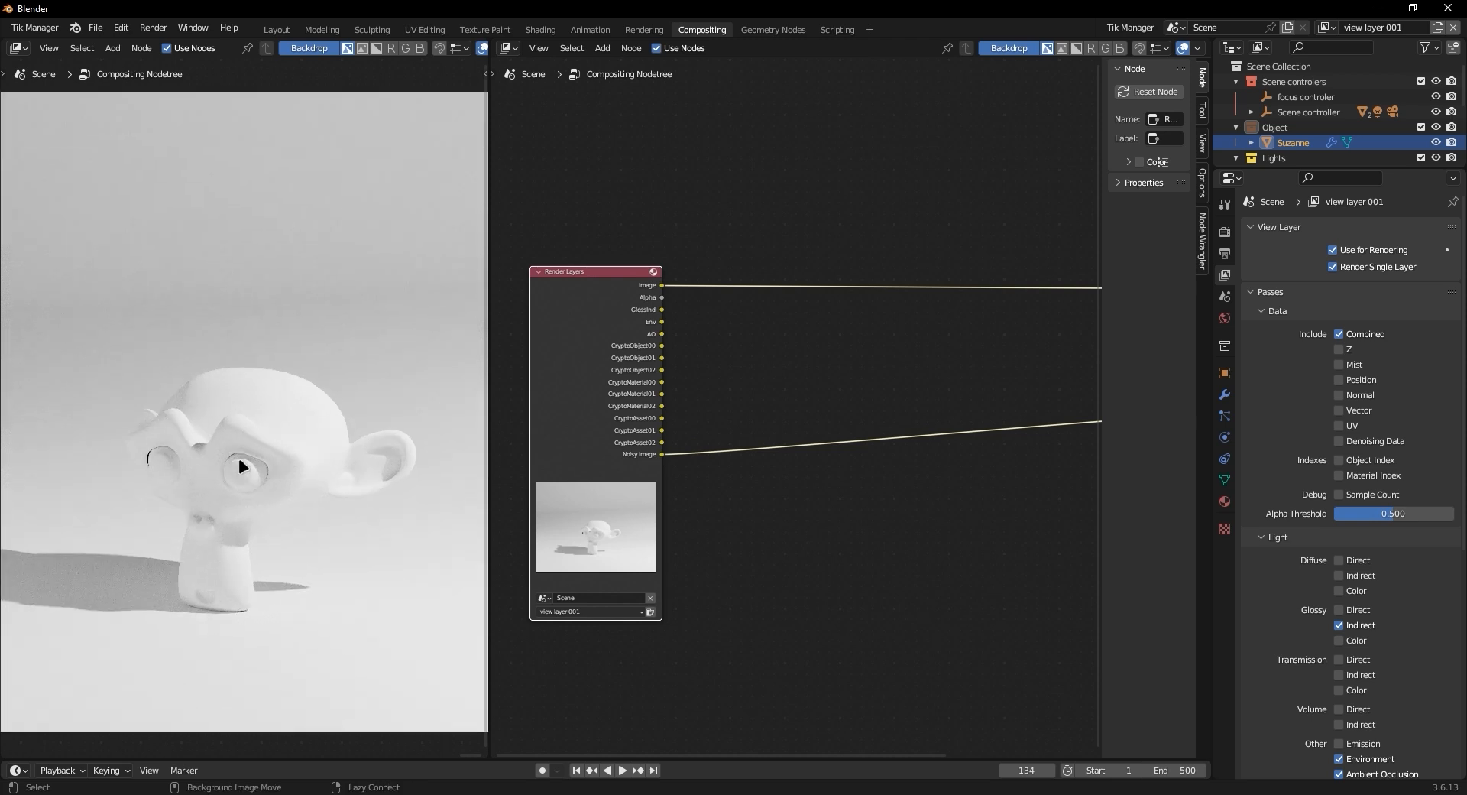
# Compare the Image pass with the Noisy Image pass in the Viewer, and check the render denoising settings
pyautogui.keyDown('ctrl'); pyautogui.keyDown('shift'); pyautogui.click(573, 331); pyautogui.keyUp('shift'); pyautogui.keyUp('ctrl')
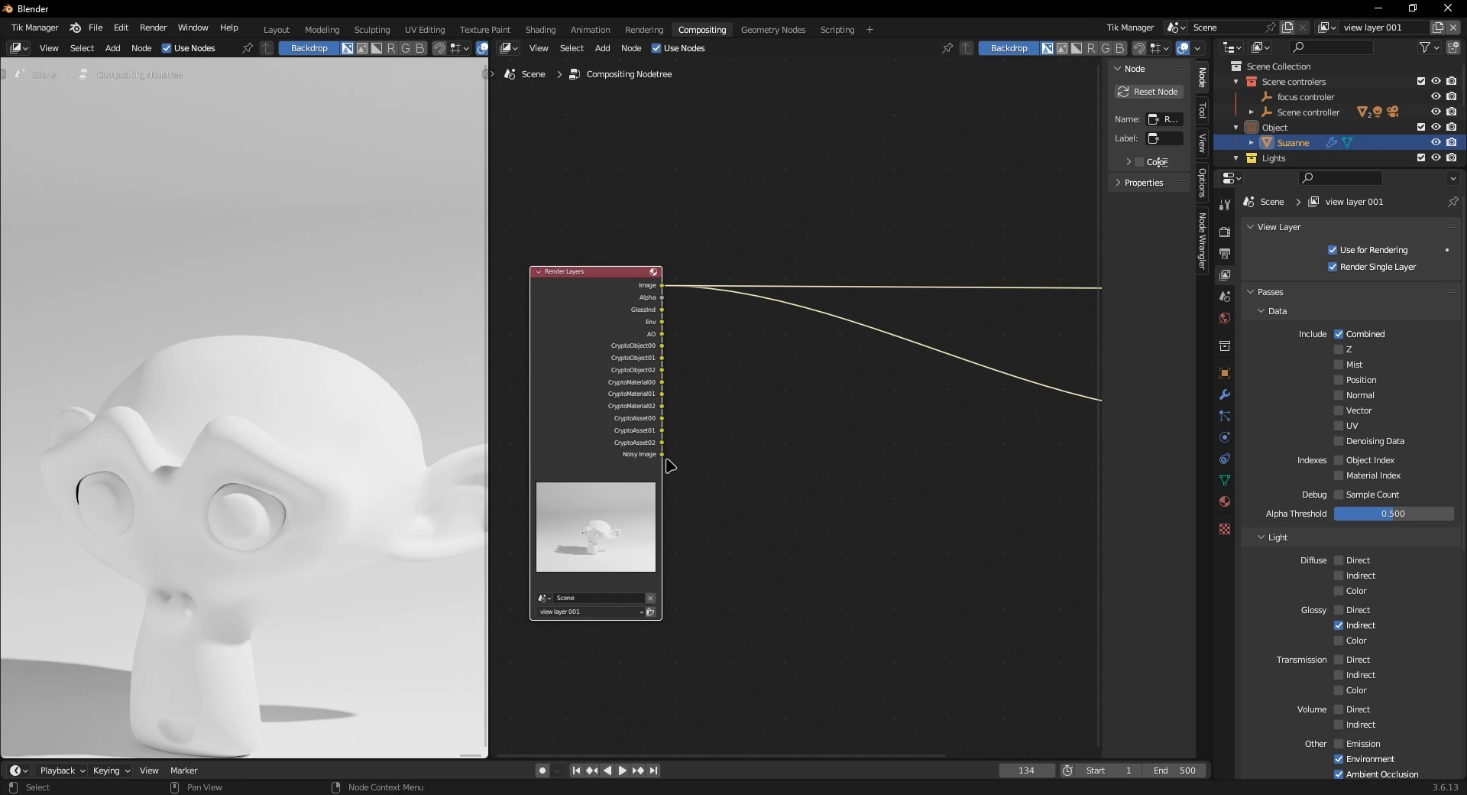
pyautogui.keyDown('ctrl'); pyautogui.keyDown('shift'); pyautogui.click(579, 404); pyautogui.keyUp('shift'); pyautogui.keyUp('ctrl')
pyautogui.keyDown('ctrl'); pyautogui.keyDown('shift'); pyautogui.click(576, 399); pyautogui.keyUp('shift'); pyautogui.keyUp('ctrl')
pyautogui.keyDown('ctrl'); pyautogui.keyDown('shift'); pyautogui.click(577, 398); pyautogui.keyUp('shift'); pyautogui.keyUp('ctrl')
pyautogui.keyDown('ctrl'); pyautogui.keyDown('shift'); pyautogui.click(576, 399); pyautogui.keyUp('shift'); pyautogui.keyUp('ctrl')
pyautogui.keyDown('ctrl'); pyautogui.keyDown('shift'); pyautogui.click(577, 399); pyautogui.keyUp('shift'); pyautogui.keyUp('ctrl')
pyautogui.keyDown('ctrl'); pyautogui.keyDown('shift'); pyautogui.click(576, 399); pyautogui.keyUp('shift'); pyautogui.keyUp('ctrl')
pyautogui.keyDown('ctrl'); pyautogui.keyDown('shift'); pyautogui.click(576, 399); pyautogui.keyUp('shift'); pyautogui.keyUp('ctrl')
pyautogui.keyDown('ctrl'); pyautogui.keyDown('shift'); pyautogui.click(577, 399); pyautogui.keyUp('shift'); pyautogui.keyUp('ctrl')
pyautogui.keyDown('ctrl'); pyautogui.keyDown('shift'); pyautogui.click(576, 399); pyautogui.keyUp('shift'); pyautogui.keyUp('ctrl')
pyautogui.keyDown('ctrl'); pyautogui.keyDown('shift'); pyautogui.click(577, 405); pyautogui.keyUp('shift'); pyautogui.keyUp('ctrl')
pyautogui.keyDown('ctrl'); pyautogui.keyDown('shift'); pyautogui.click(577, 405); pyautogui.keyUp('shift'); pyautogui.keyUp('ctrl')
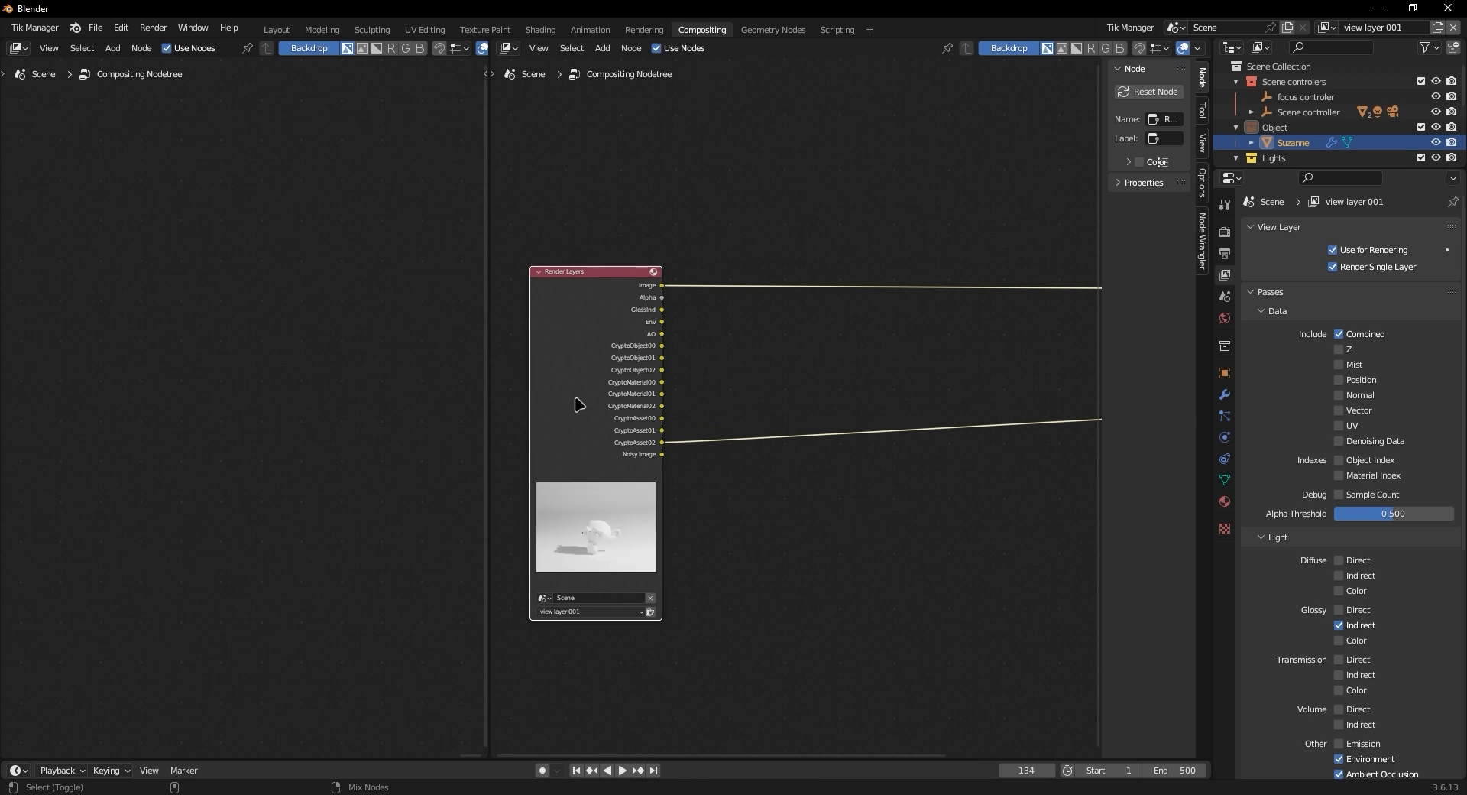
pyautogui.keyDown('ctrl'); pyautogui.keyDown('shift'); pyautogui.click(577, 405); pyautogui.keyUp('shift'); pyautogui.keyUp('ctrl')
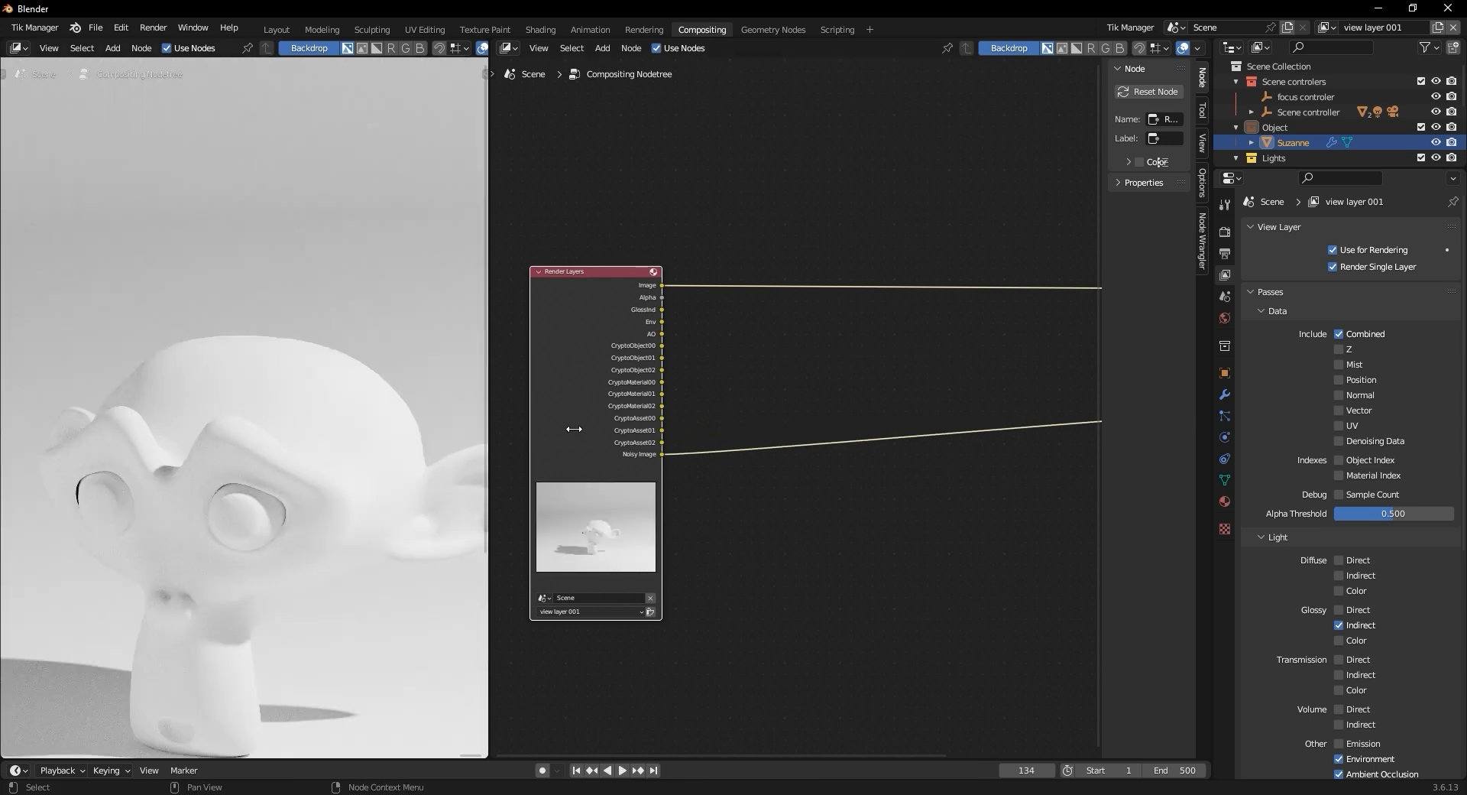
pyautogui.click(1225, 233)
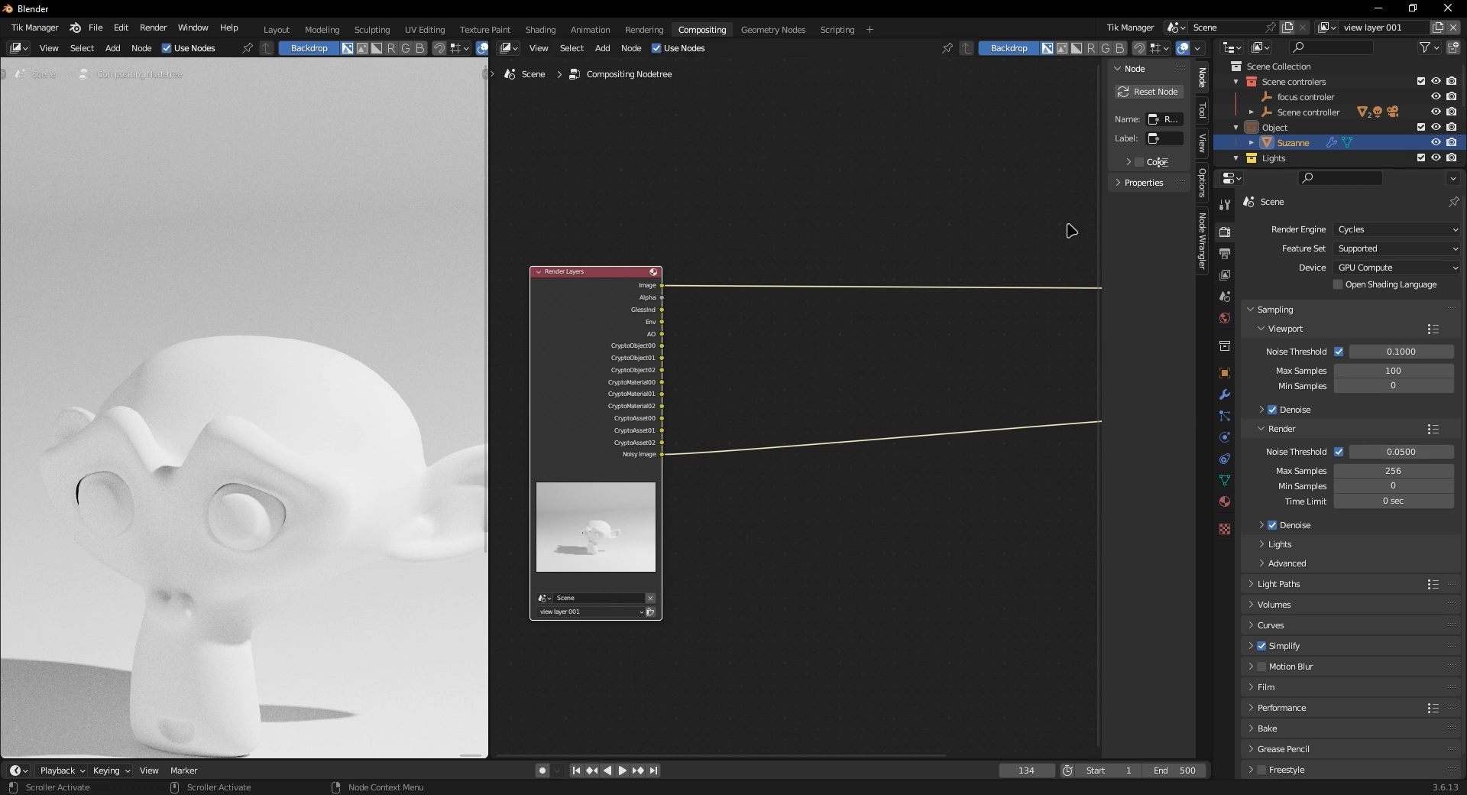
pyautogui.click(1225, 276)
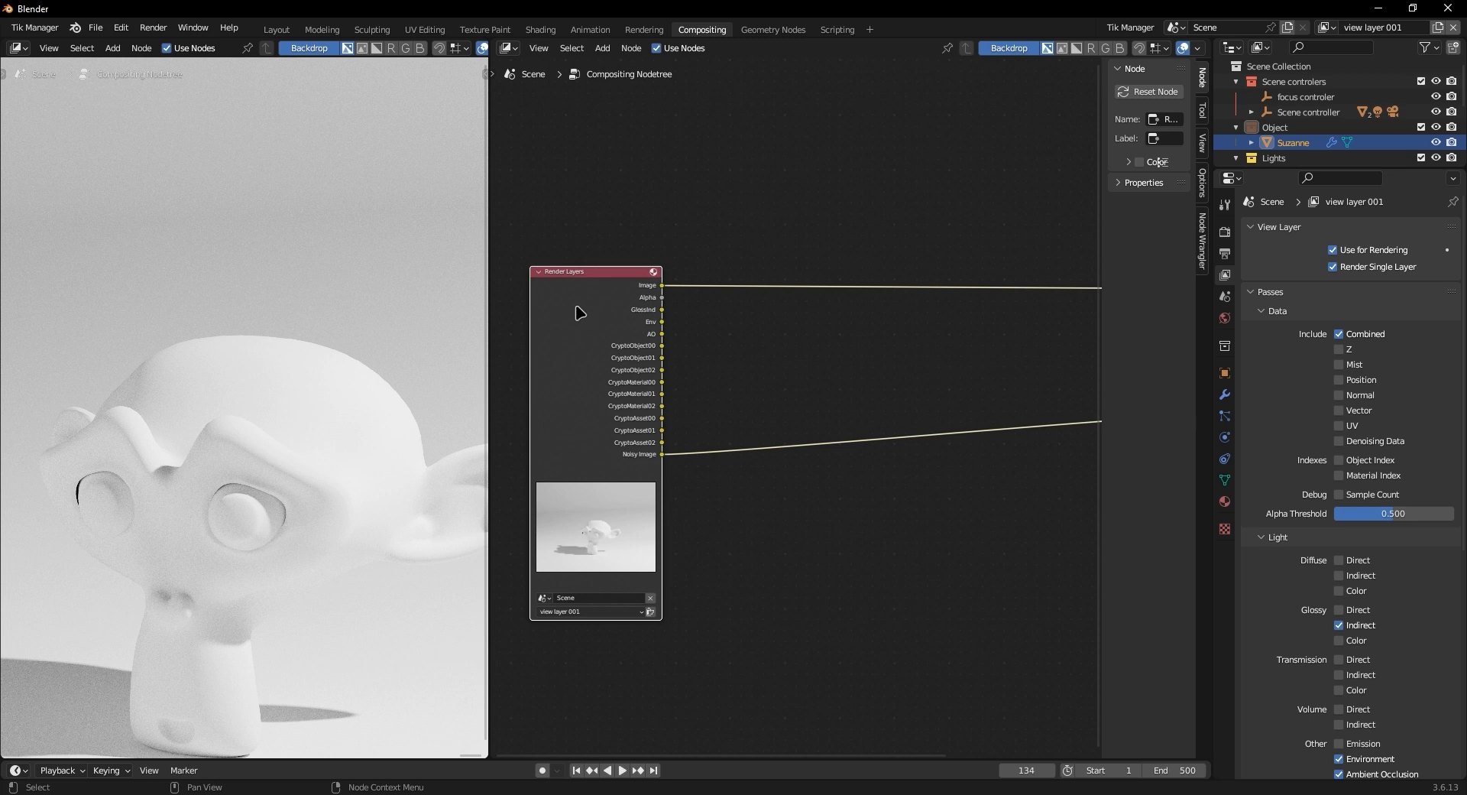
# Move the Viewer node further down, leaving free space between it and the Composite node
pyautogui.scroll(-2, 776, 334)
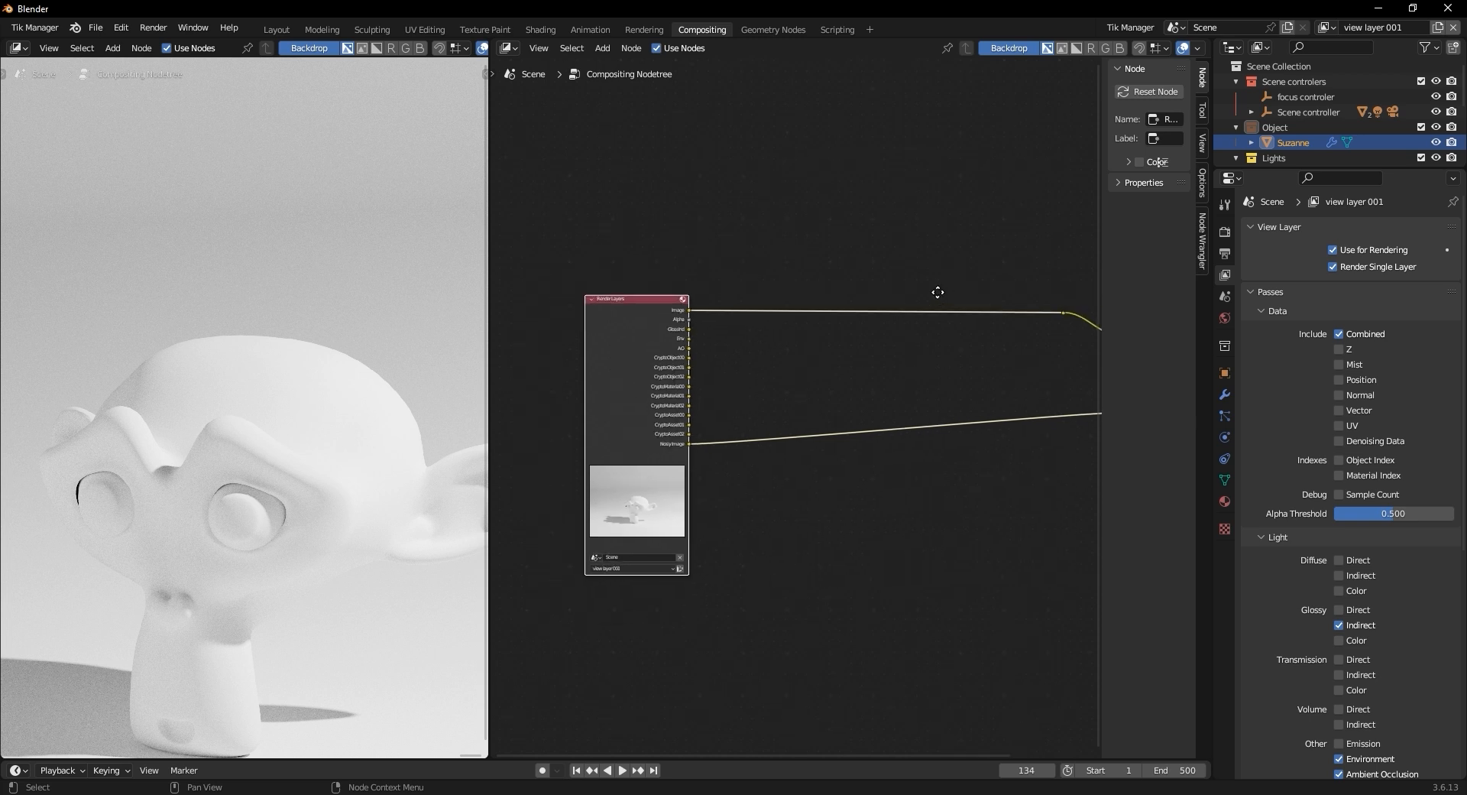
pyautogui.moveTo(936, 288); pyautogui.dragTo(814, 241, button='middle')
pyautogui.scroll(1, 902, 257)
pyautogui.moveTo(940, 259); pyautogui.dragTo(816, 288, button='middle')
pyautogui.click(952, 361)
pyautogui.moveTo(952, 362); pyautogui.dragTo(941, 471)
pyautogui.moveTo(802, 370); pyautogui.dragTo(928, 441, button='middle')
pyautogui.scroll(-3, 933, 443)
pyautogui.scroll(-1, 933, 444)
pyautogui.moveTo(1025, 508); pyautogui.dragTo(1017, 516)
pyautogui.scroll(2, 662, 402)
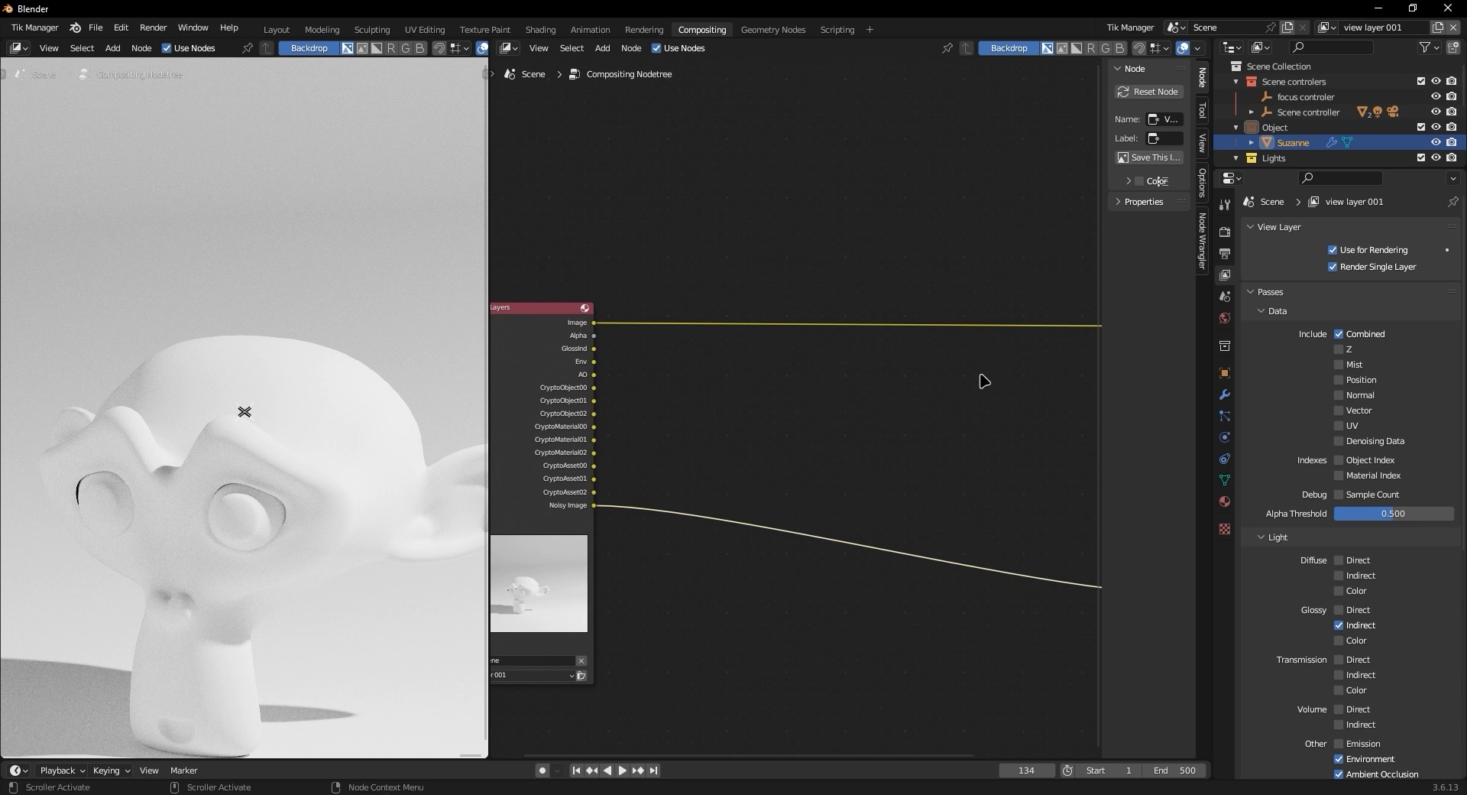
# Add a File Output node and place it between the Composite and Viewer nodes
pyautogui.hotkey('shift', 'a')
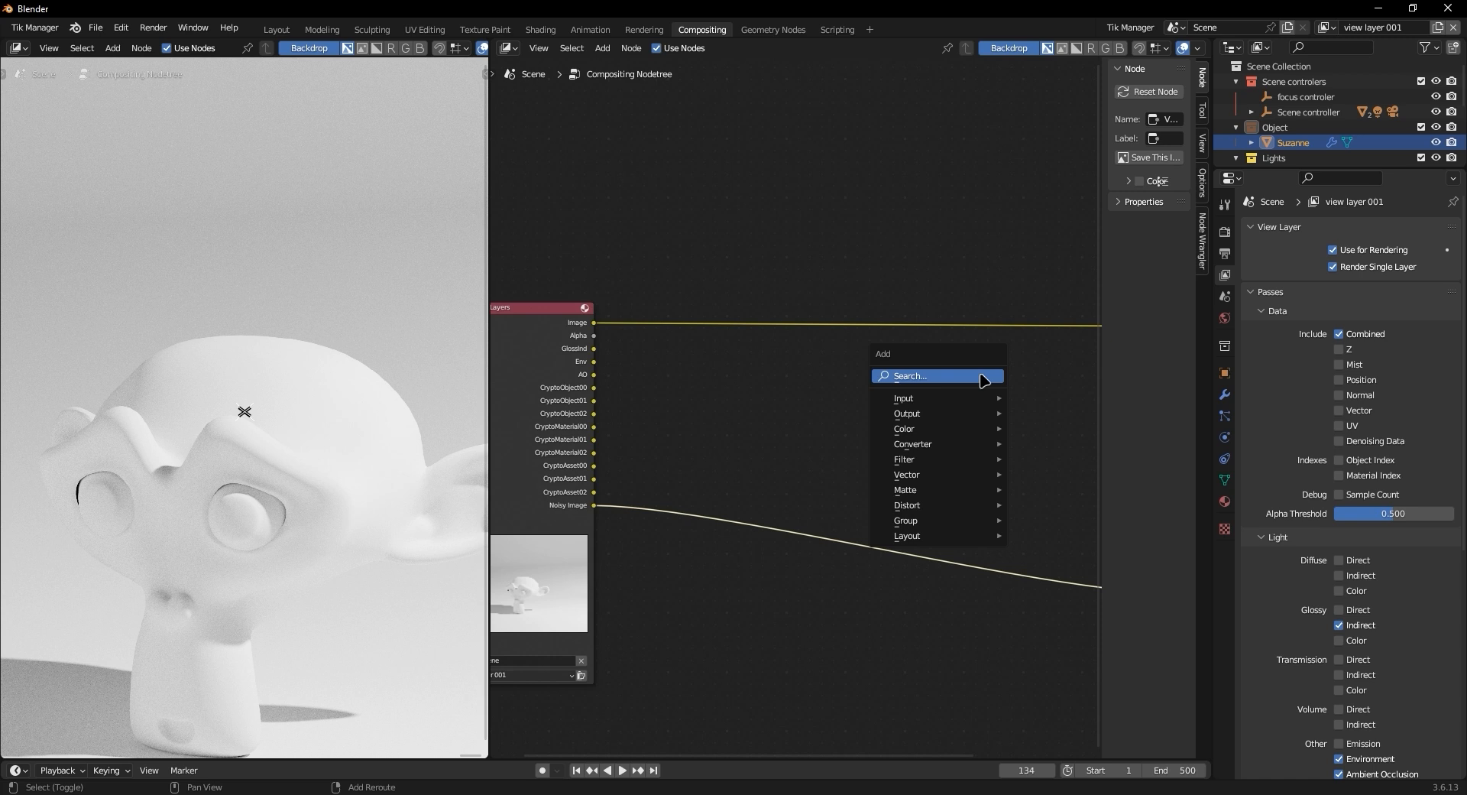
pyautogui.click(983, 379)
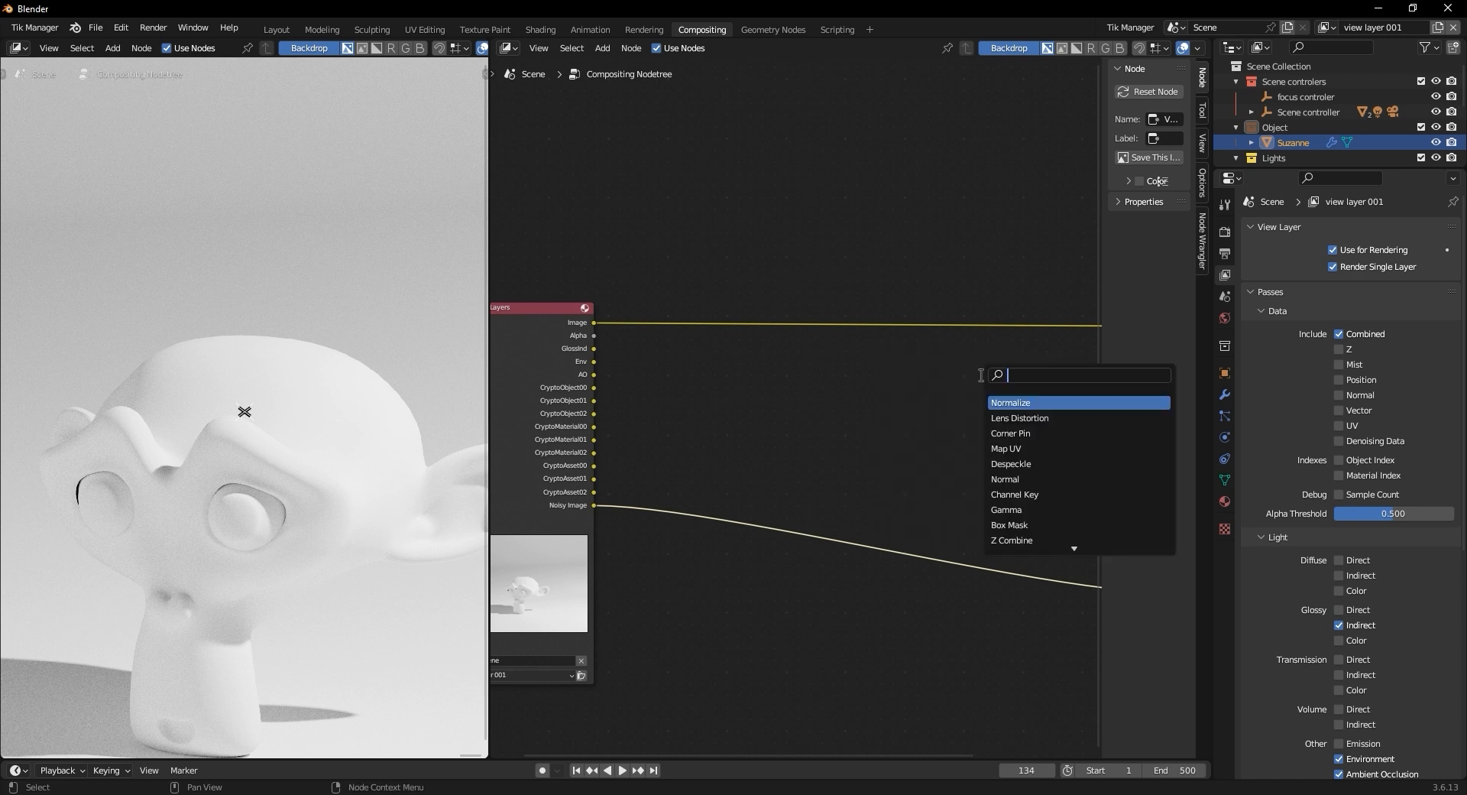
pyautogui.write('out')
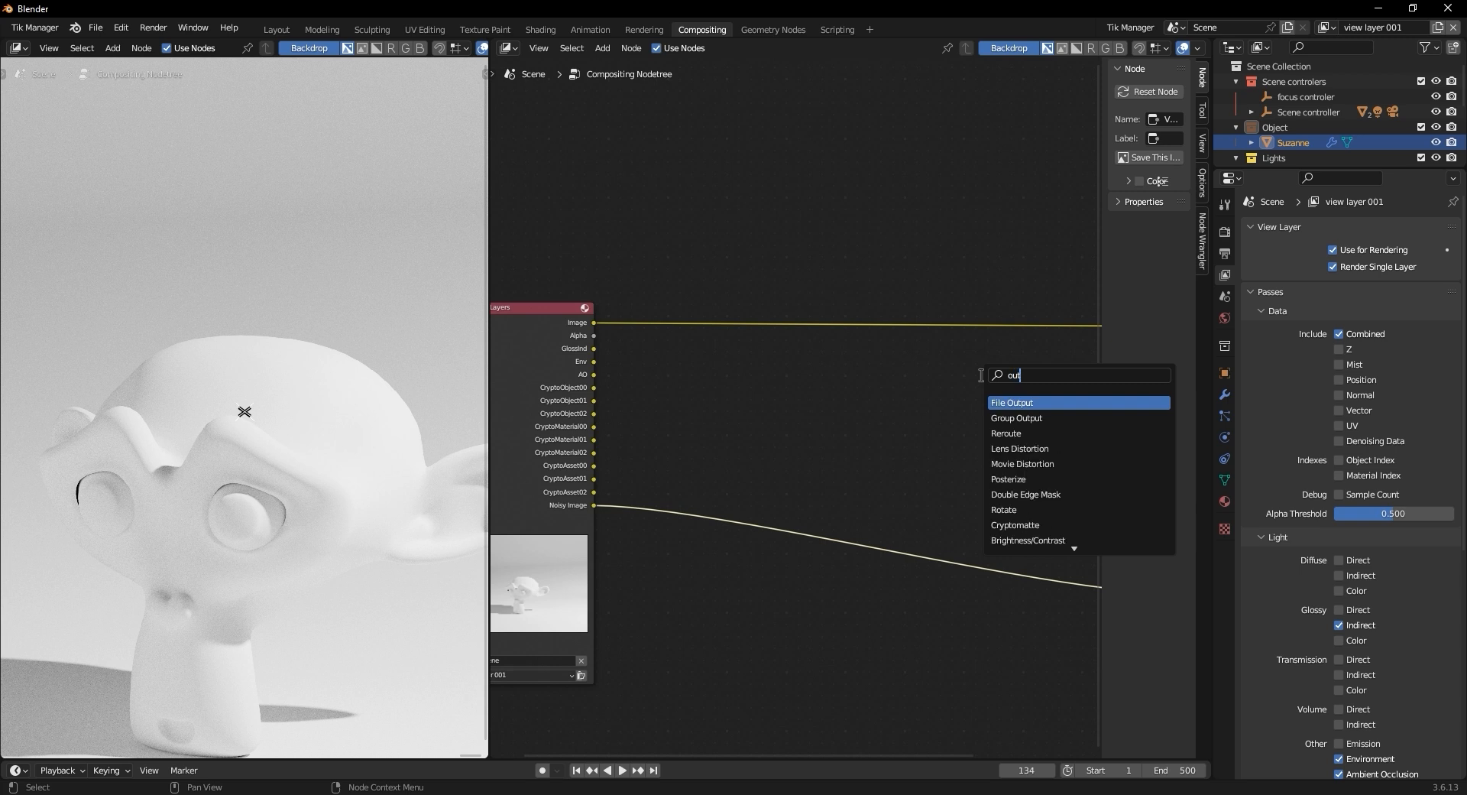
pyautogui.press('Return')
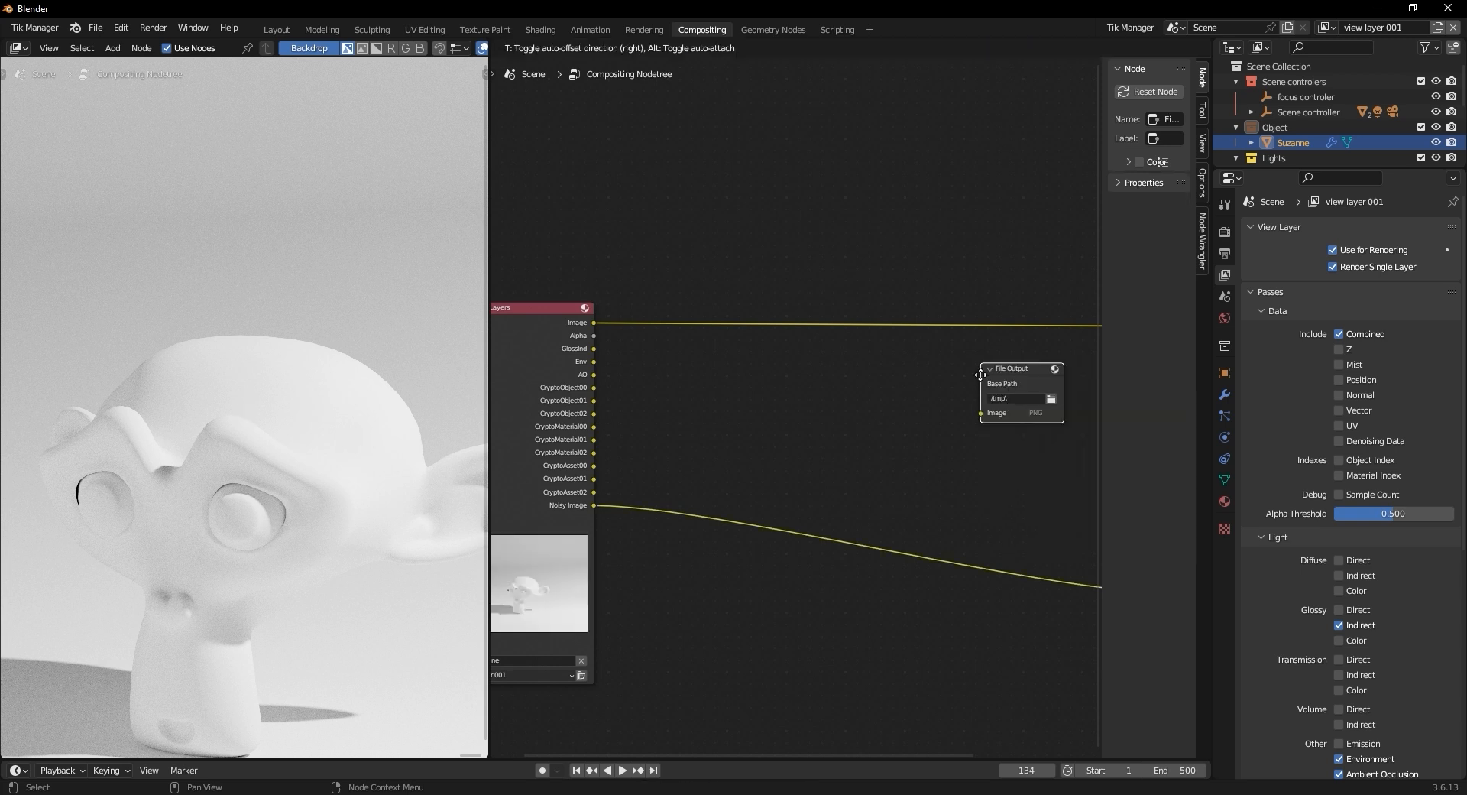
pyautogui.moveTo(916, 439); pyautogui.dragTo(686, 390, button='middle')
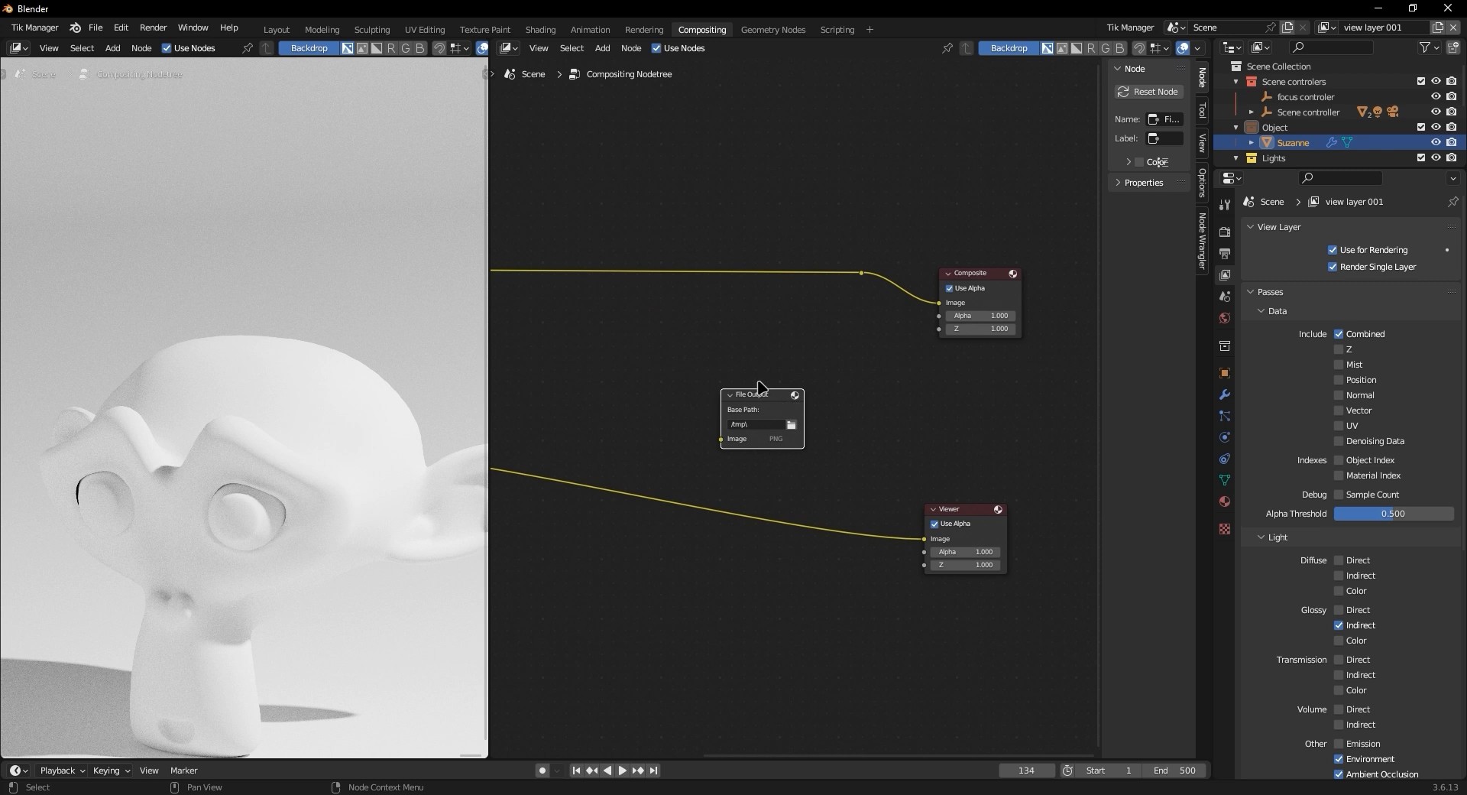
pyautogui.moveTo(776, 396); pyautogui.dragTo(916, 399)
# Widen the node editor's sidebar and expand the File Output node's properties there
pyautogui.moveTo(805, 402); pyautogui.dragTo(966, 386, button='middle')
pyautogui.scroll(-5, 966, 389)
pyautogui.scroll(5, 986, 412)
pyautogui.moveTo(1039, 435); pyautogui.dragTo(883, 438, button='middle')
pyautogui.scroll(3, 881, 438)
pyautogui.scroll(9, 882, 439)
pyautogui.moveTo(1032, 472); pyautogui.dragTo(790, 465, button='middle')
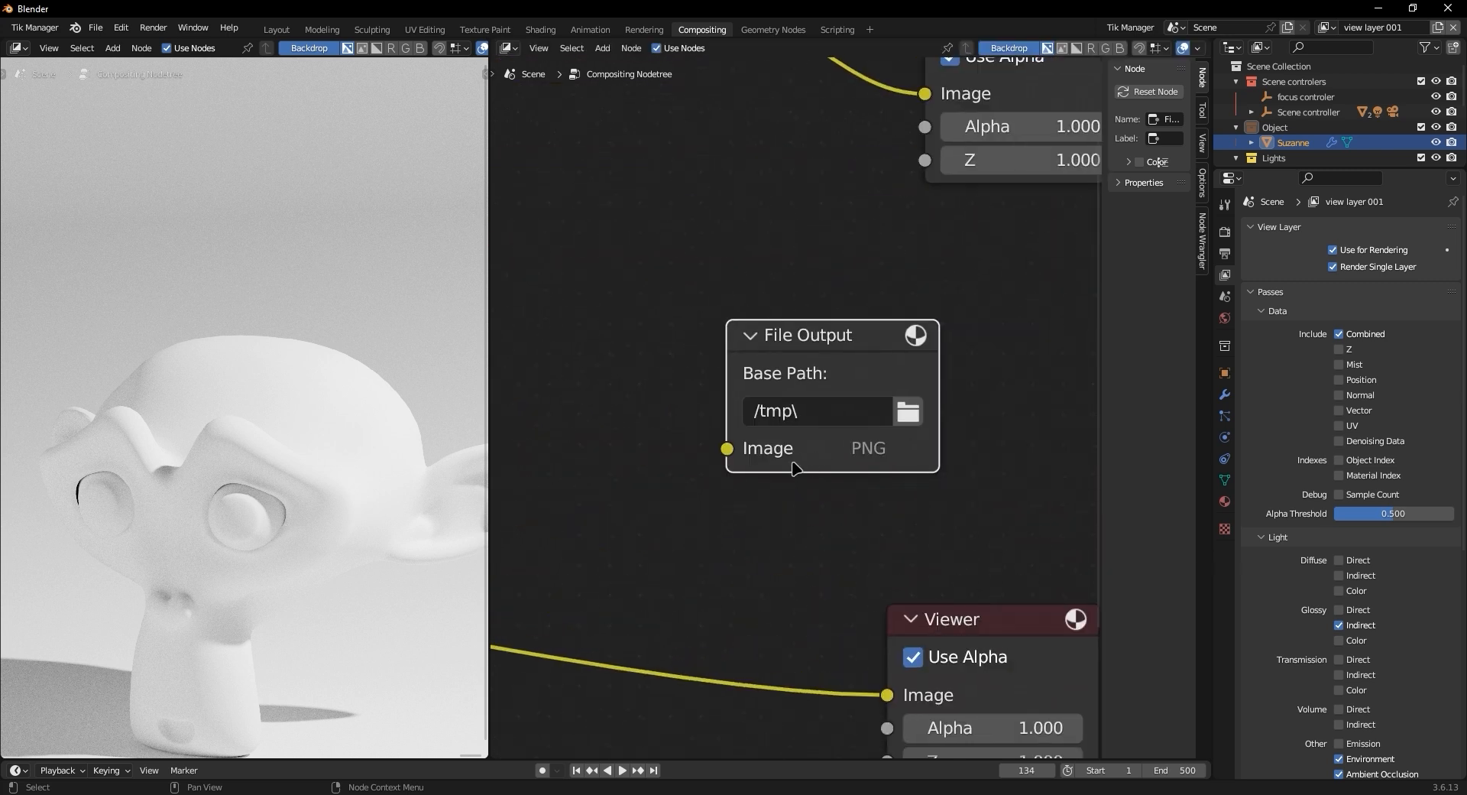
pyautogui.scroll(2, 790, 464)
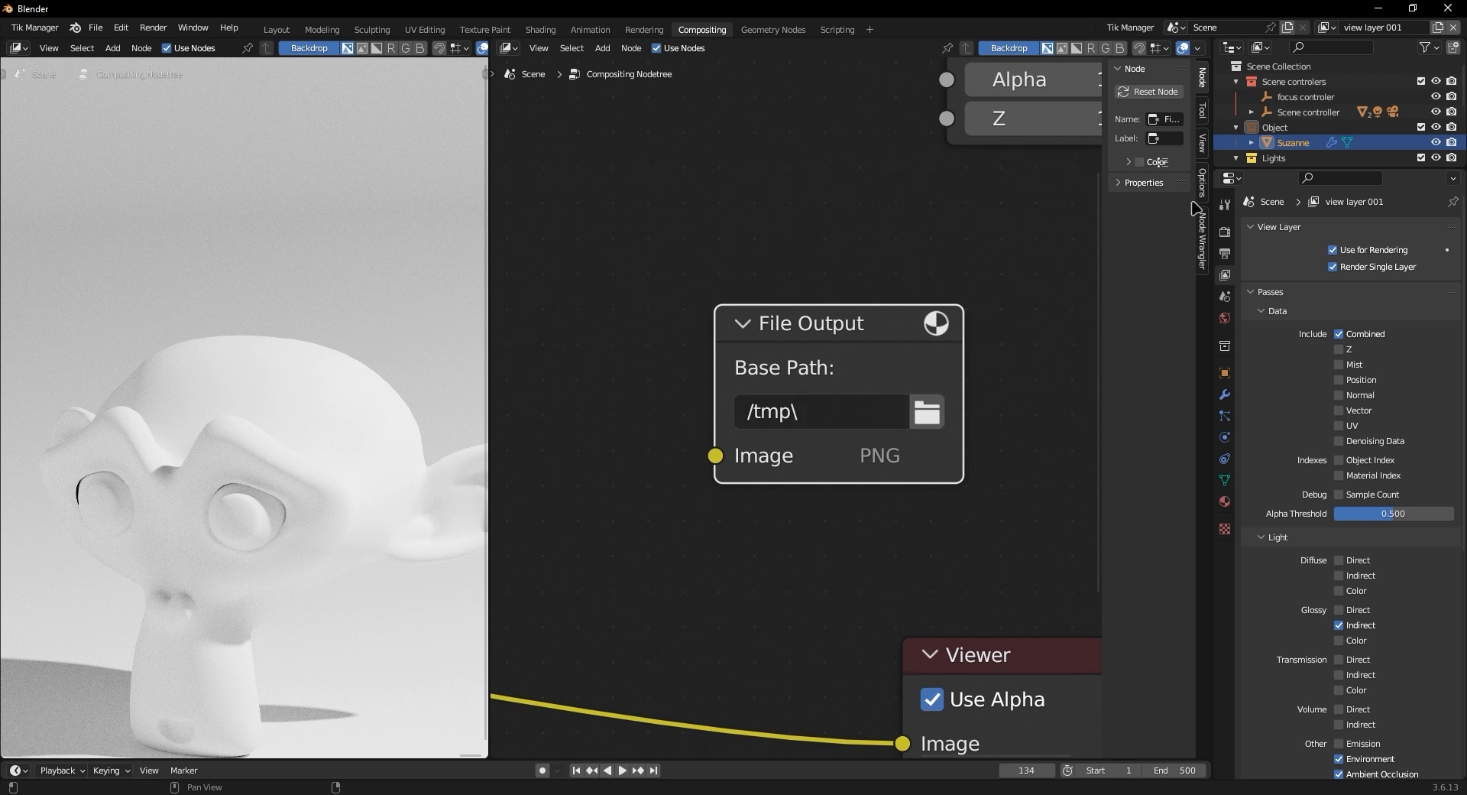
pyautogui.moveTo(1100, 236); pyautogui.dragTo(983, 229)
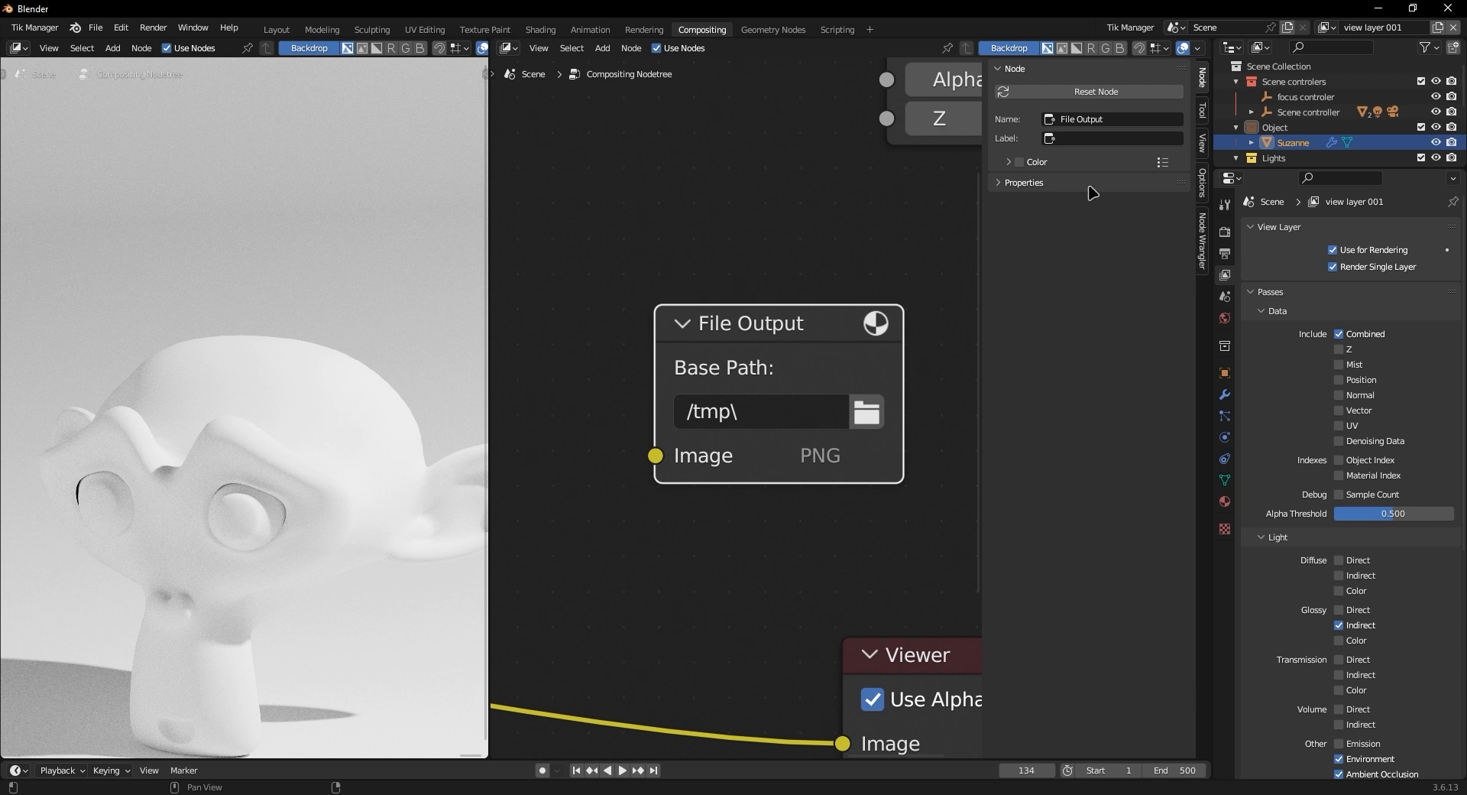
pyautogui.press('n')
pyautogui.press('n')
pyautogui.click(1090, 187)
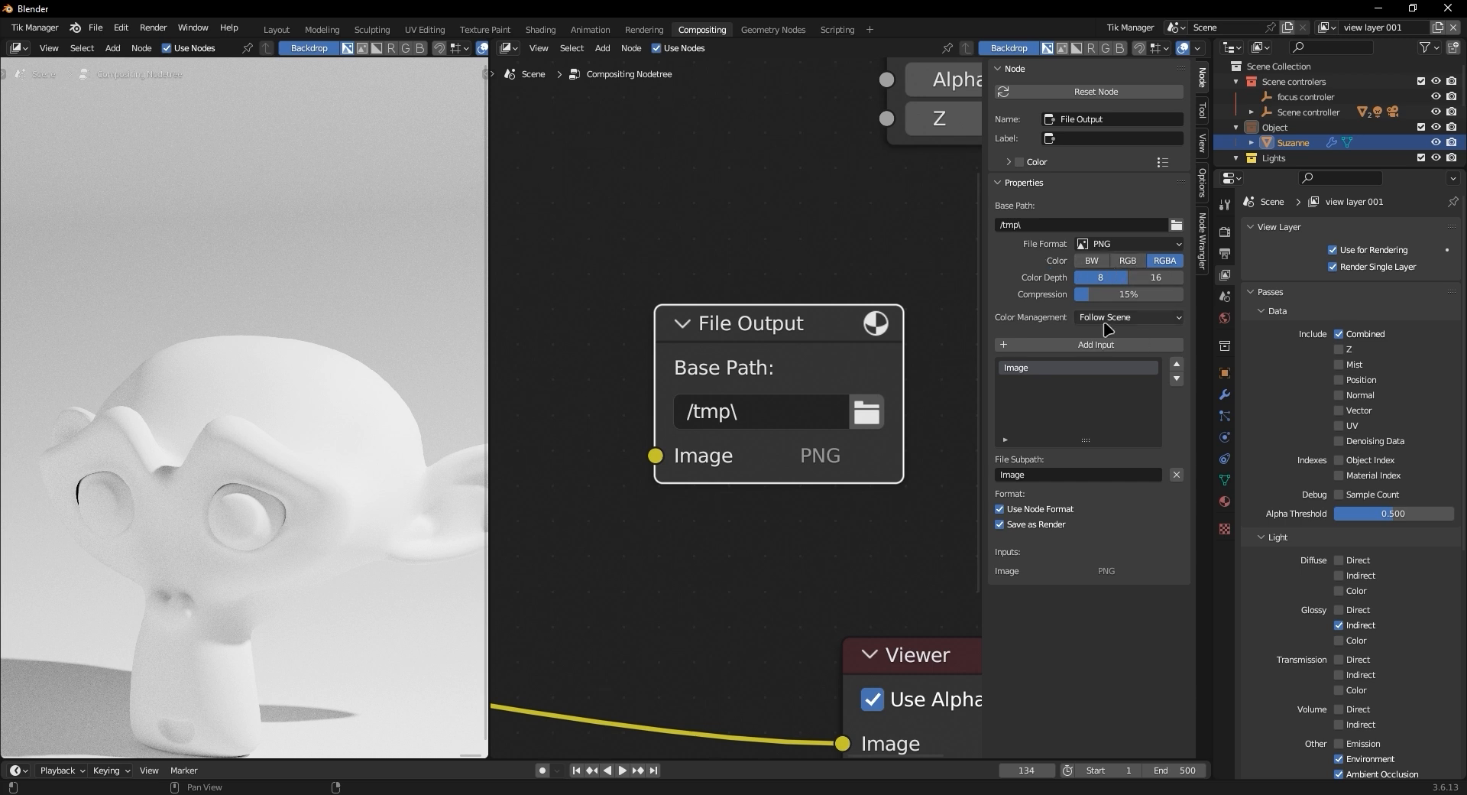
# Switch the File Output node's color management to Override to review its options, and return it to Follow Scene
pyautogui.click(1129, 318)
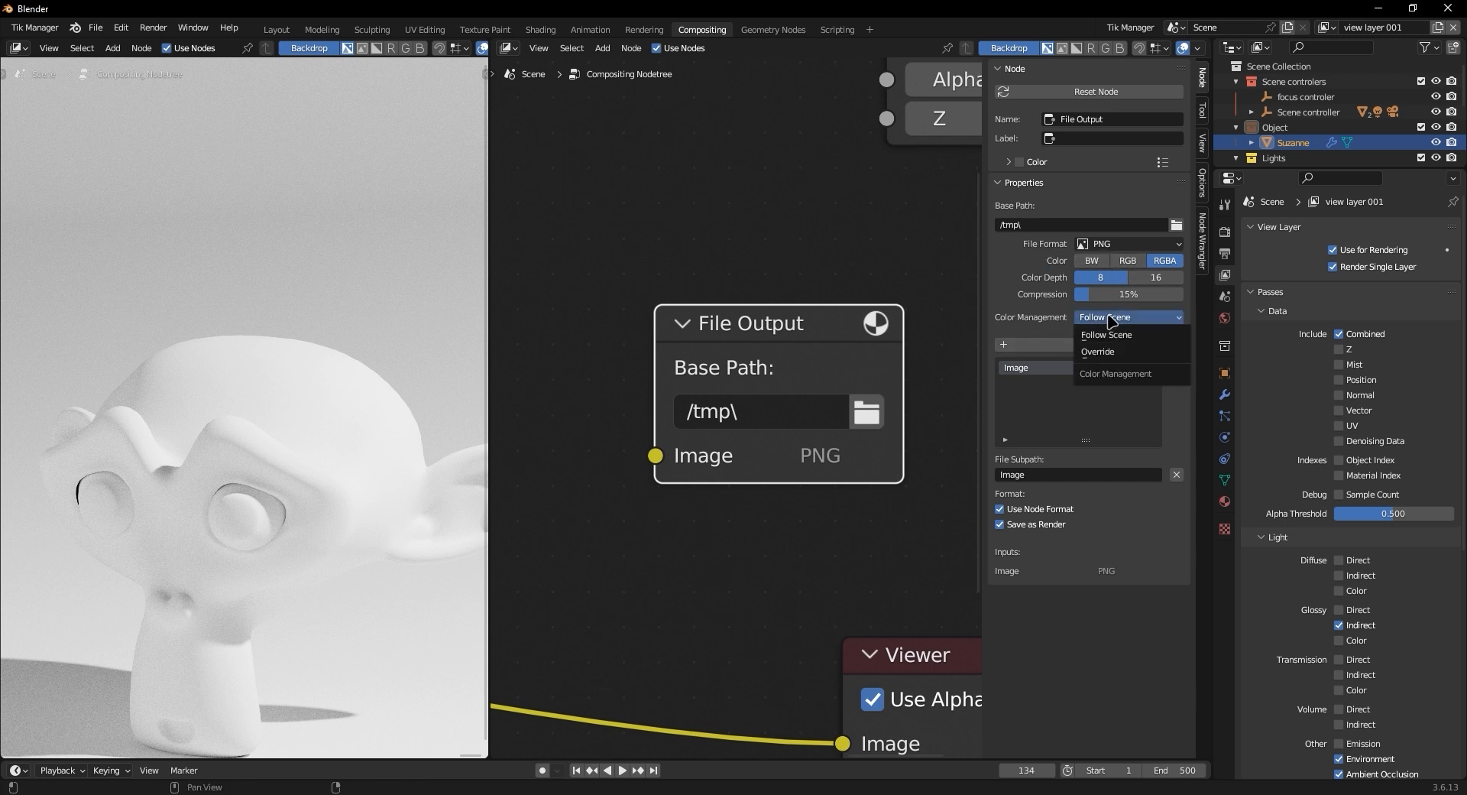
pyautogui.click(1148, 318)
pyautogui.click(1146, 318)
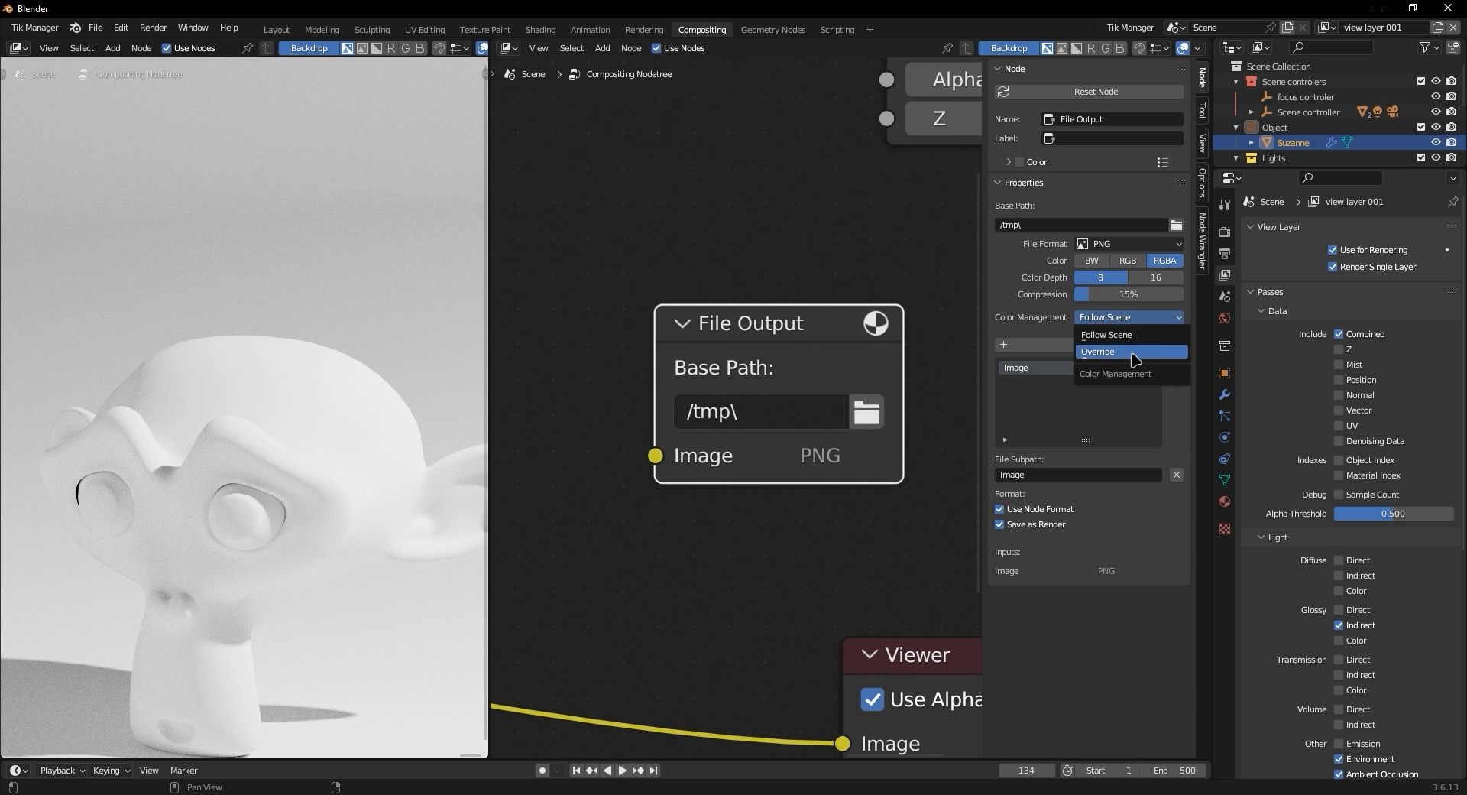
pyautogui.click(1098, 352)
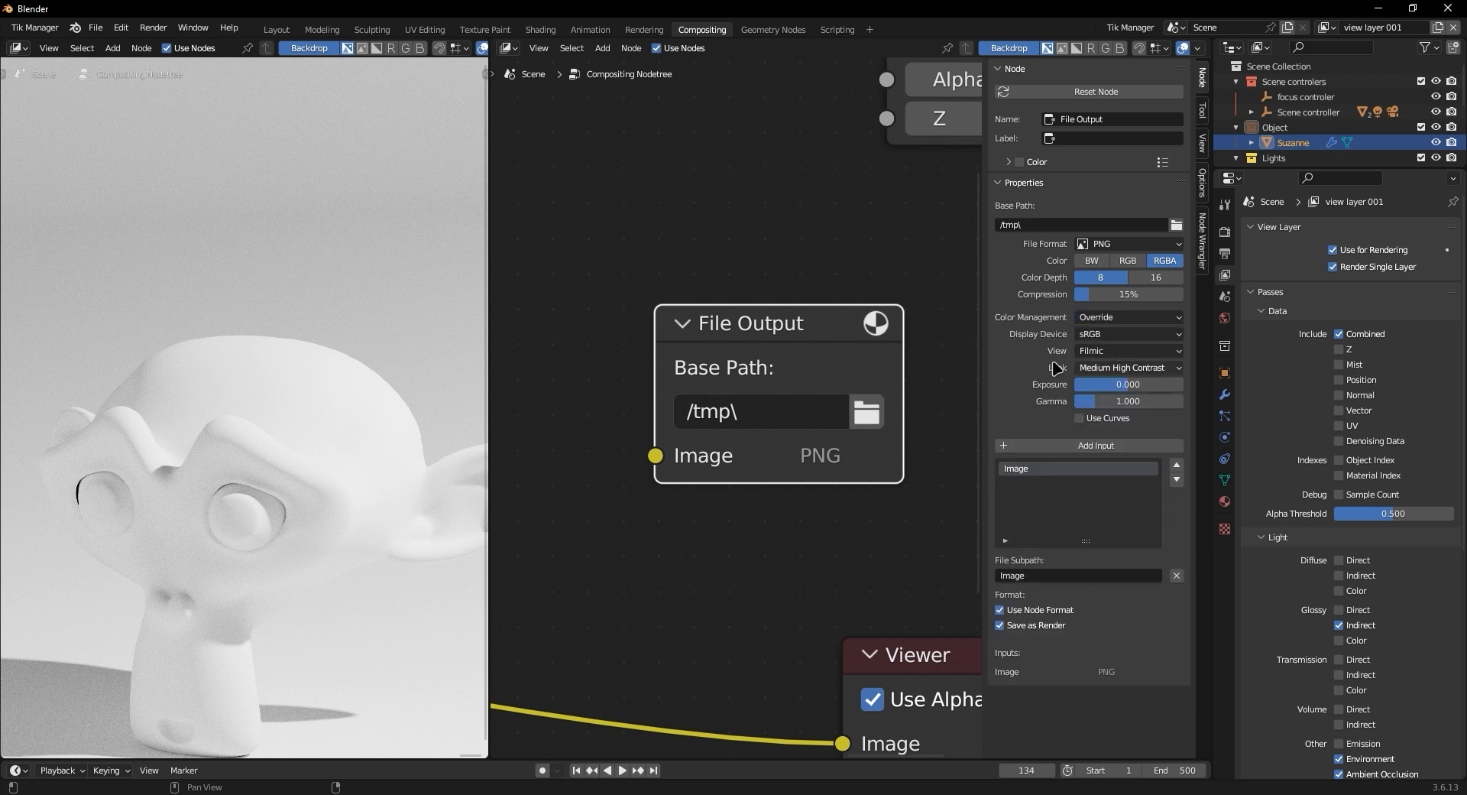
pyautogui.click(1124, 320)
pyautogui.click(1128, 324)
pyautogui.scroll(-1, 795, 246)
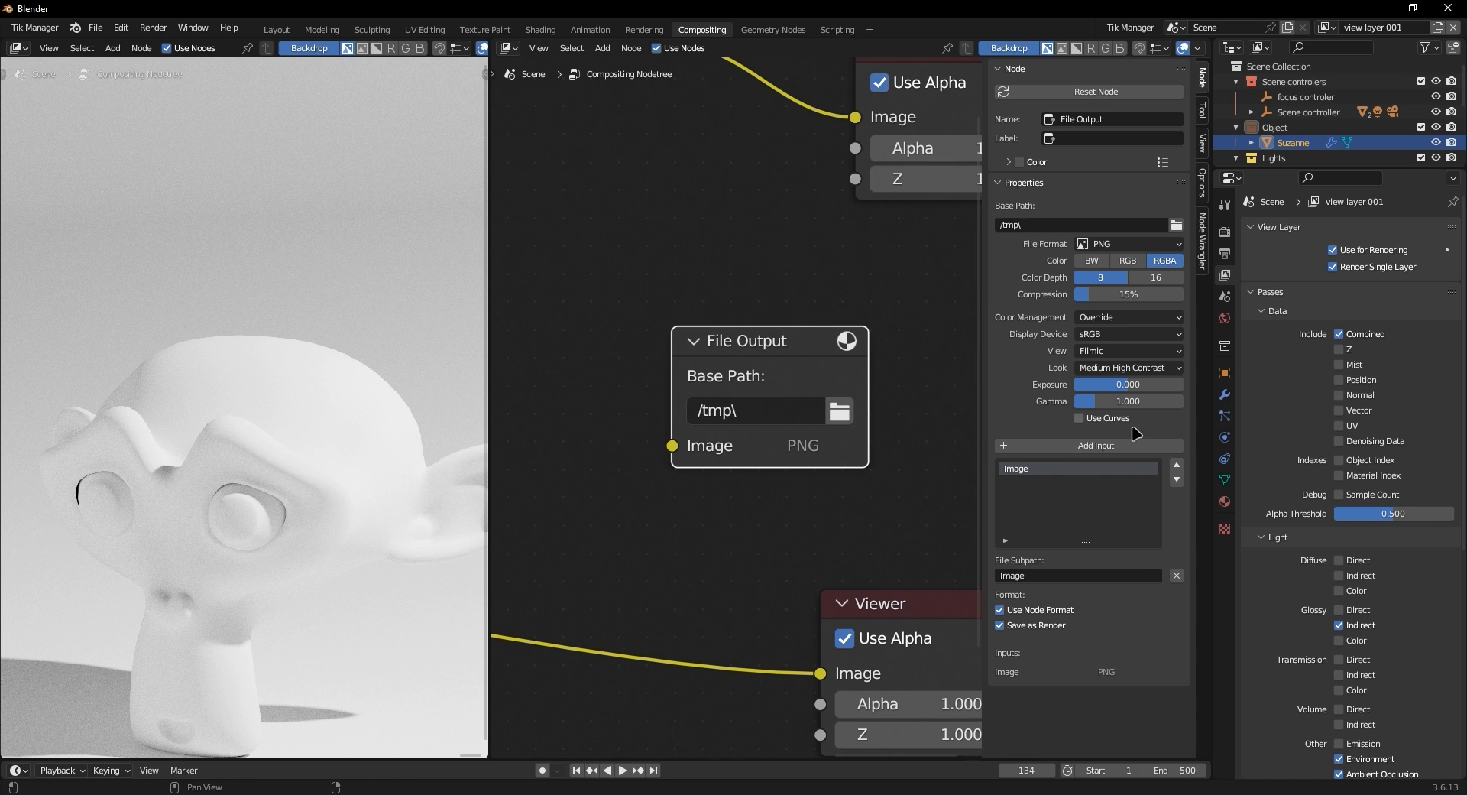
pyautogui.click(1104, 316)
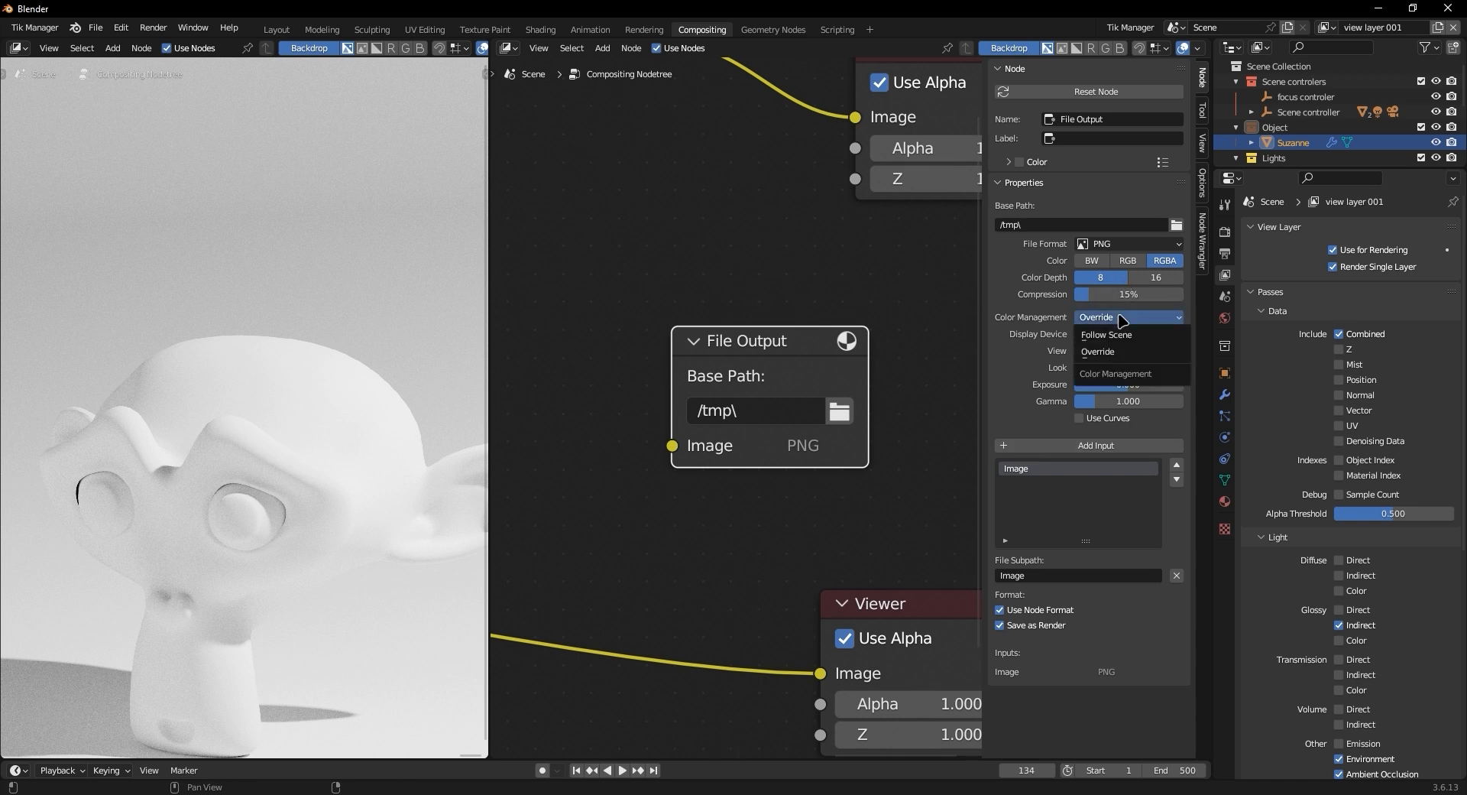
pyautogui.click(1147, 340)
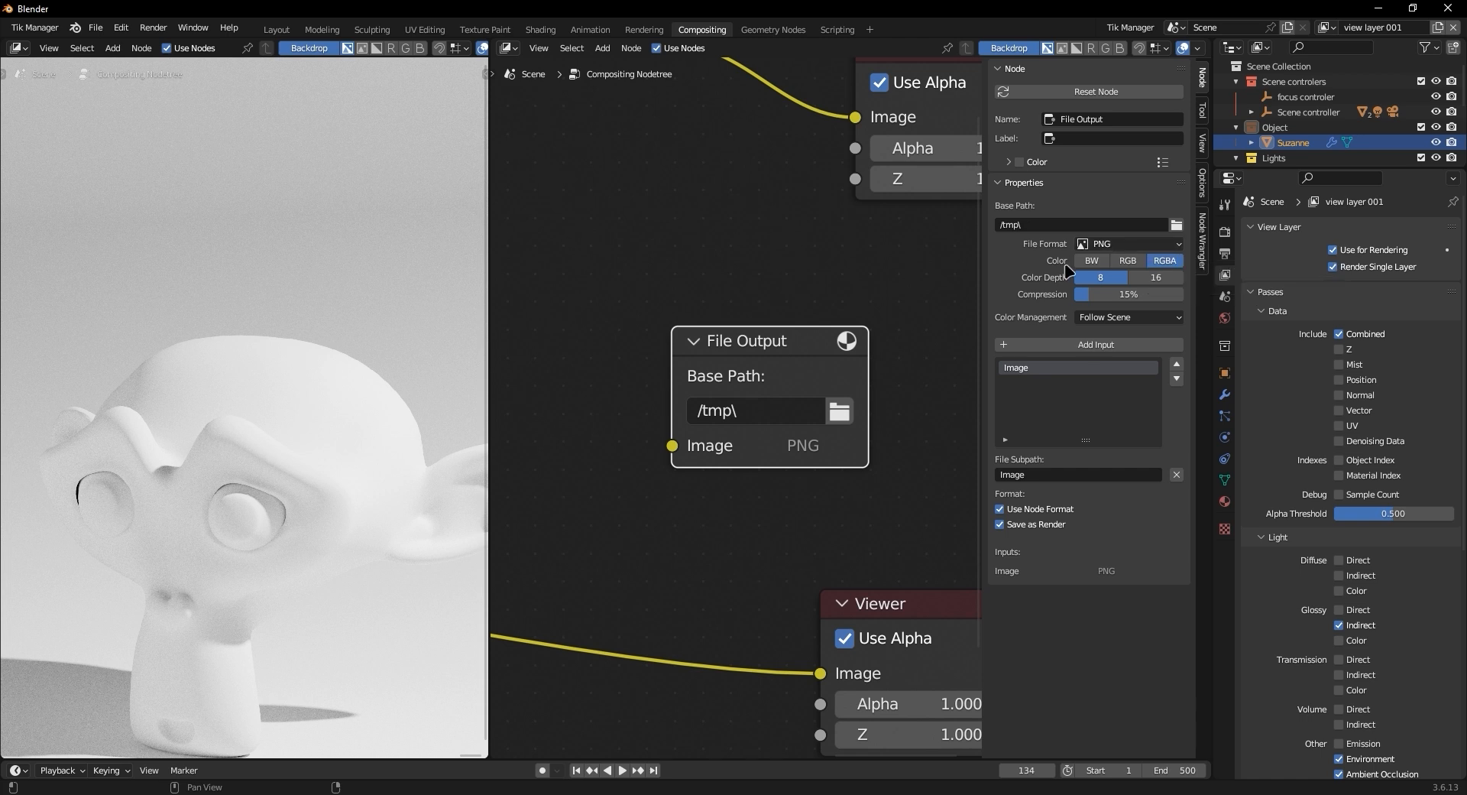
# Rename the File Output node's Image input to Alpha and add a second input named AO
pyautogui.doubleClick(1027, 368)
pyautogui.write('Alpha')
pyautogui.press('Return')
pyautogui.click(1058, 345)
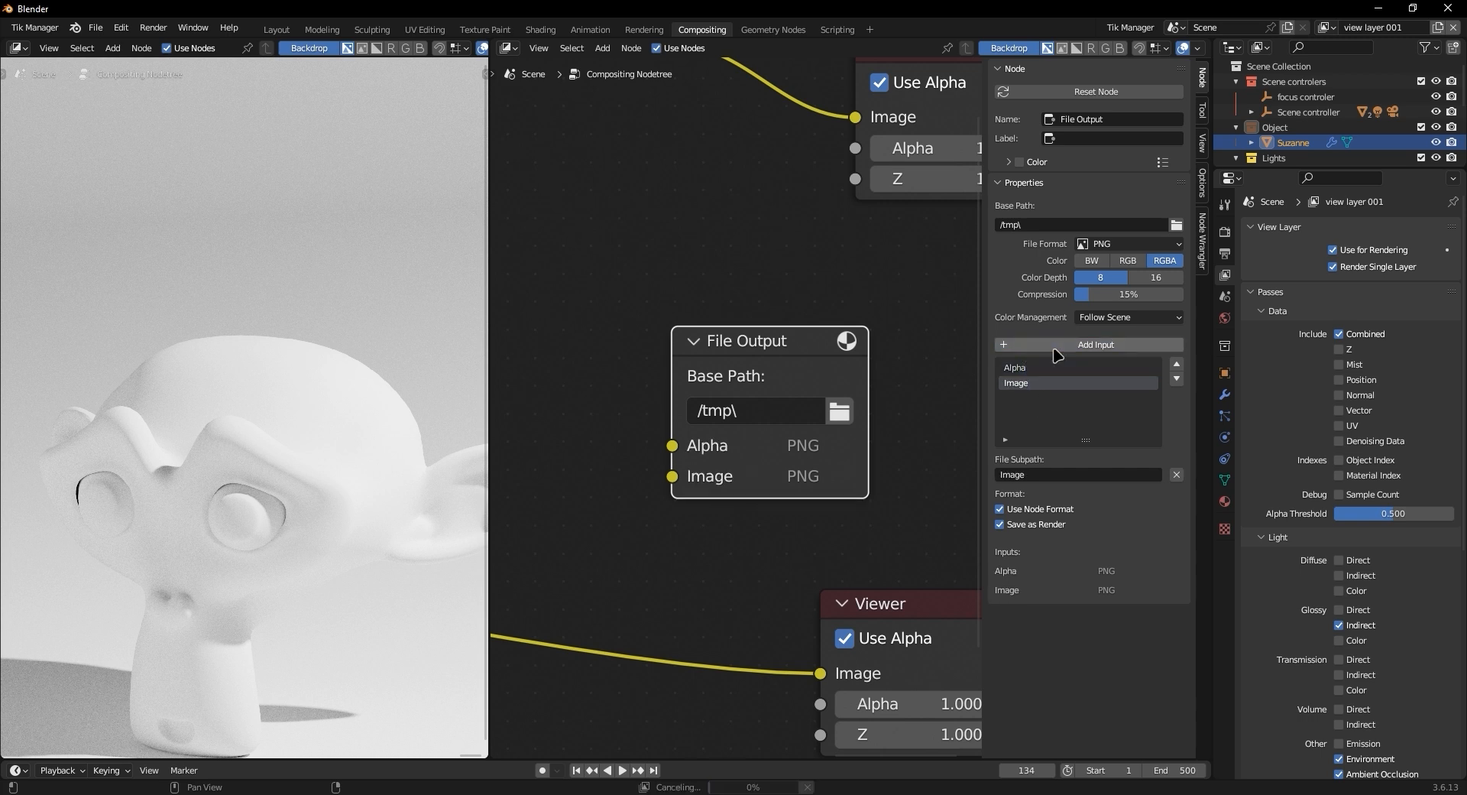
pyautogui.doubleClick(1023, 384)
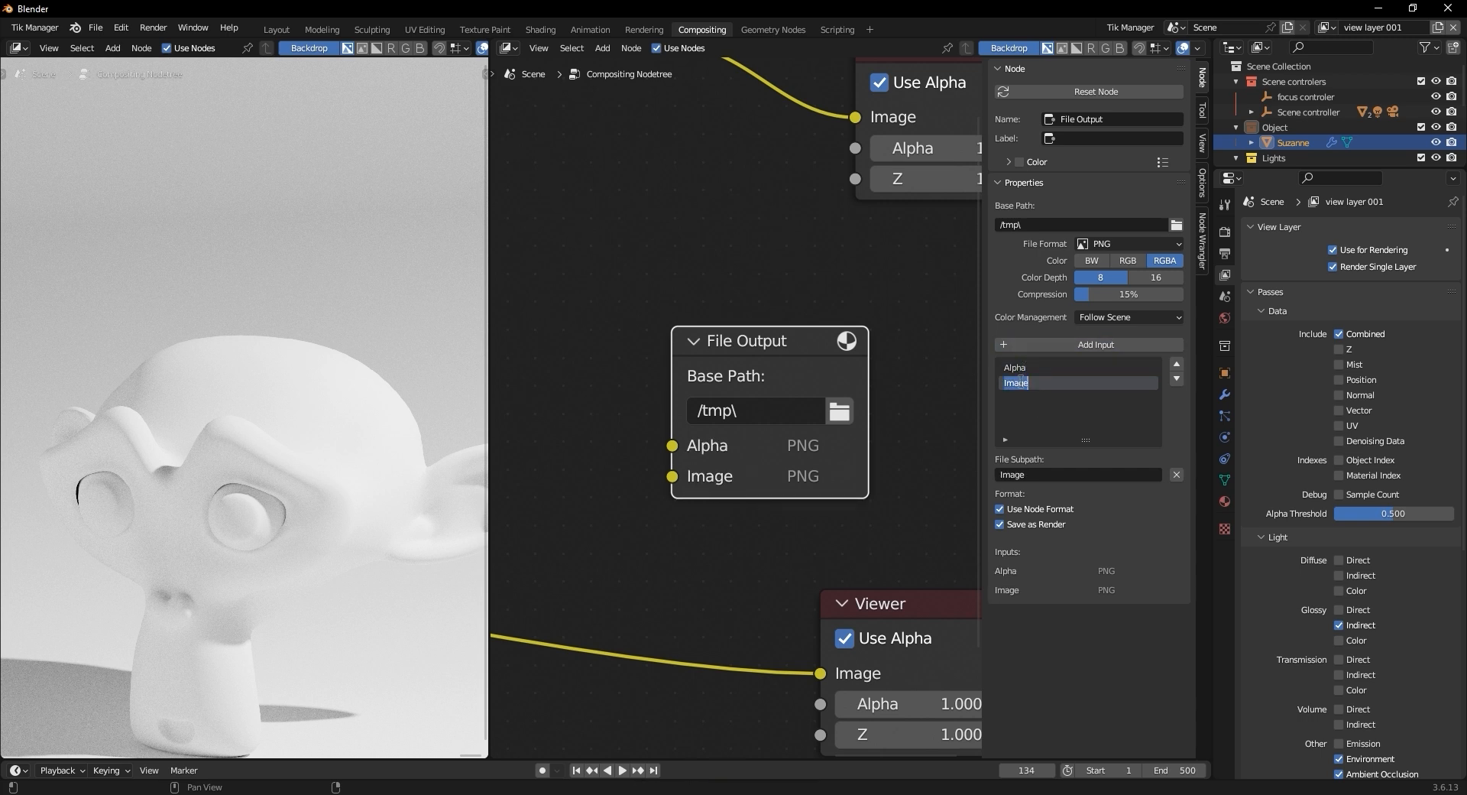
pyautogui.write('A')
pyautogui.press('Return')
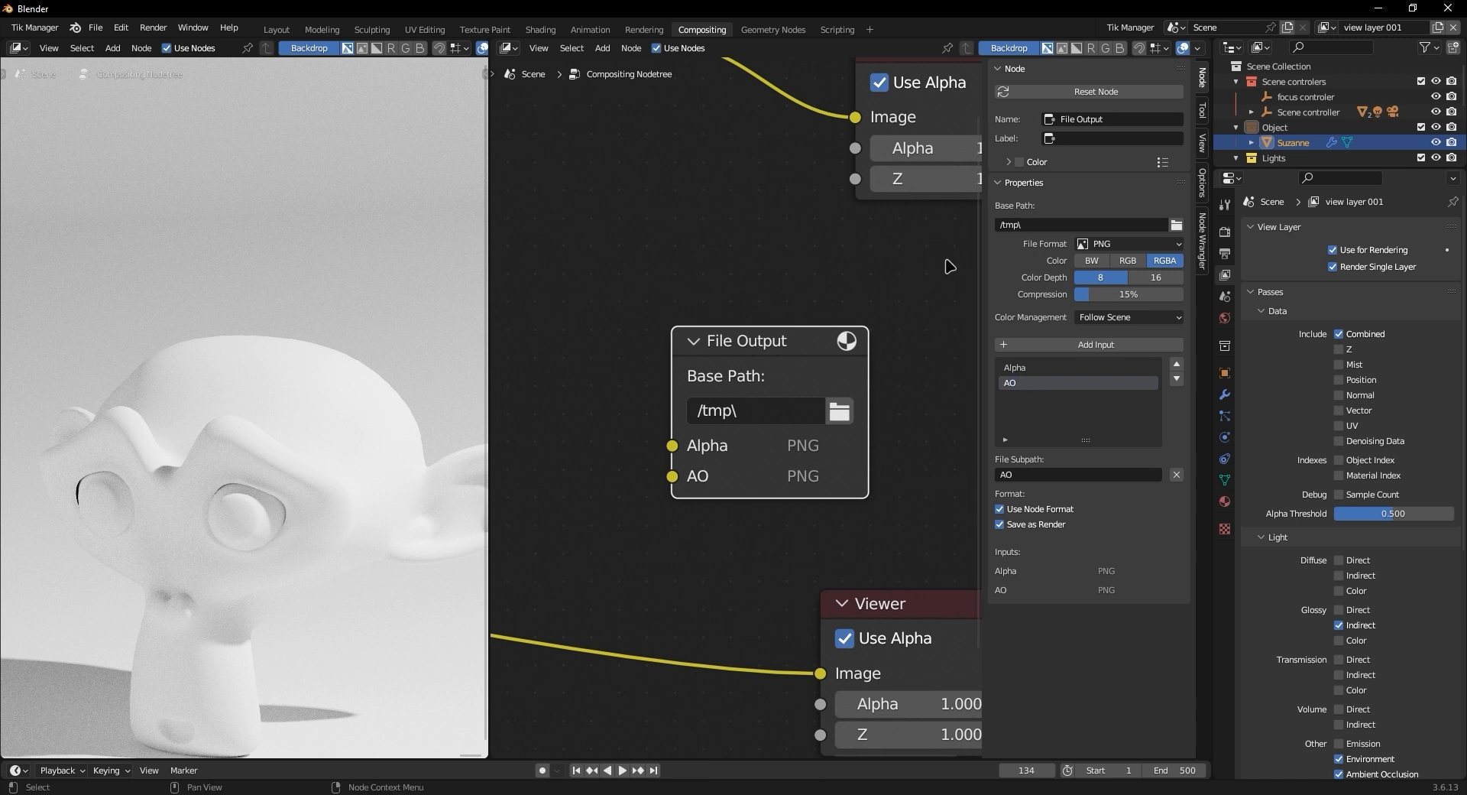
# Check the available Render Layers passes and add a third File Output input named Noisy Image
pyautogui.scroll(-5, 749, 327)
pyautogui.moveTo(671, 353); pyautogui.dragTo(756, 350, button='middle')
pyautogui.scroll(-2, 760, 380)
pyautogui.scroll(2, 759, 380)
pyautogui.scroll(2, 585, 385)
pyautogui.moveTo(585, 384)
pyautogui.mouseDown(button='middle')
pyautogui.moveTo(720, 381)
pyautogui.moveTo(601, 395)
pyautogui.mouseUp(button='middle')
pyautogui.click(1096, 344)
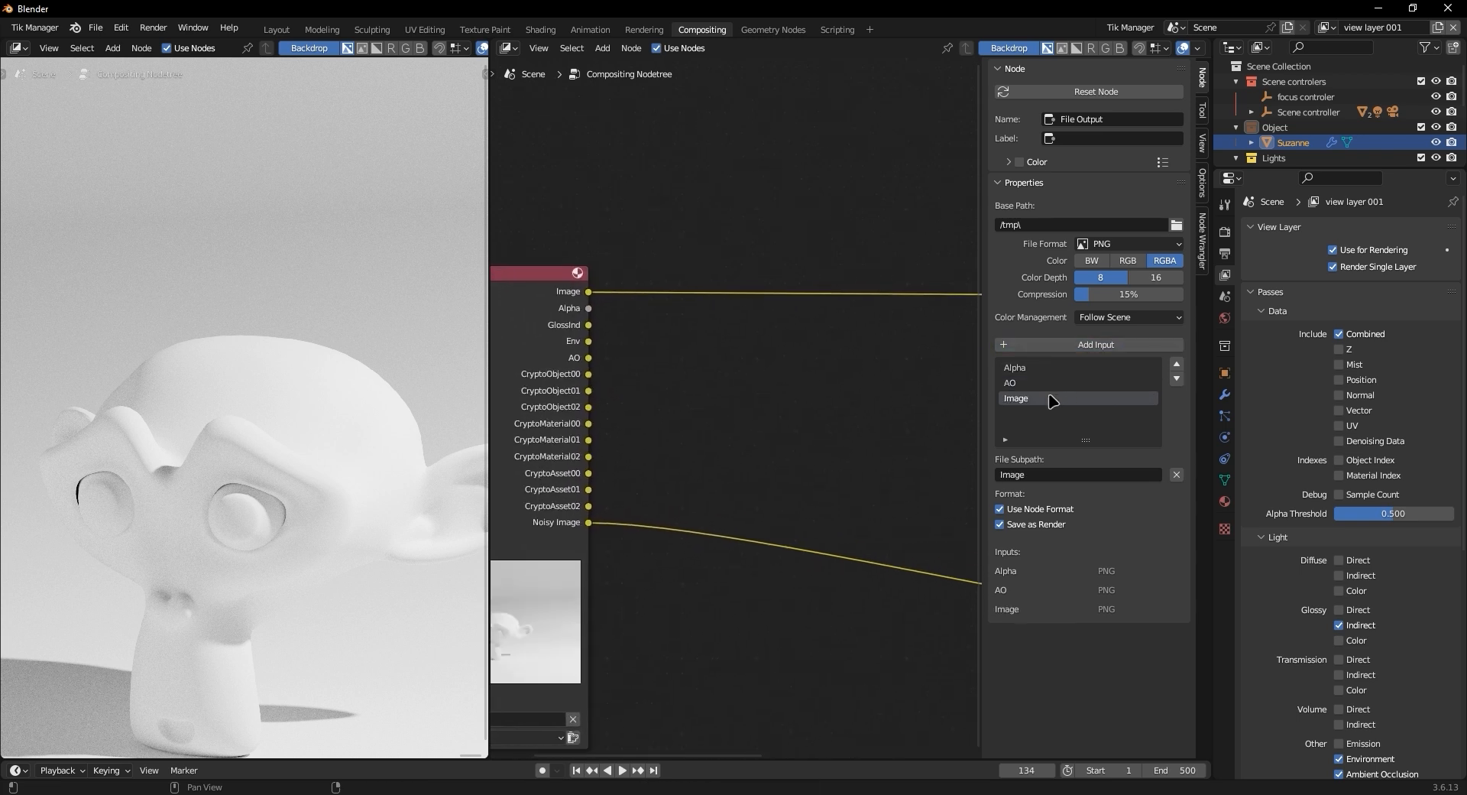
pyautogui.doubleClick(1009, 397)
pyautogui.click(1004, 397)
pyautogui.write('Noisy')
pyautogui.press('Return')
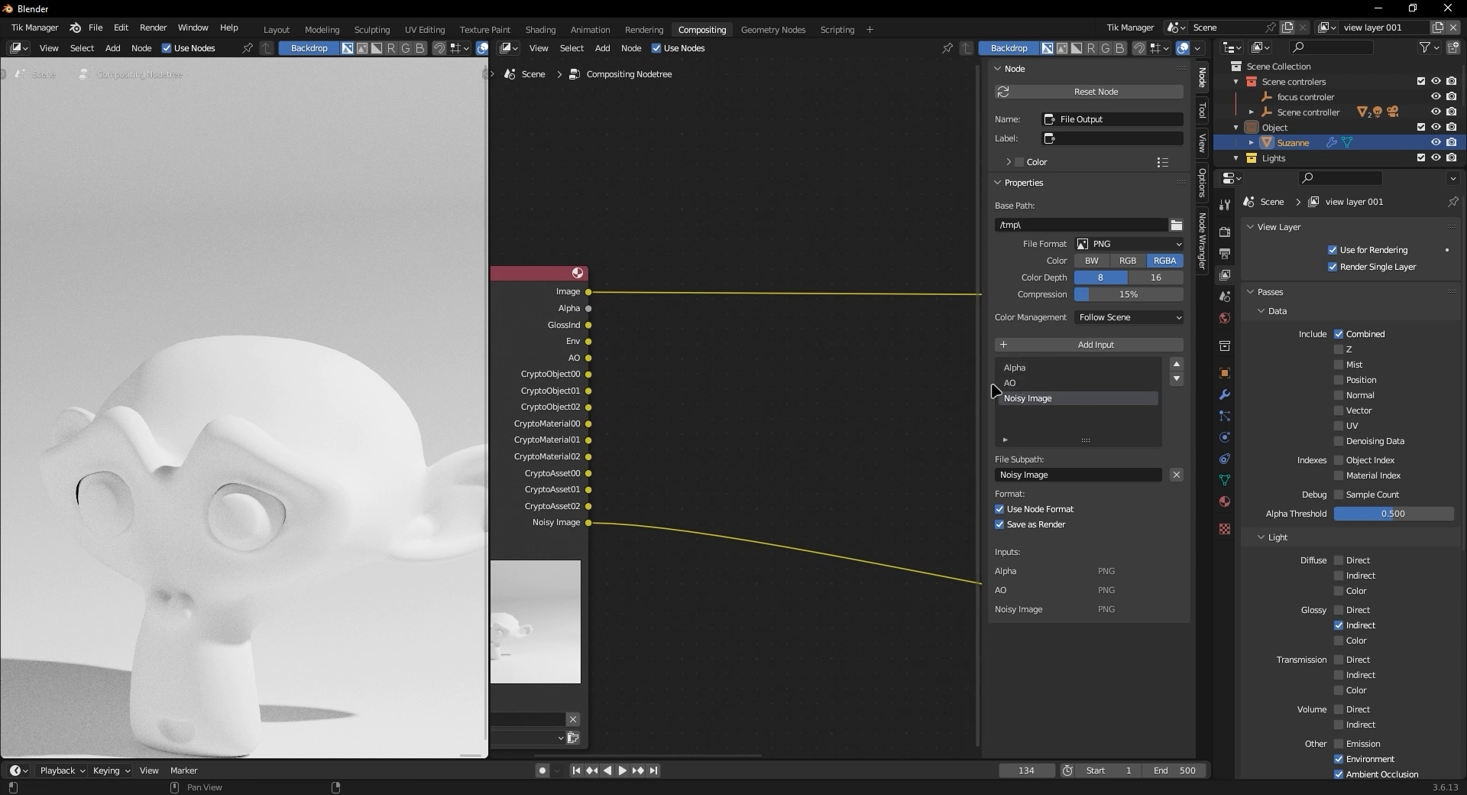
pyautogui.click(1005, 440)
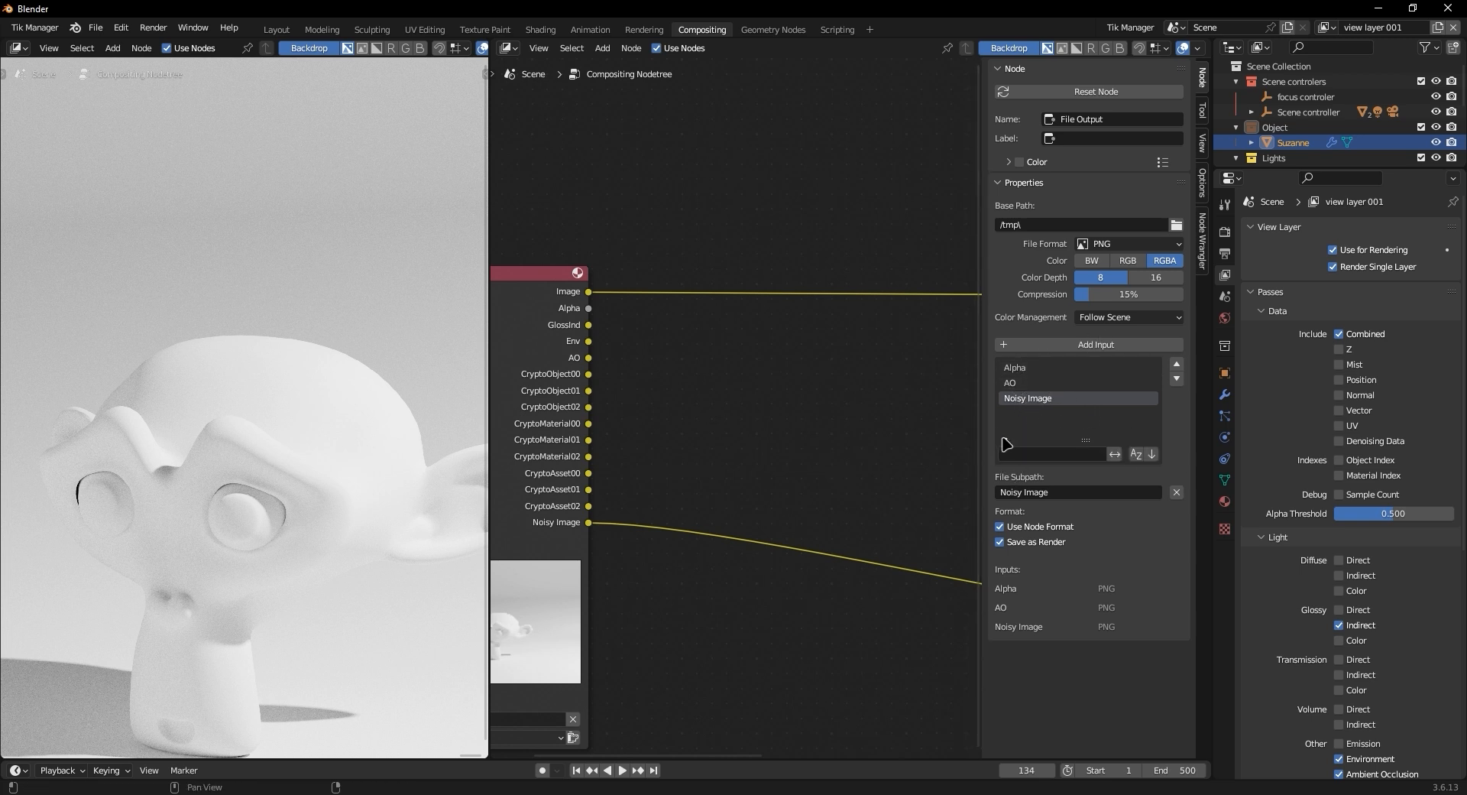
pyautogui.click(1005, 440)
pyautogui.click(1006, 440)
pyautogui.click(1005, 440)
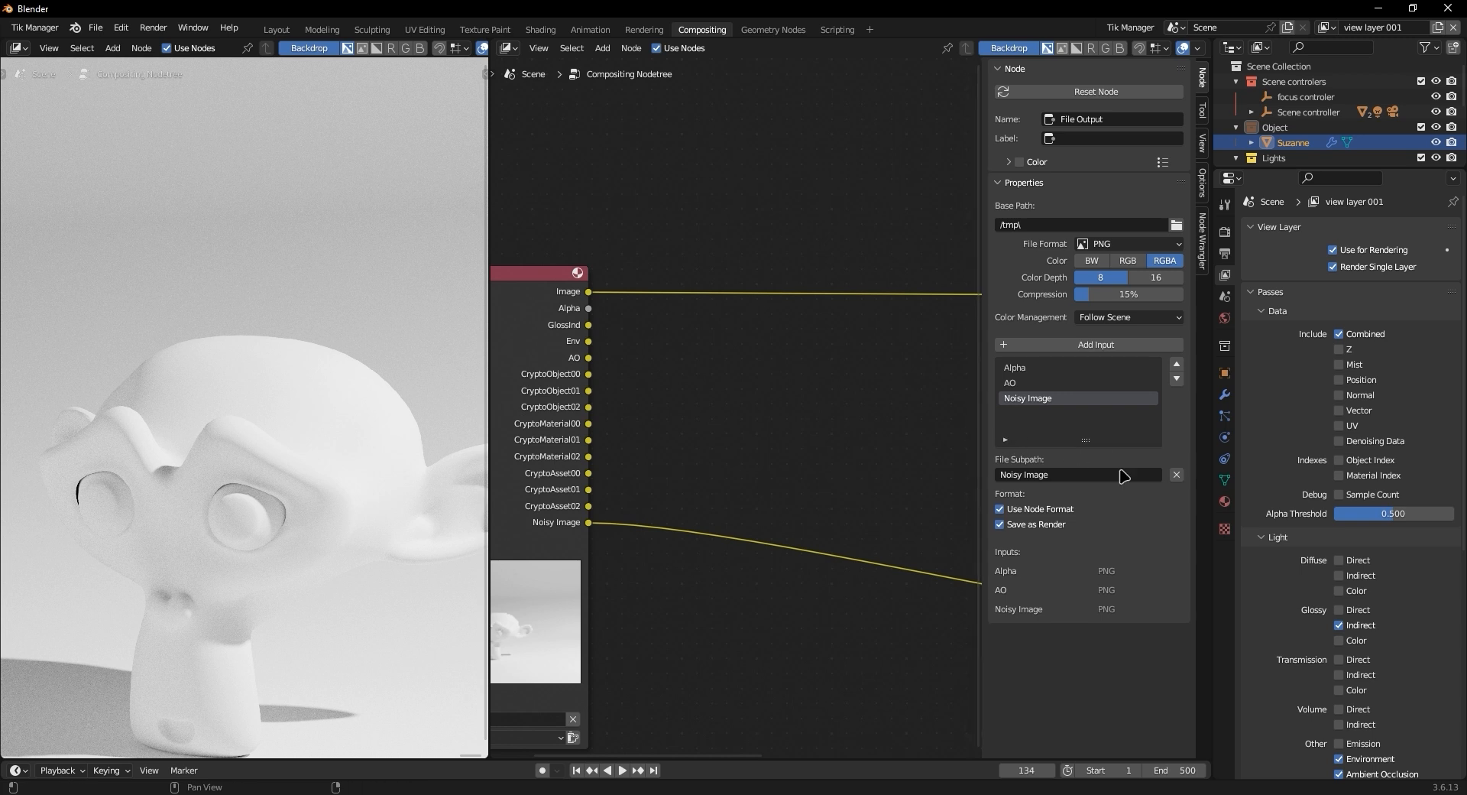
pyautogui.click(1037, 383)
pyautogui.click(1037, 396)
# Try JPEG as the File Output node's file format, and set the format back to PNG
pyautogui.click(1134, 246)
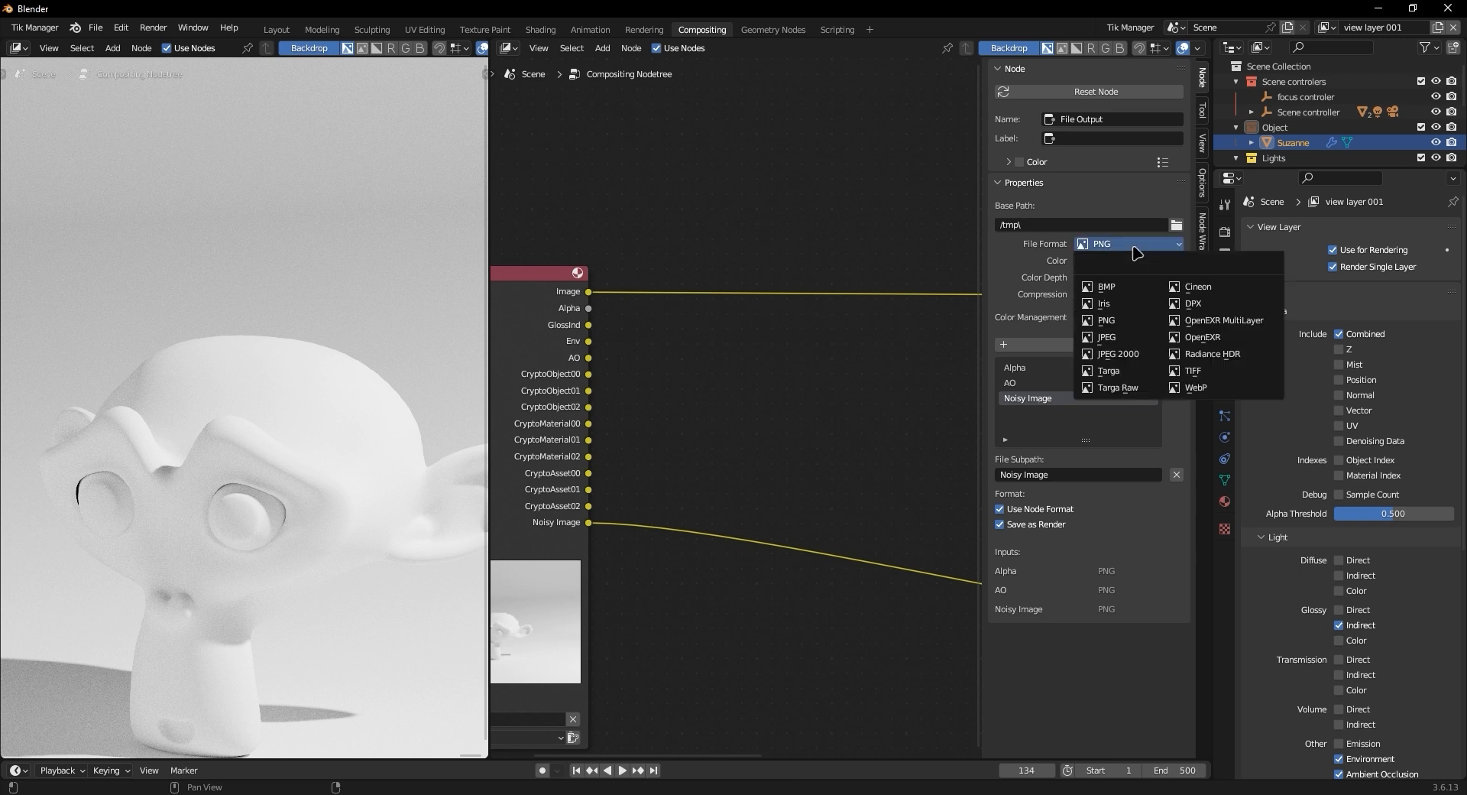
pyautogui.click(1117, 337)
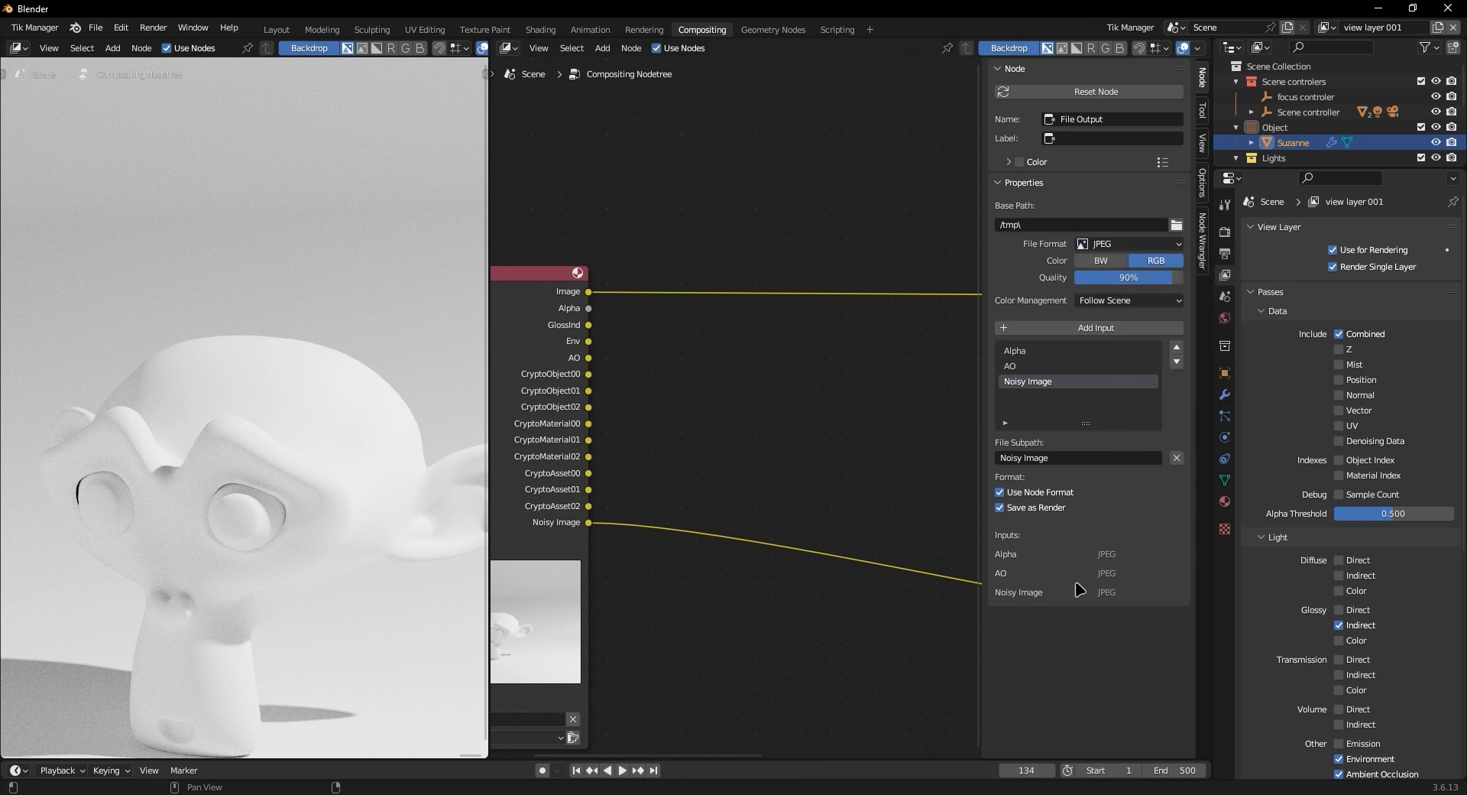
pyautogui.click(1112, 245)
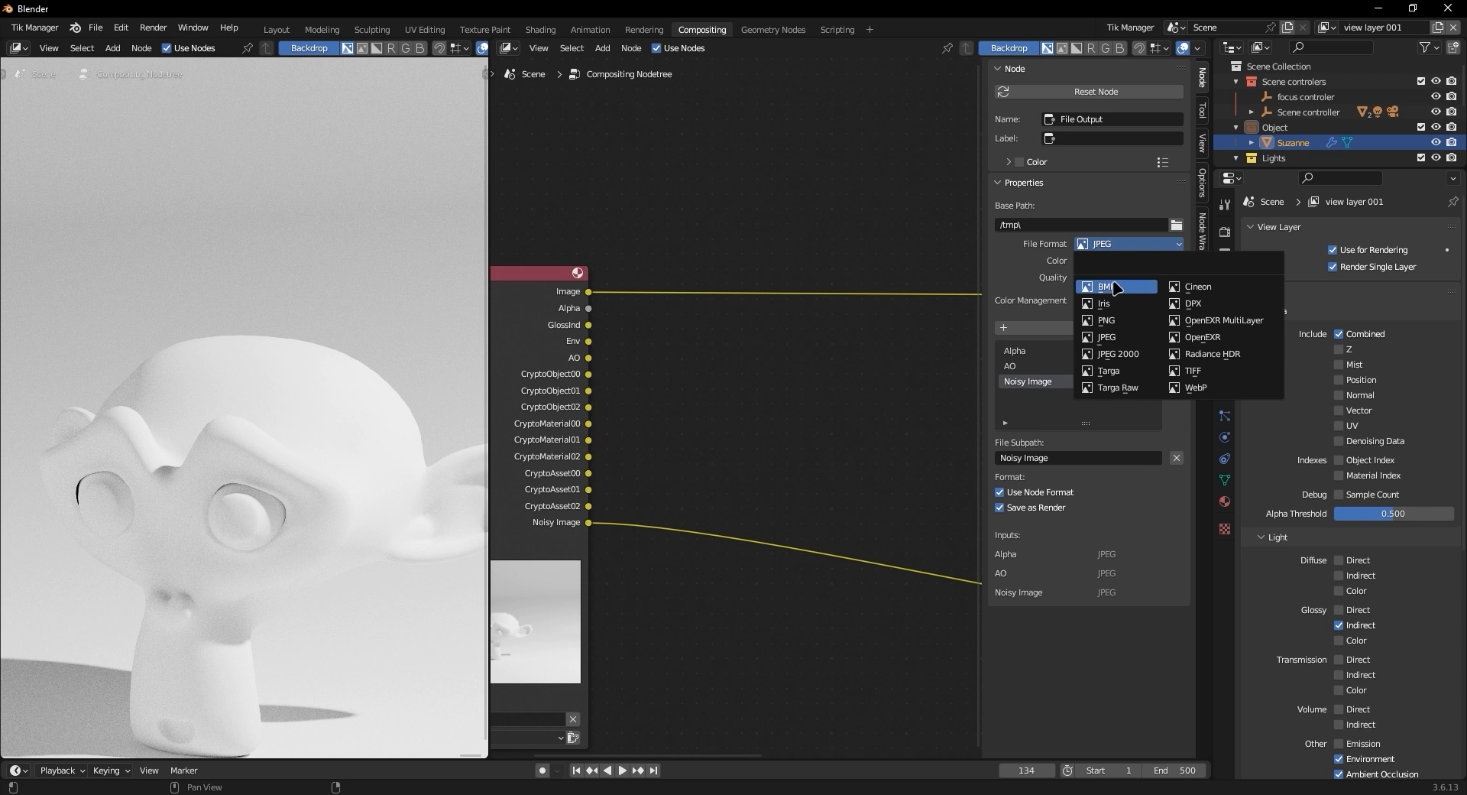
pyautogui.scroll(-5, 805, 377)
pyautogui.moveTo(833, 376); pyautogui.dragTo(557, 388, button='middle')
pyautogui.scroll(4, 742, 416)
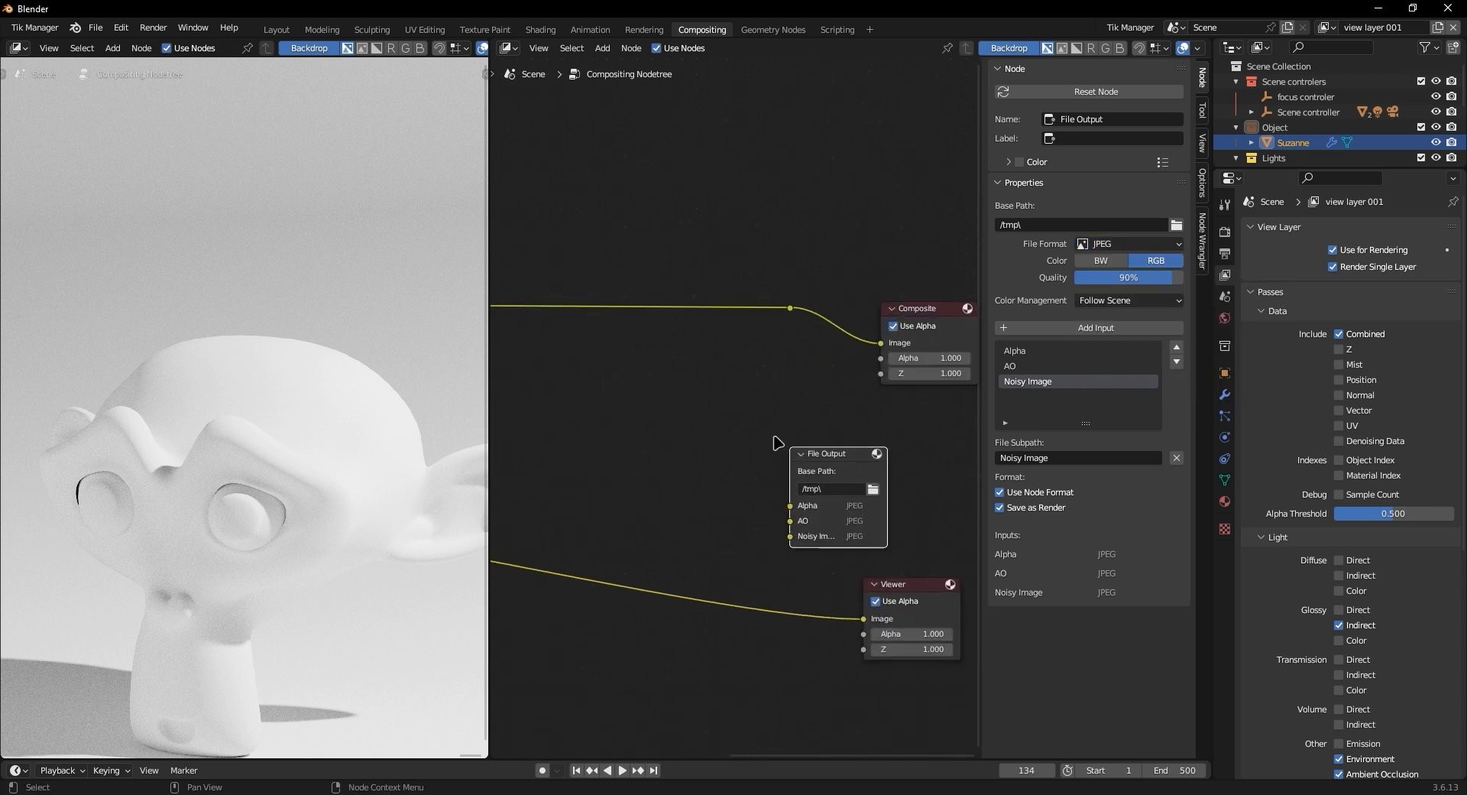
pyautogui.click(1163, 245)
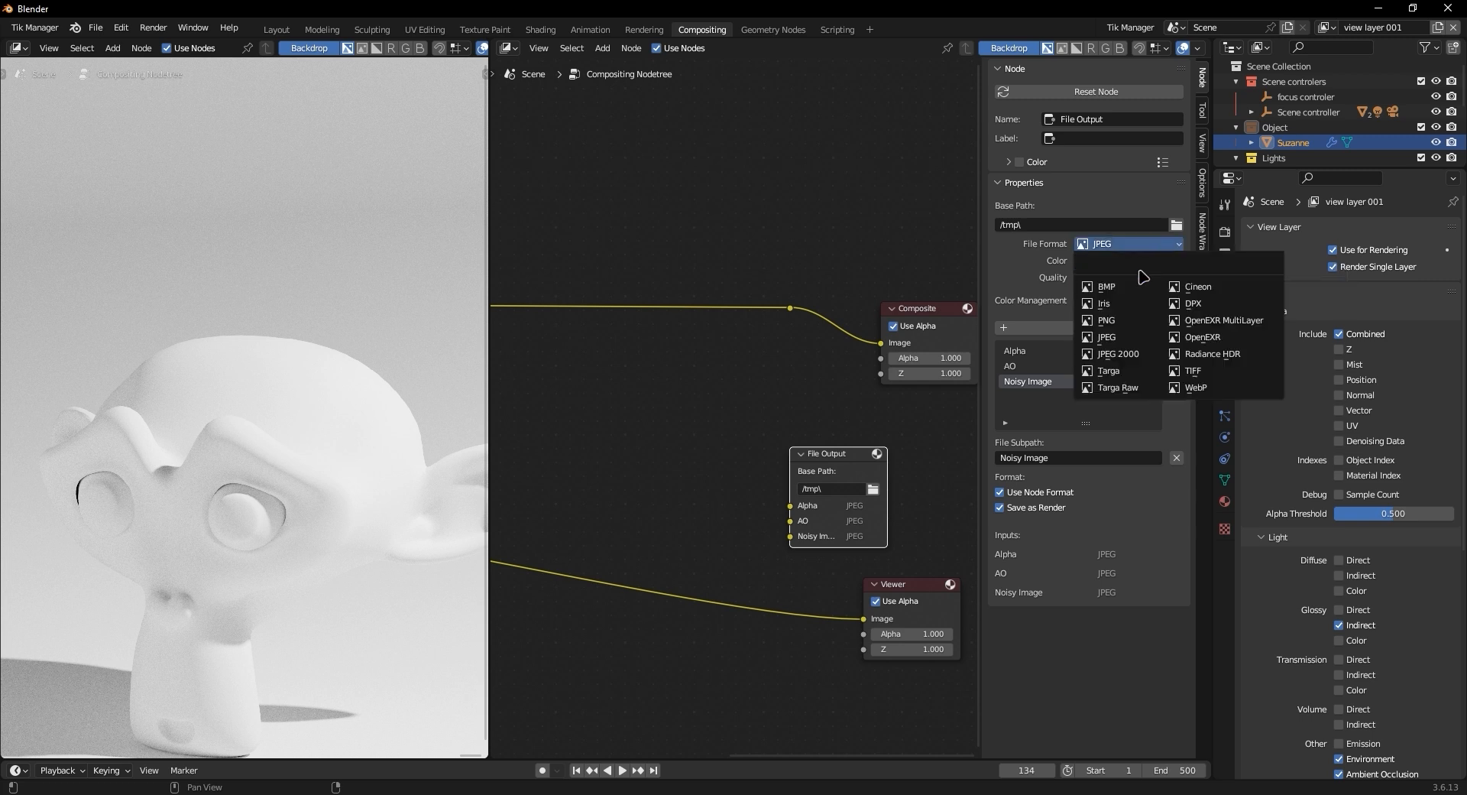
pyautogui.click(1123, 321)
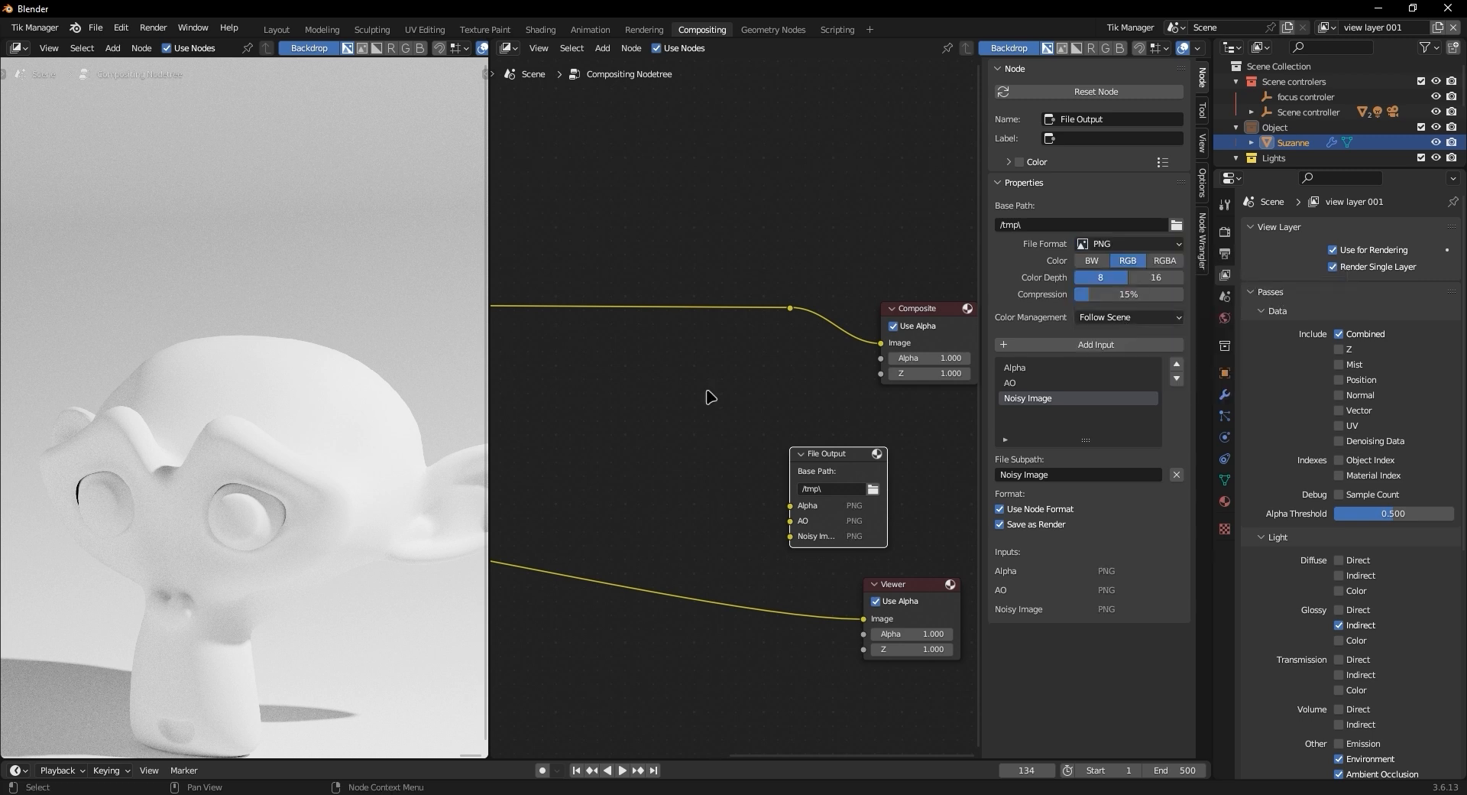
# Move the File Output node closer to the Render Layers node
pyautogui.scroll(-4, 708, 396)
pyautogui.scroll(2, 573, 344)
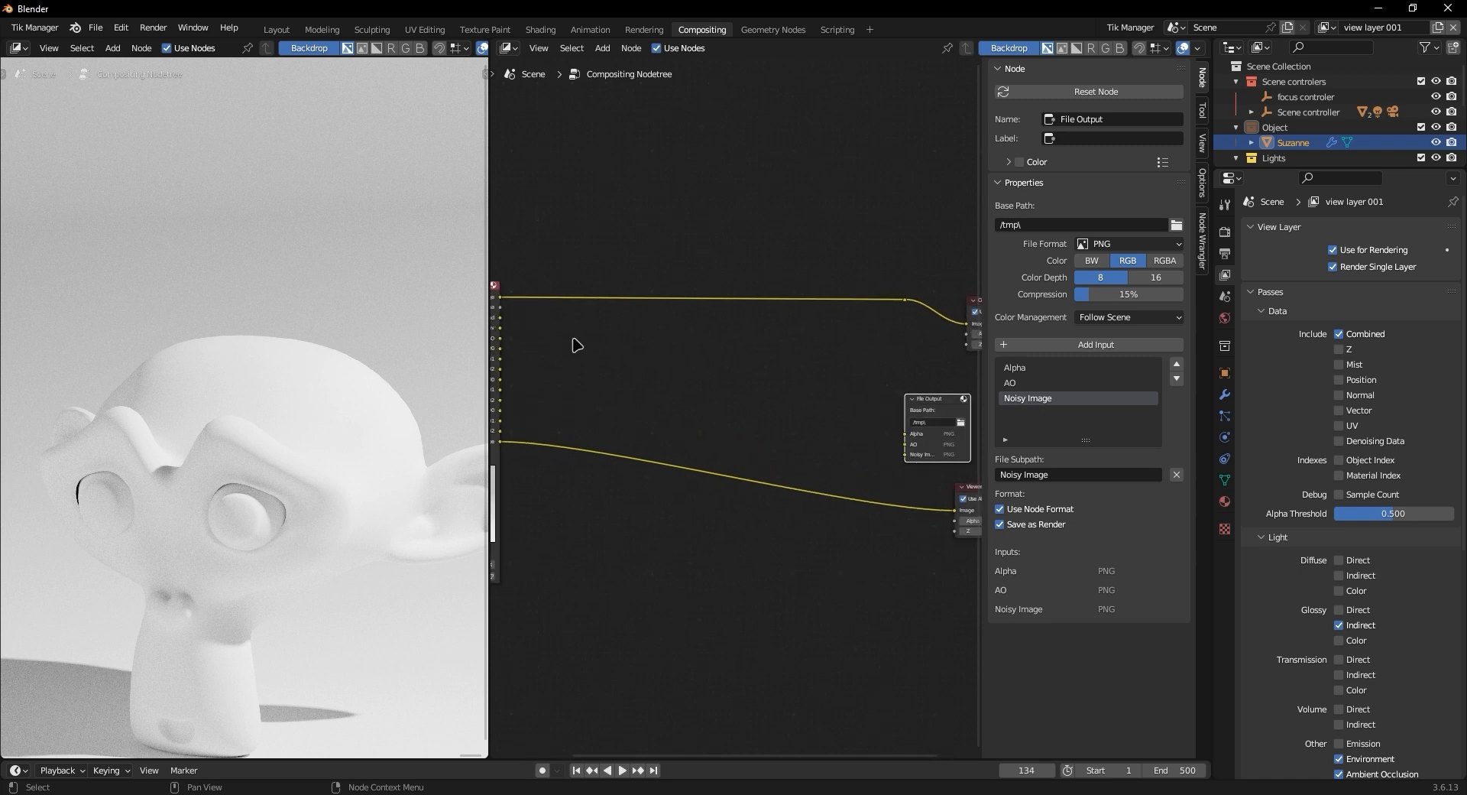
pyautogui.moveTo(950, 418); pyautogui.dragTo(784, 384)
pyautogui.scroll(2, 767, 370)
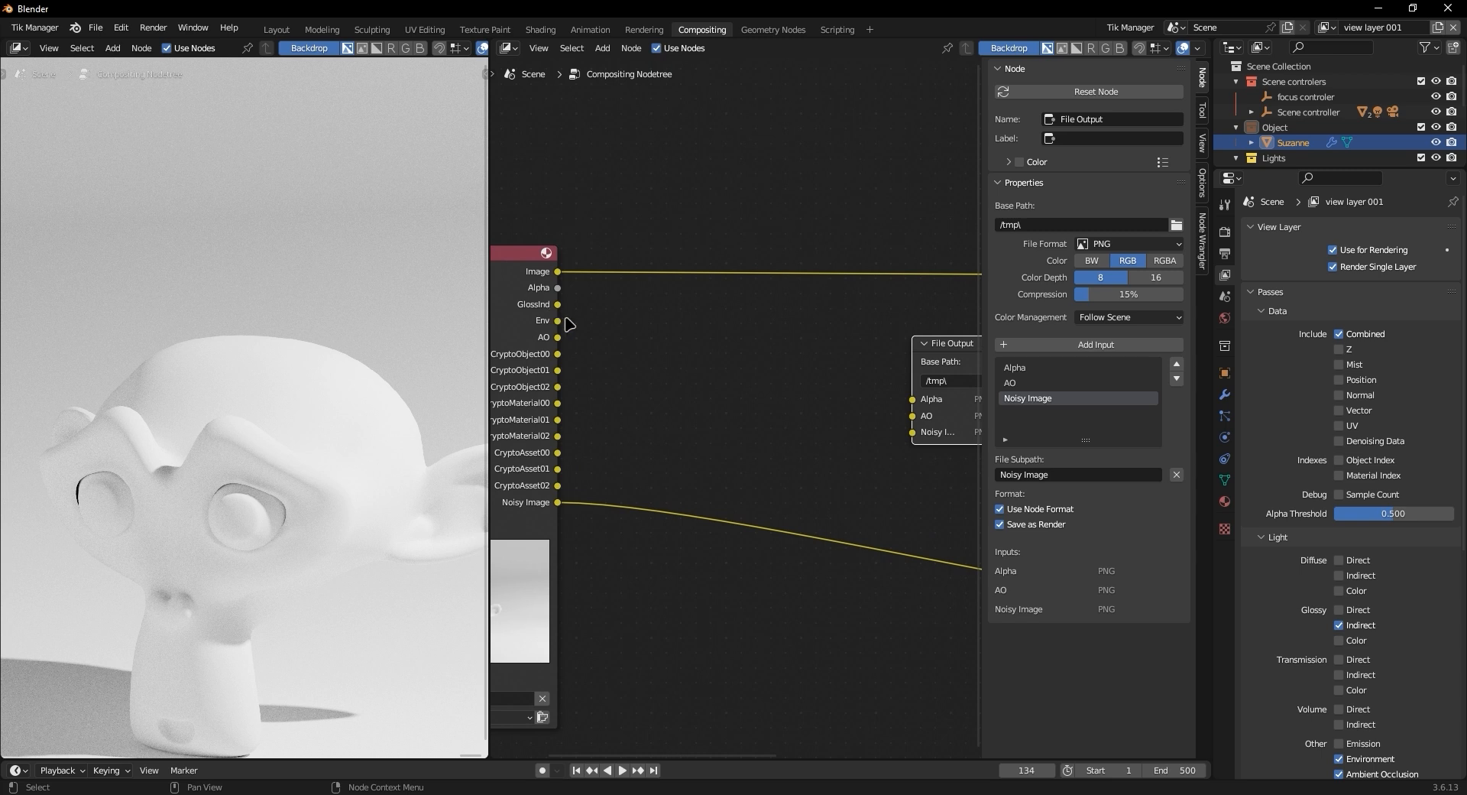
pyautogui.moveTo(558, 320); pyautogui.dragTo(684, 408)
pyautogui.click(947, 433)
# Add a fourth input to the File Output node and name it Glossy In
pyautogui.click(1096, 345)
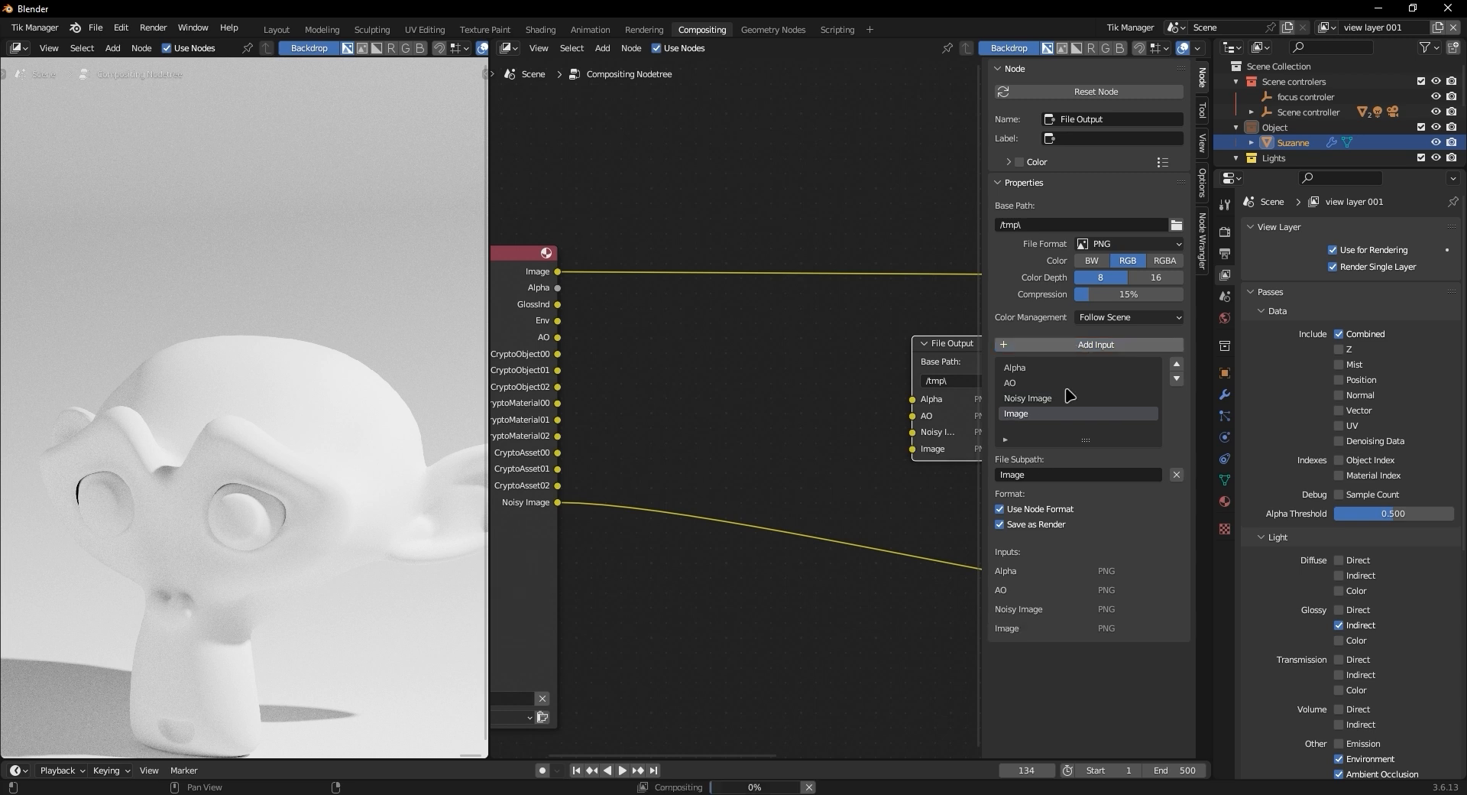
pyautogui.doubleClick(1020, 414)
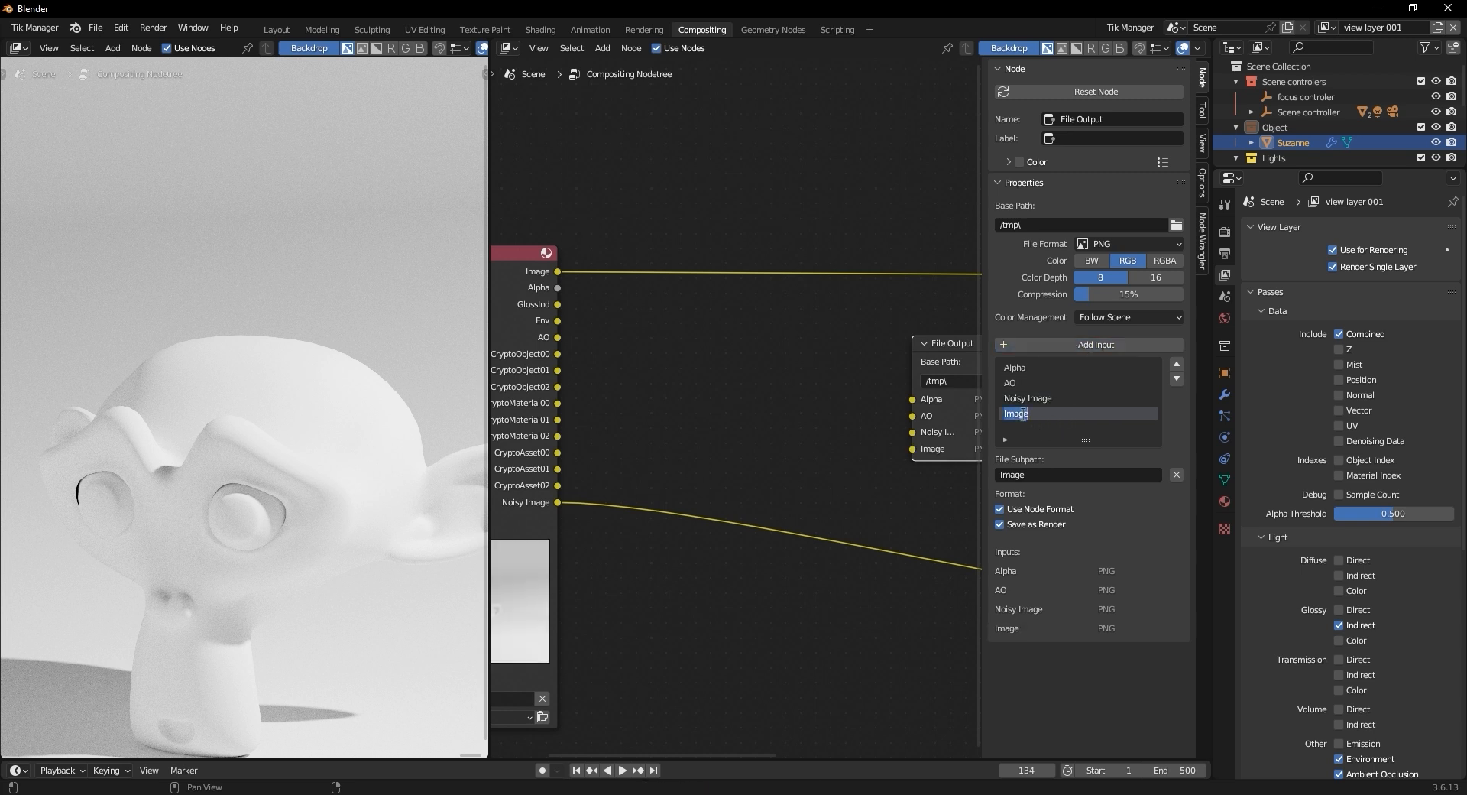
pyautogui.write('Glossy In')
pyautogui.press('Return')
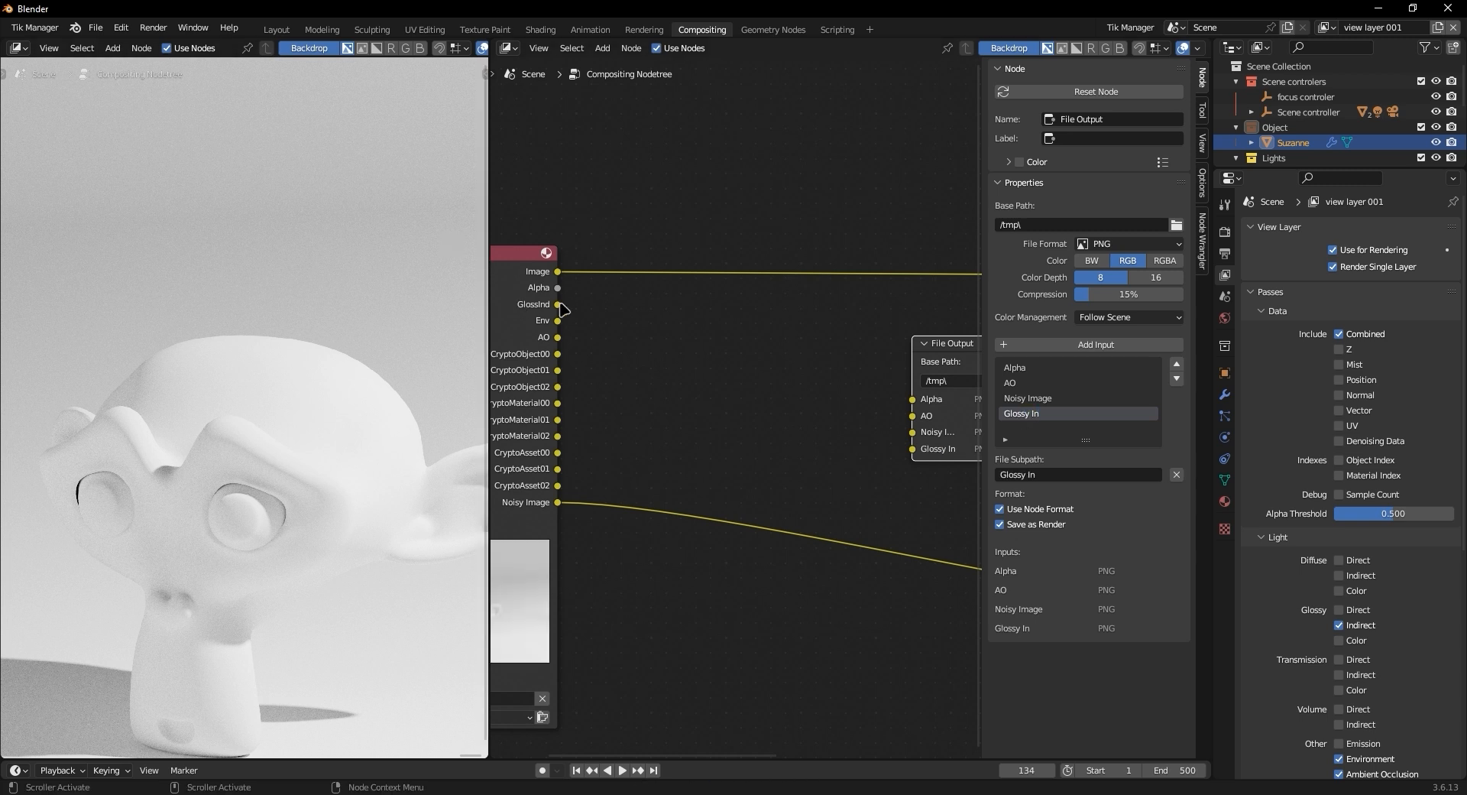
# Connect the GlossInd, AO and Noisy Image passes to the Glossy In, AO and Noisy Image inputs of the File Output node
pyautogui.moveTo(558, 304); pyautogui.dragTo(914, 449)
pyautogui.moveTo(558, 337); pyautogui.dragTo(913, 416)
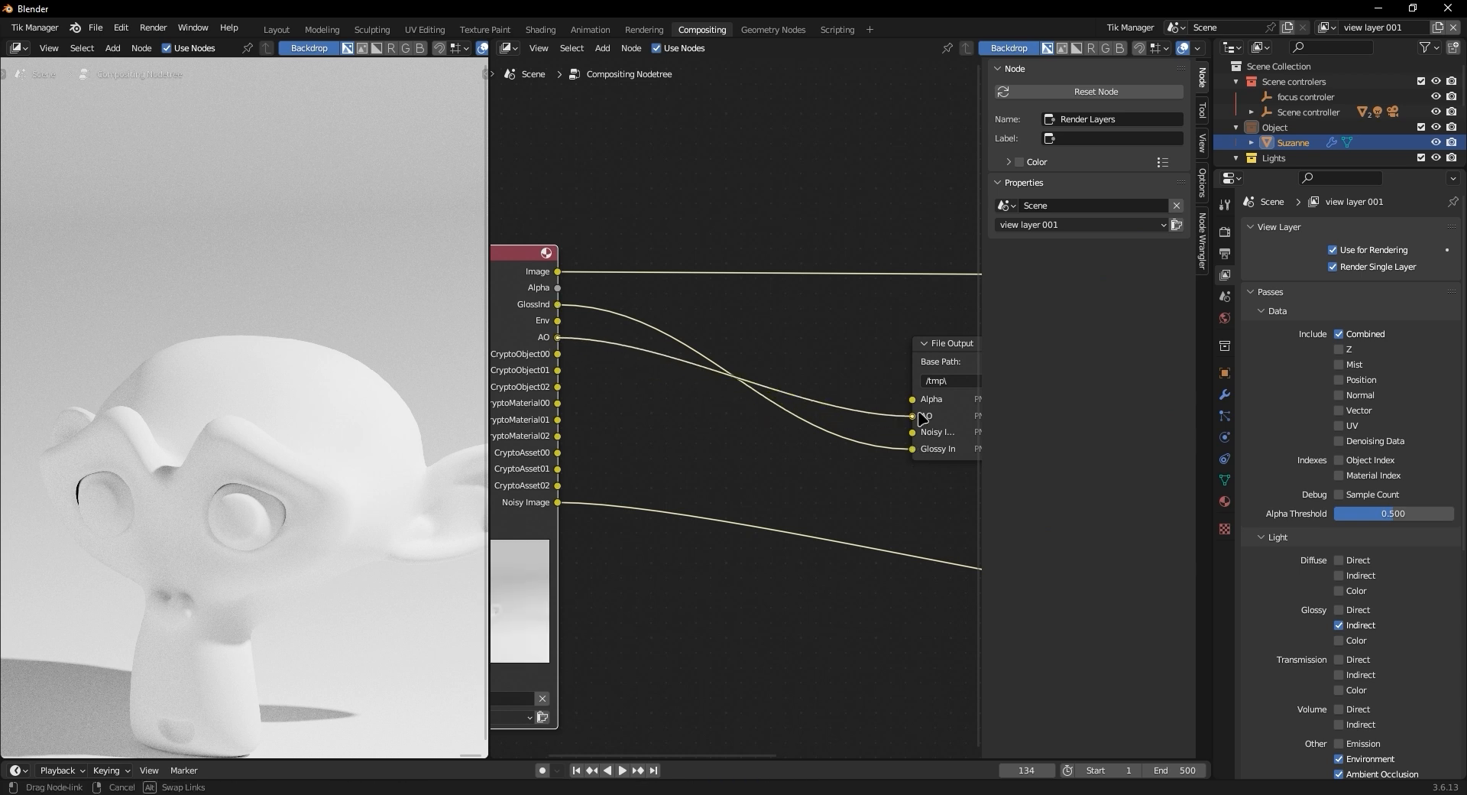
pyautogui.moveTo(558, 502); pyautogui.dragTo(912, 432)
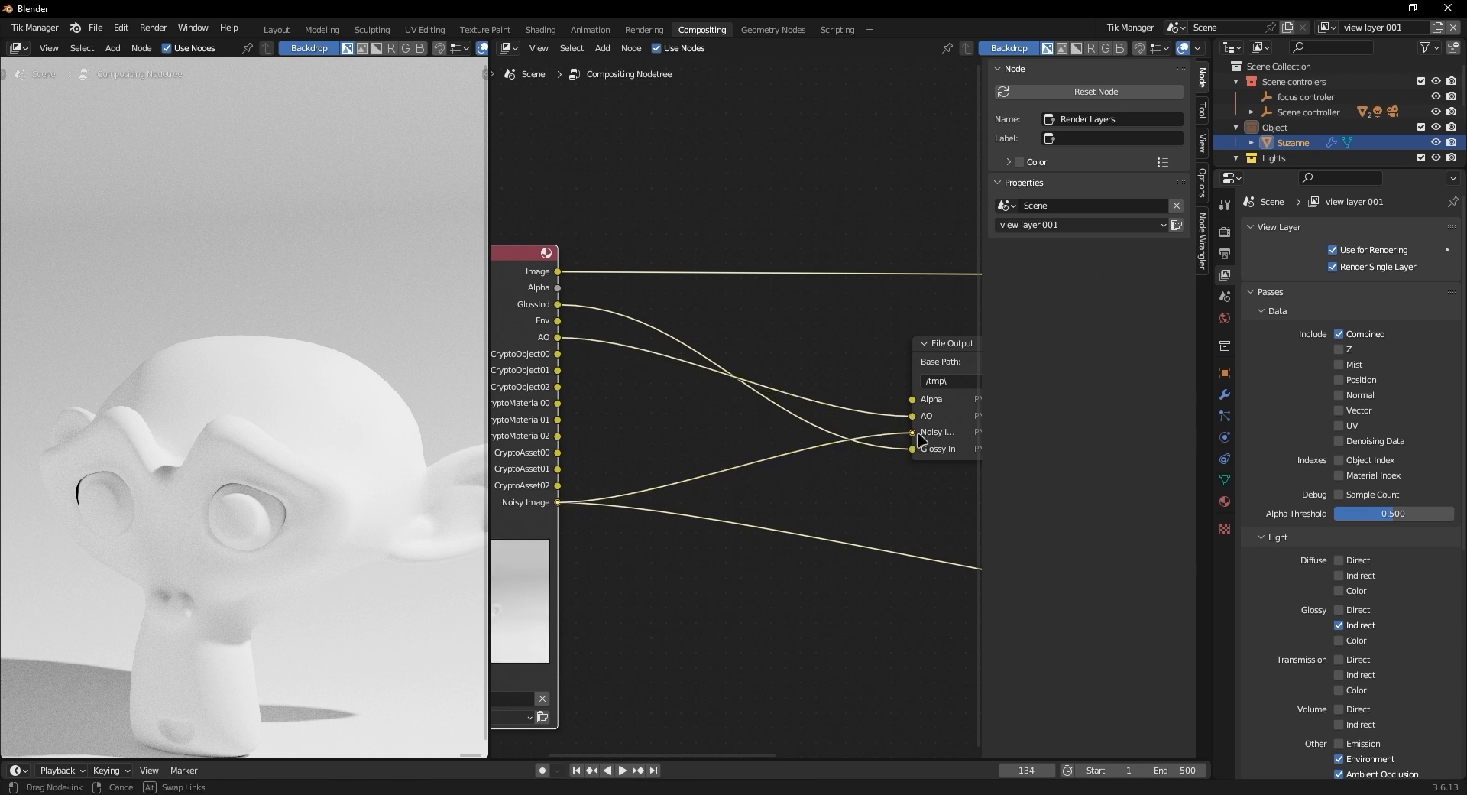
# Preview the Image pass in the Viewer from the reroute point before the Composite node
pyautogui.scroll(-2, 639, 290)
pyautogui.moveTo(952, 314); pyautogui.dragTo(743, 323, button='middle')
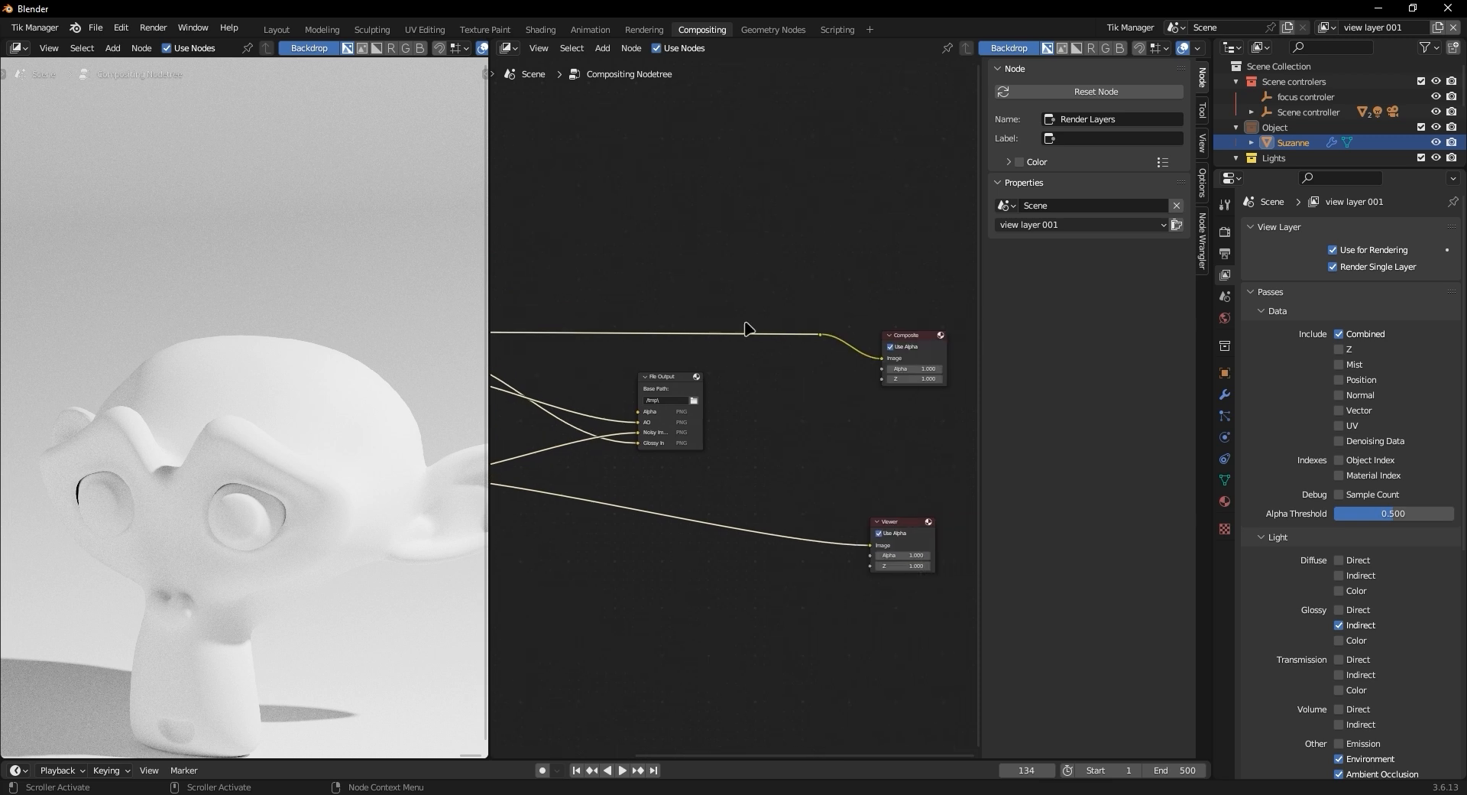
pyautogui.keyDown('ctrl'); pyautogui.keyDown('shift'); pyautogui.click(818, 337); pyautogui.keyUp('shift'); pyautogui.keyUp('ctrl')
pyautogui.moveTo(576, 355)
pyautogui.mouseDown(button='middle')
pyautogui.moveTo(761, 343)
pyautogui.moveTo(593, 370)
pyautogui.mouseUp(button='middle')
pyautogui.scroll(6, 757, 343)
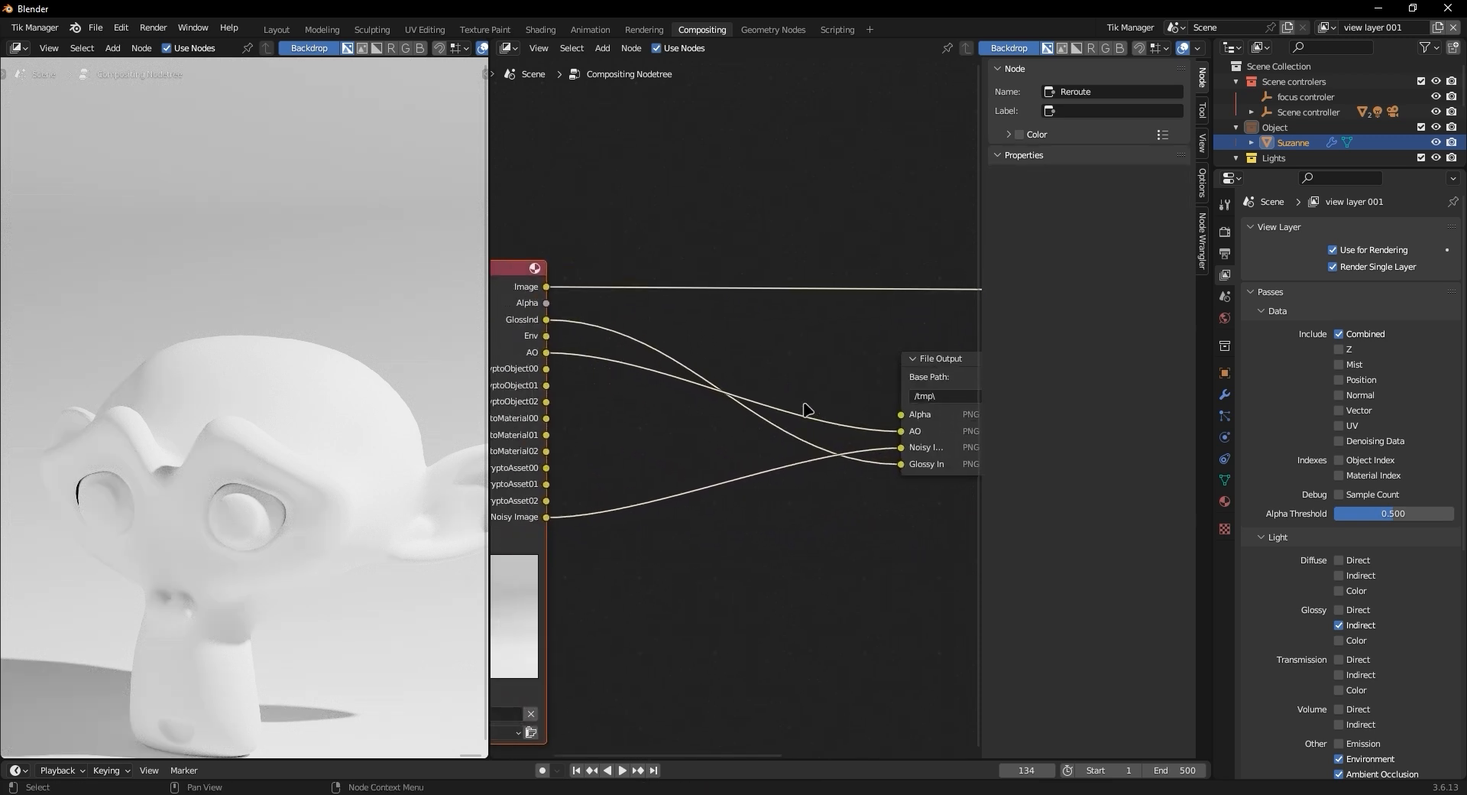
# Move the File Output node slightly lower and reorder its inputs so that Glossy In sits directly below Alpha
pyautogui.scroll(1, 902, 425)
pyautogui.click(945, 371)
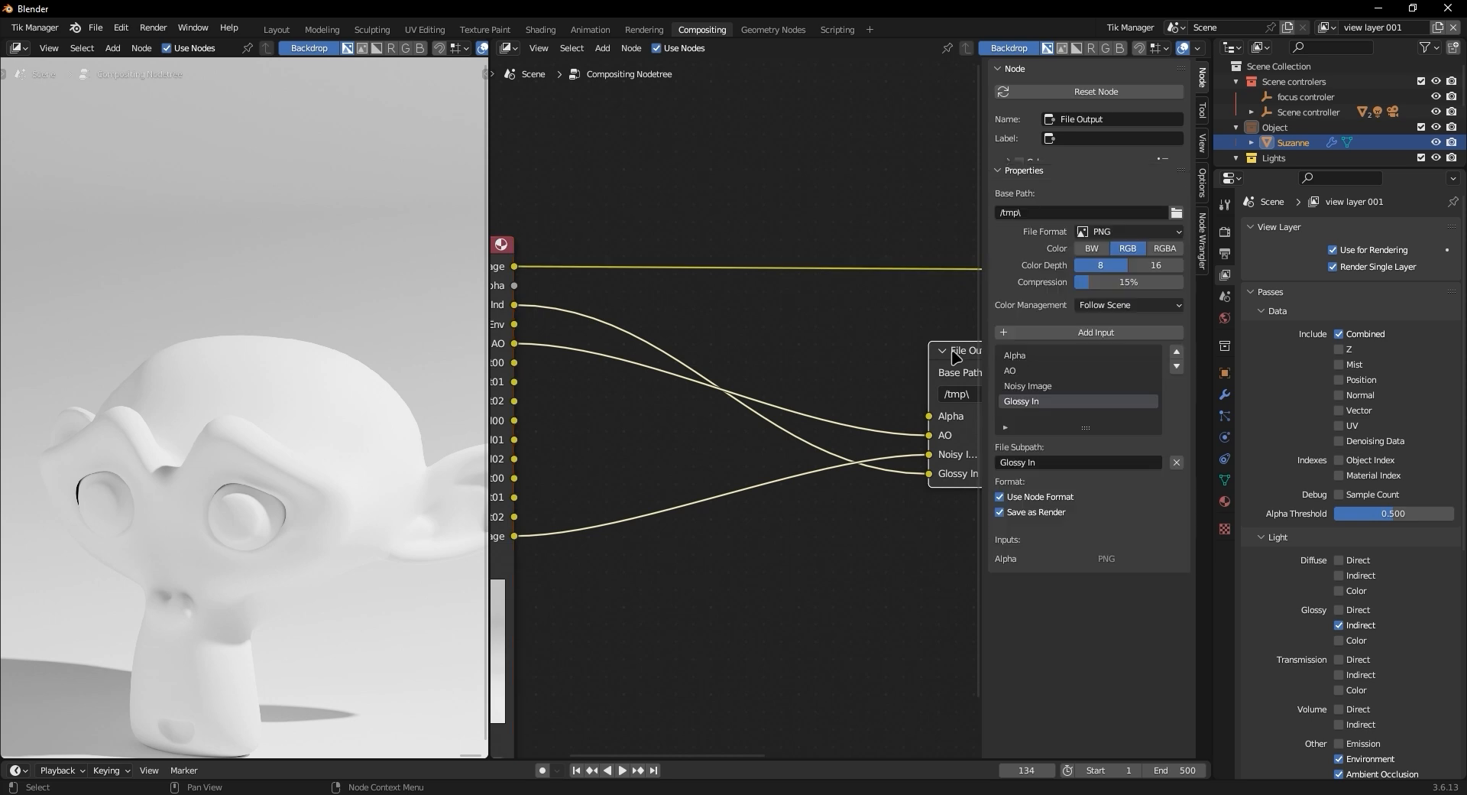
pyautogui.moveTo(764, 387); pyautogui.dragTo(660, 364, button='middle')
pyautogui.moveTo(838, 350); pyautogui.dragTo(855, 417)
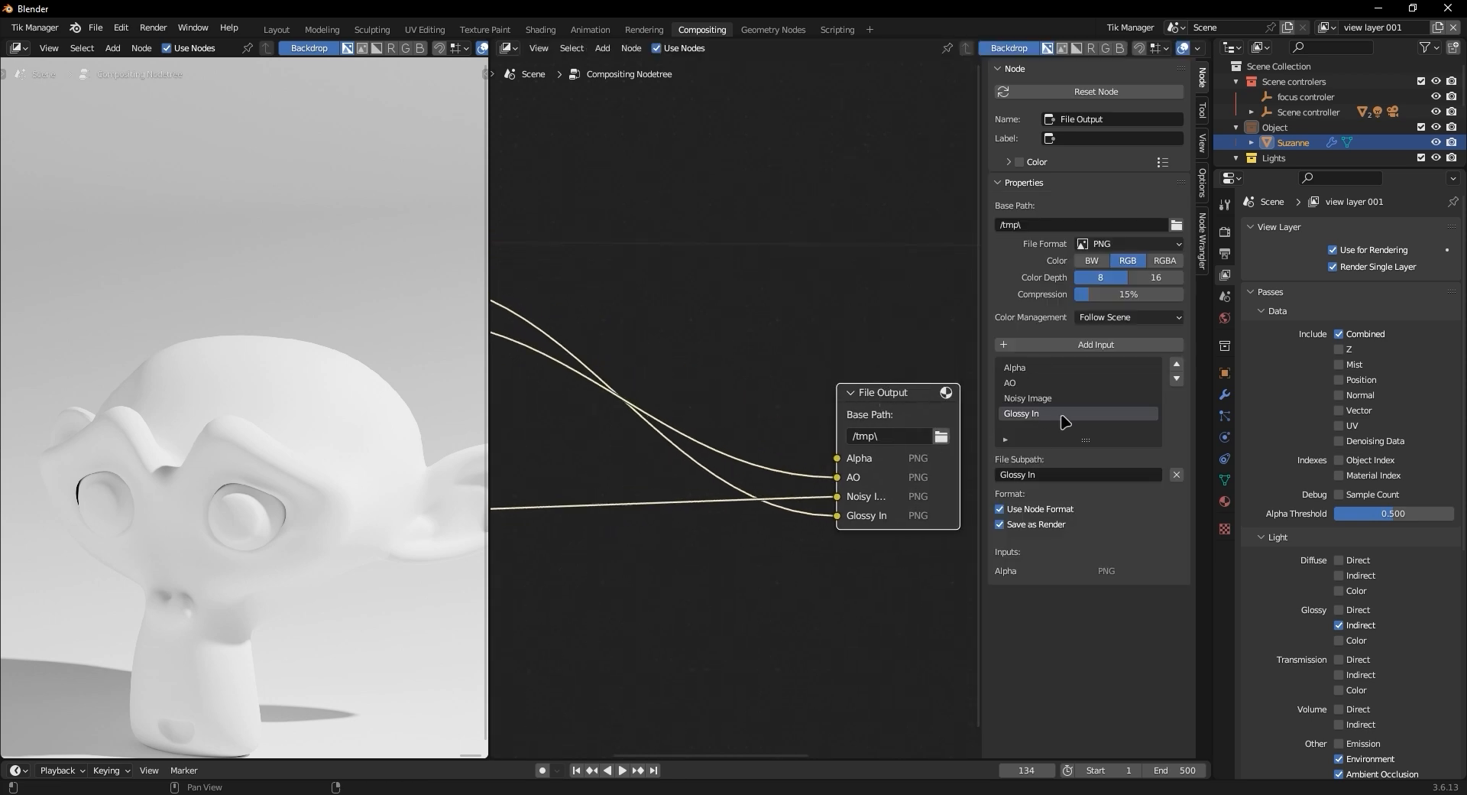
pyautogui.click(1176, 364)
pyautogui.click(1177, 363)
pyautogui.scroll(-2, 756, 477)
pyautogui.moveTo(587, 383); pyautogui.dragTo(664, 397, button='middle')
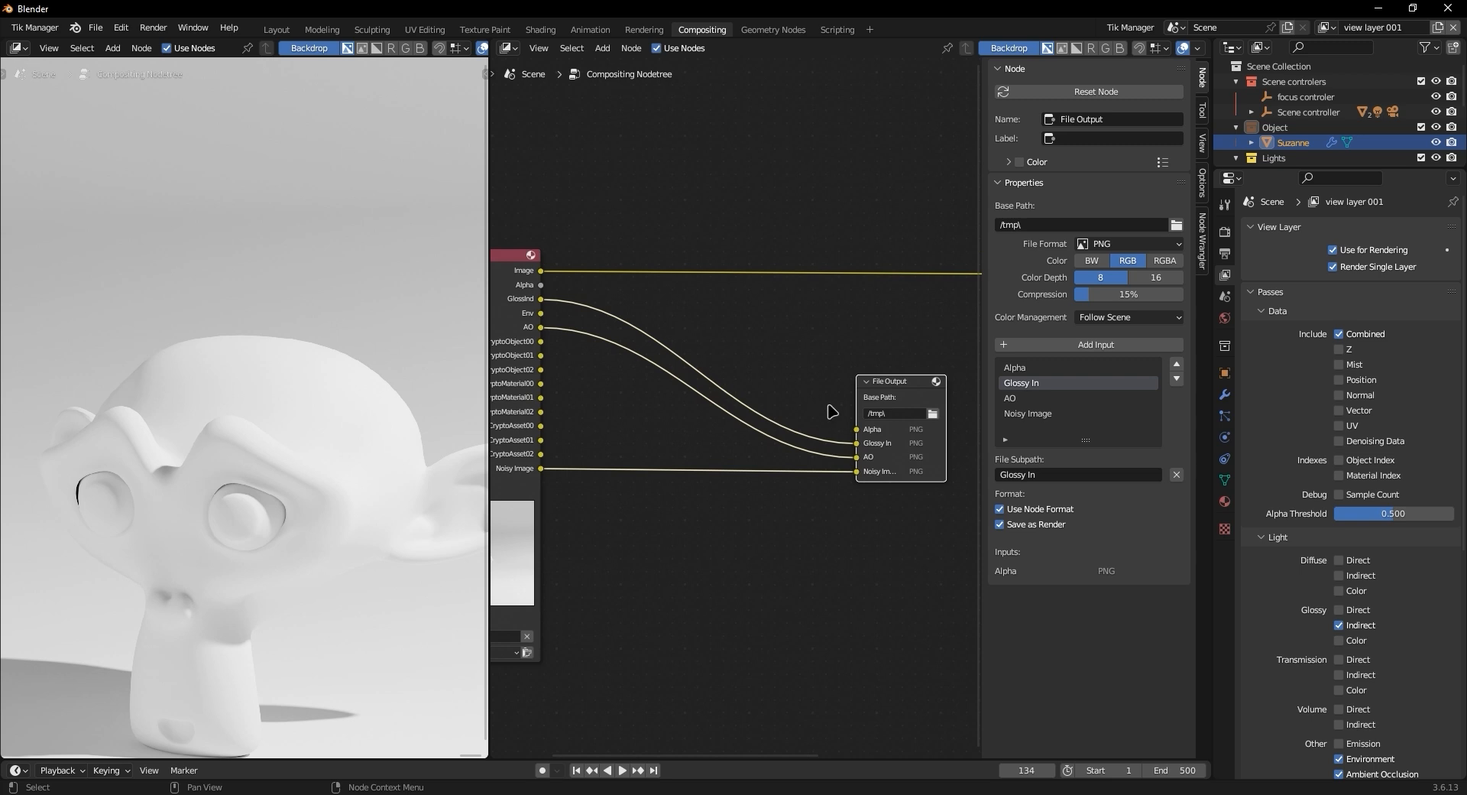
# Add a Cryptomatte node below the Noisy Image link, between the Render Layers and File Output nodes
pyautogui.click(692, 594)
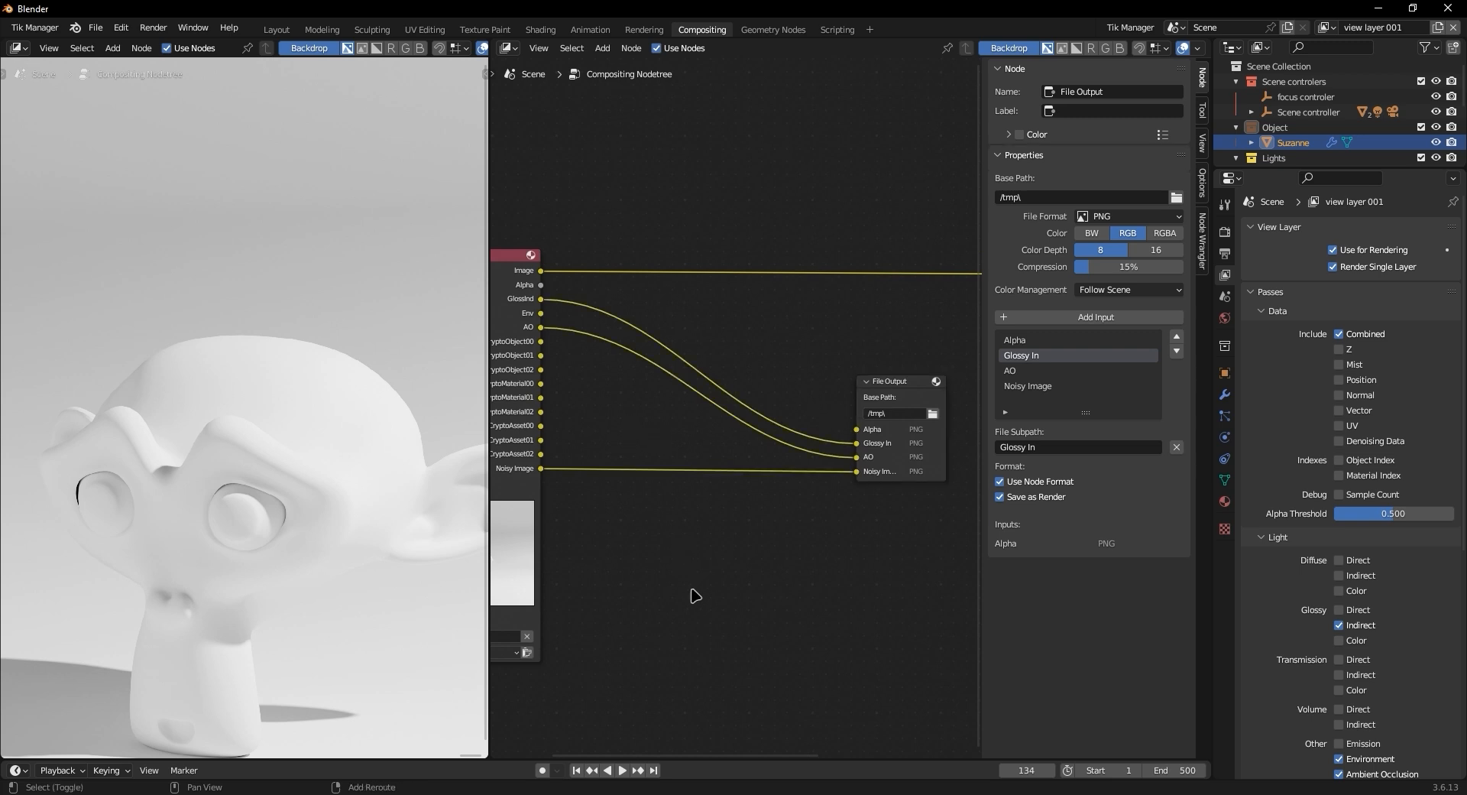
pyautogui.hotkey('shift', 'a')
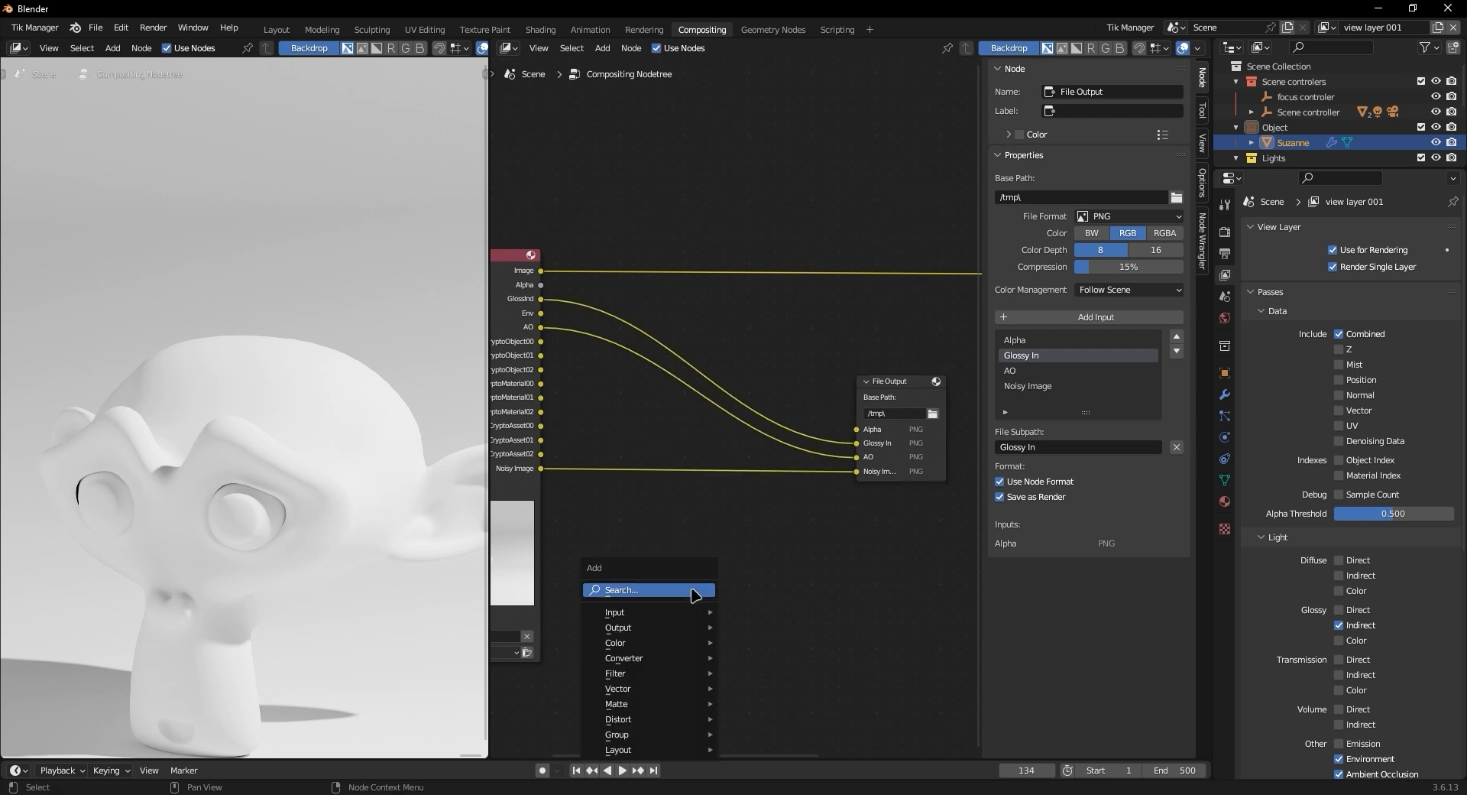
pyautogui.press('c')
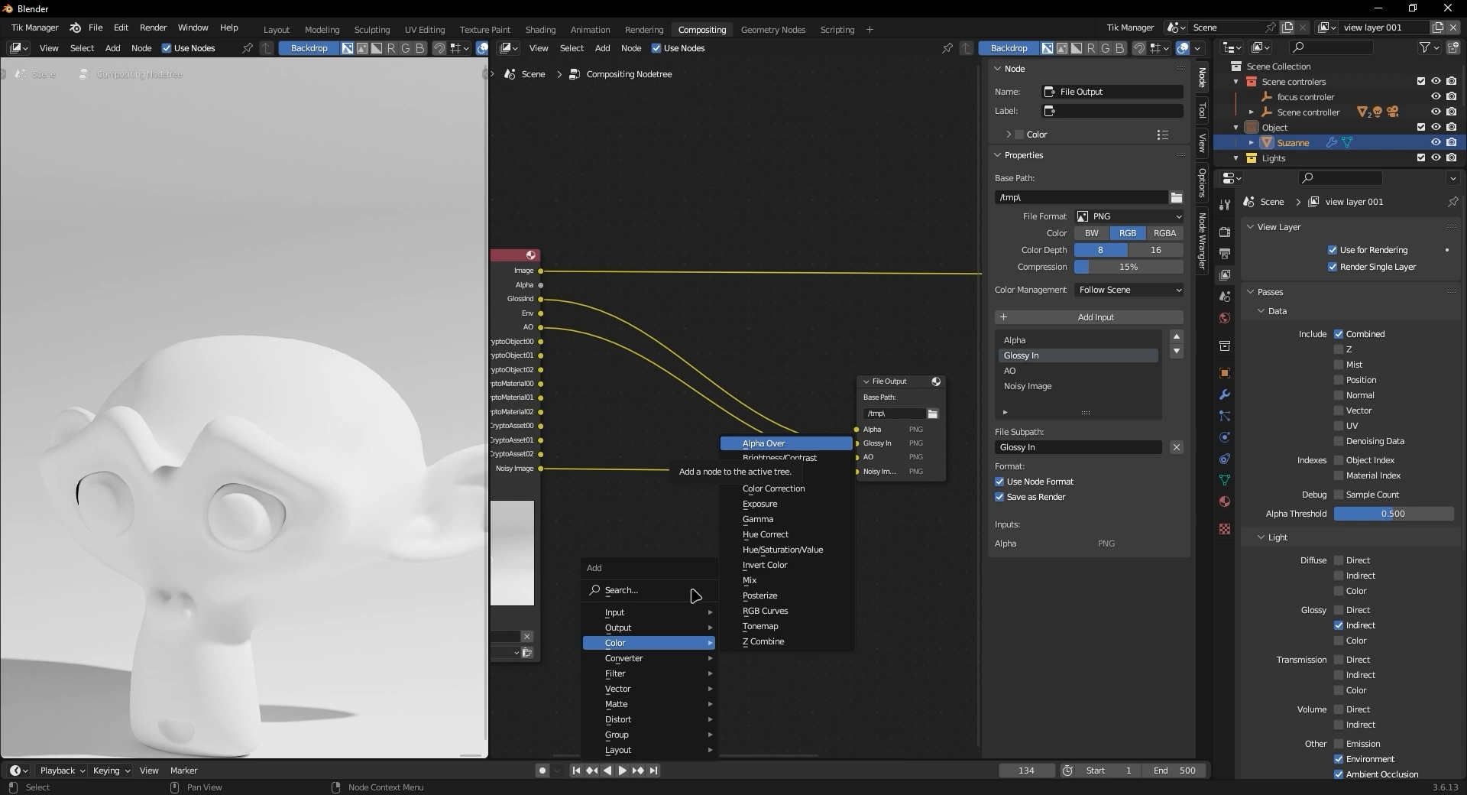
pyautogui.click(641, 590)
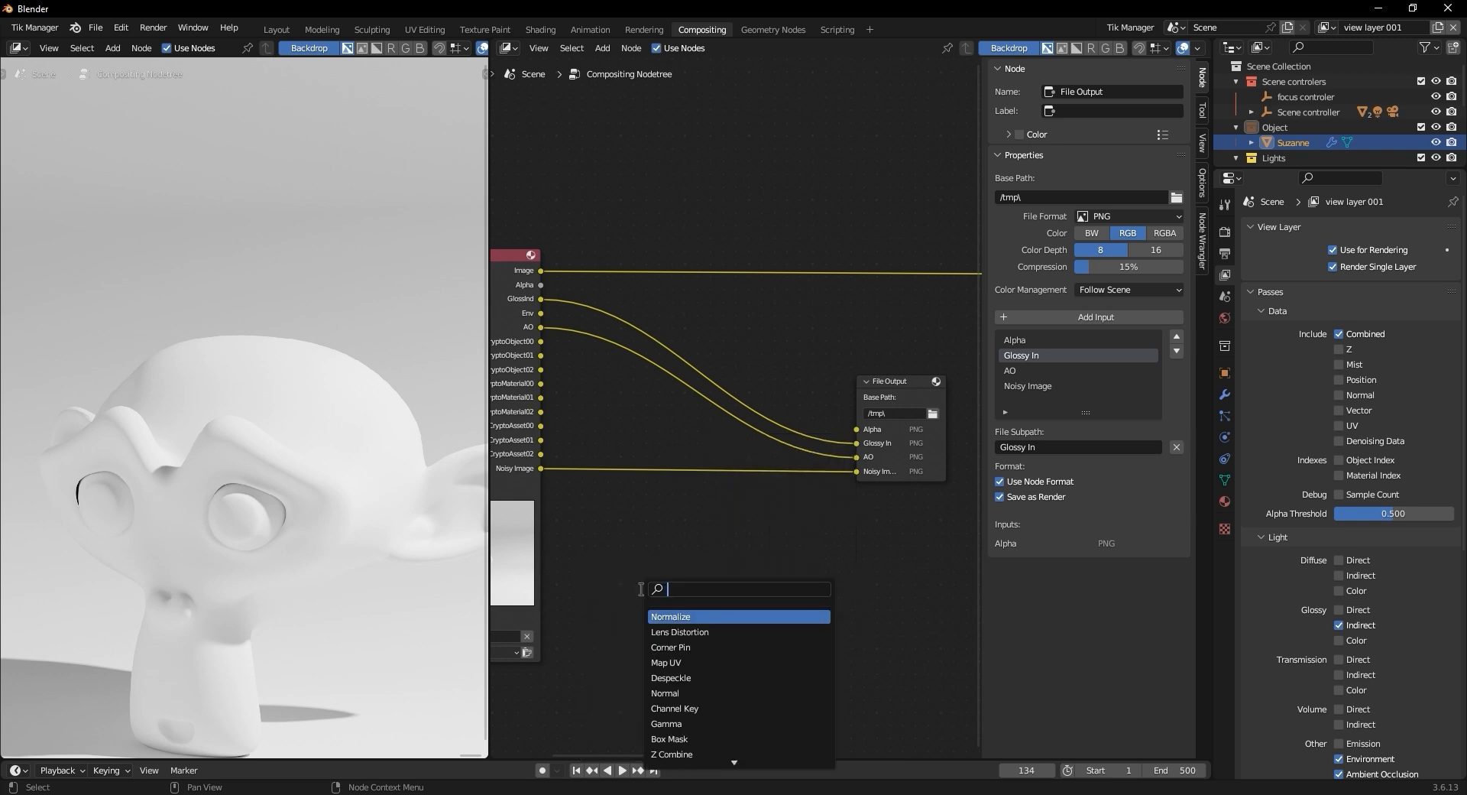
pyautogui.write('crypto')
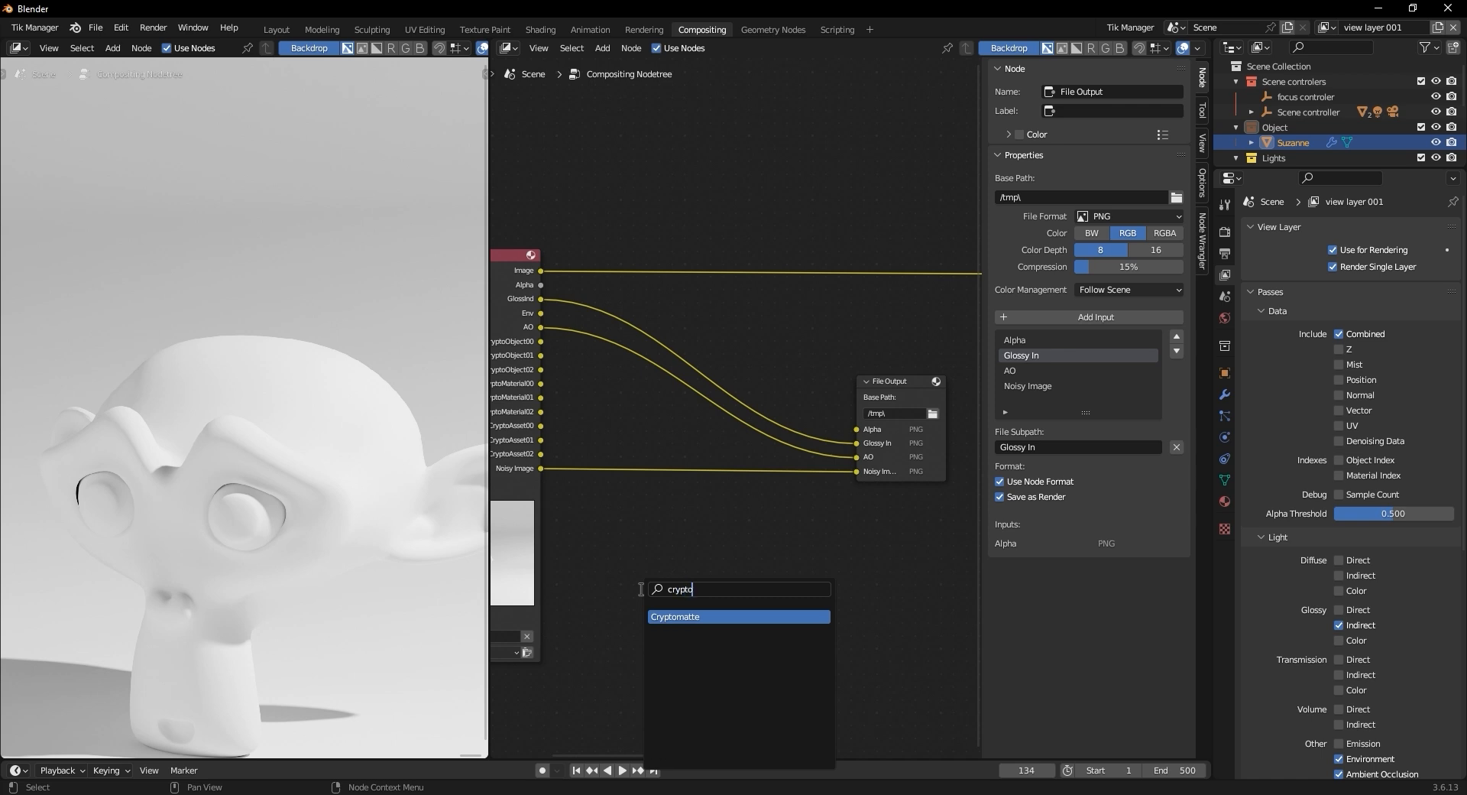
pyautogui.press('Return')
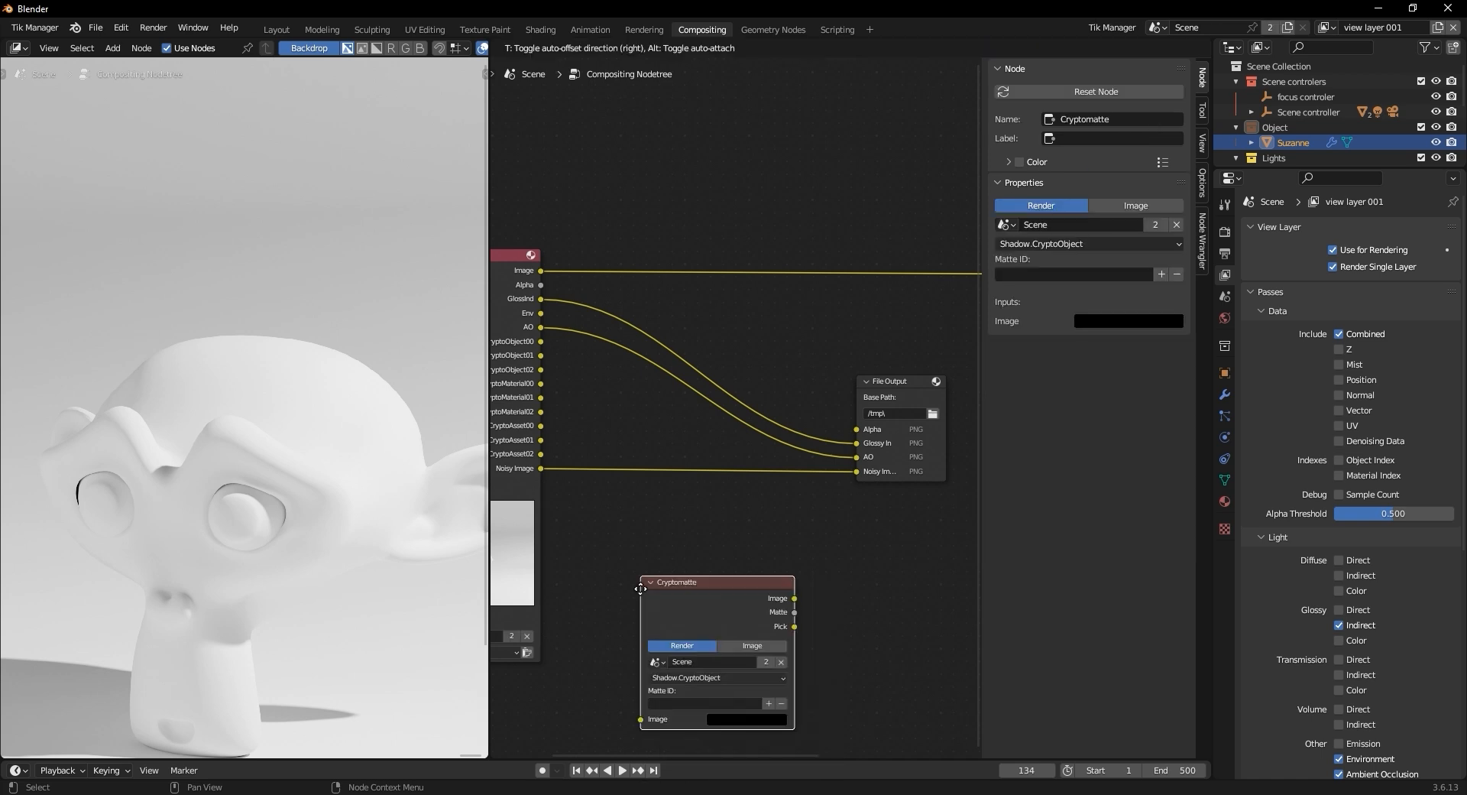
pyautogui.click(627, 518)
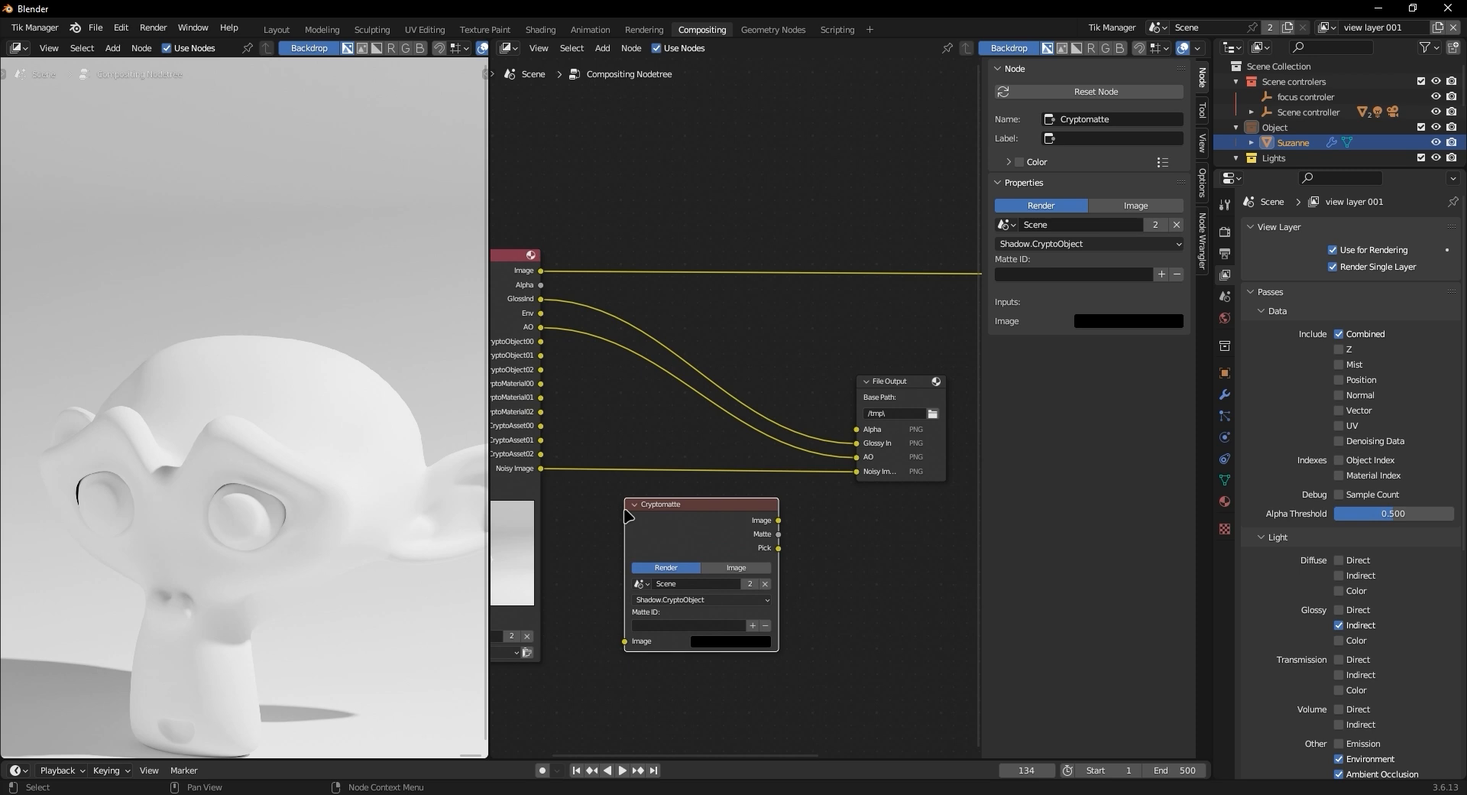
pyautogui.moveTo(627, 518); pyautogui.dragTo(651, 483, button='middle')
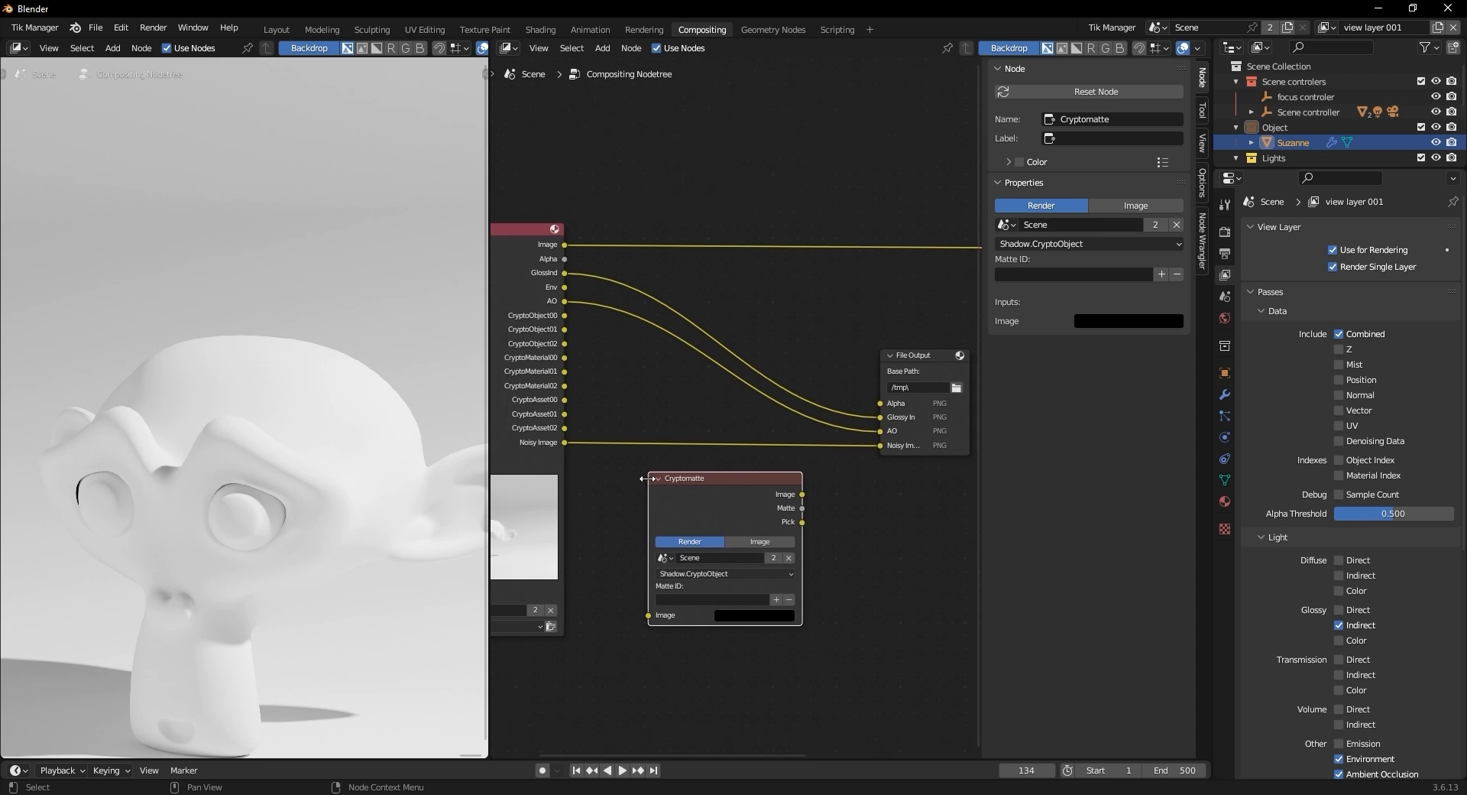
# Connect the Render Layers Image pass to the Cryptomatte Image input and its Matte output to the File Output Alpha input
pyautogui.moveTo(589, 533); pyautogui.dragTo(608, 549, button='middle')
pyautogui.moveTo(579, 260); pyautogui.dragTo(666, 633)
pyautogui.scroll(2, 752, 512)
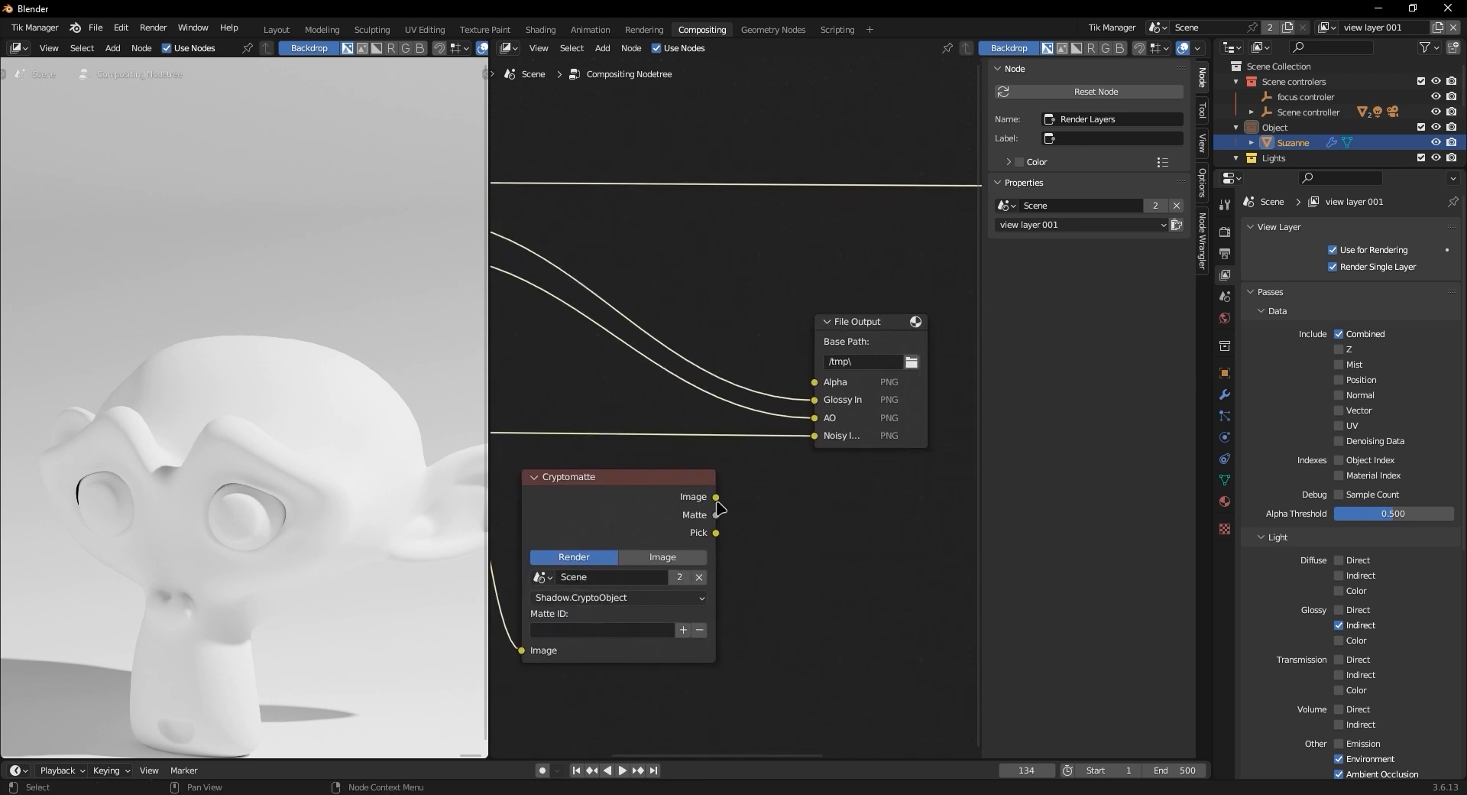
pyautogui.moveTo(719, 521); pyautogui.dragTo(815, 382)
pyautogui.scroll(-4, 791, 405)
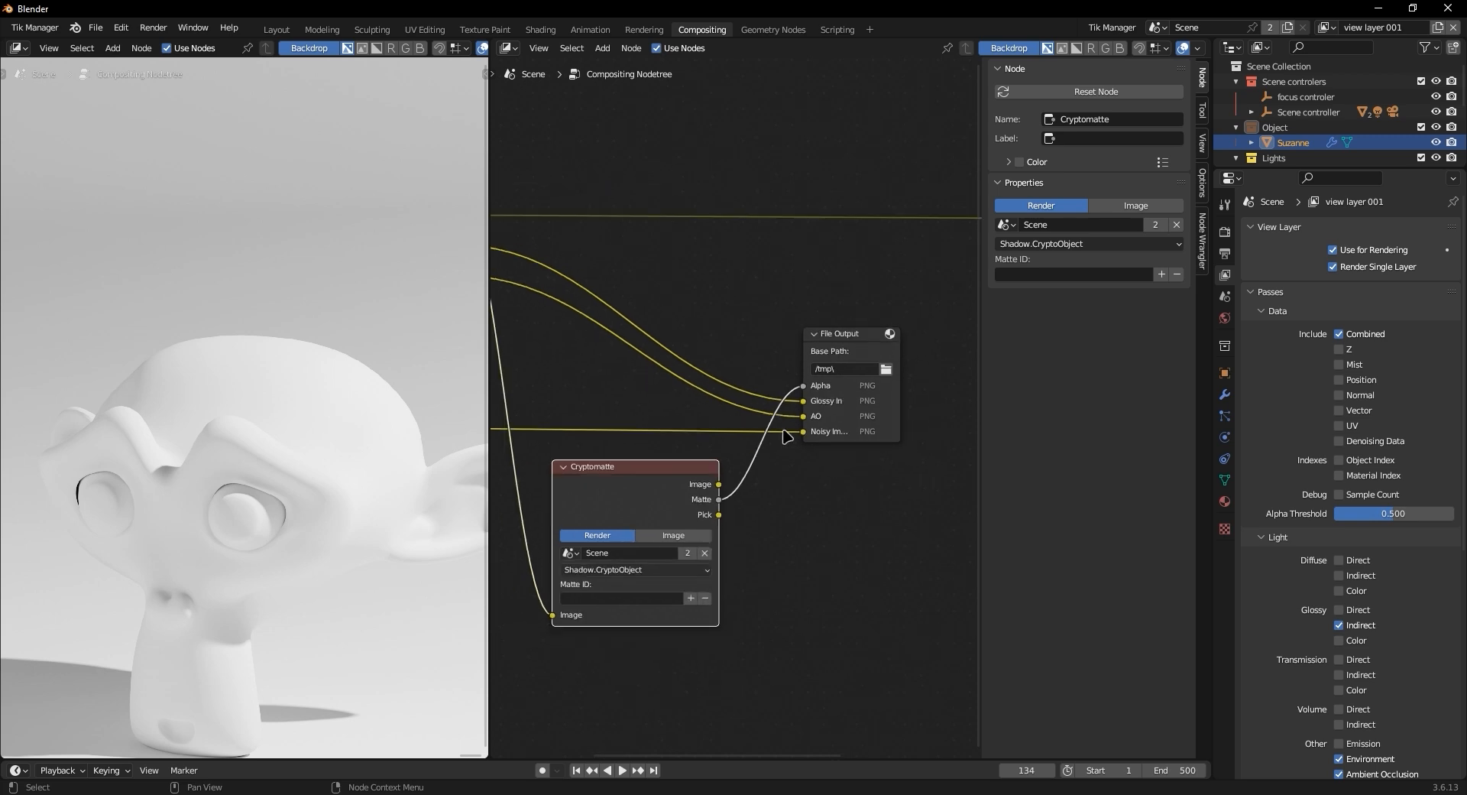
# Reposition the backdrop image so the whole render shows just below the Cryptomatte node
pyautogui.scroll(2, 789, 397)
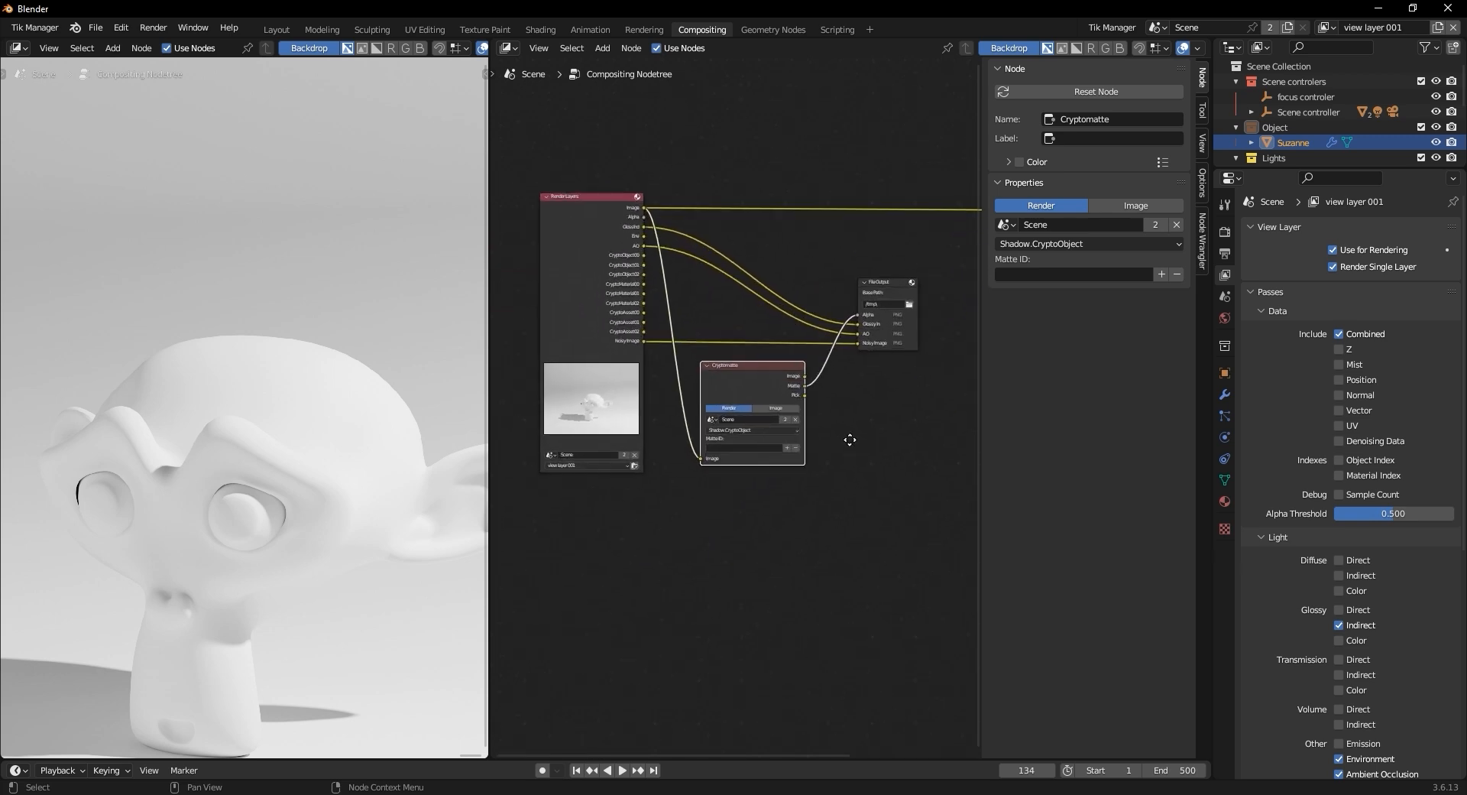
pyautogui.scroll(2, 808, 493)
pyautogui.scroll(-2, 737, 613)
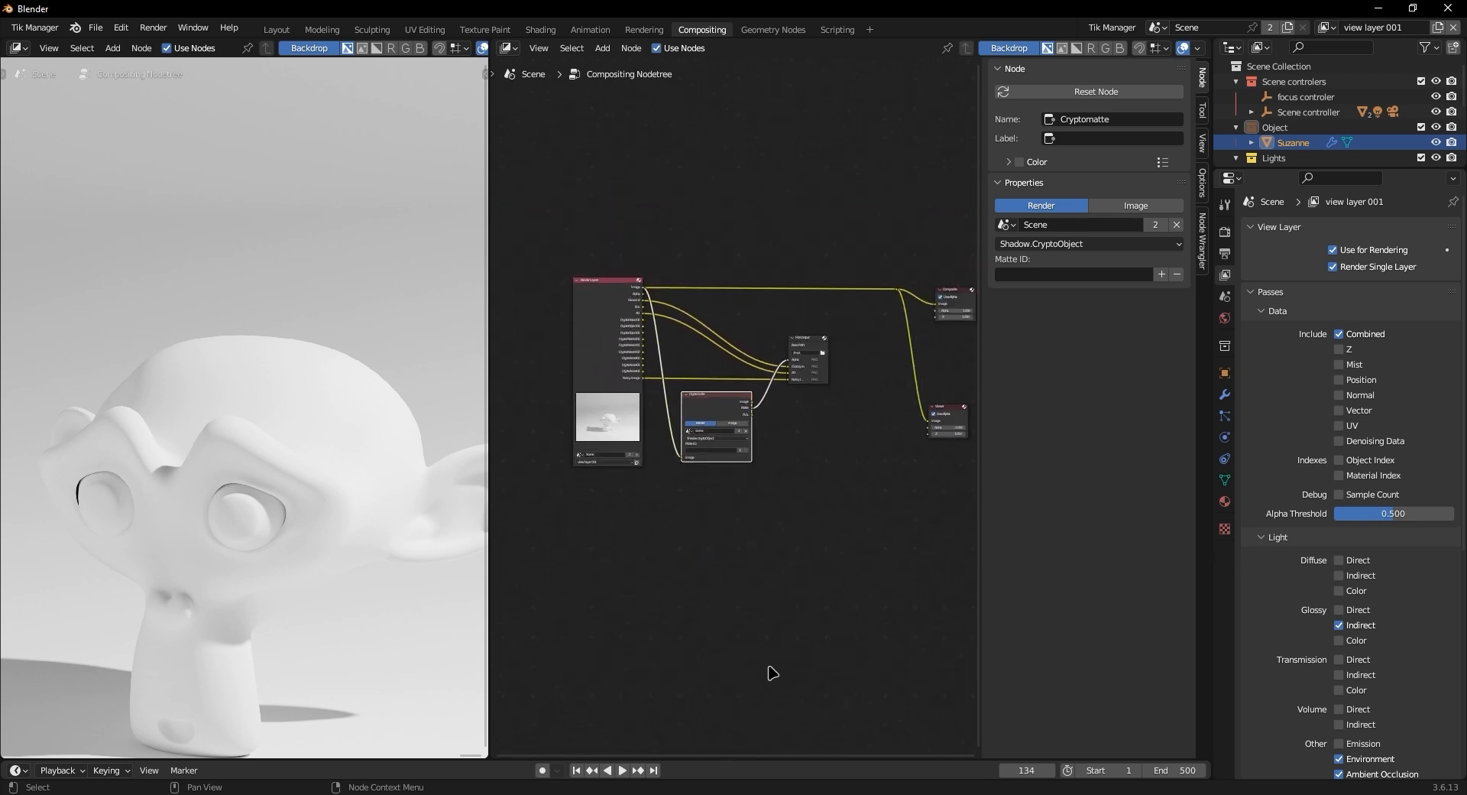
pyautogui.keyDown('alt'); pyautogui.moveTo(753, 604); pyautogui.dragTo(742, 455, button='middle'); pyautogui.keyUp('alt')
pyautogui.scroll(-1, 741, 489)
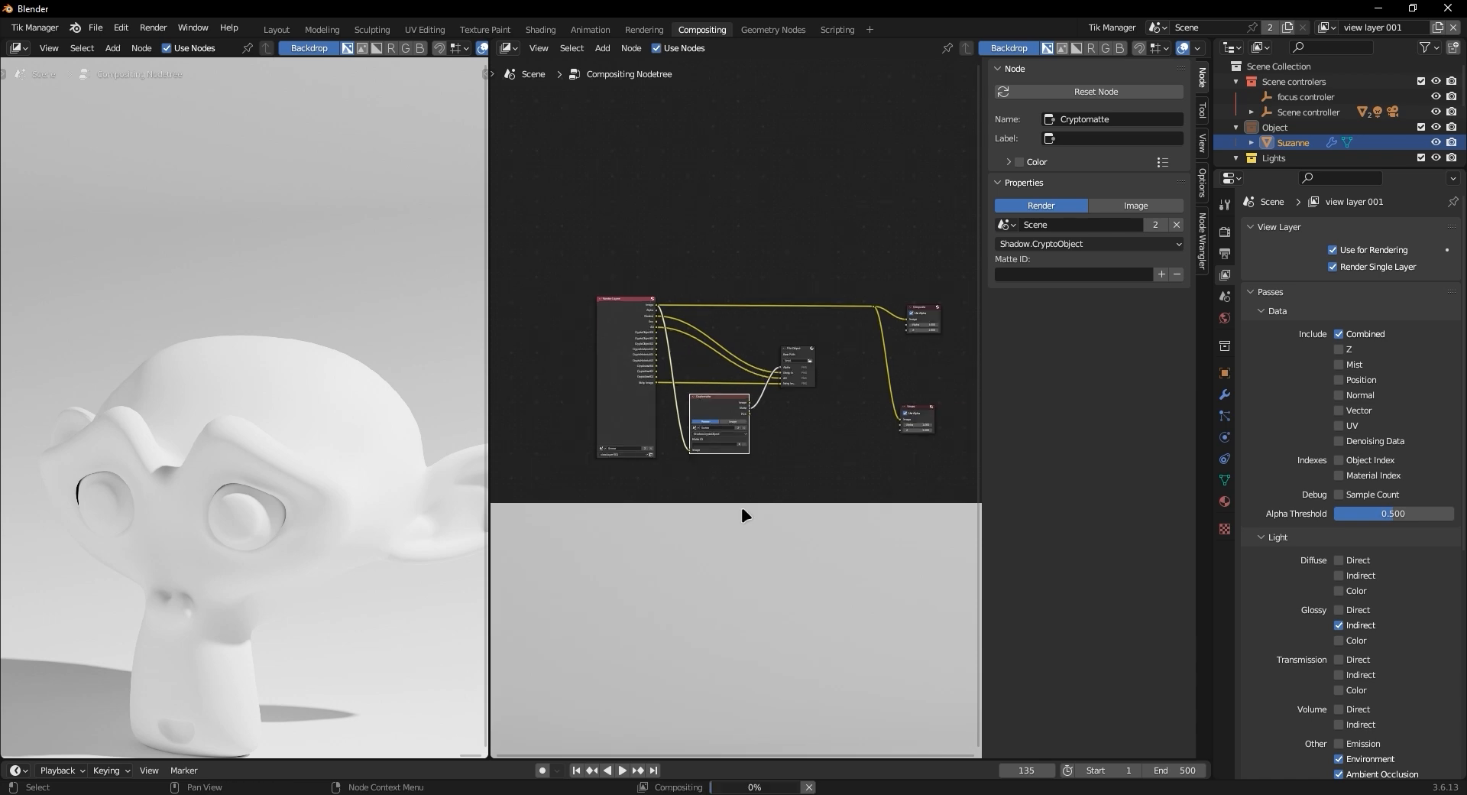
pyautogui.keyDown('alt'); pyautogui.moveTo(758, 607); pyautogui.dragTo(798, 434, button='middle'); pyautogui.keyUp('alt')
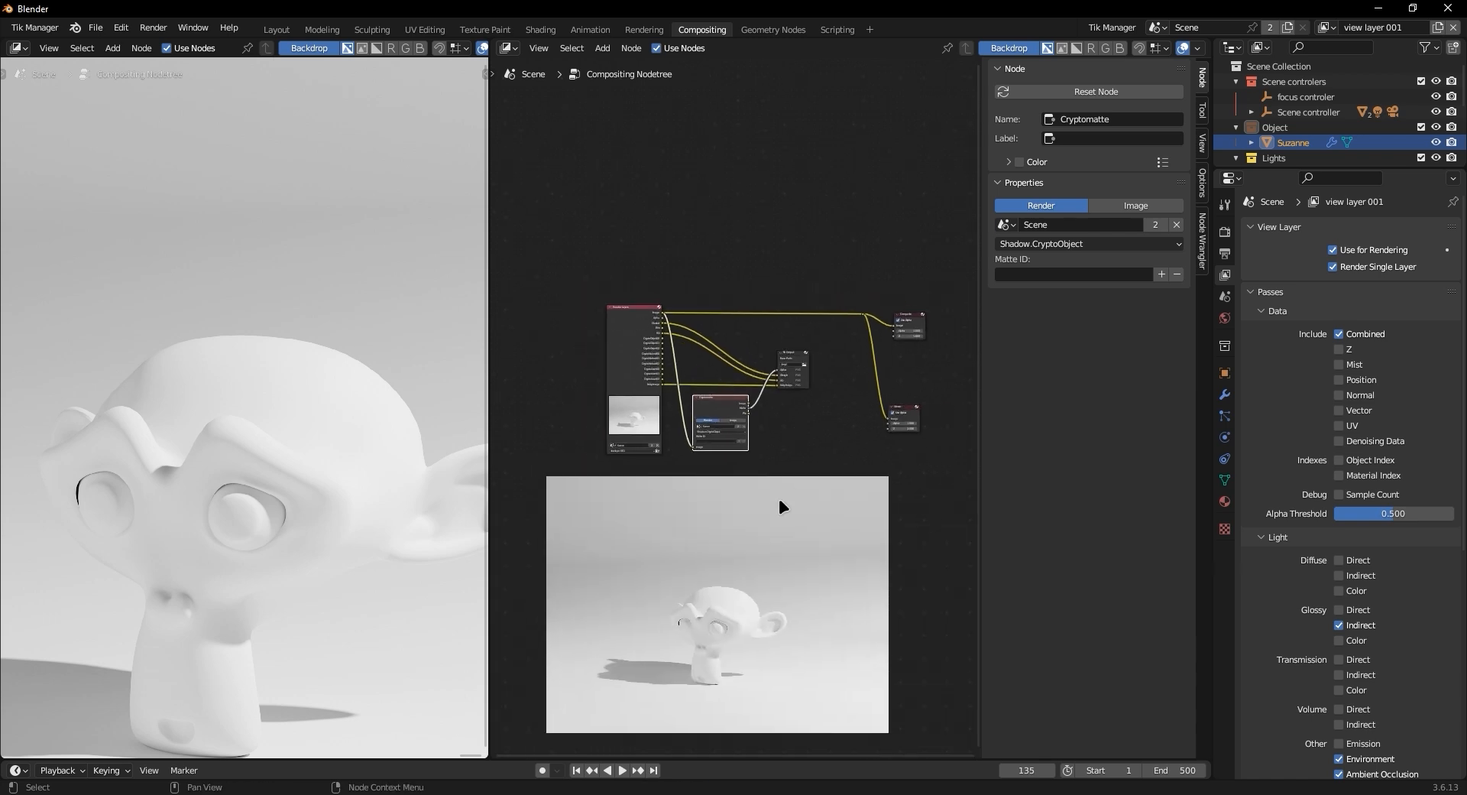
pyautogui.scroll(3, 772, 492)
pyautogui.scroll(3, 731, 443)
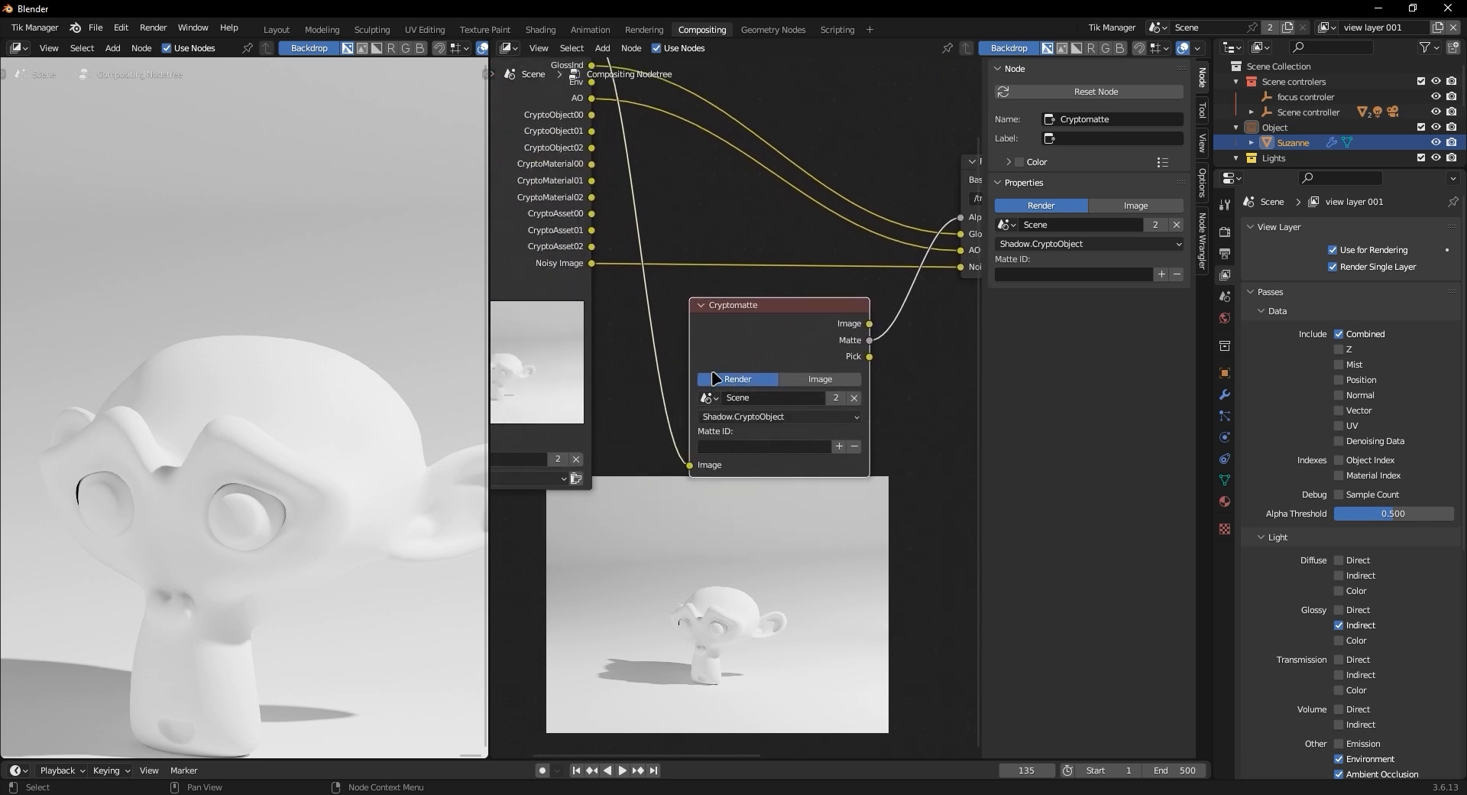
# Toggle the Cryptomatte source between Image and Render and reassign Scene as its scene
pyautogui.click(783, 380)
pyautogui.click(738, 380)
pyautogui.click(829, 379)
pyautogui.click(743, 380)
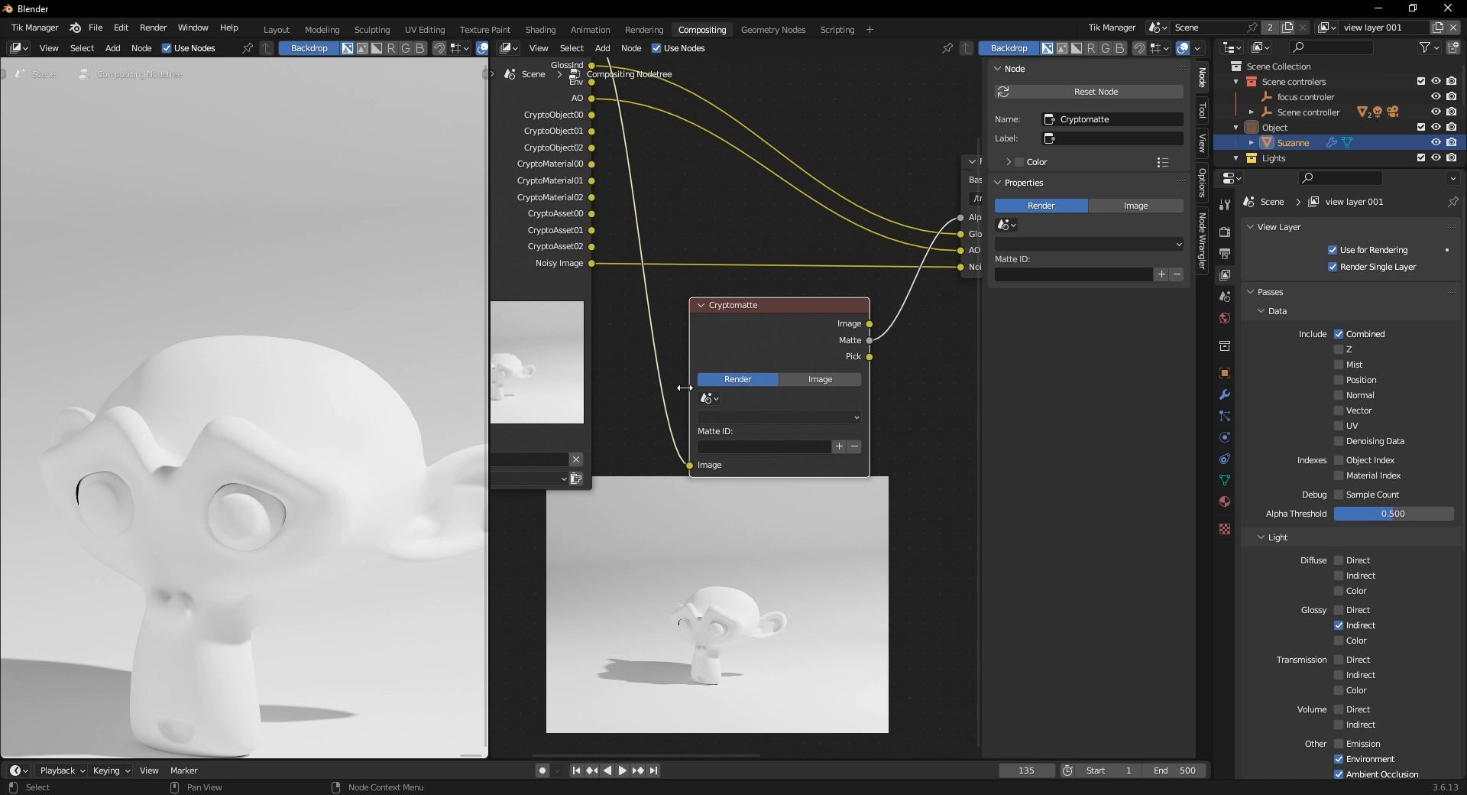
pyautogui.click(709, 398)
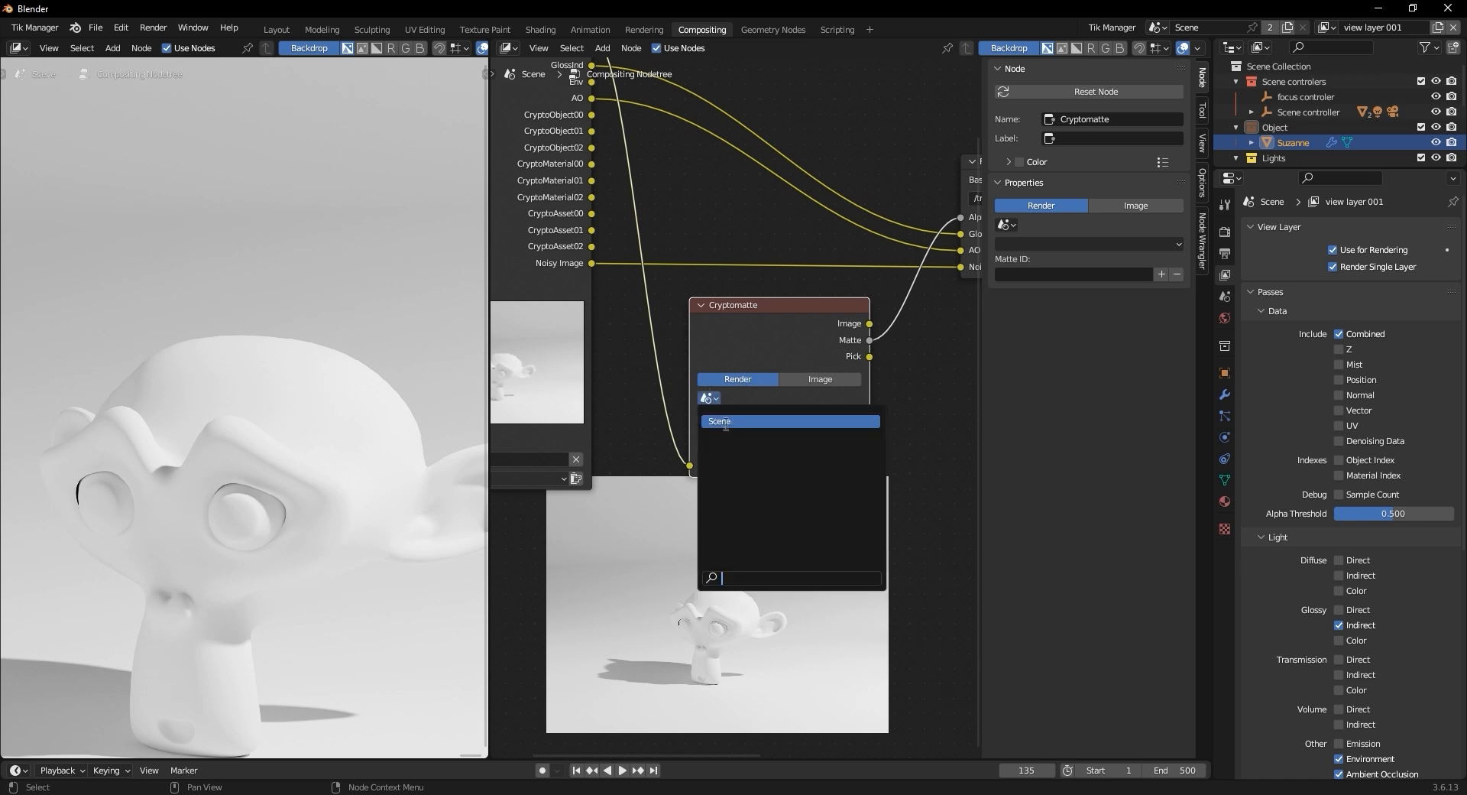
pyautogui.click(726, 421)
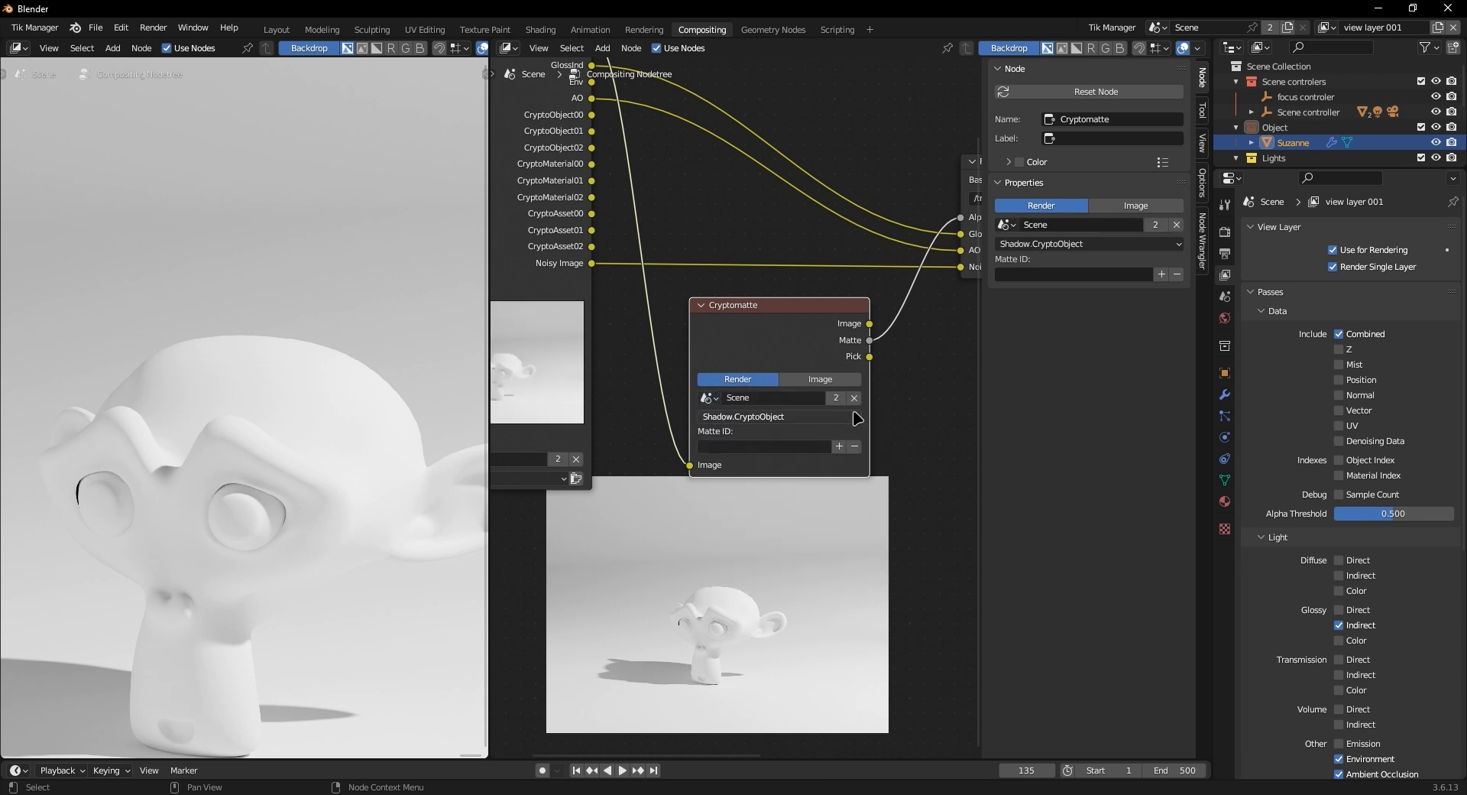
pyautogui.click(763, 417)
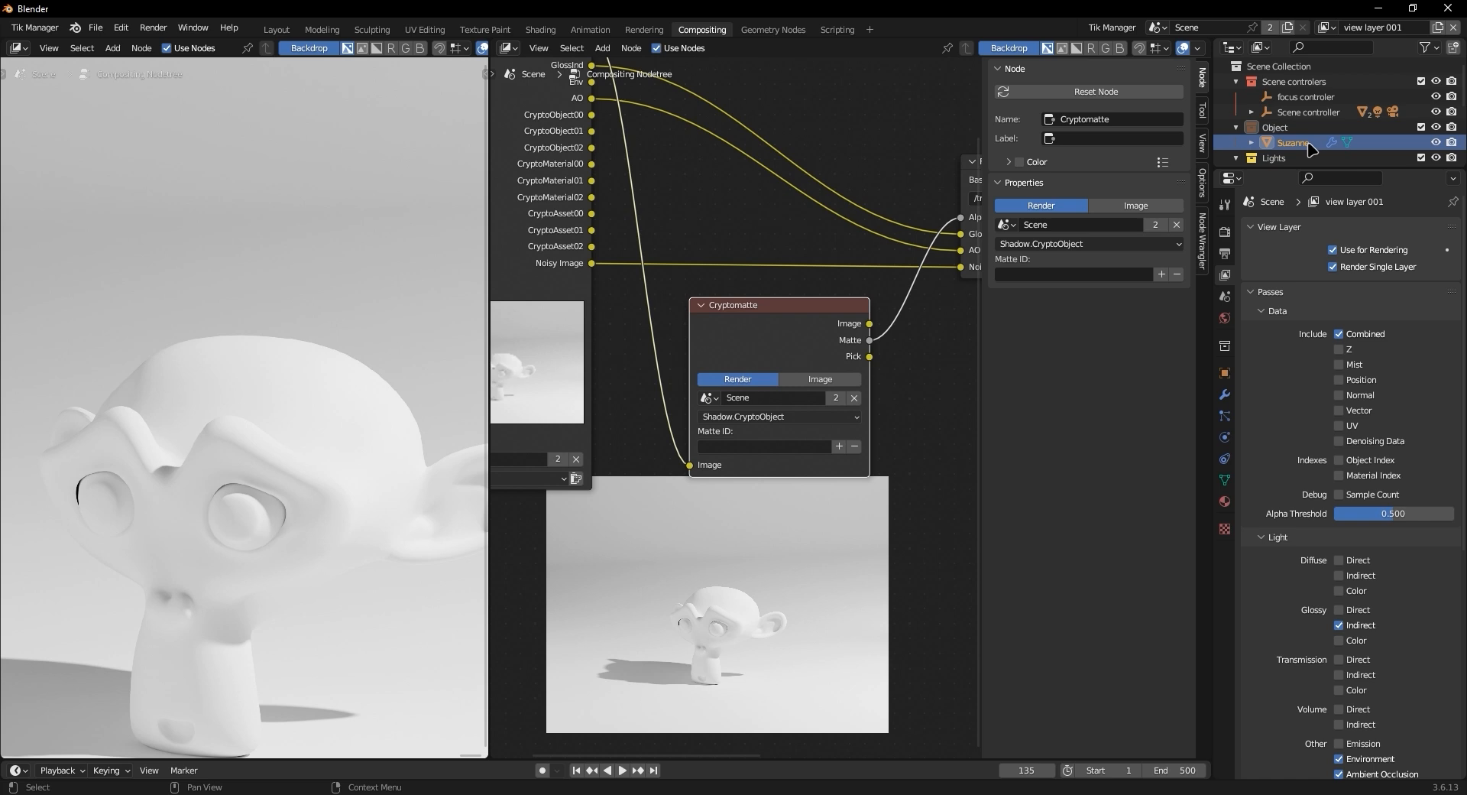
pyautogui.rightClick(1307, 102)
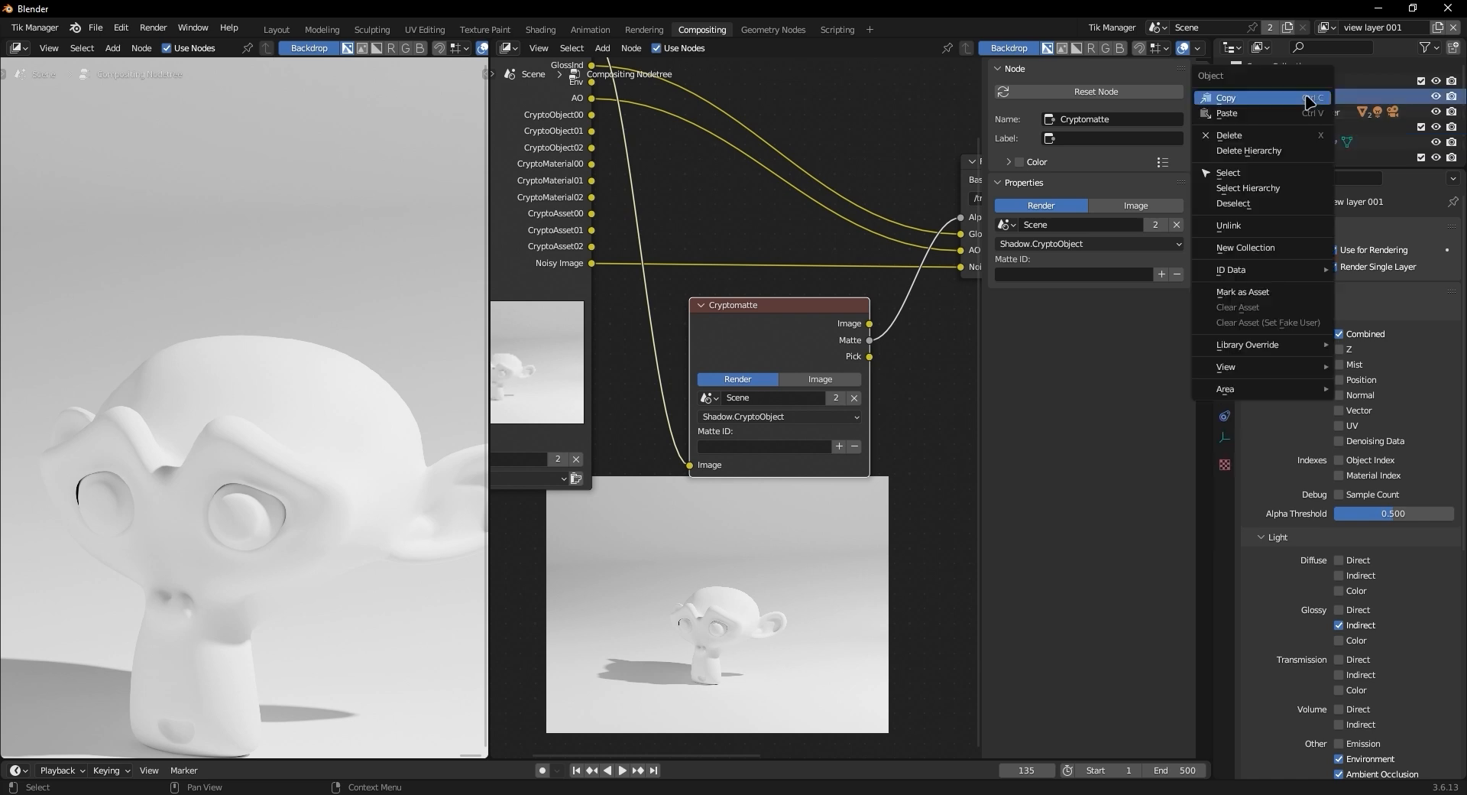
pyautogui.click(1279, 298)
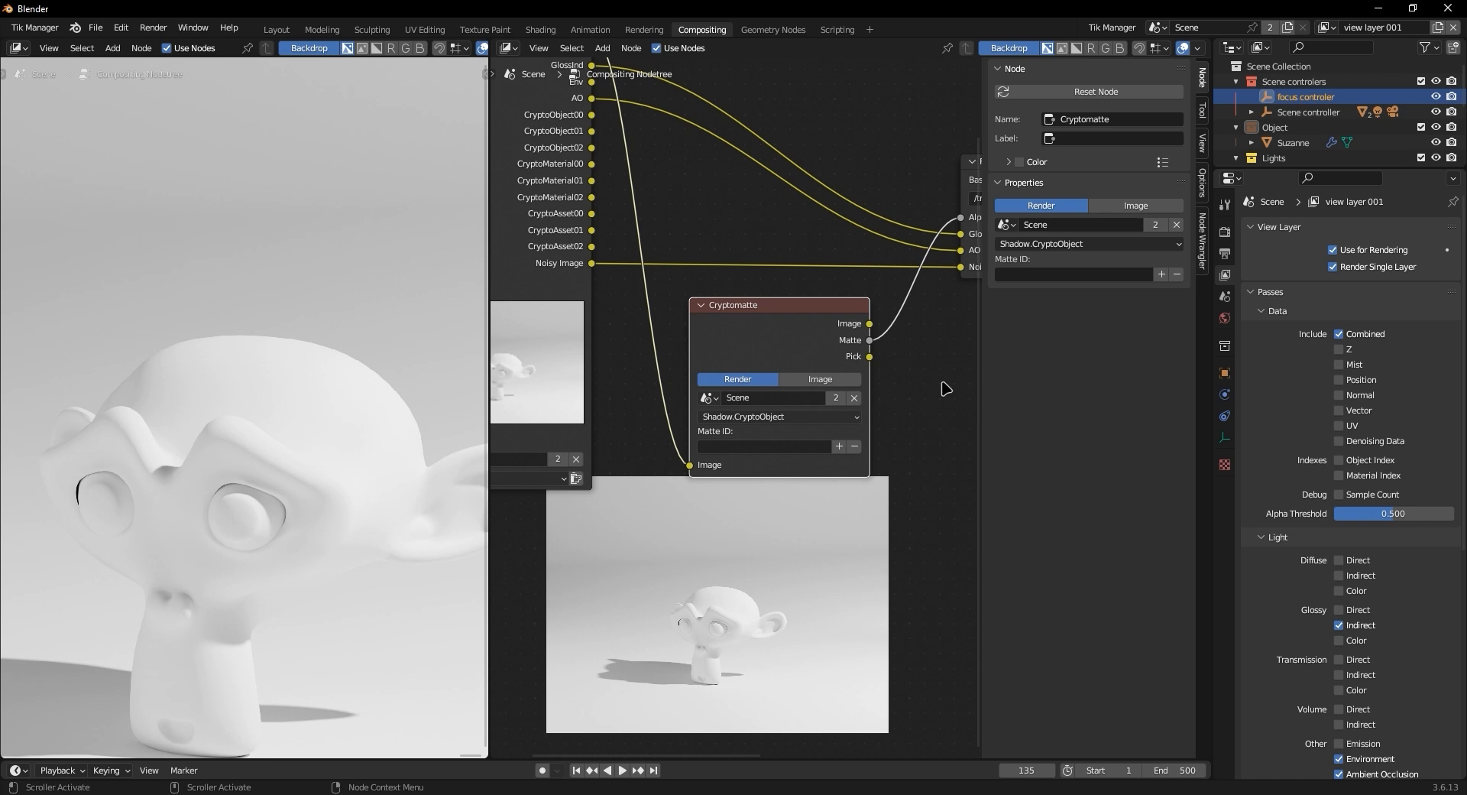
# Set the Cryptomatte layer to Objects.CryptoObject and try to pick a matte from the backdrop
pyautogui.click(786, 416)
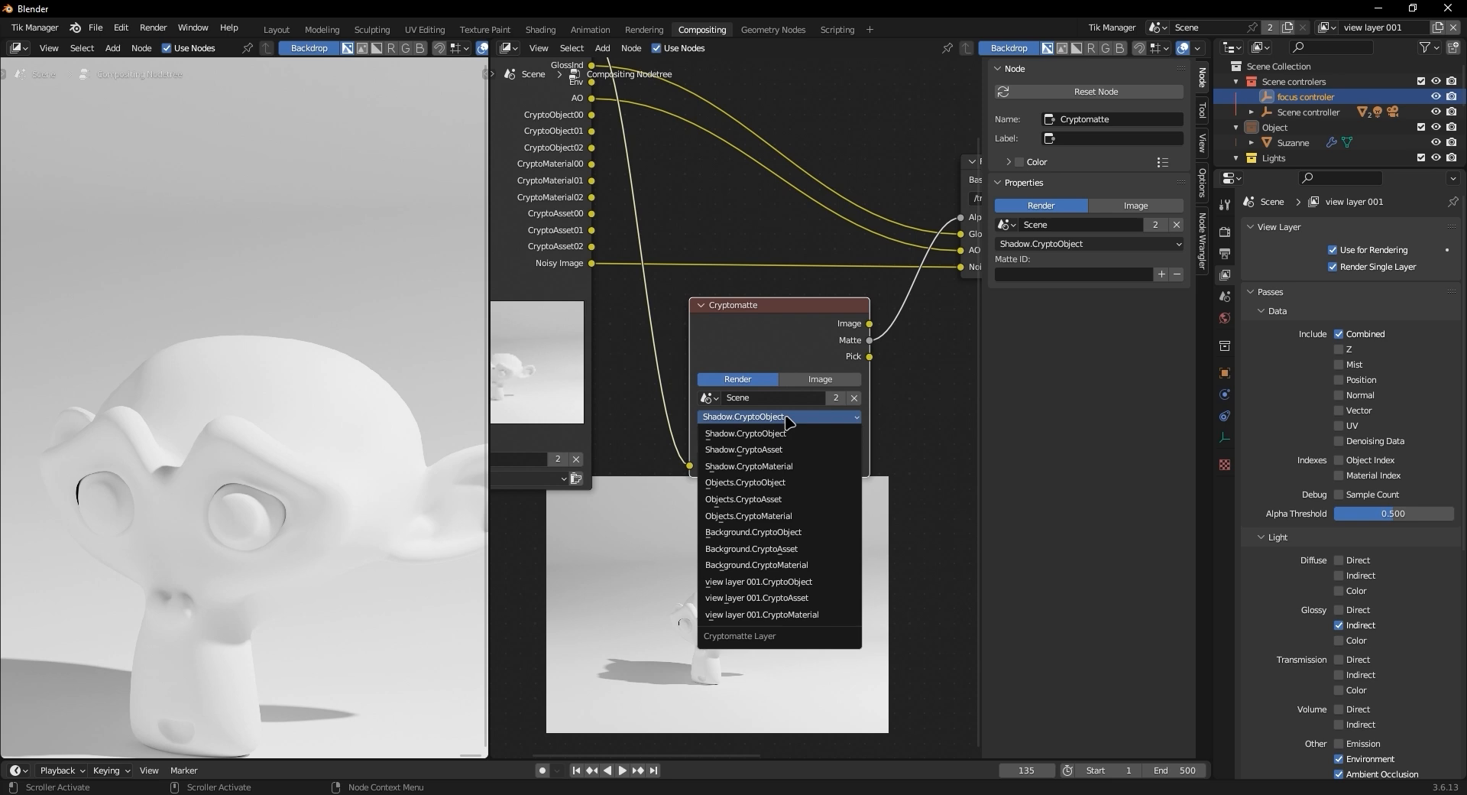
pyautogui.click(788, 433)
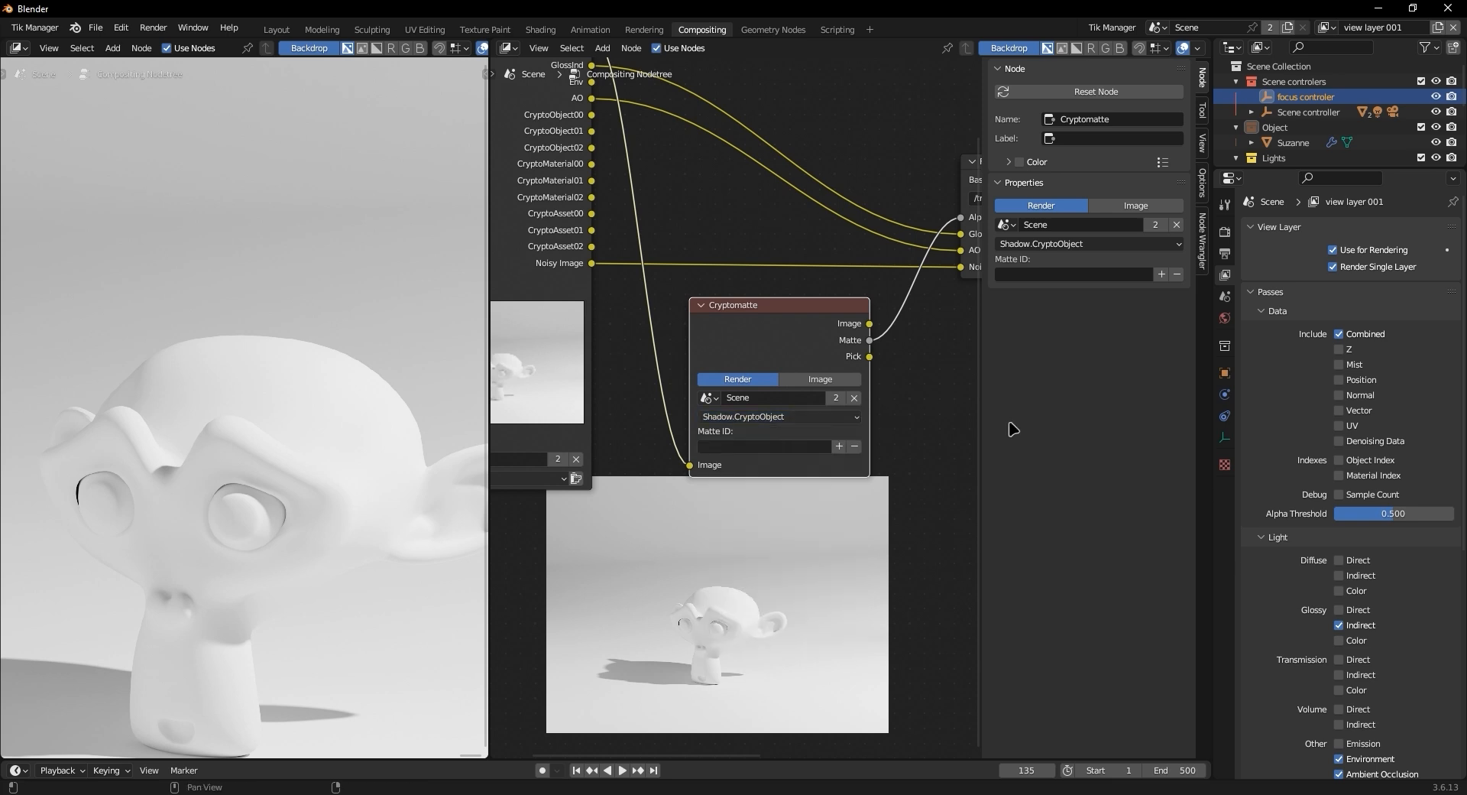
pyautogui.click(740, 419)
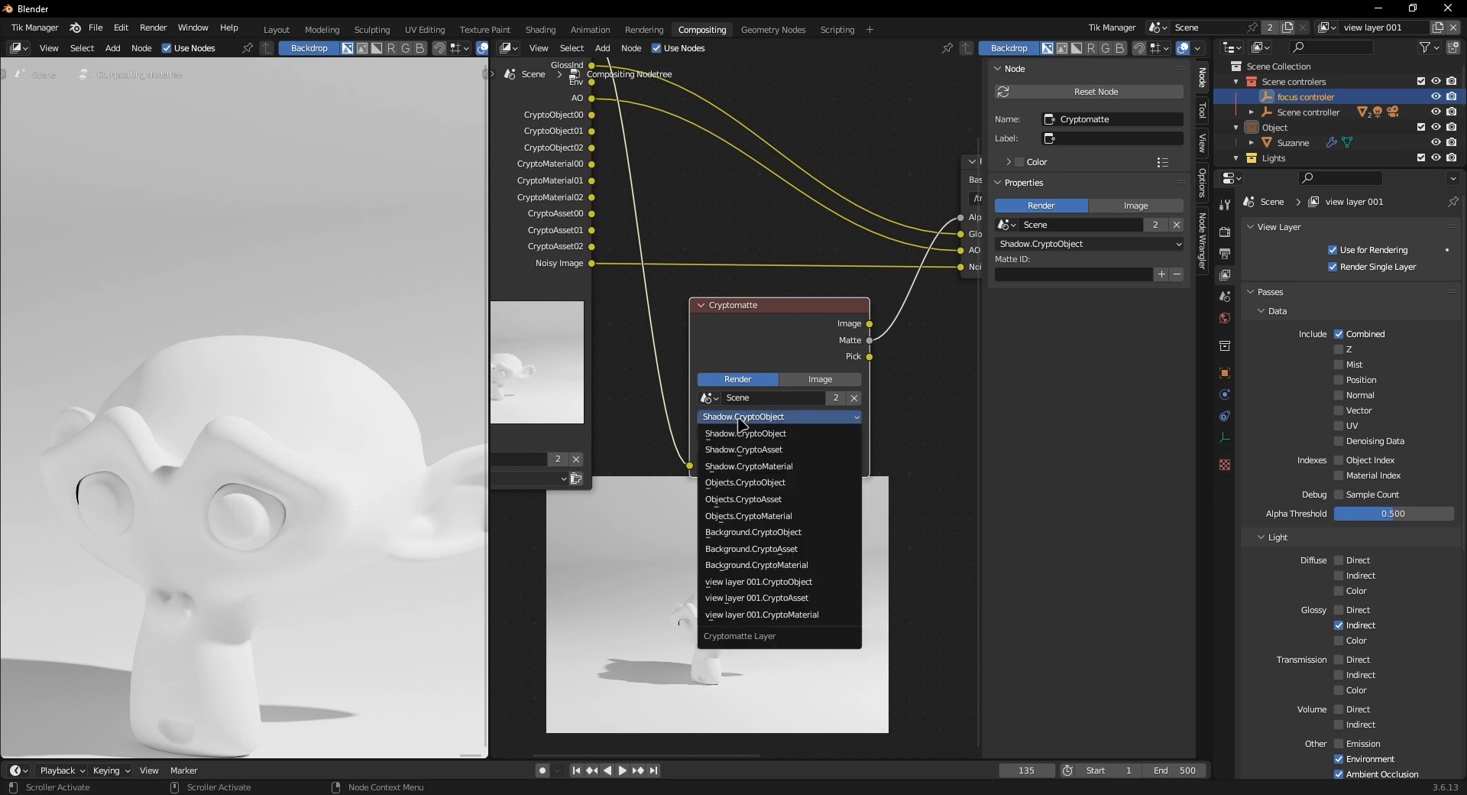
pyautogui.click(783, 483)
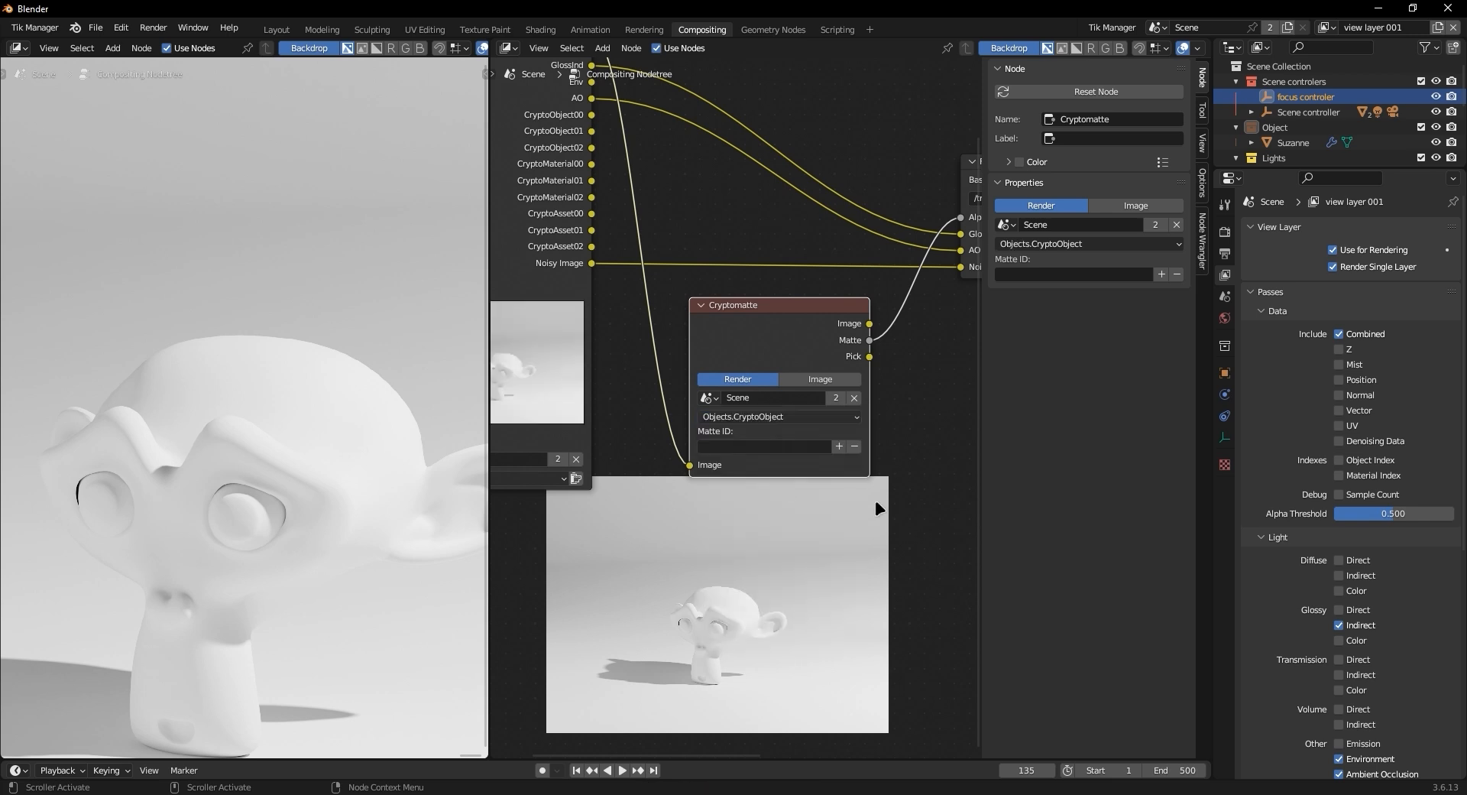
pyautogui.click(839, 447)
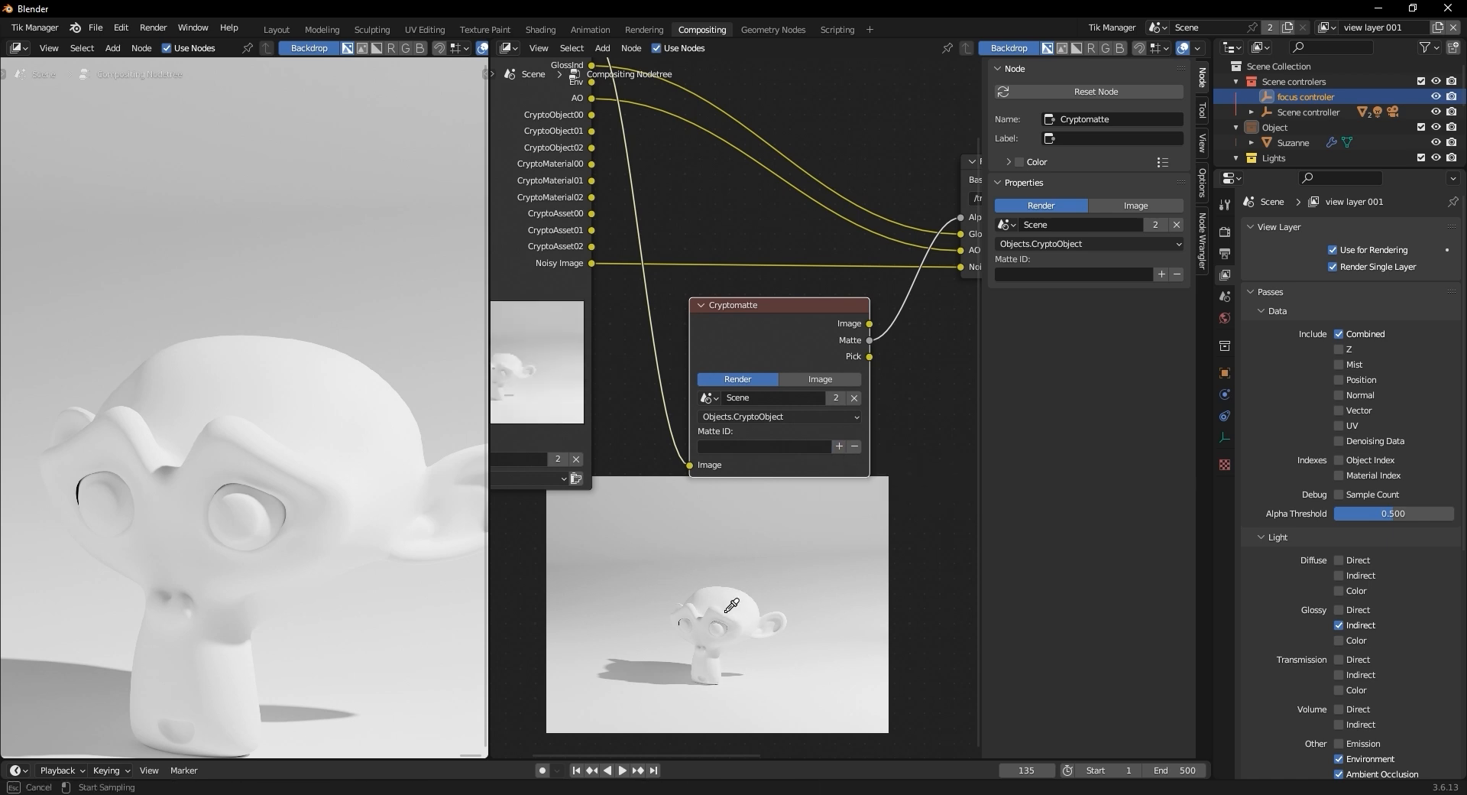
pyautogui.press('Escape')
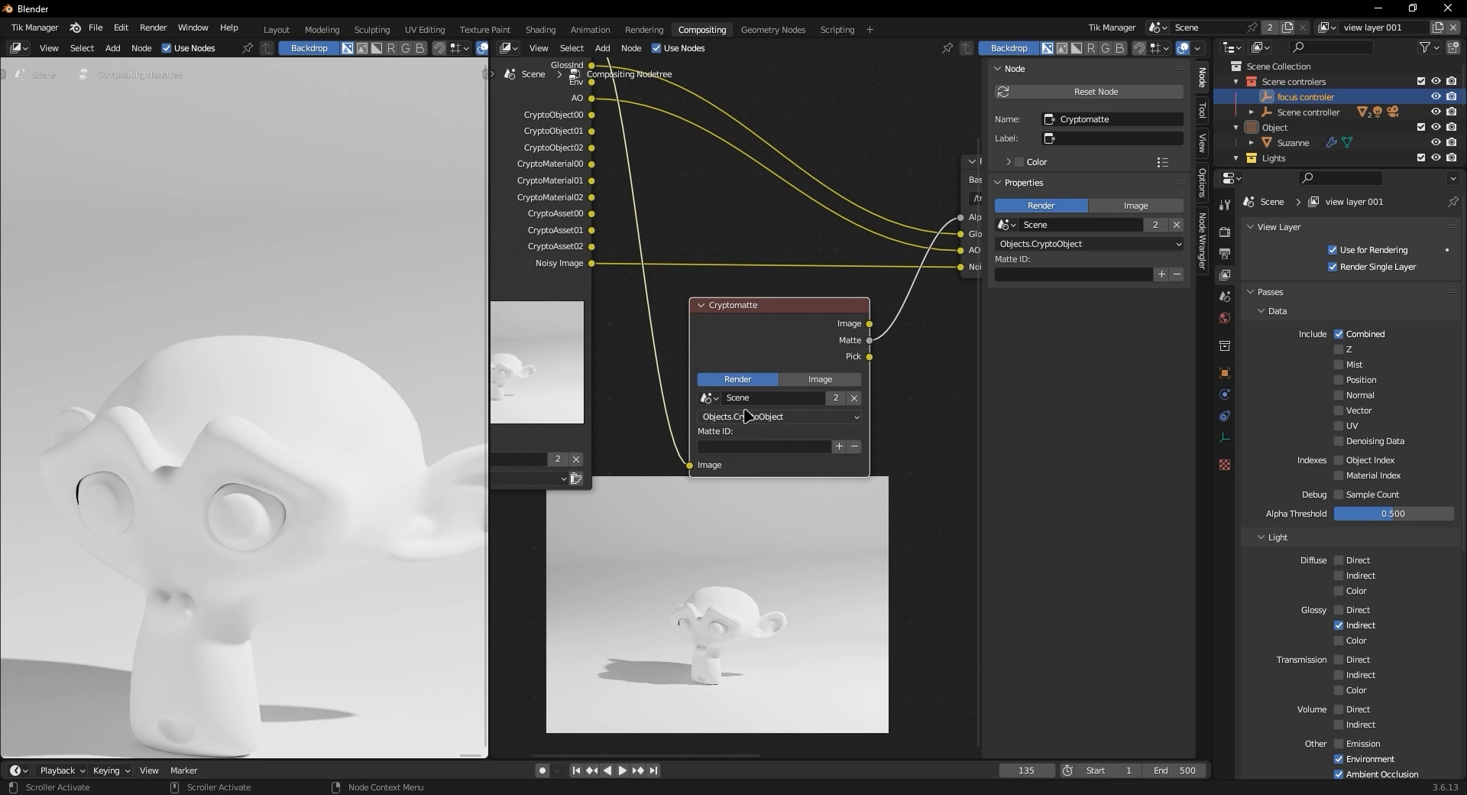
# Switch the Cryptomatte layer back to Shadow.CryptoObject and try to pick a matte from the image
pyautogui.click(778, 416)
pyautogui.click(755, 430)
pyautogui.click(839, 446)
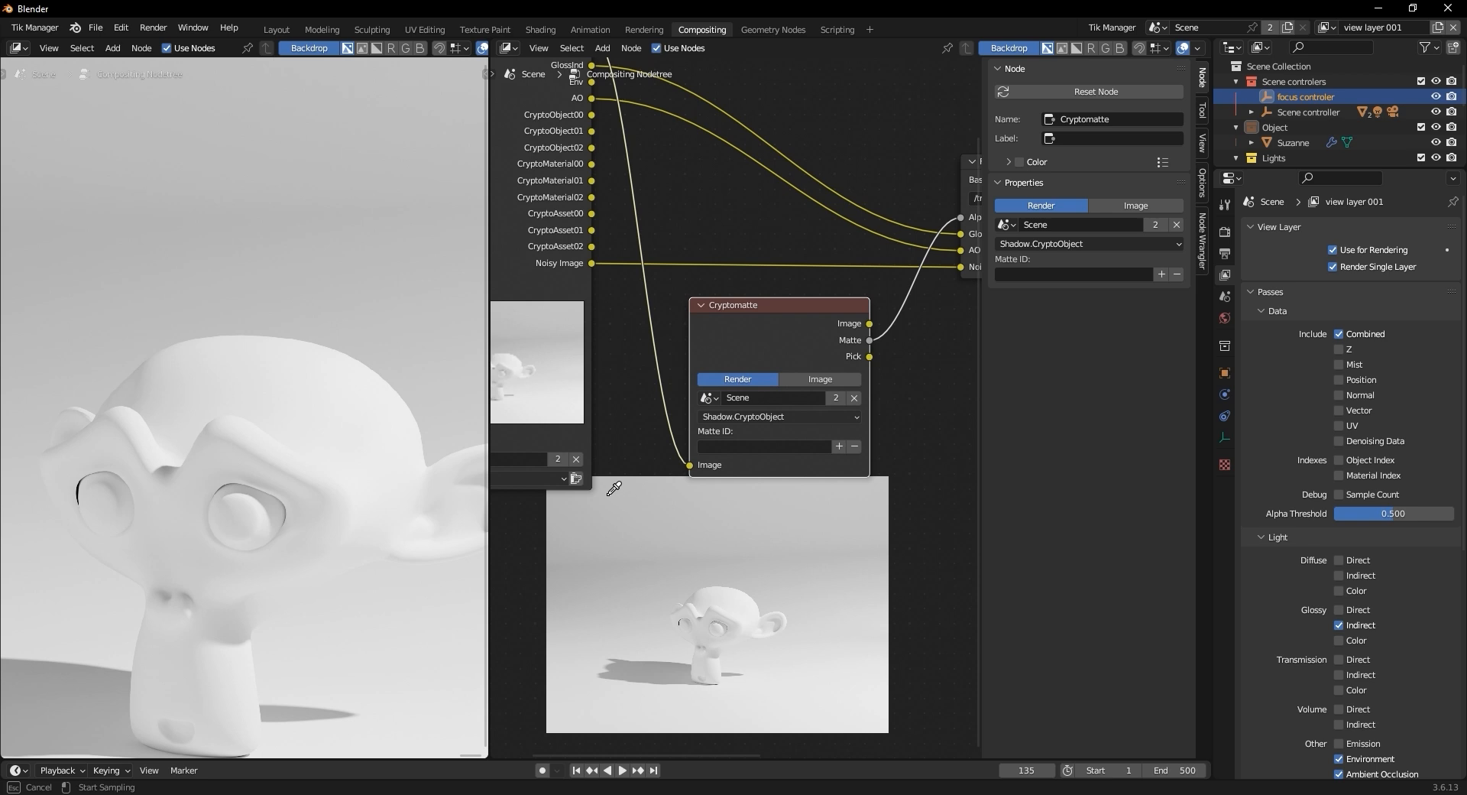
pyautogui.press('Escape')
# Preview the Cryptomatte node's Matte output in the Viewer and try to sample a matte from the backdrop
pyautogui.scroll(-3, 648, 521)
pyautogui.moveTo(706, 515); pyautogui.dragTo(681, 513, button='middle')
pyautogui.keyDown('ctrl'); pyautogui.keyDown('shift'); pyautogui.click(726, 342); pyautogui.keyUp('shift'); pyautogui.keyUp('ctrl')
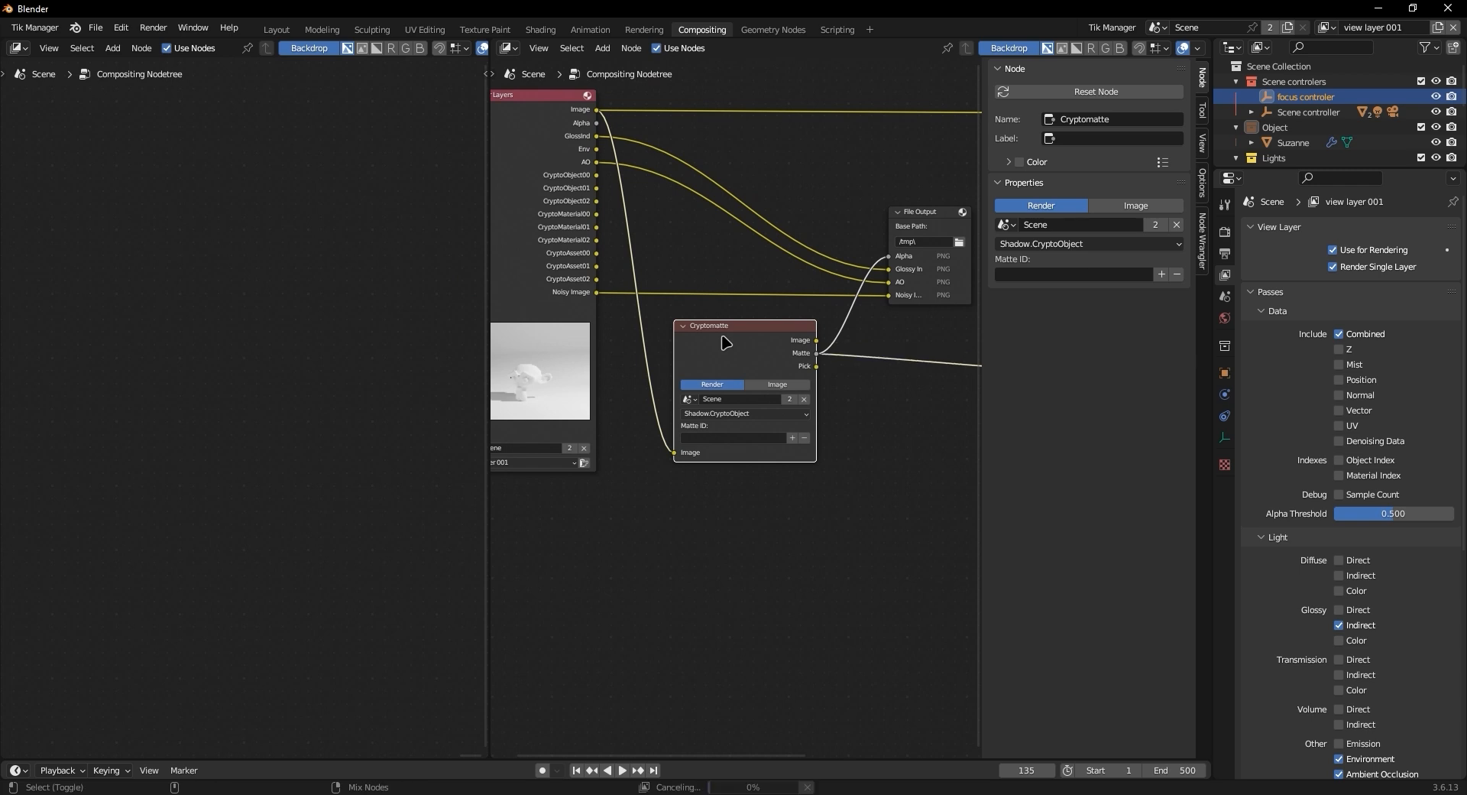
pyautogui.keyDown('ctrl'); pyautogui.keyDown('shift'); pyautogui.click(726, 343); pyautogui.keyUp('shift'); pyautogui.keyUp('ctrl')
pyautogui.scroll(1, 701, 461)
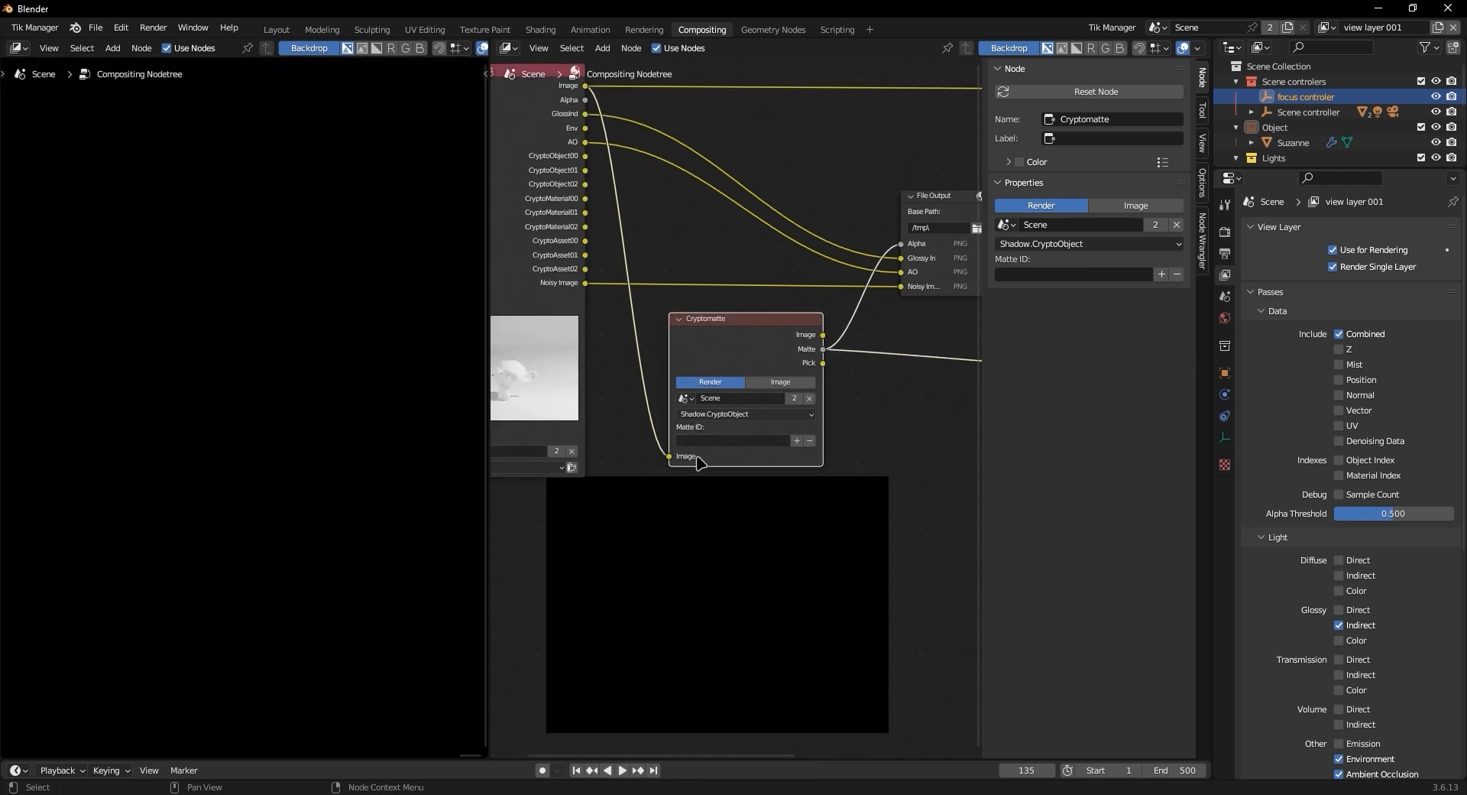
pyautogui.click(797, 440)
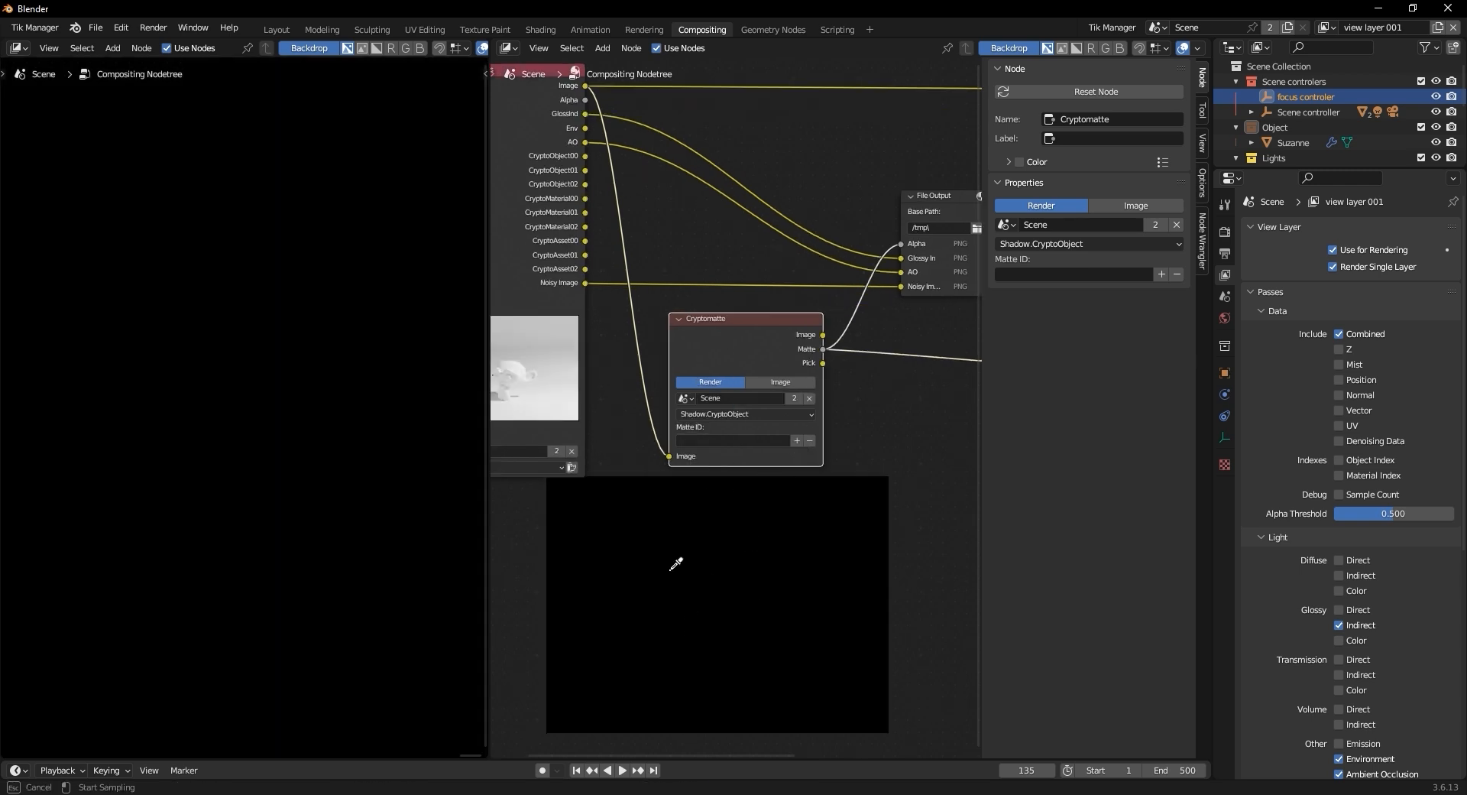
pyautogui.click(780, 573)
# Set the Cryptomatte layer to view layer 001.CryptoObject and try to pick a matte from the backdrop
pyautogui.click(685, 399)
pyautogui.click(686, 398)
pyautogui.click(702, 414)
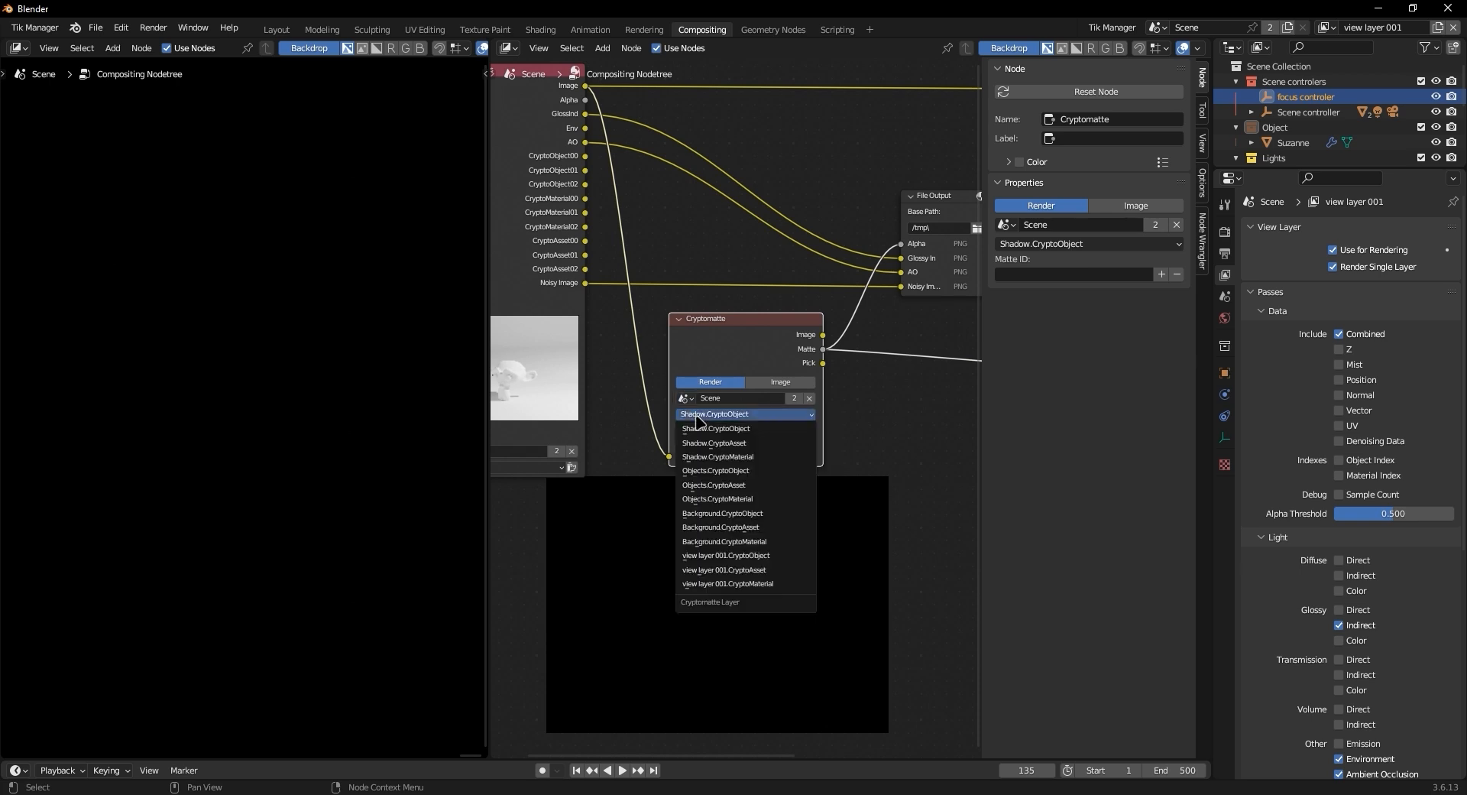
pyautogui.click(776, 563)
pyautogui.click(797, 441)
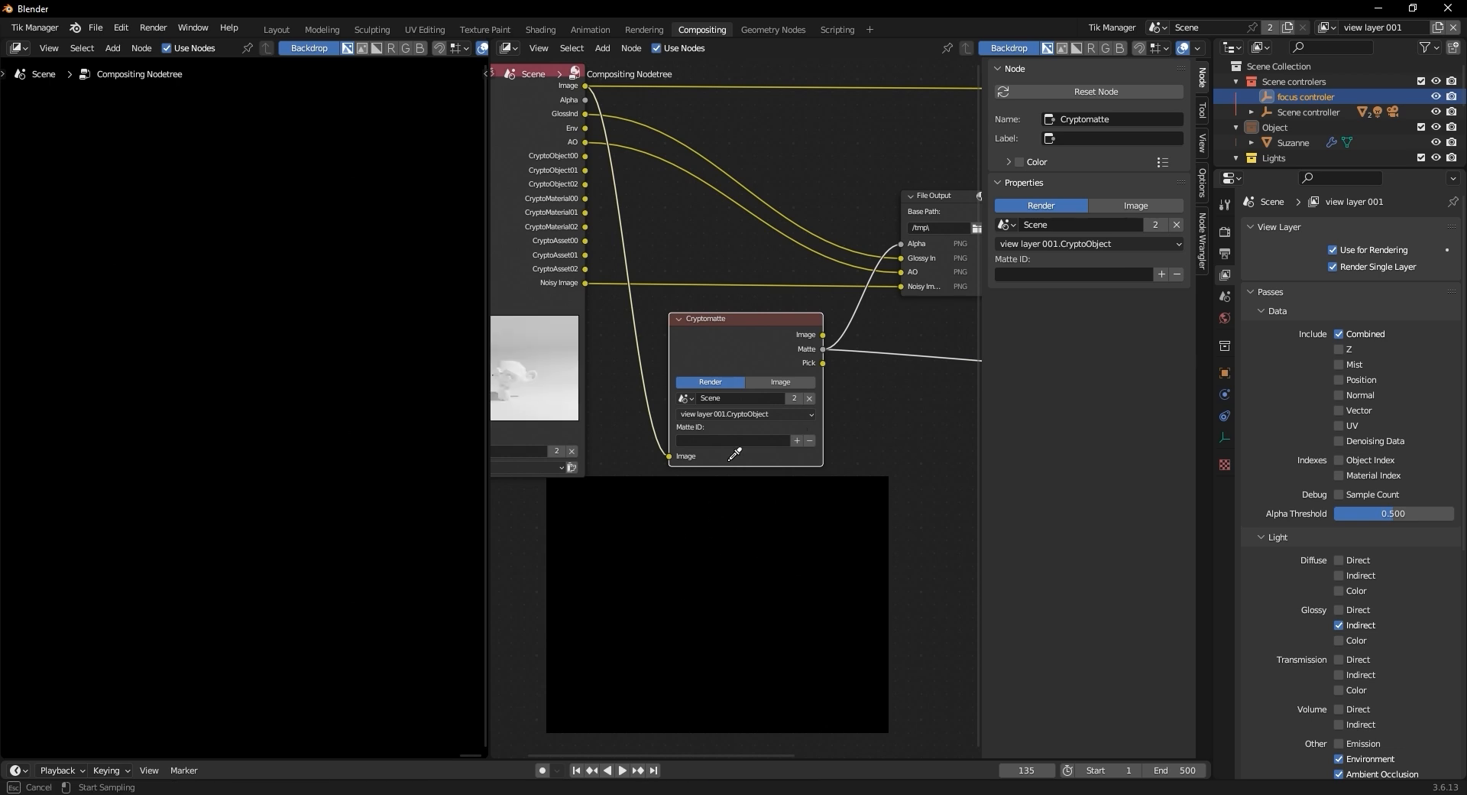
pyautogui.press('Escape')
pyautogui.click(753, 415)
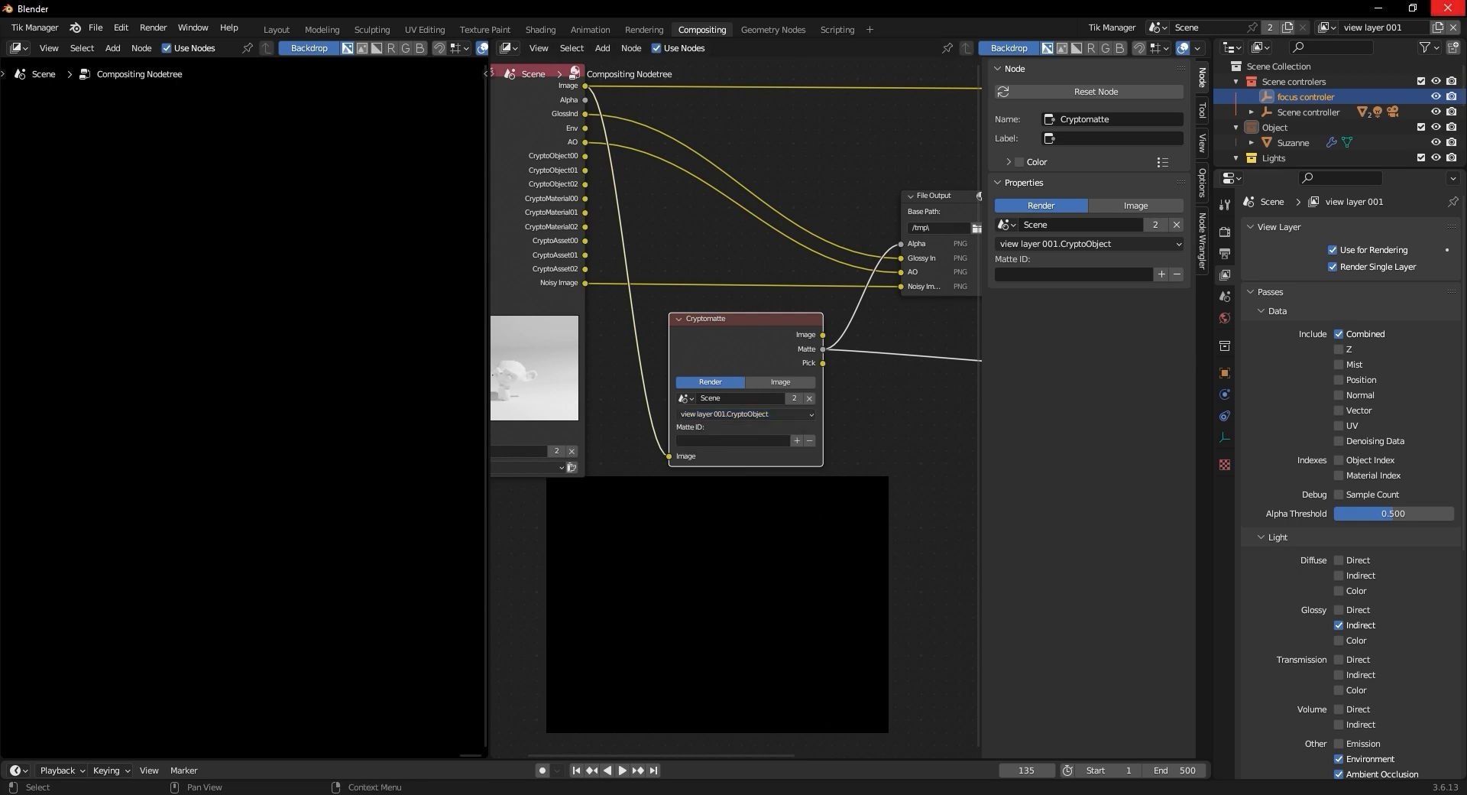
# Set the Cryptomatte layer to view layer 001.CryptoObject and pick the Backdrop object as its matte
pyautogui.click(1327, 28)
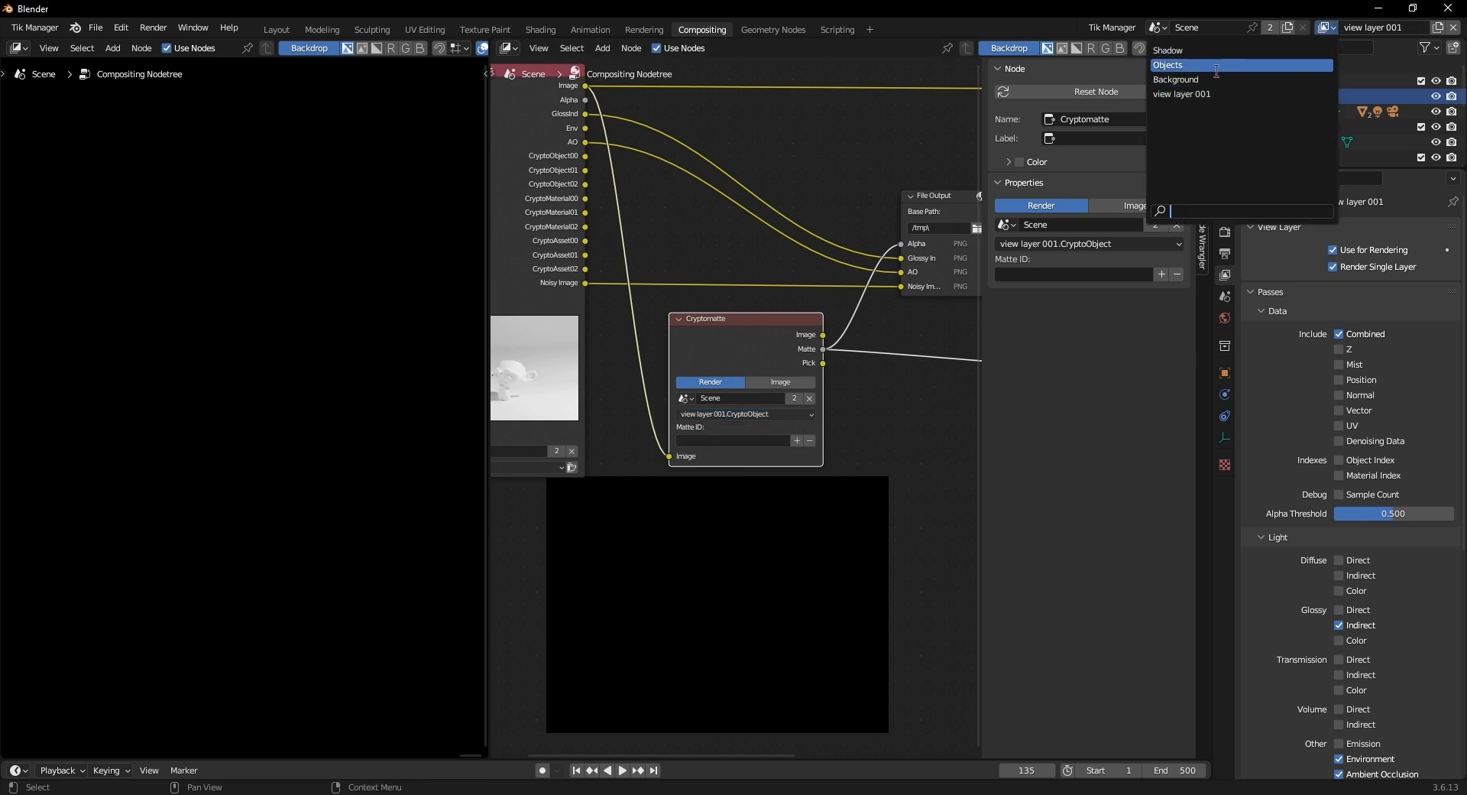
pyautogui.click(755, 415)
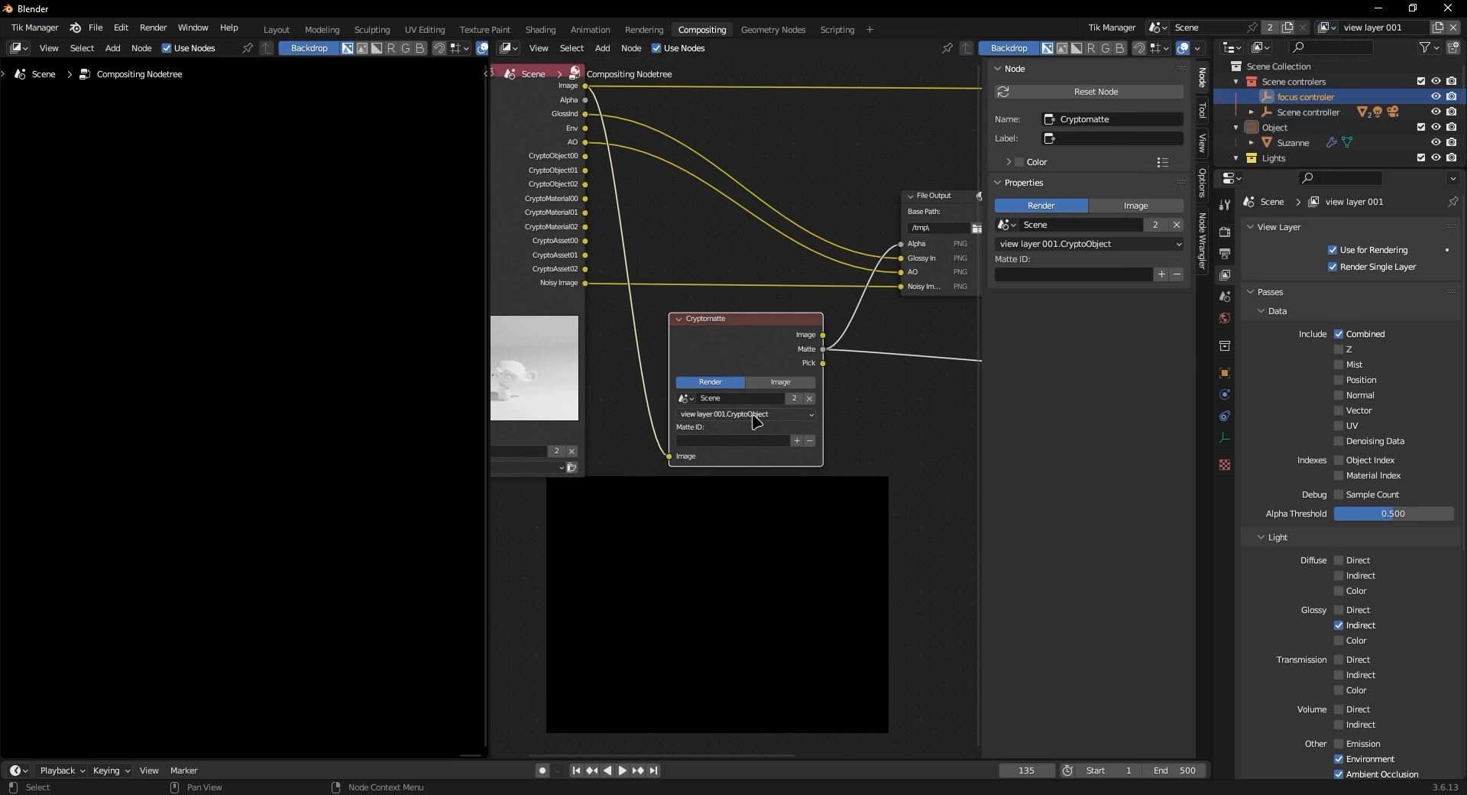
pyautogui.click(759, 417)
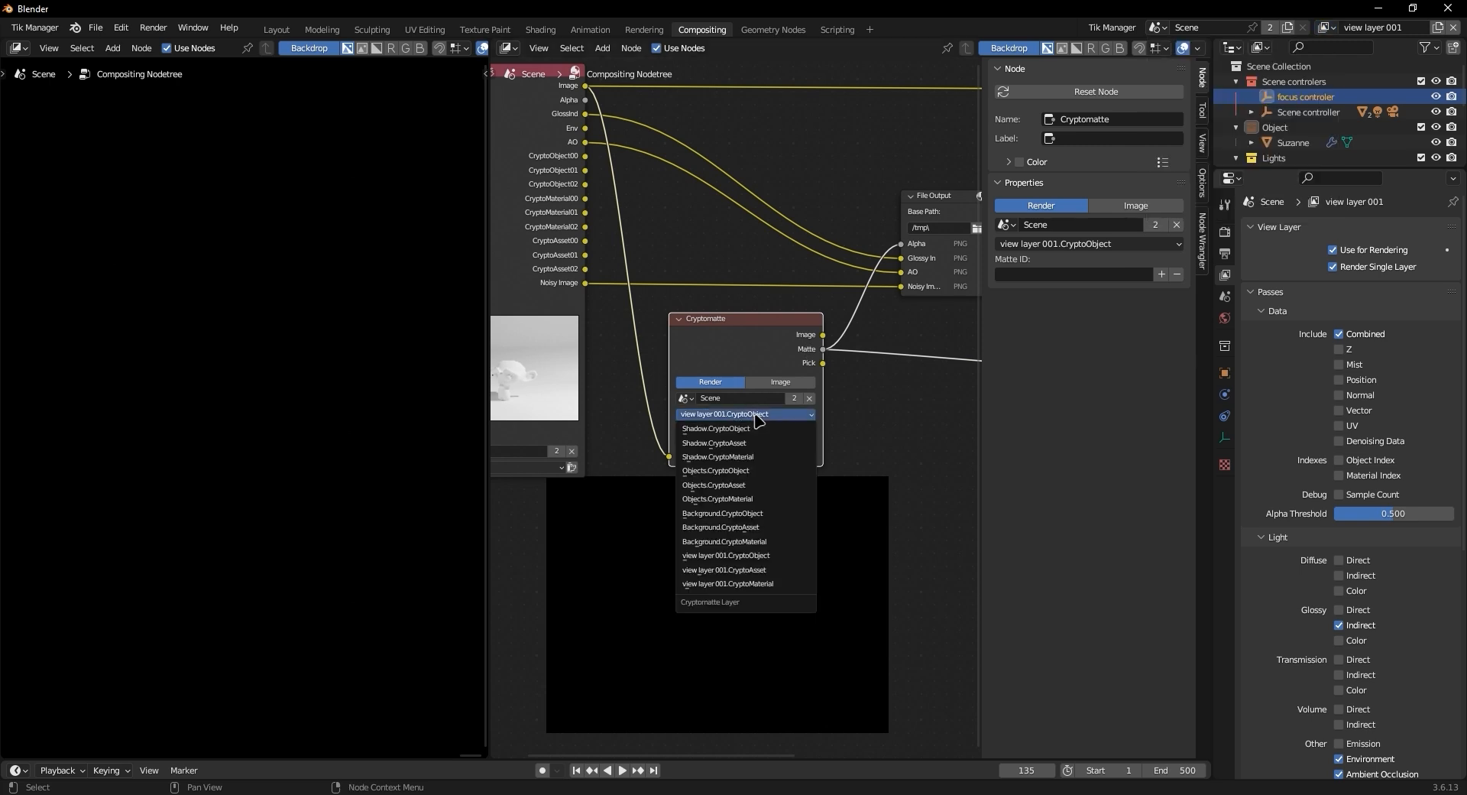
pyautogui.click(706, 561)
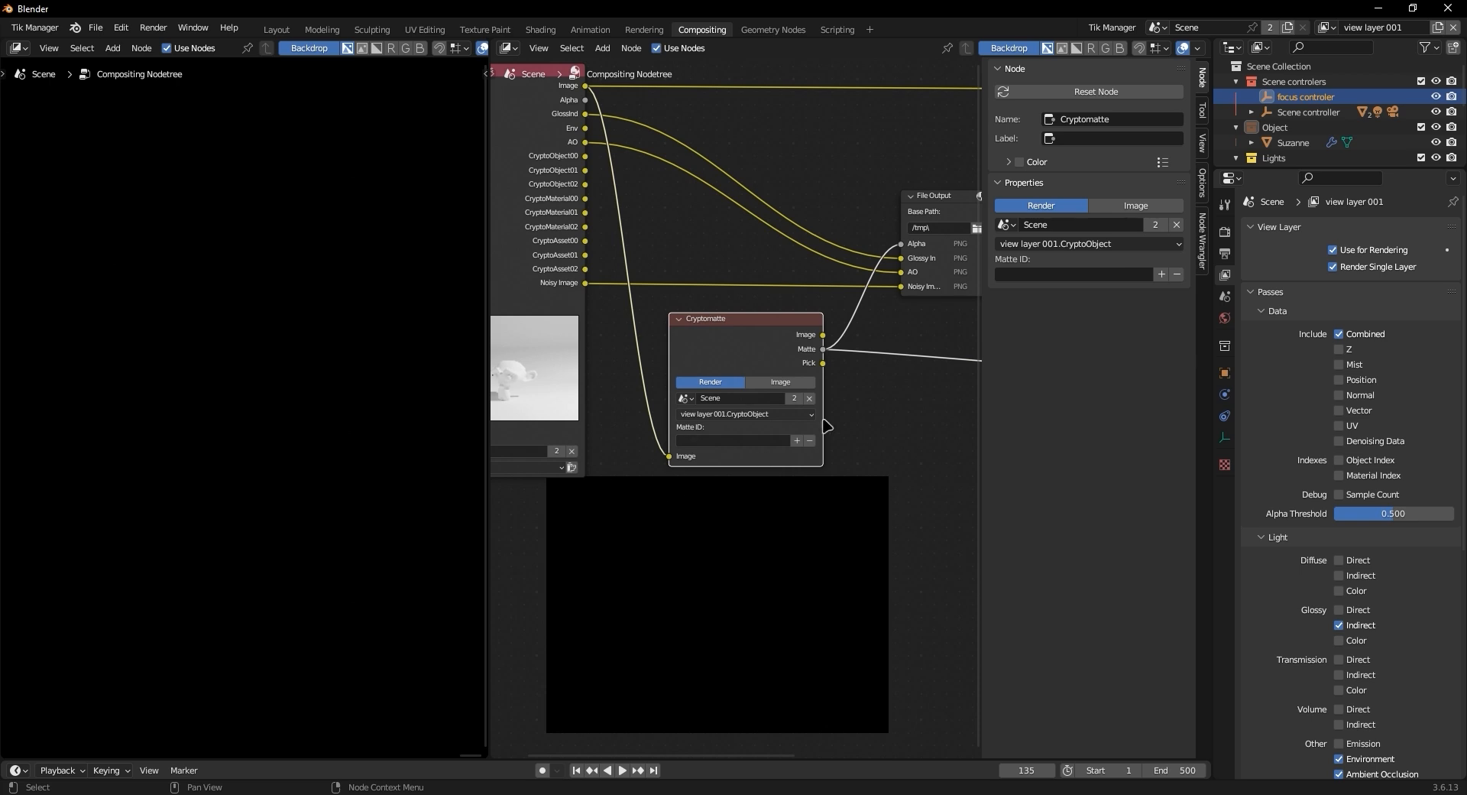
pyautogui.click(797, 441)
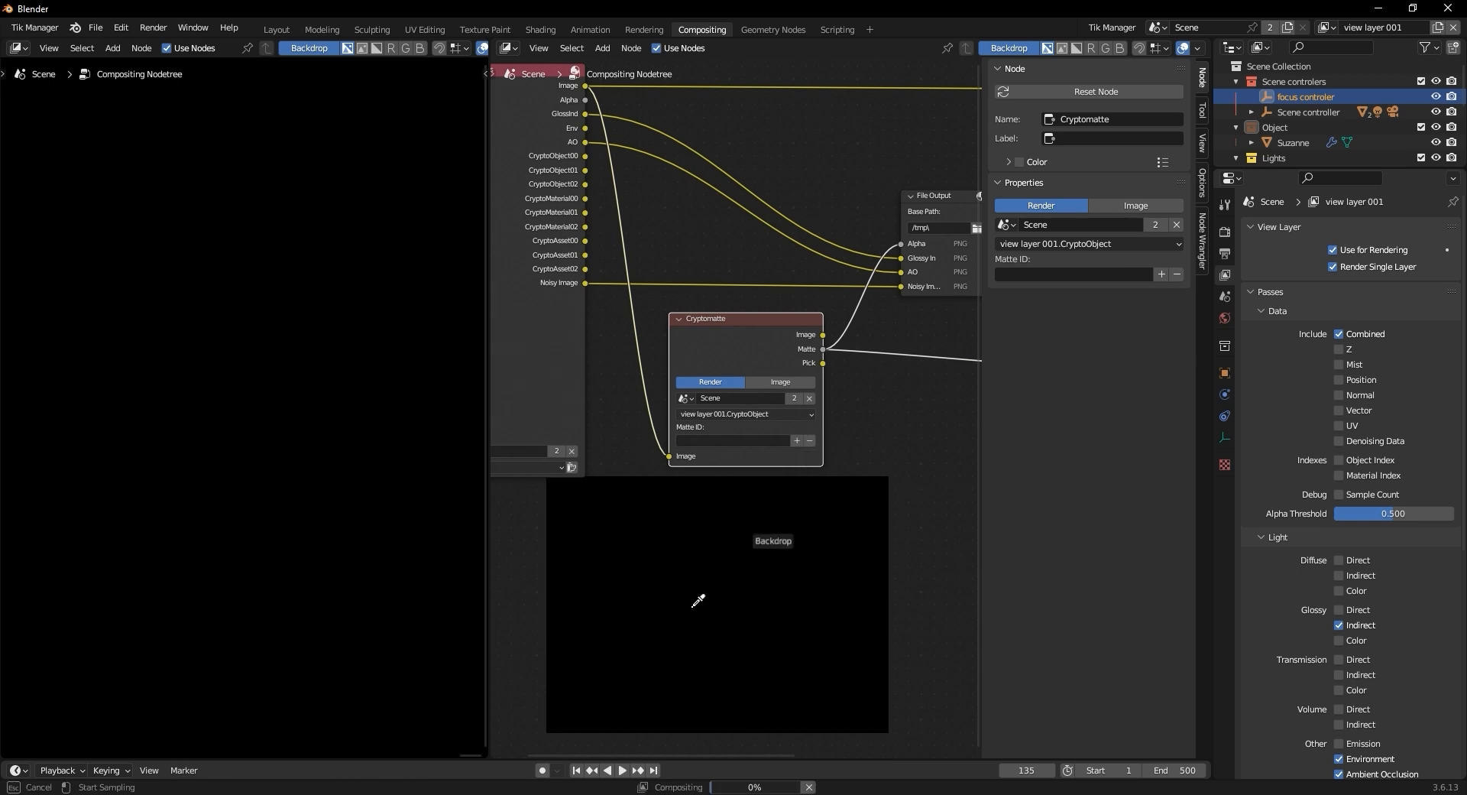
pyautogui.click(581, 518)
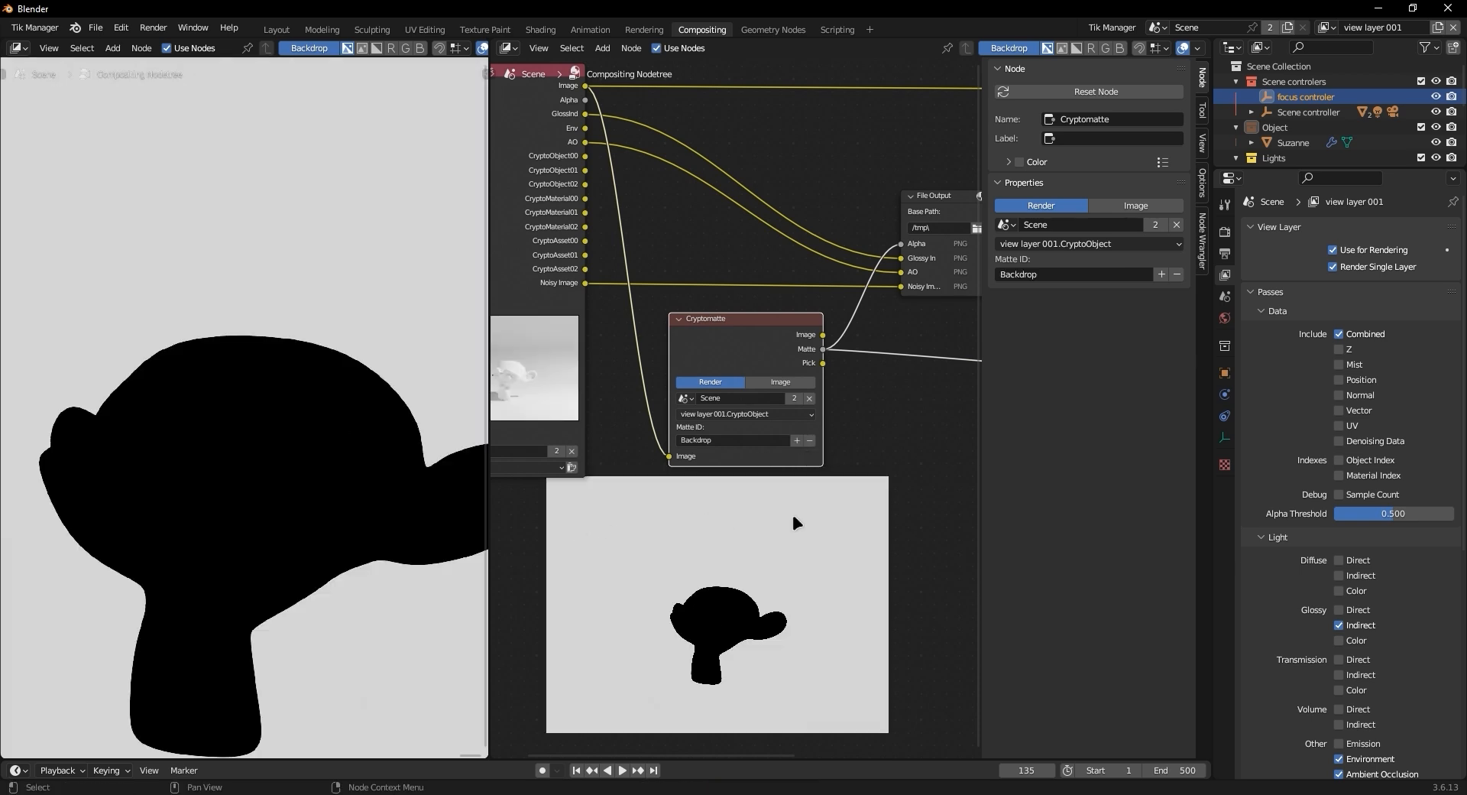
# Fit the whole matte preview in the backdrop editor and frame the complete node tree
pyautogui.keyDown('shift'); pyautogui.moveTo(870, 543); pyautogui.dragTo(796, 109, button='middle'); pyautogui.keyUp('shift')
pyautogui.keyDown('alt'); pyautogui.moveTo(781, 467); pyautogui.dragTo(784, 616, button='middle'); pyautogui.keyUp('alt')
pyautogui.press('v')
pyautogui.press('v')
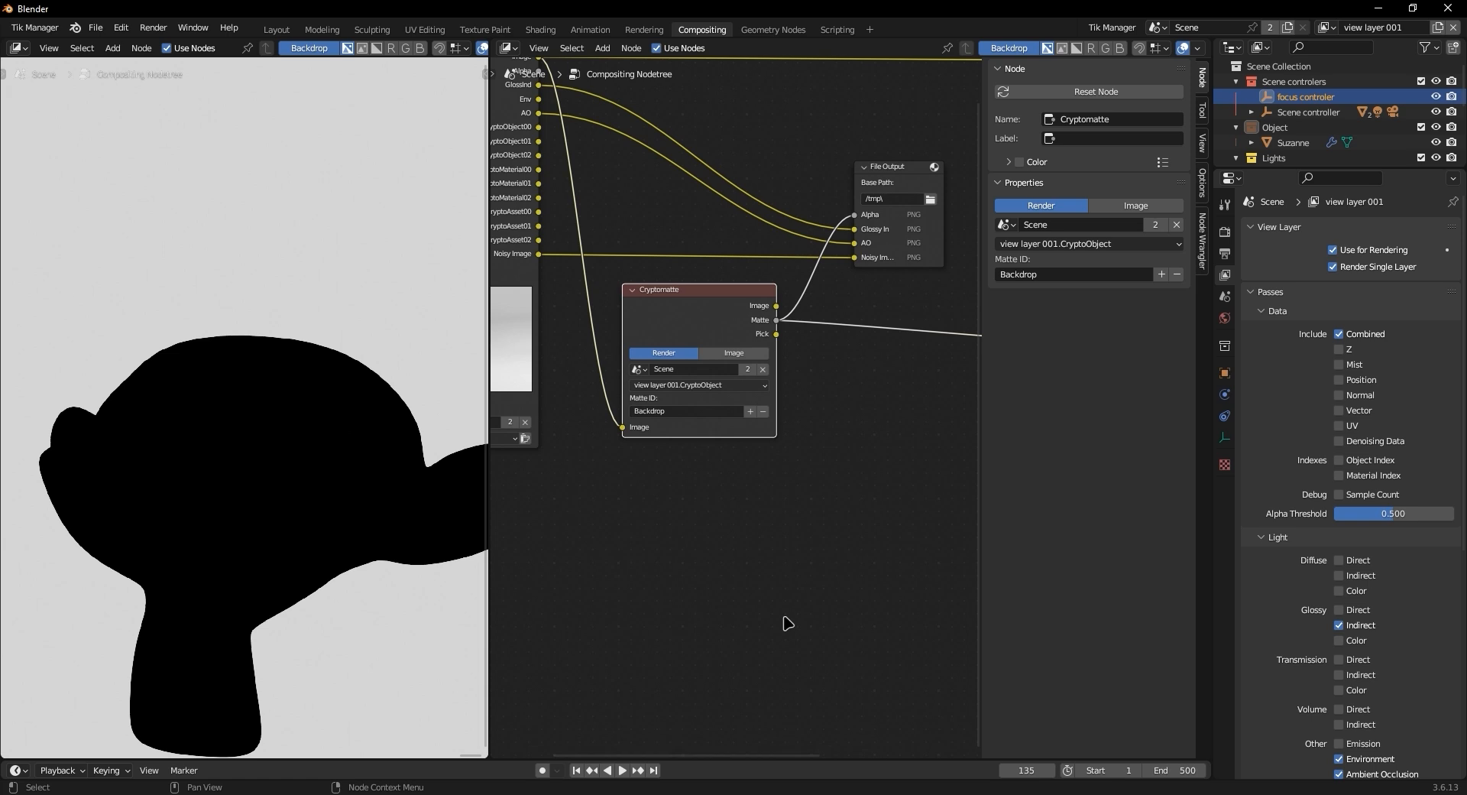
pyautogui.scroll(4, 800, 523)
pyautogui.moveTo(827, 502); pyautogui.dragTo(906, 625, button='middle')
pyautogui.scroll(-2, 906, 566)
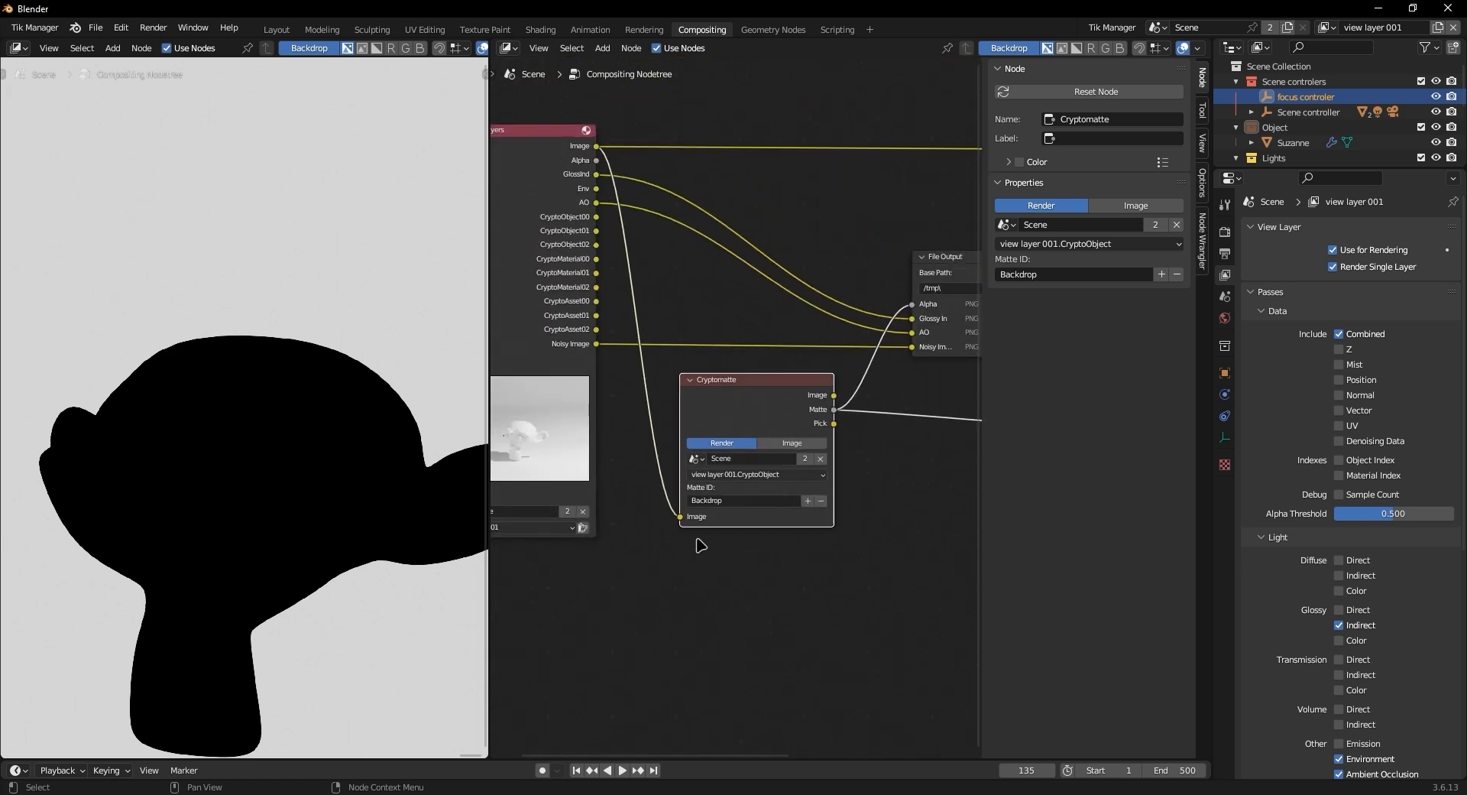
pyautogui.press('n')
pyautogui.press('Home')
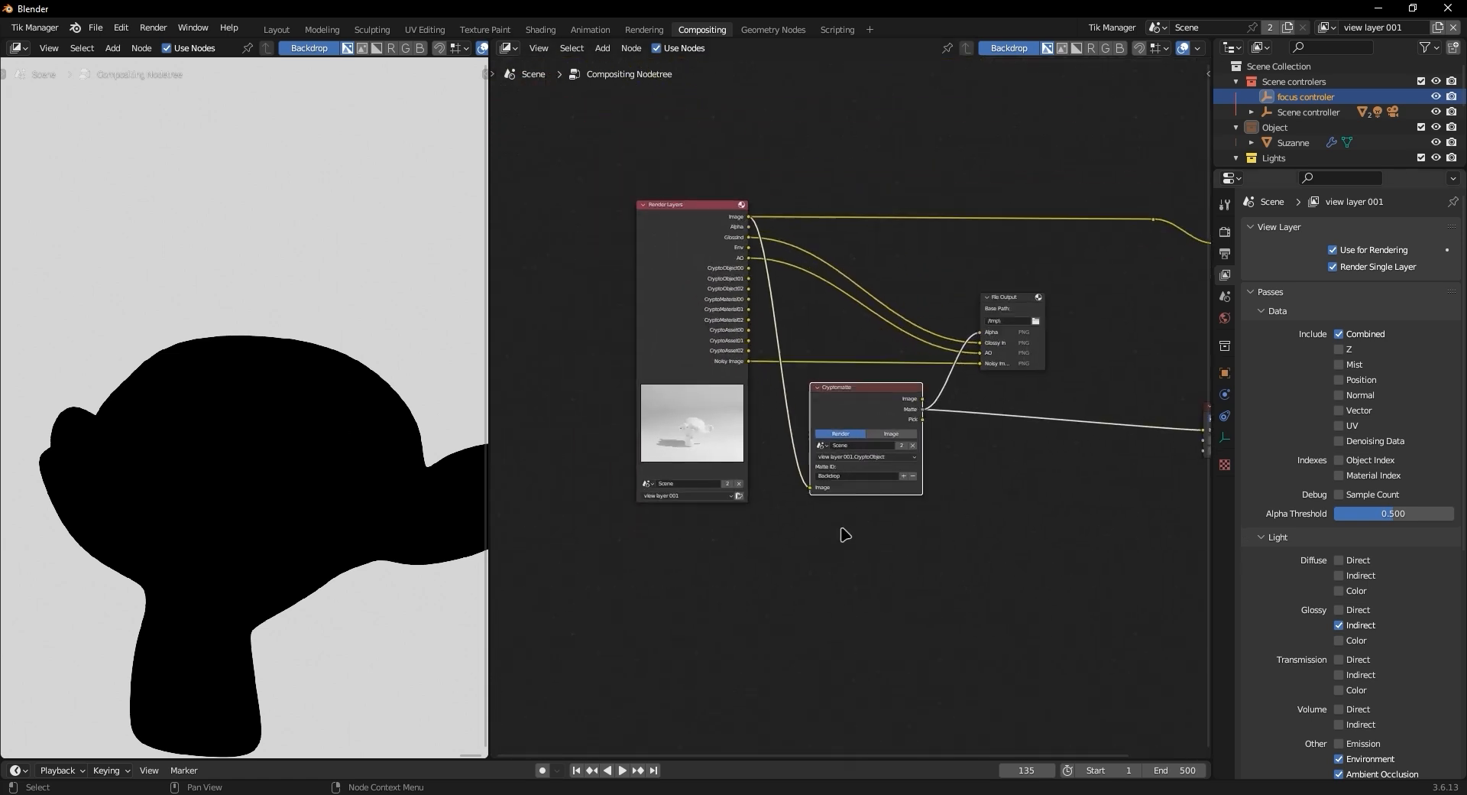
pyautogui.press('v')
pyautogui.press('v')
pyautogui.press('v')
pyautogui.press('v')
pyautogui.press('v')
pyautogui.press('v')
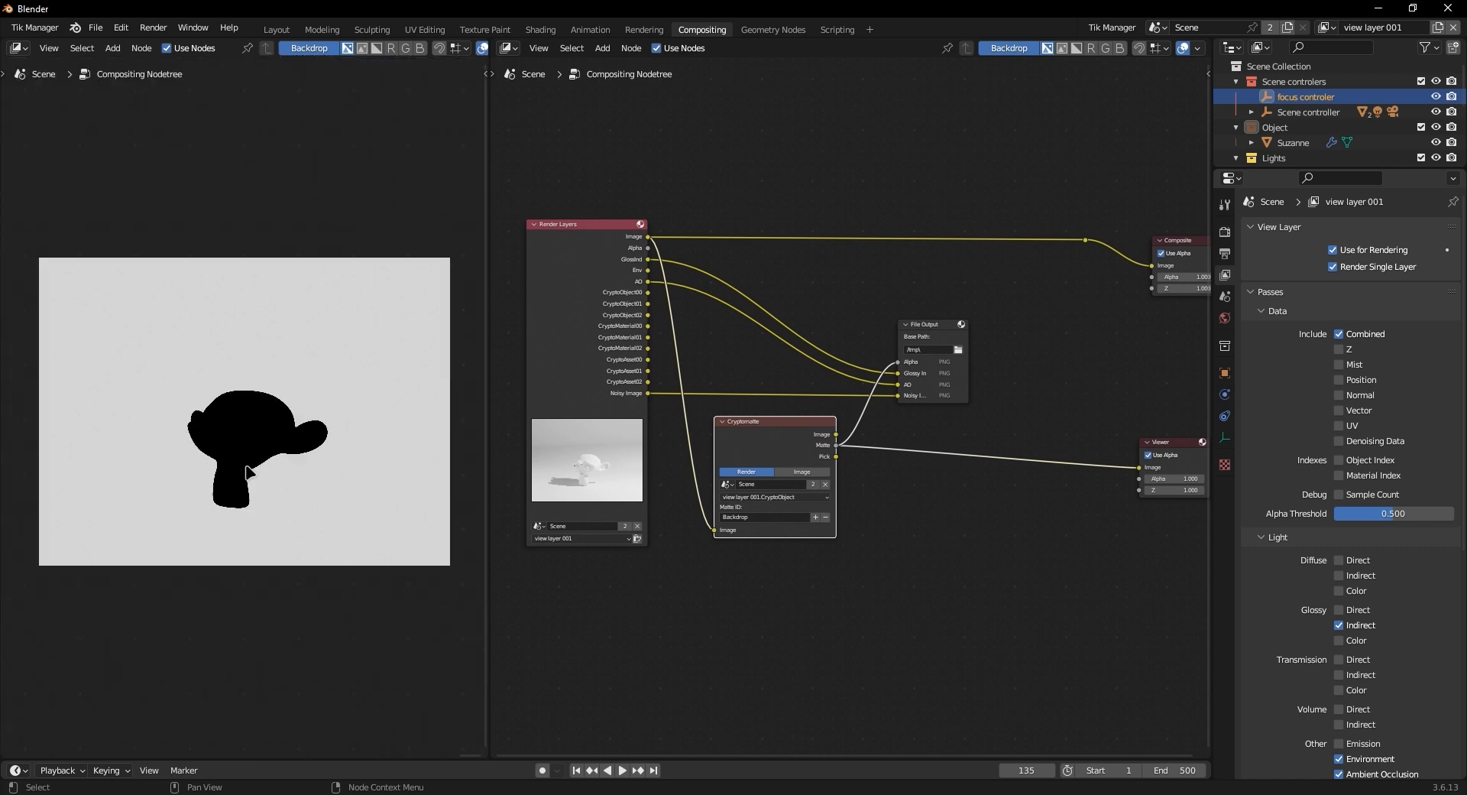
# Shift the File Output node to make room and insert an Invert Color node between Cryptomatte's Matte output and the Alpha input
pyautogui.moveTo(981, 497); pyautogui.dragTo(868, 504, button='middle')
pyautogui.scroll(1, 802, 458)
pyautogui.moveTo(822, 332); pyautogui.dragTo(1005, 302)
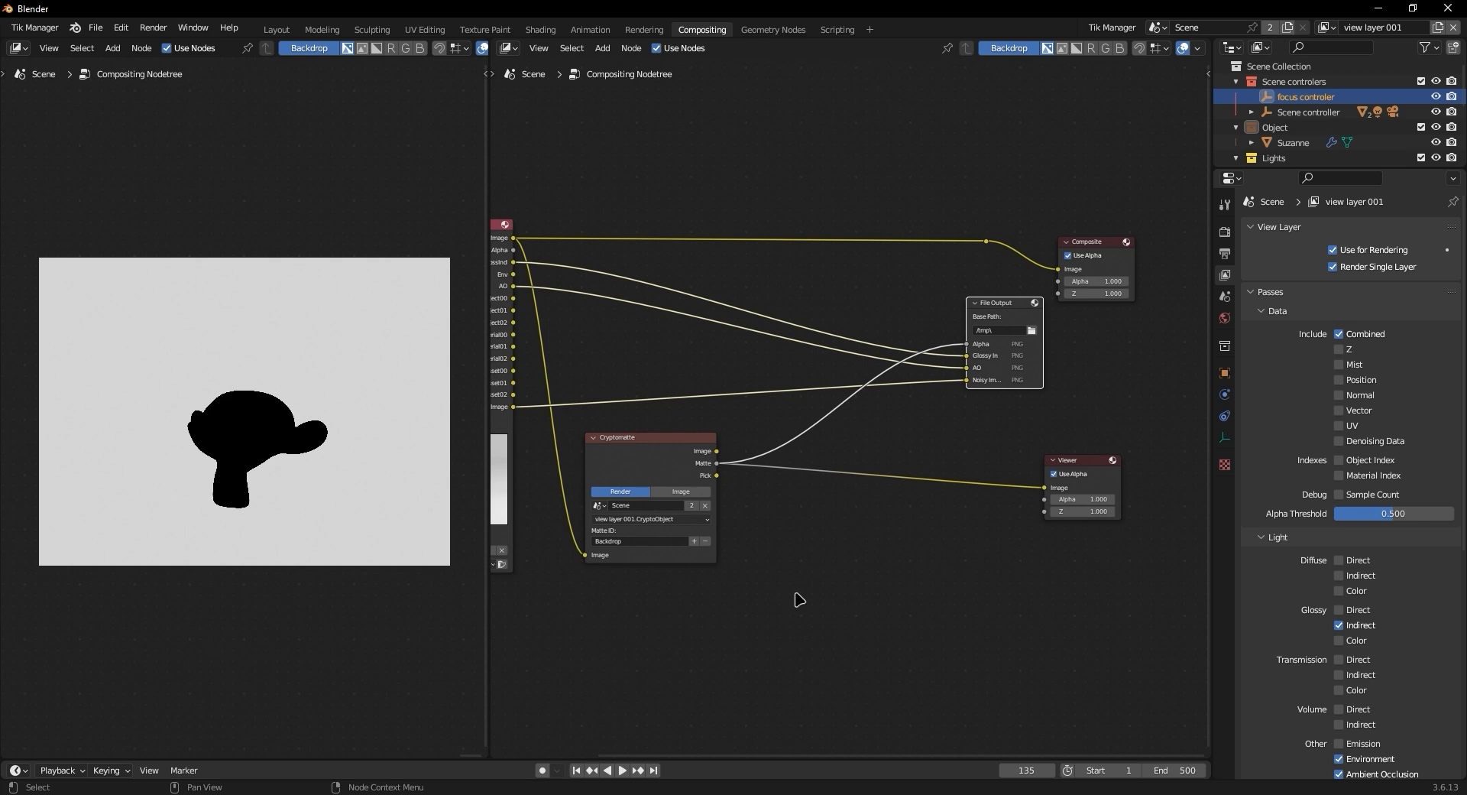
pyautogui.press('shift')
pyautogui.hotkey('shift', 'a')
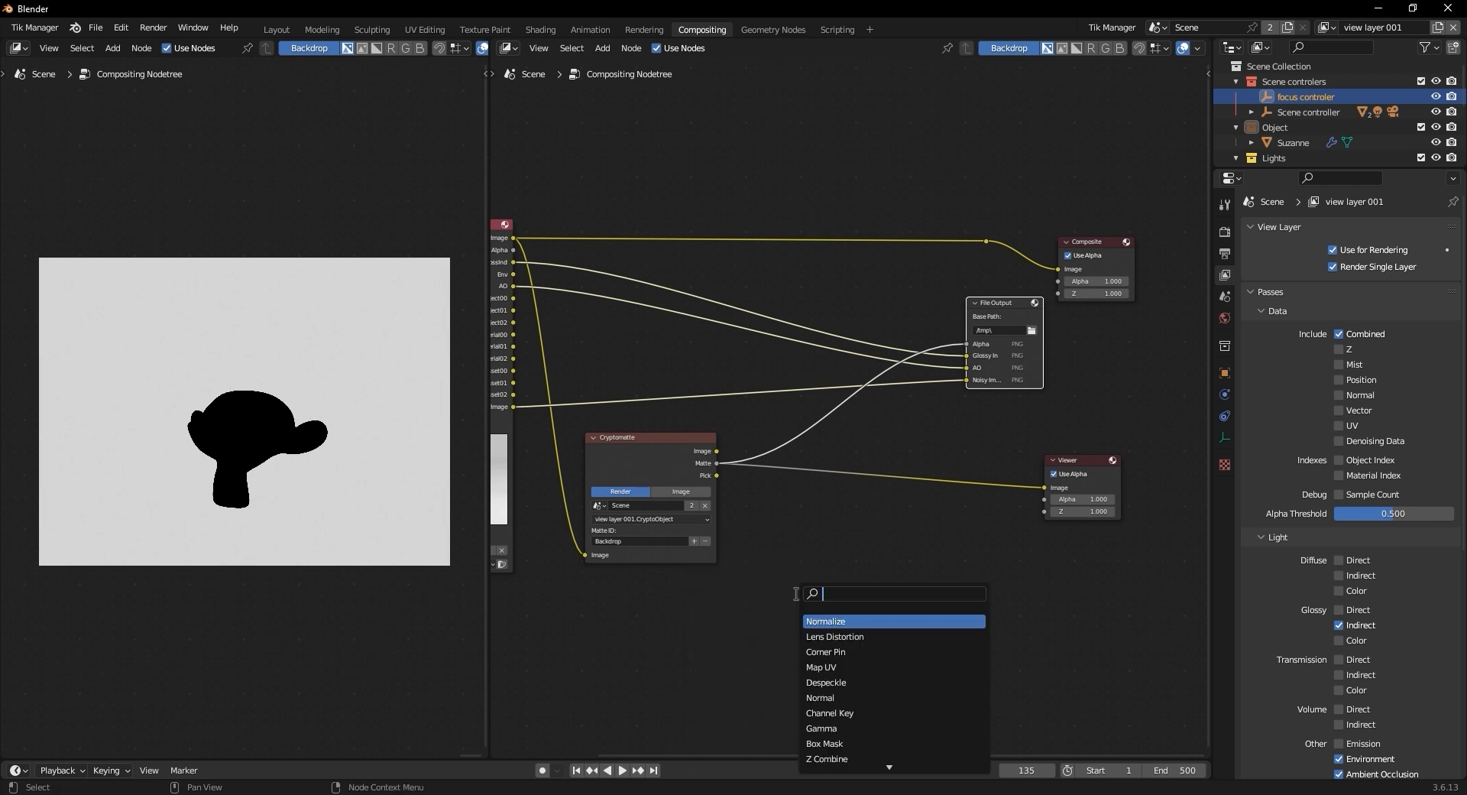
pyautogui.write('invert')
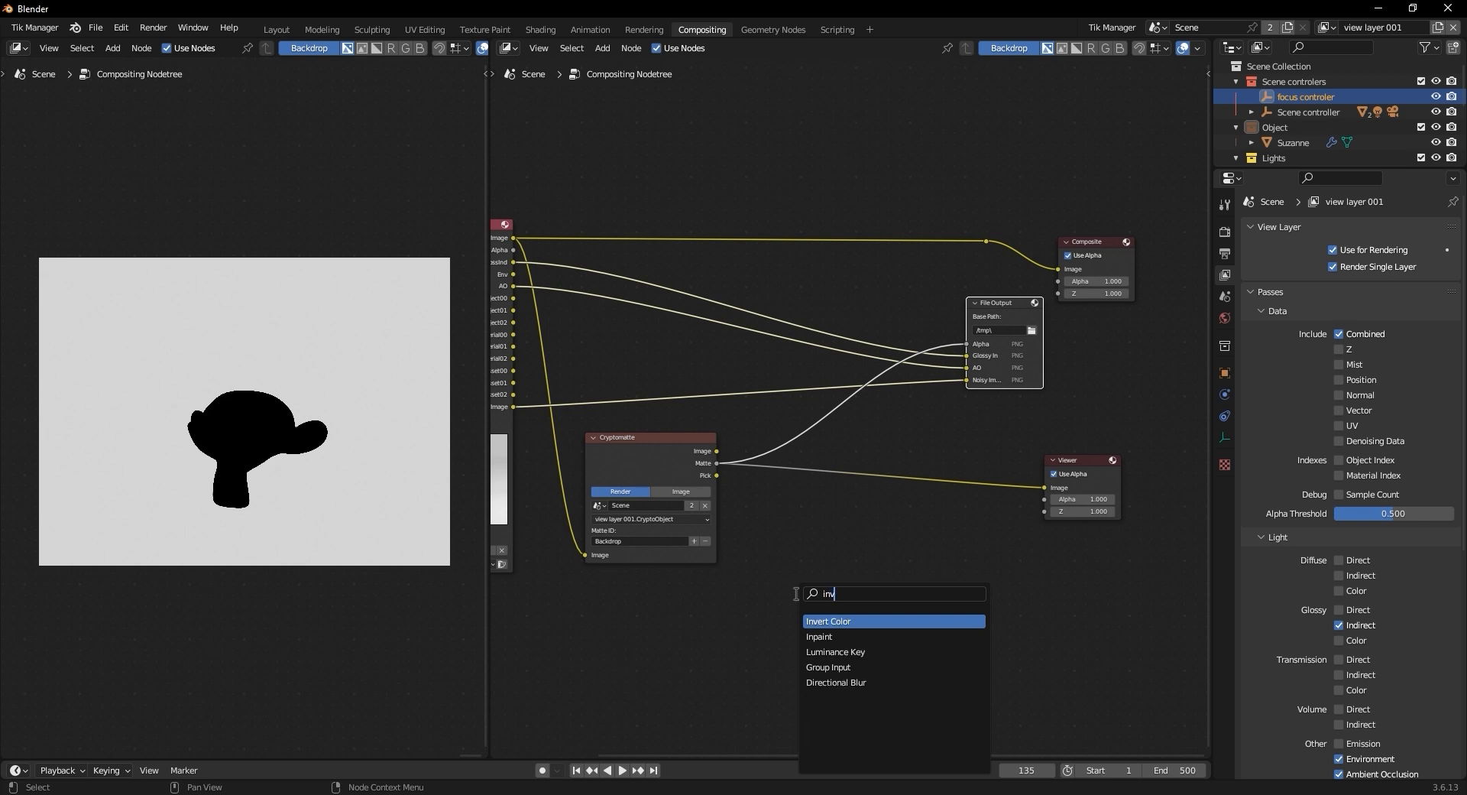
pyautogui.press('Return')
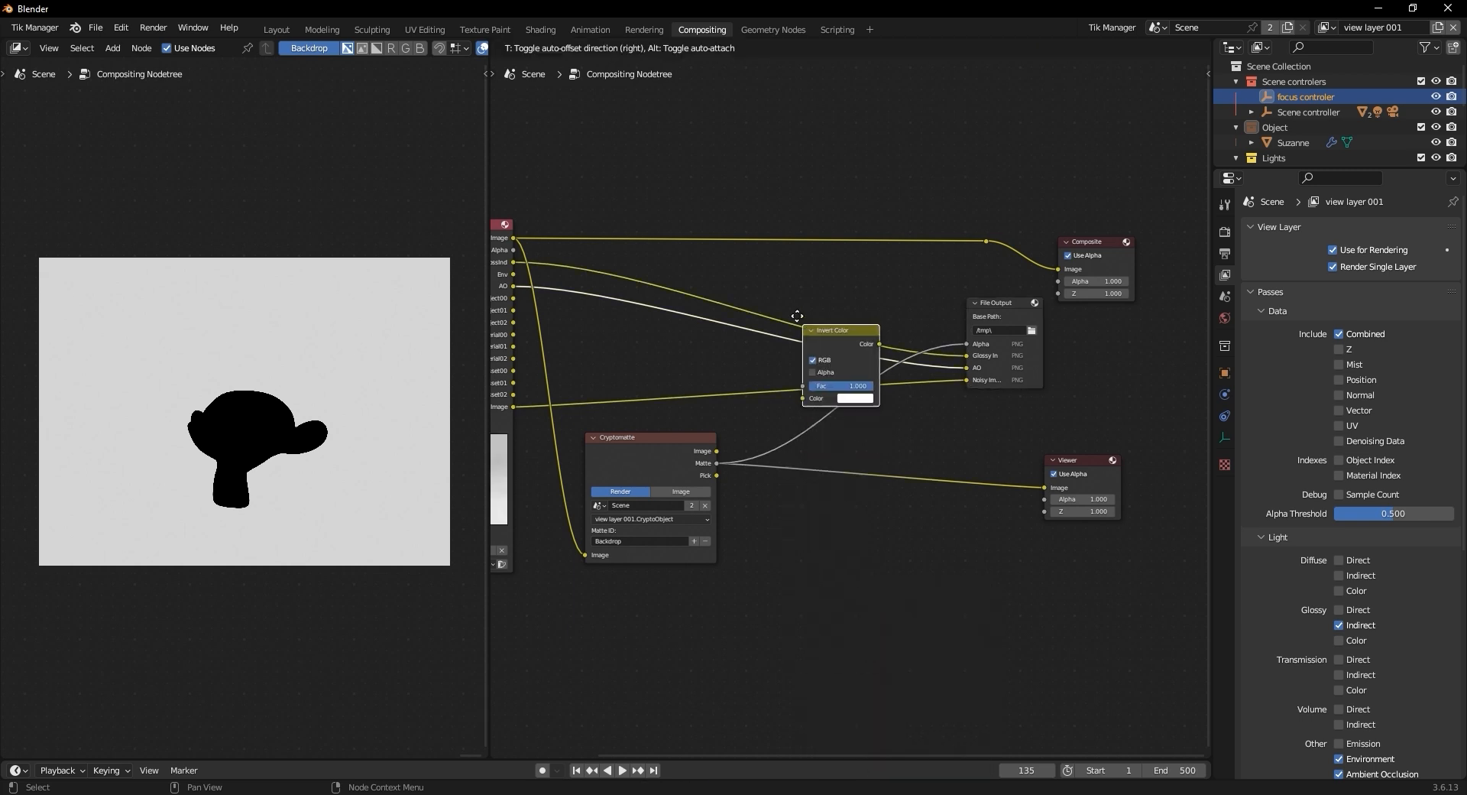
pyautogui.click(801, 409)
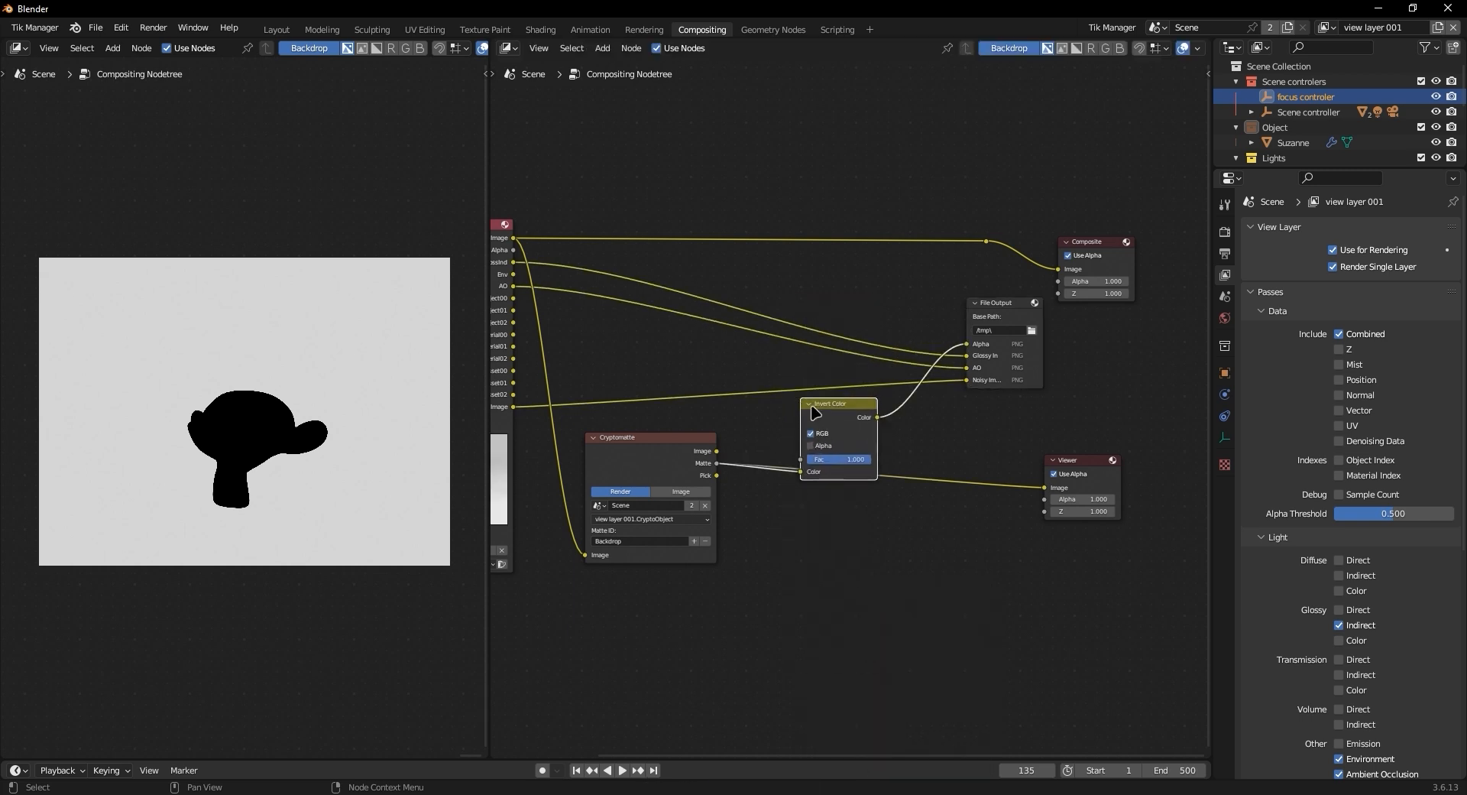
# Lower the Cryptomatte node slightly and preview the Invert Color output in the Viewer
pyautogui.moveTo(636, 465); pyautogui.dragTo(627, 496)
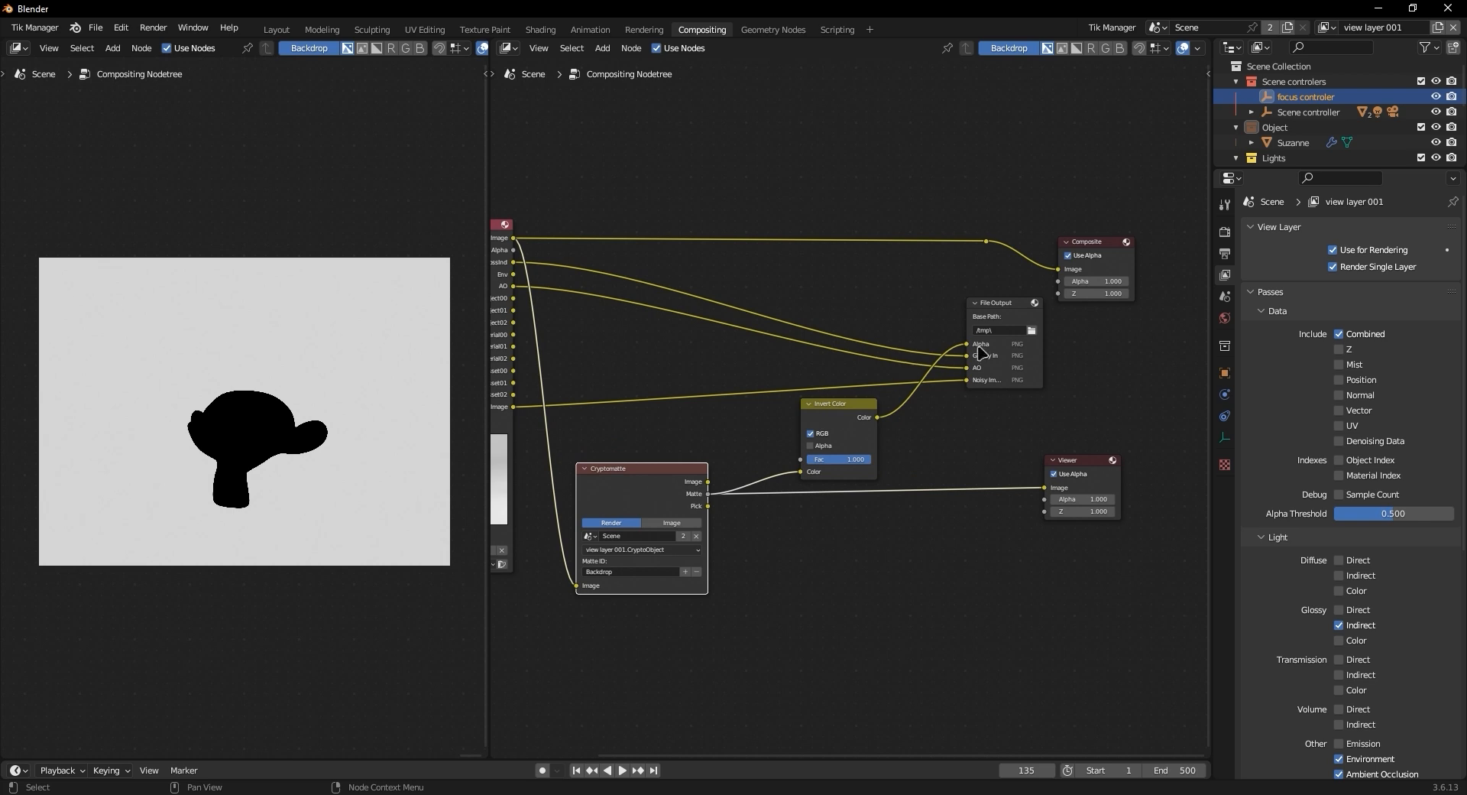
pyautogui.scroll(2, 633, 481)
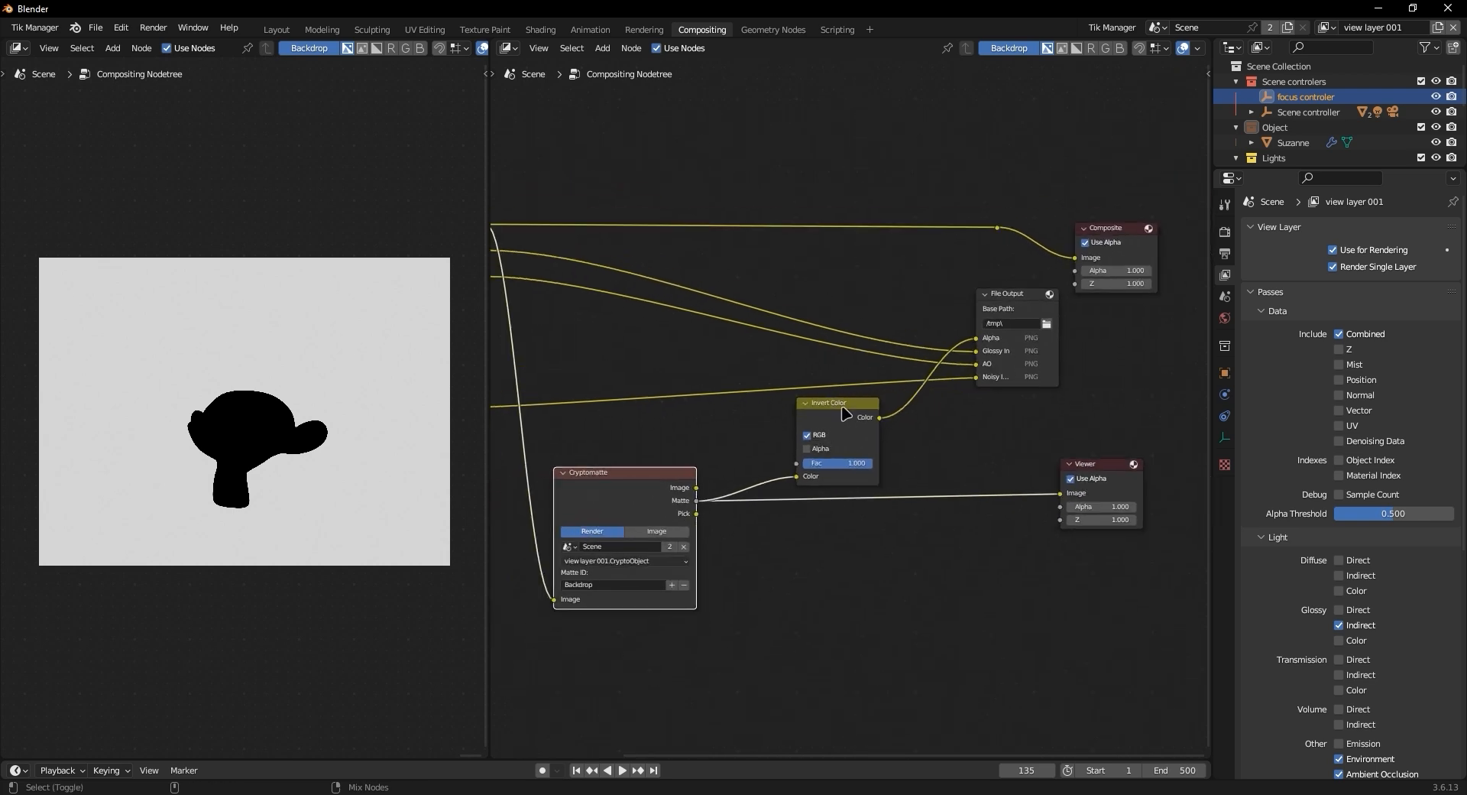
pyautogui.keyDown('ctrl'); pyautogui.keyDown('shift'); pyautogui.click(840, 420); pyautogui.keyUp('shift'); pyautogui.keyUp('ctrl')
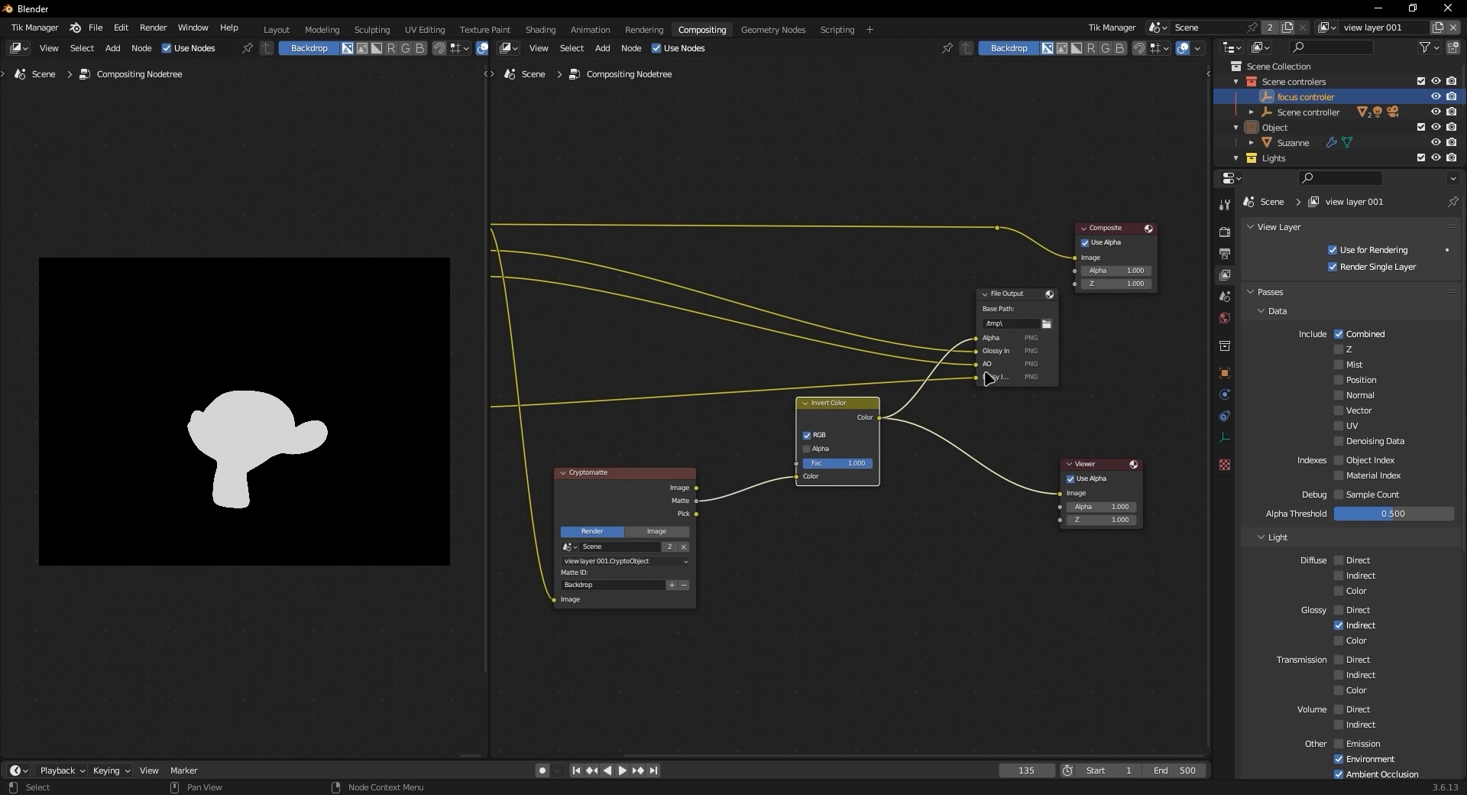
# Reorder the File Output inputs so that Alpha comes last, below Noisy Image
pyautogui.click(1033, 293)
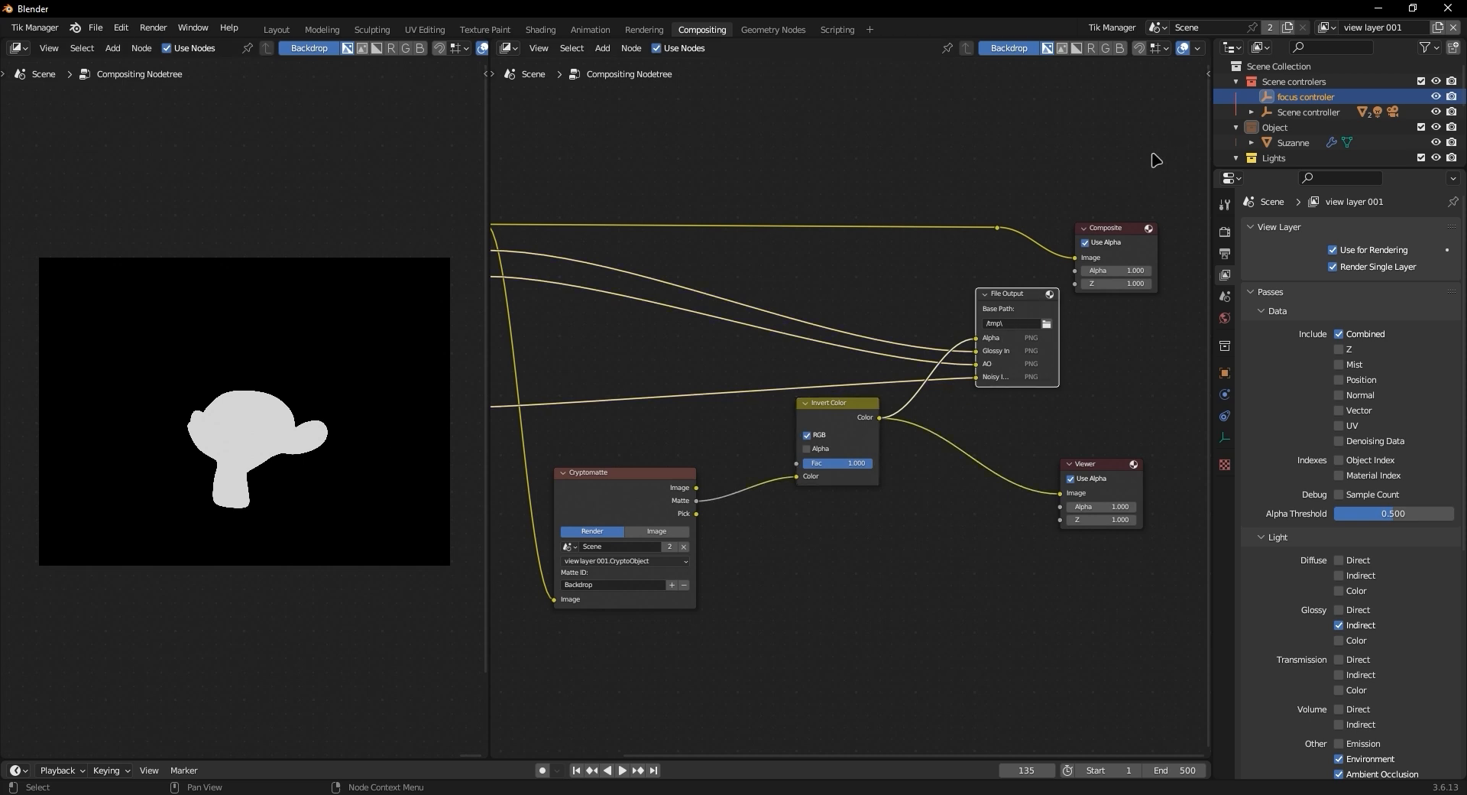
pyautogui.press('n')
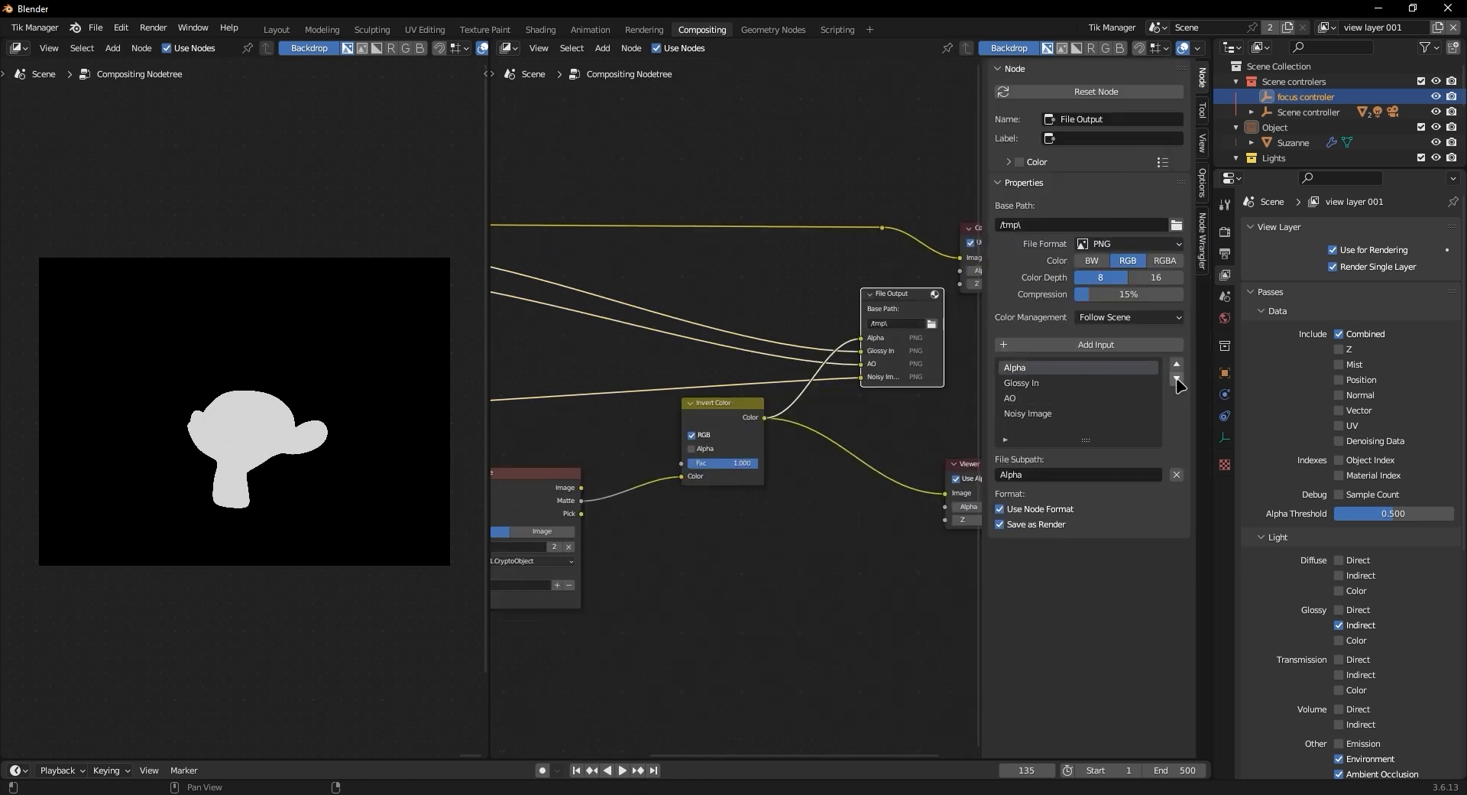
pyautogui.click(1178, 378)
pyautogui.click(1177, 378)
pyautogui.click(1177, 378)
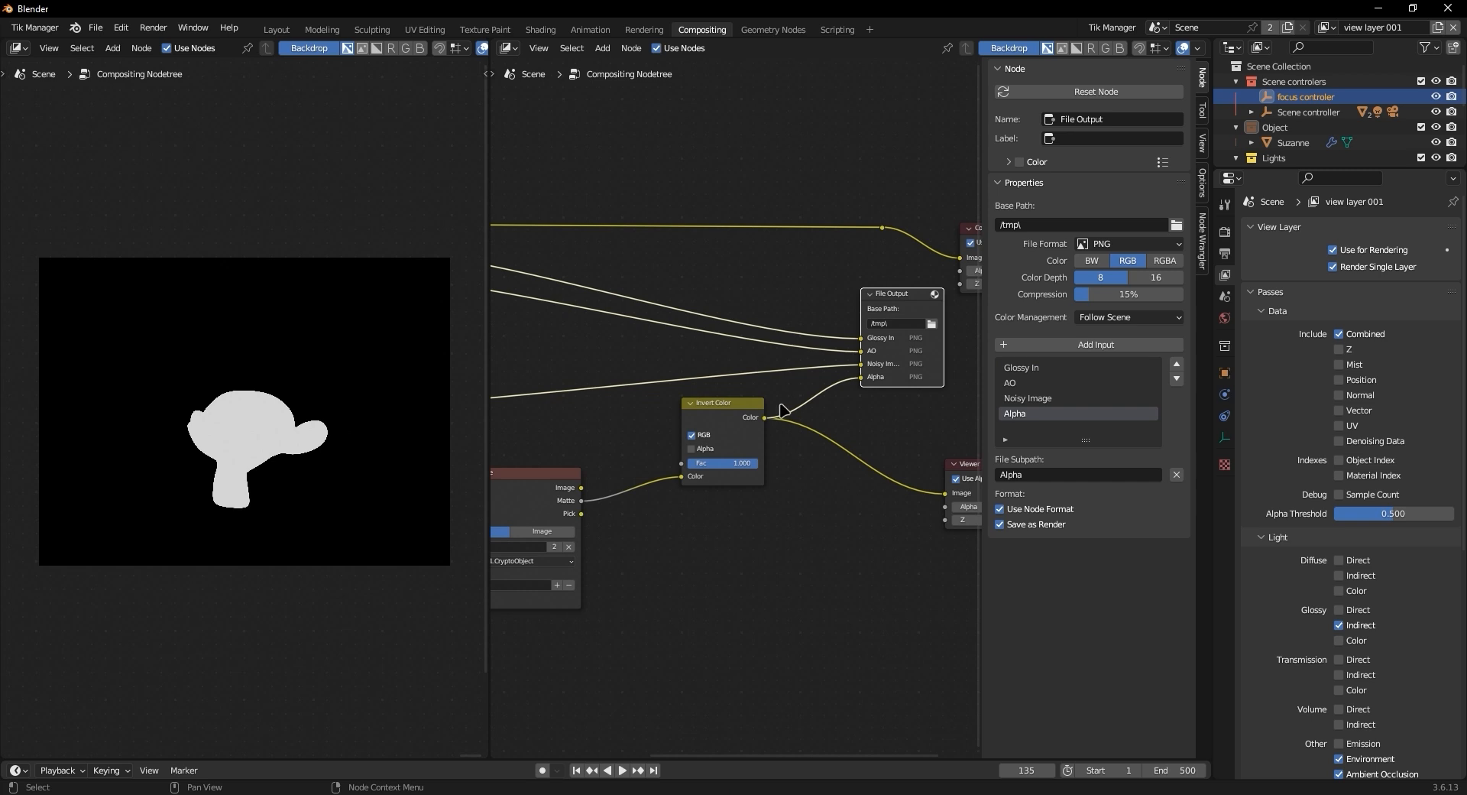
# Place the Invert Color and Cryptomatte nodes close together below the pass links
pyautogui.scroll(-2, 756, 459)
pyautogui.moveTo(741, 418); pyautogui.dragTo(726, 454)
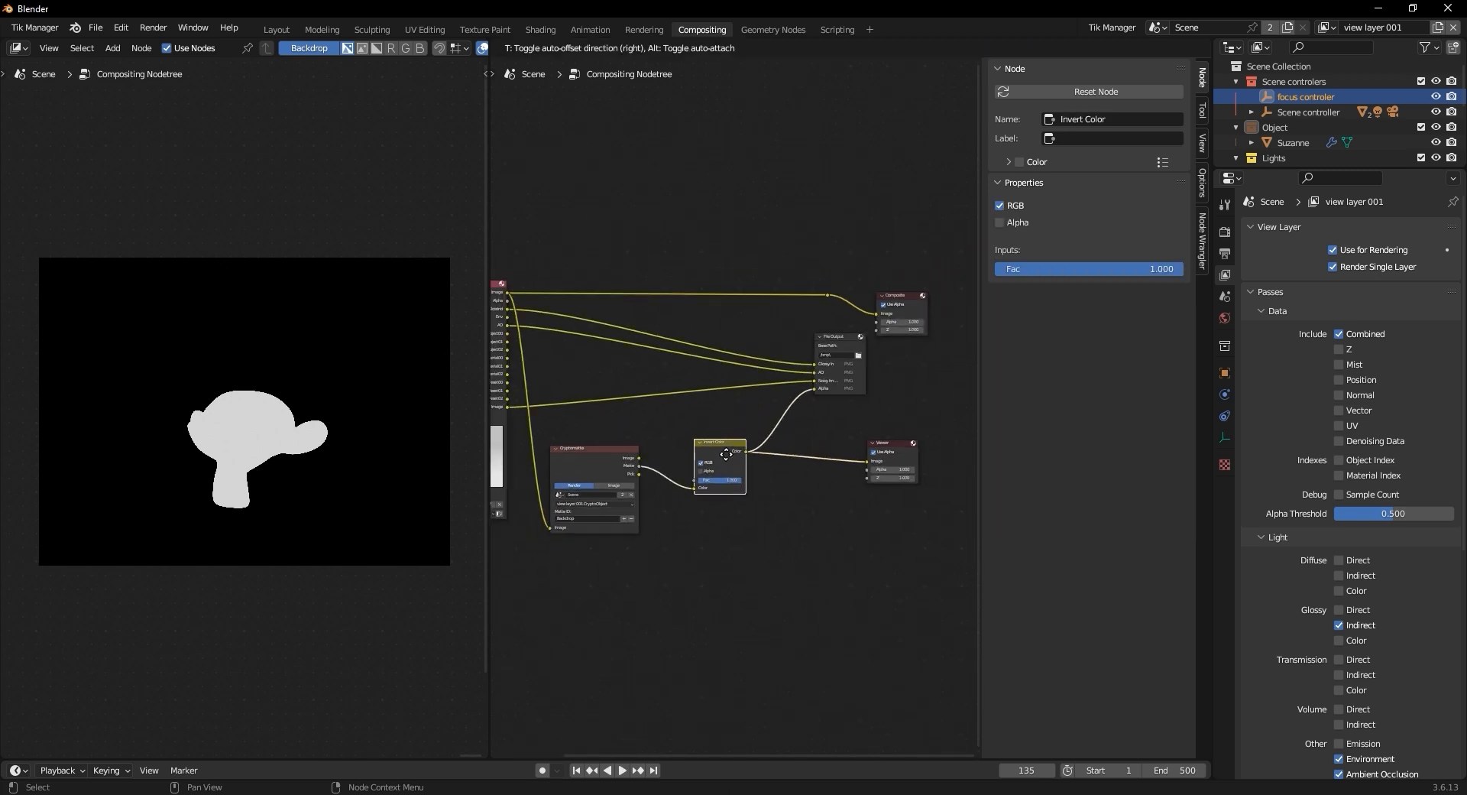
pyautogui.moveTo(603, 465); pyautogui.dragTo(641, 452)
pyautogui.scroll(1, 747, 593)
pyautogui.moveTo(747, 593); pyautogui.dragTo(773, 550, button='middle')
# Try to group the Cryptomatte and Invert Color nodes
pyautogui.moveTo(723, 575); pyautogui.dragTo(606, 426)
pyautogui.hotkey('ctrl', 'g')
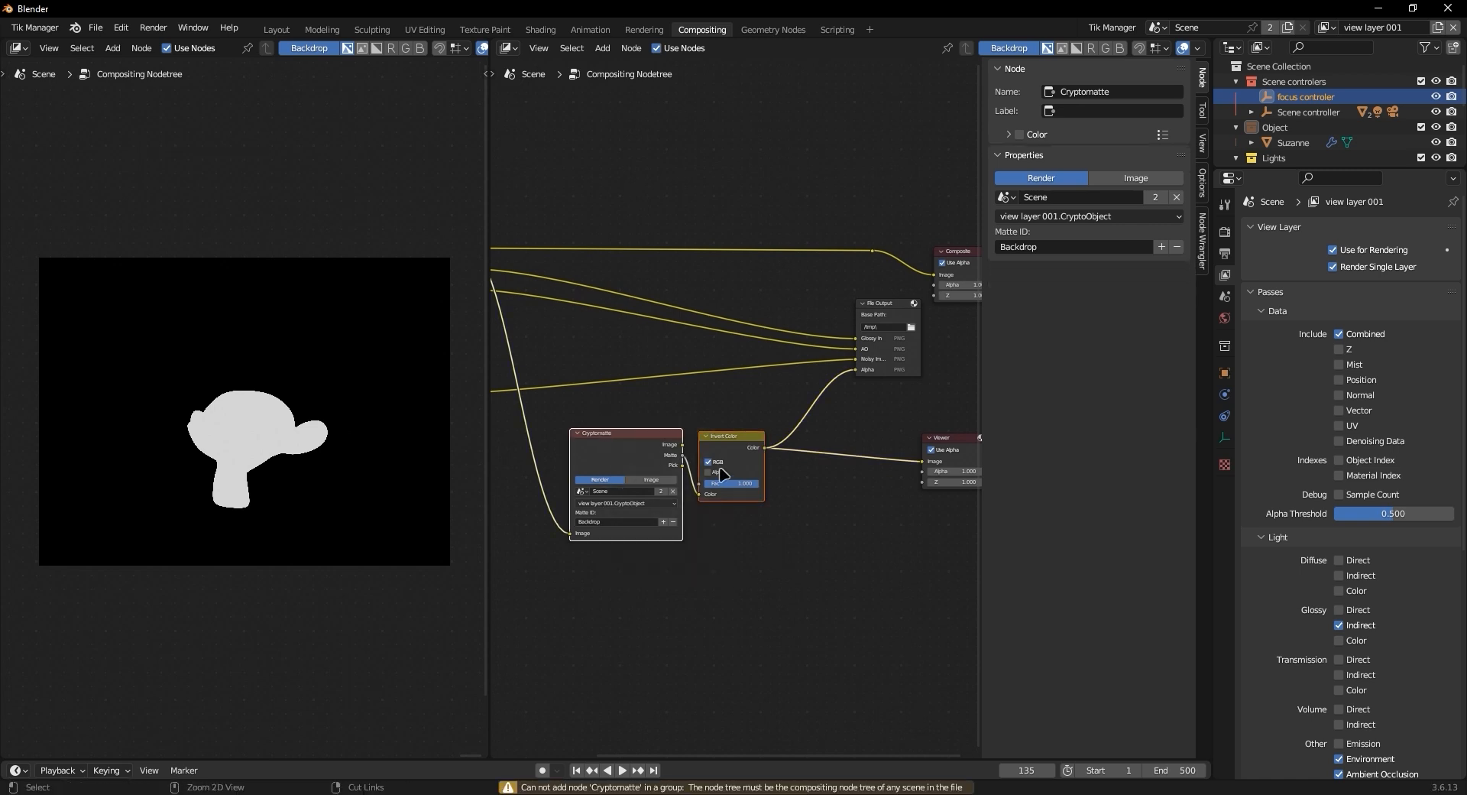
pyautogui.click(755, 585)
pyautogui.moveTo(793, 600); pyautogui.dragTo(600, 426)
pyautogui.moveTo(692, 594); pyautogui.dragTo(755, 557)
pyautogui.hotkey('ctrl', 'f')
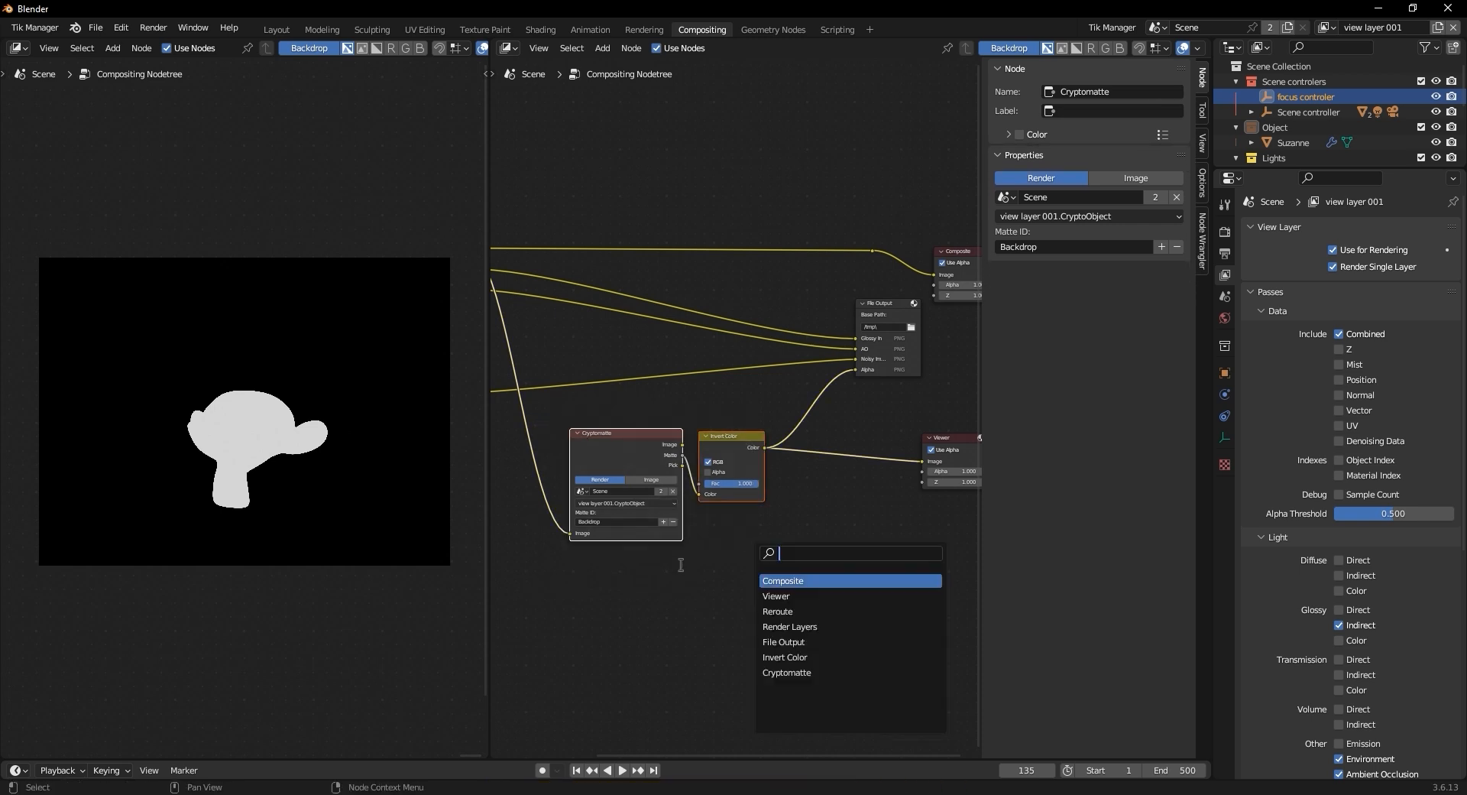
pyautogui.press('Escape')
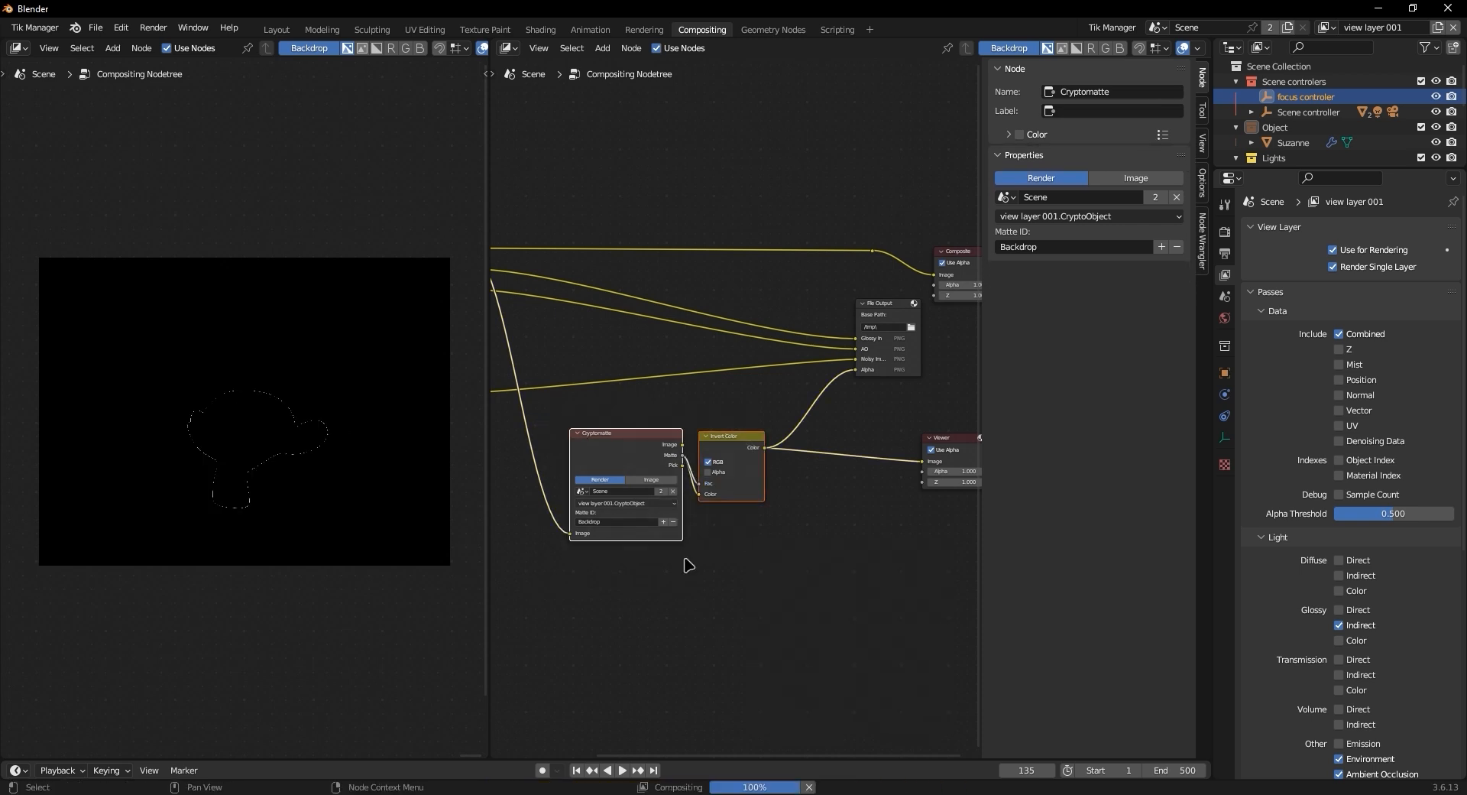
pyautogui.click(827, 528)
# Rearrange the output nodes and preview the Render Layers image in the Viewer through the reroute
pyautogui.scroll(-3, 740, 527)
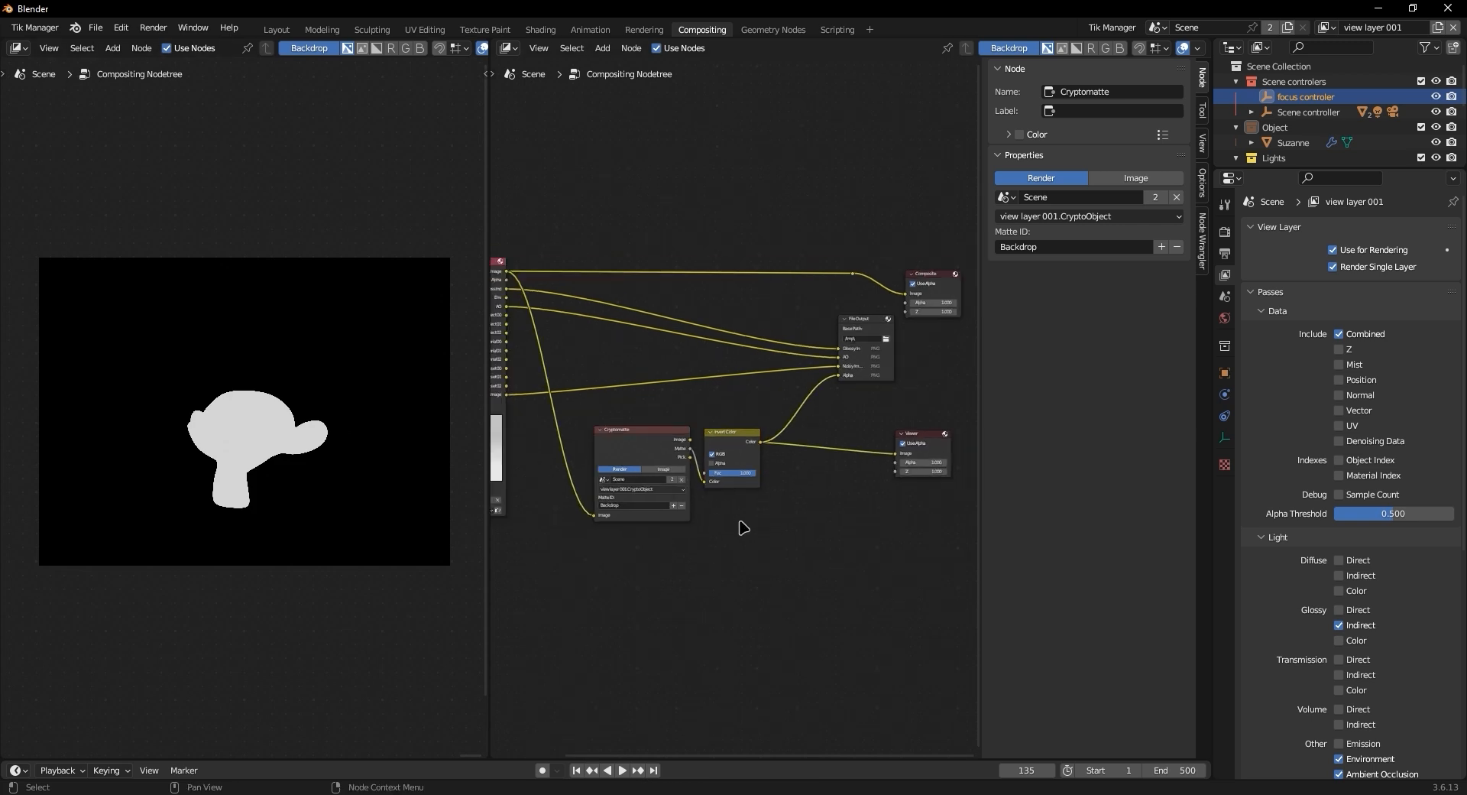
pyautogui.moveTo(763, 481); pyautogui.dragTo(760, 540, button='middle')
pyautogui.moveTo(882, 377); pyautogui.dragTo(910, 367)
pyautogui.moveTo(836, 406); pyautogui.dragTo(908, 422)
pyautogui.scroll(3, 749, 386)
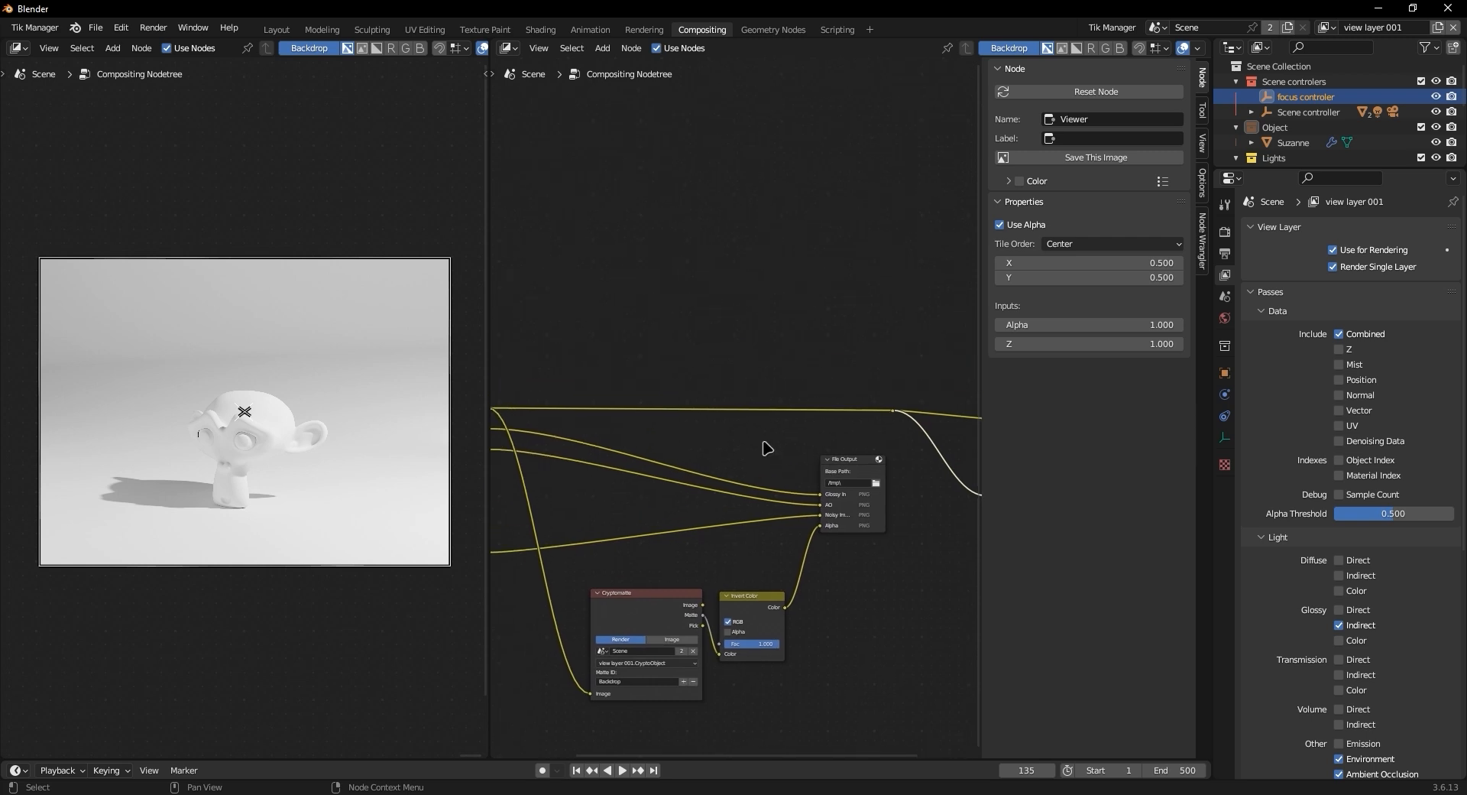
# Set the File Output node's base path to a new Desktop folder named "test for tutorials"
pyautogui.scroll(-4, 745, 431)
pyautogui.scroll(1, 569, 432)
pyautogui.moveTo(569, 429); pyautogui.dragTo(580, 452, button='middle')
pyautogui.scroll(4, 821, 488)
pyautogui.moveTo(817, 483); pyautogui.dragTo(562, 434, button='middle')
pyautogui.scroll(5, 661, 455)
pyautogui.scroll(3, 707, 396)
pyautogui.moveTo(662, 455); pyautogui.dragTo(736, 447, button='middle')
pyautogui.scroll(1, 745, 413)
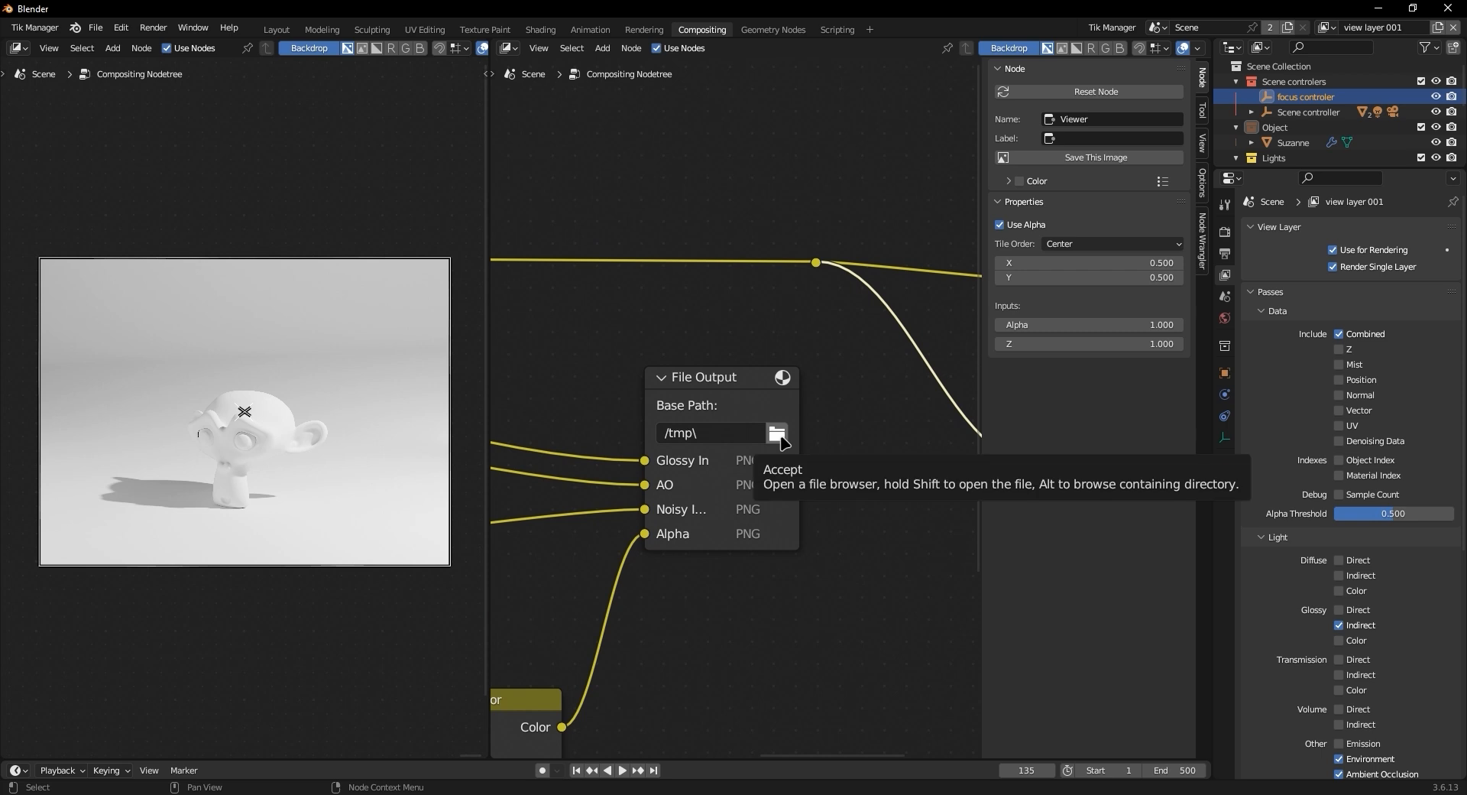
pyautogui.click(778, 434)
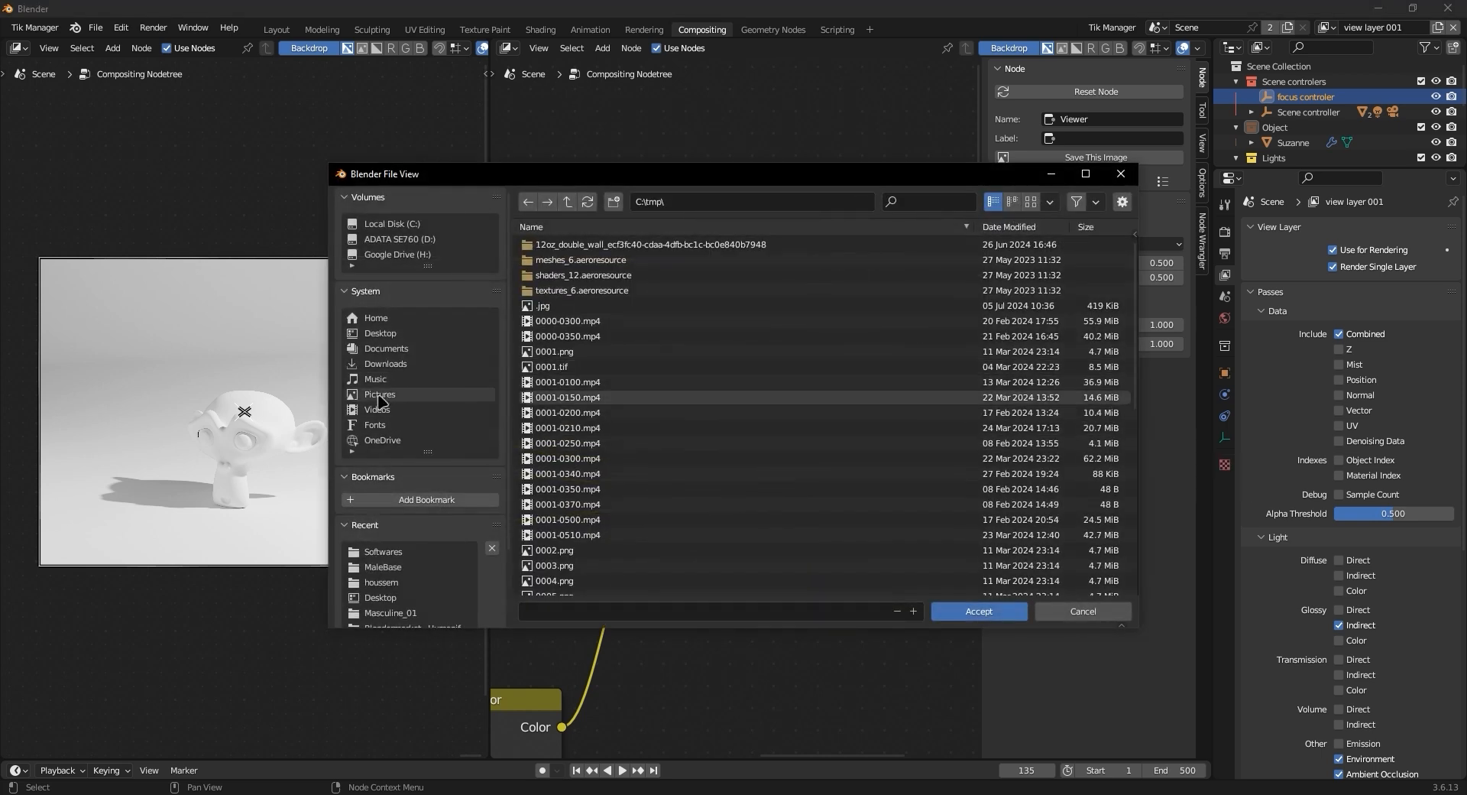
pyautogui.click(613, 201)
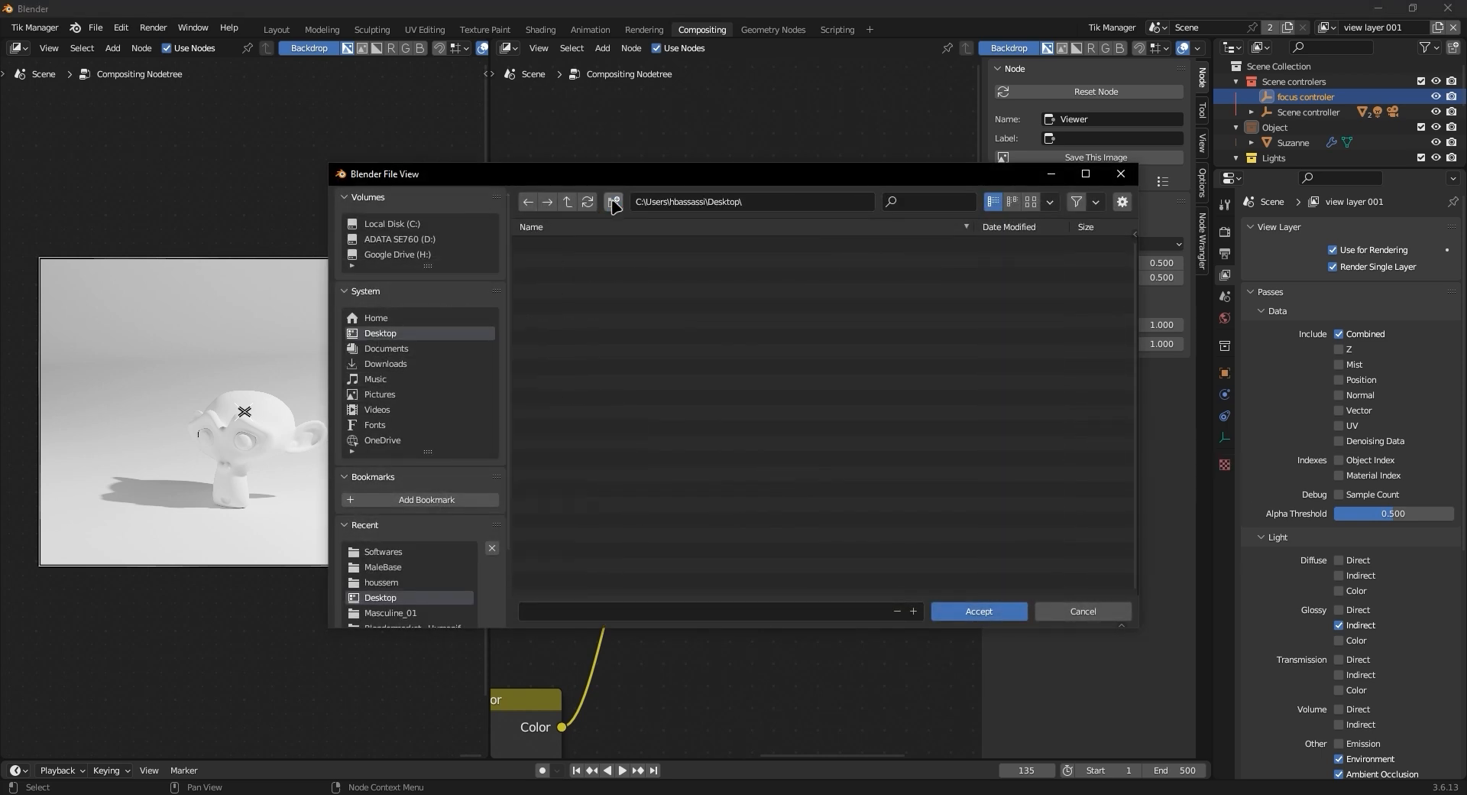
pyautogui.write('test for tutorials')
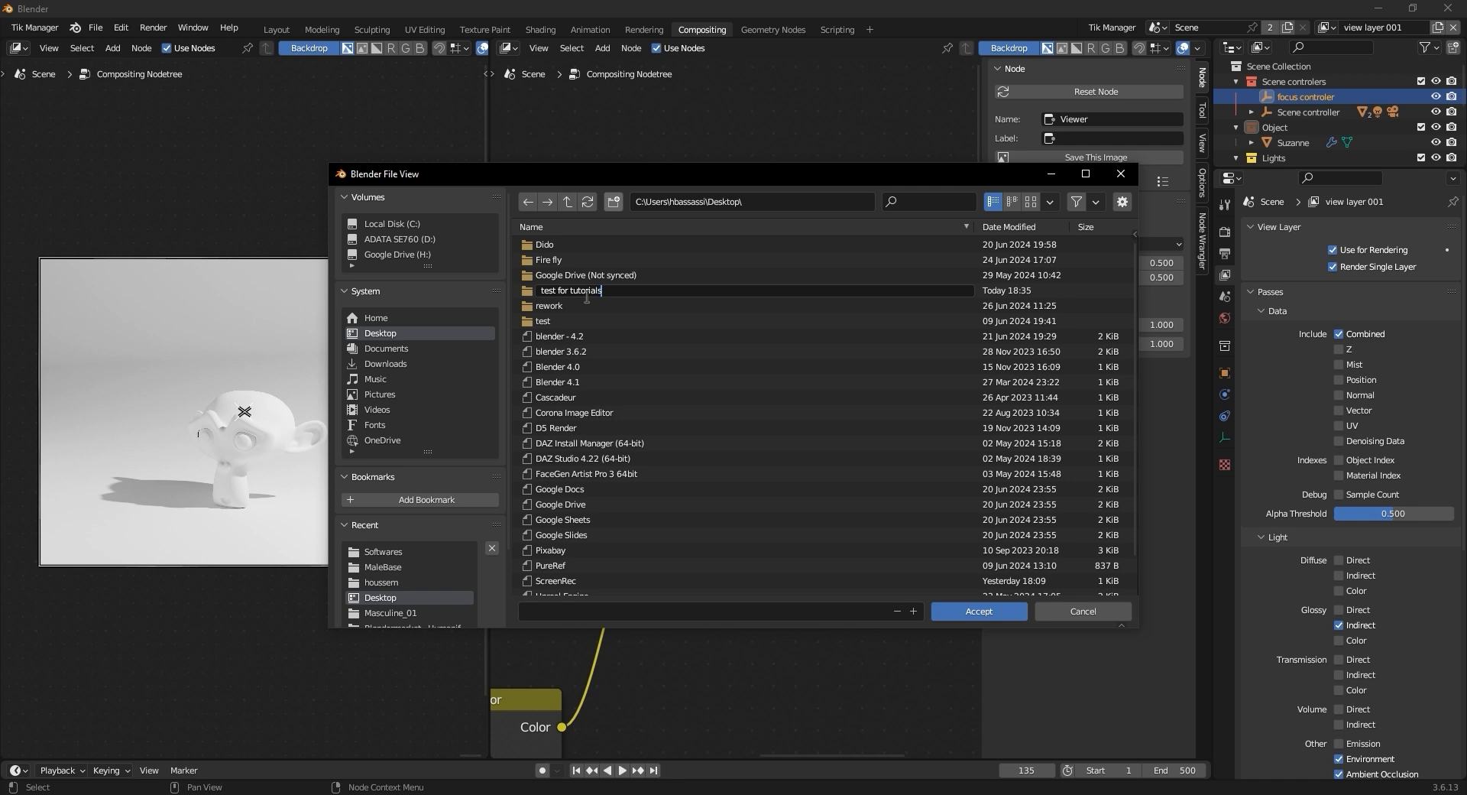
pyautogui.press('Return')
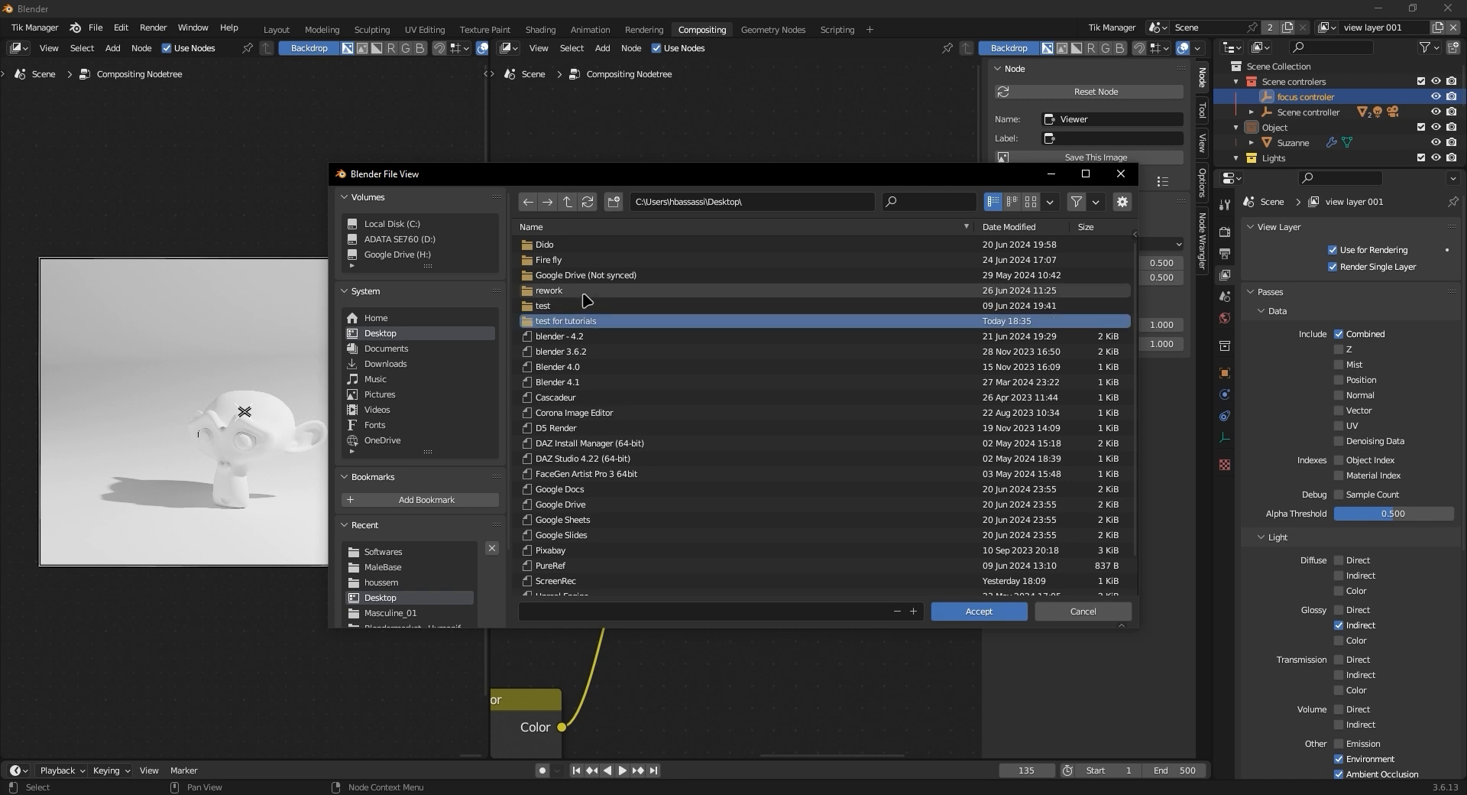
pyautogui.doubleClick(575, 320)
pyautogui.click(979, 611)
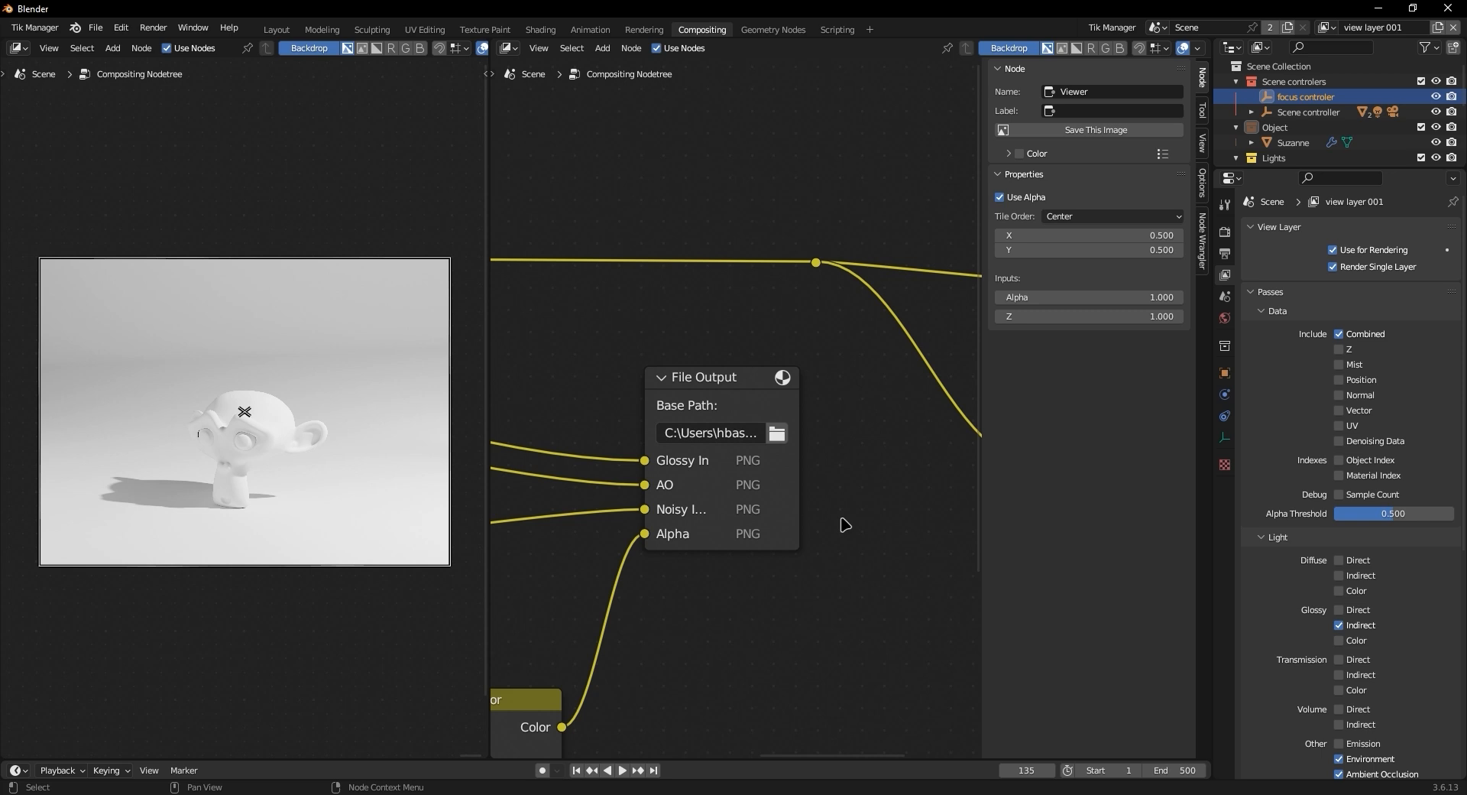
# Render the current frame to write the File Output passes
pyautogui.press('F12')
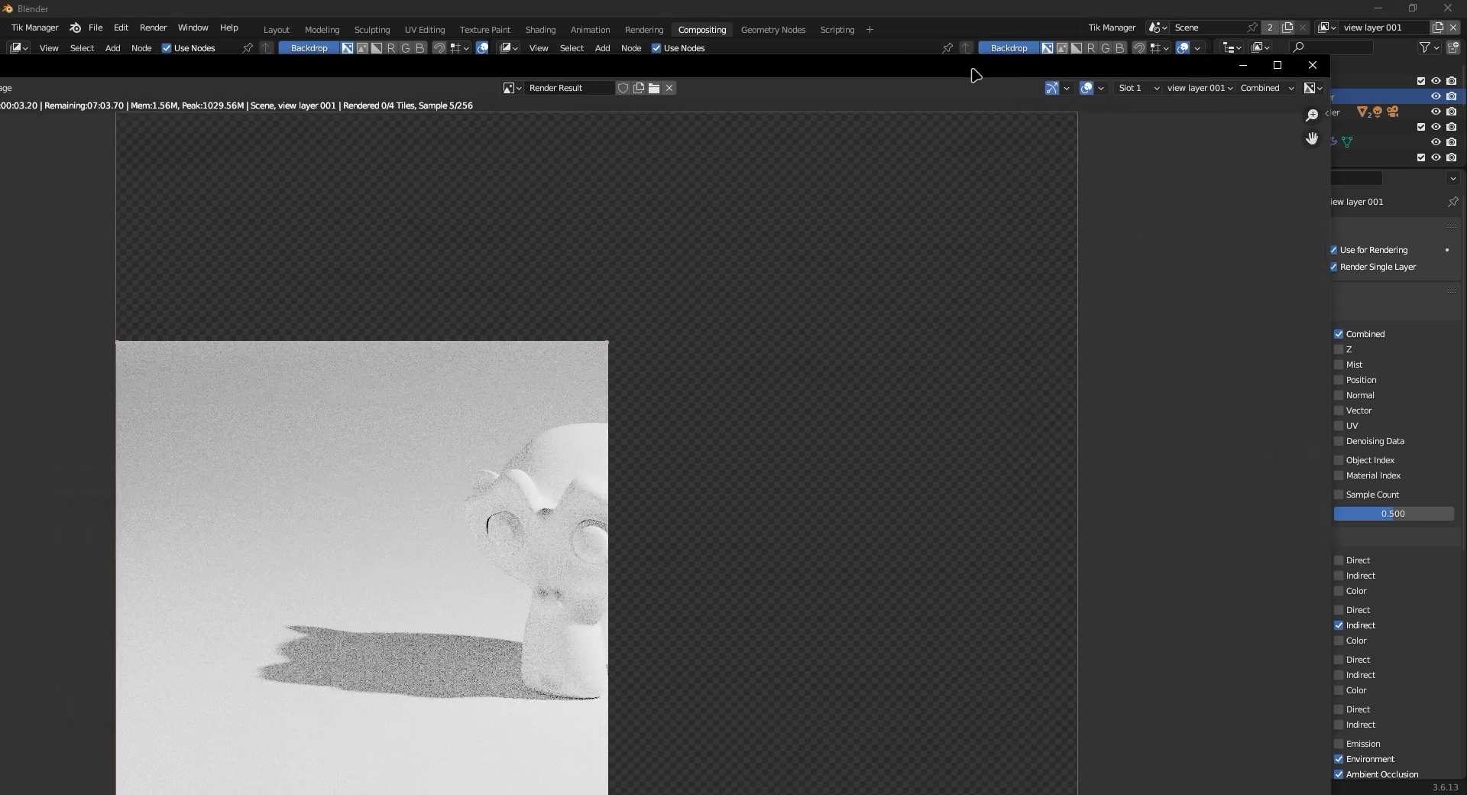
pyautogui.scroll(-1, 628, 342)
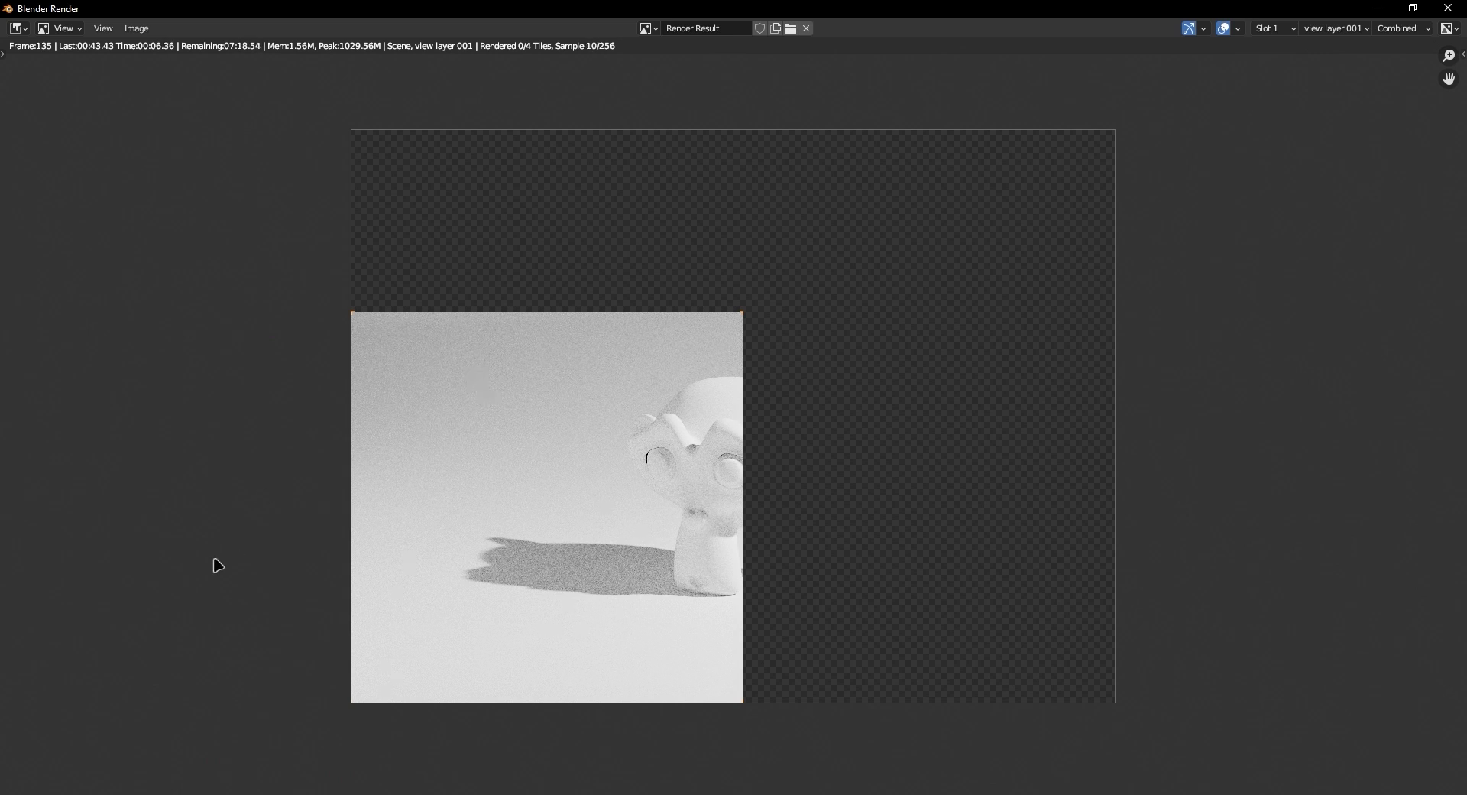
# Open a File Explorer window during the render and move it clear of the render view
pyautogui.click(95, 794)
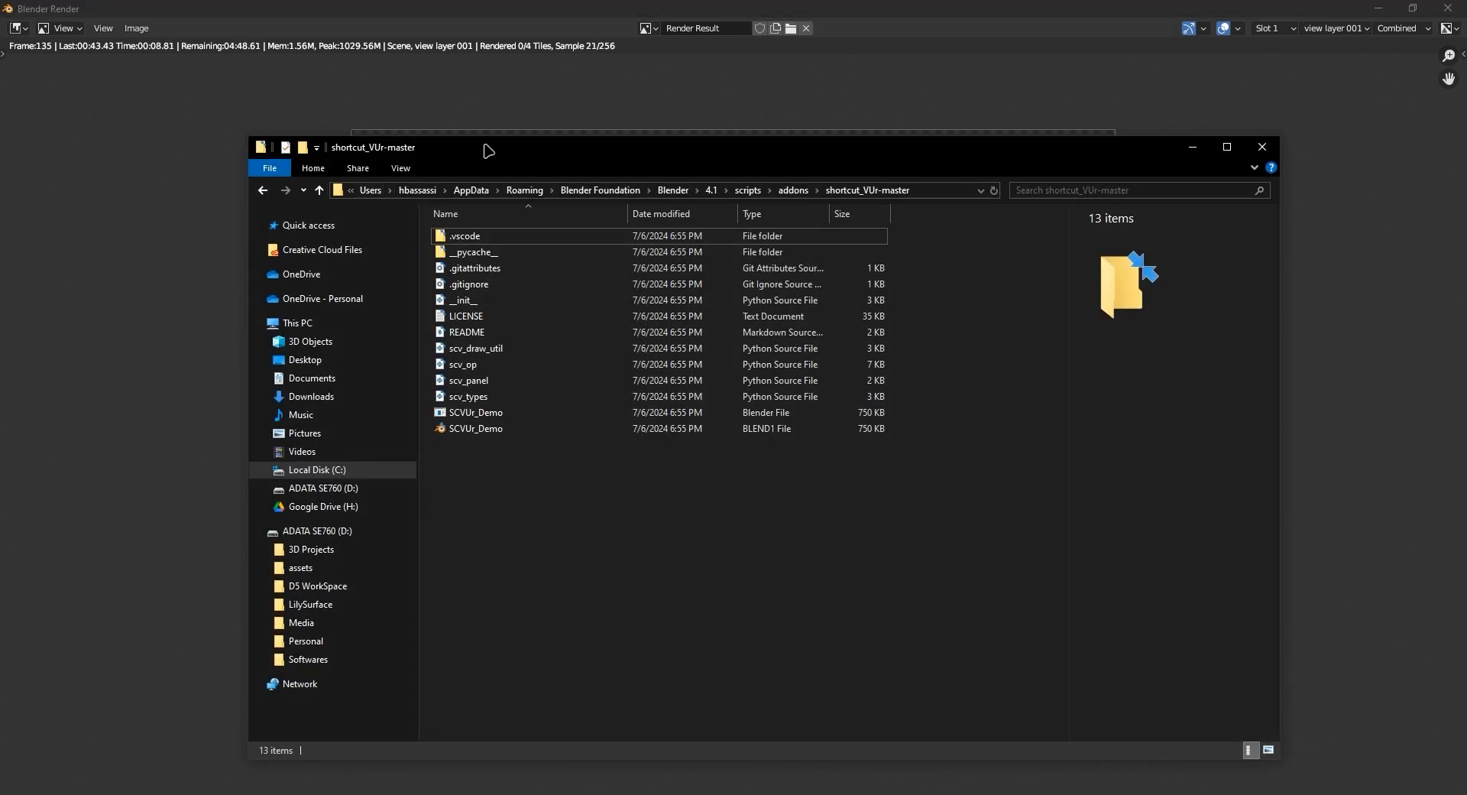
pyautogui.moveTo(487, 147); pyautogui.dragTo(0, 172)
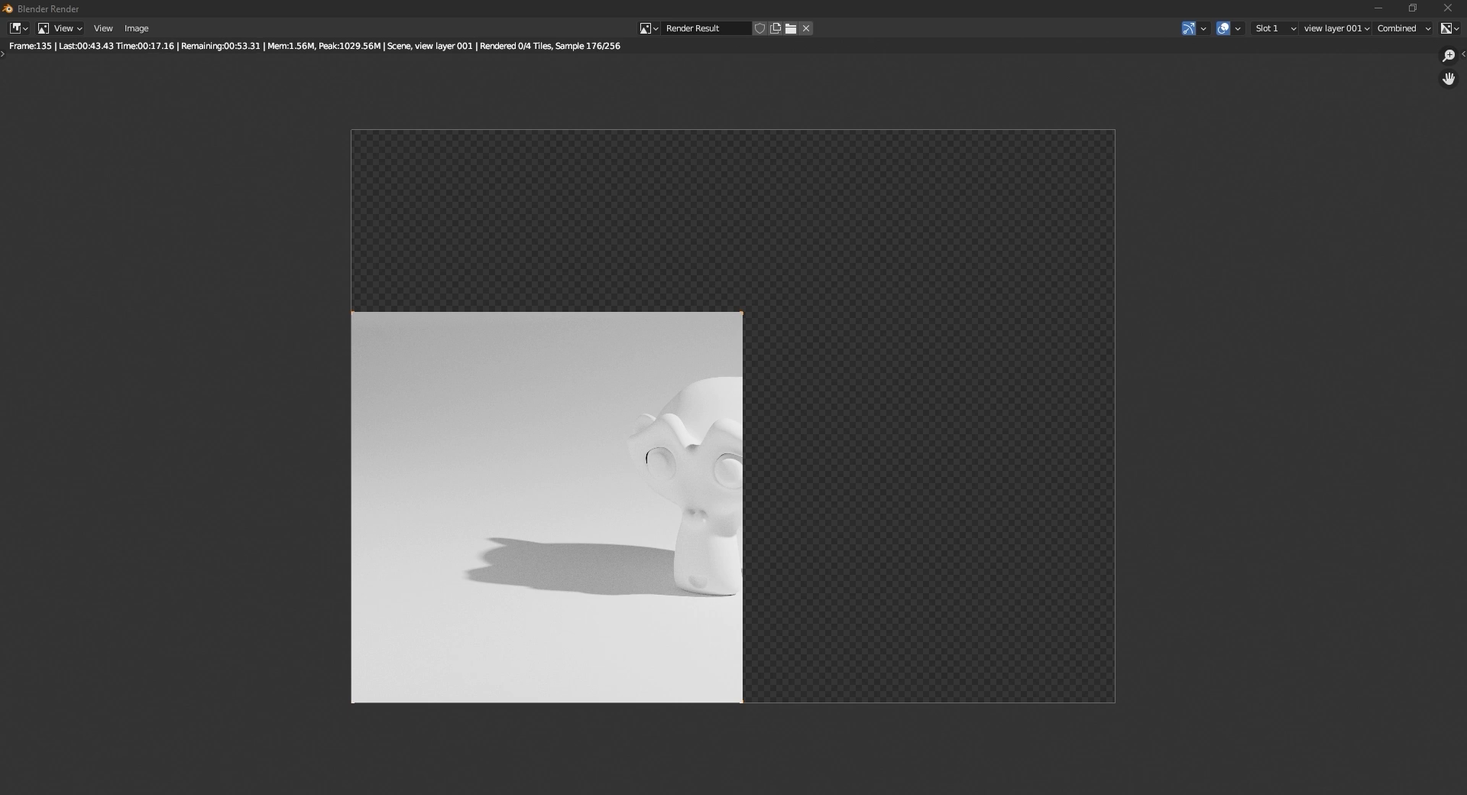
pyautogui.moveTo(935, 212); pyautogui.dragTo(0, 200)
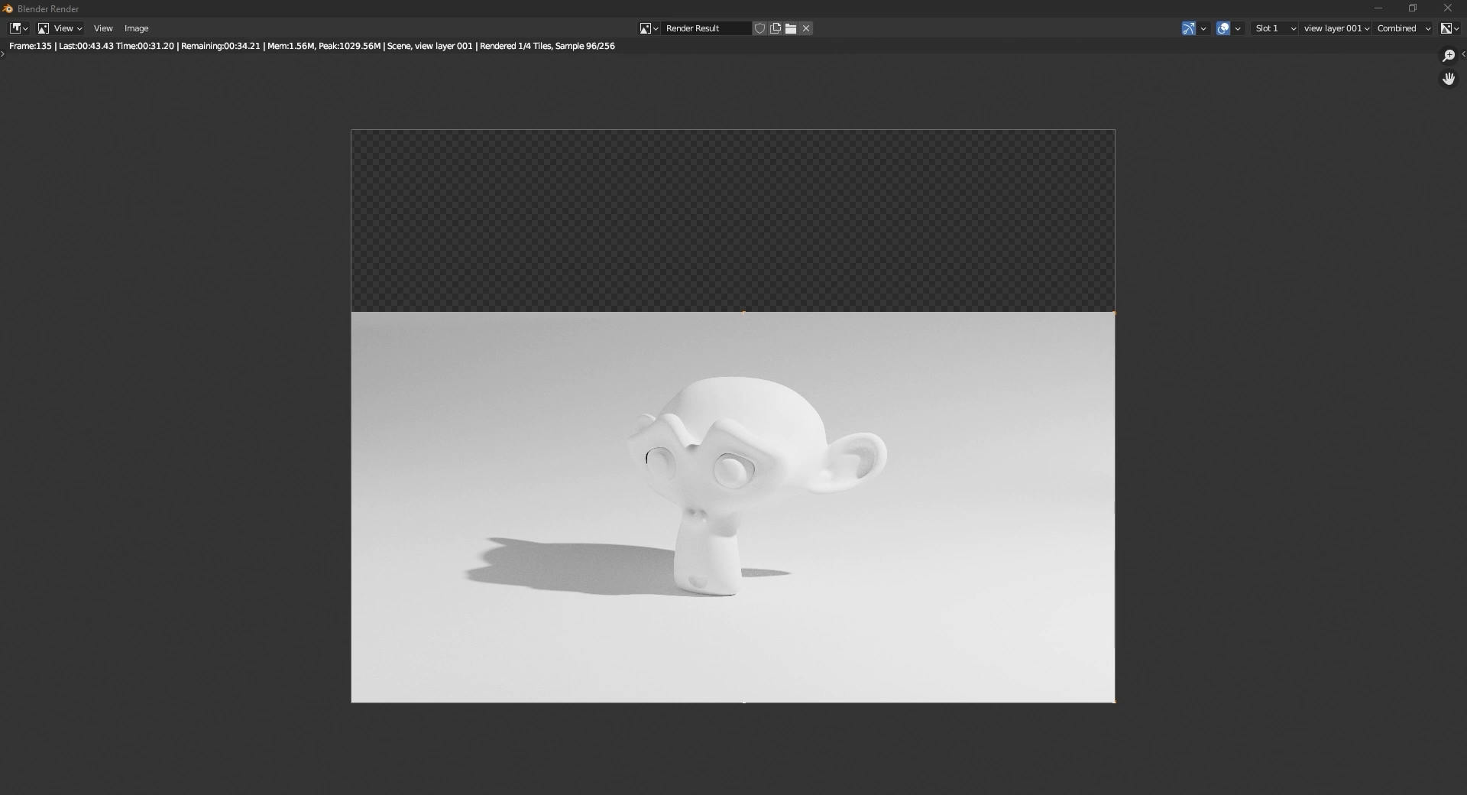
# Move the render window aside and review the scene's output path settings and the compositing nodes
pyautogui.moveTo(1342, 6); pyautogui.dragTo(1070, 518)
pyautogui.moveTo(839, 338); pyautogui.dragTo(545, 328, button='middle')
pyautogui.scroll(-2, 749, 302)
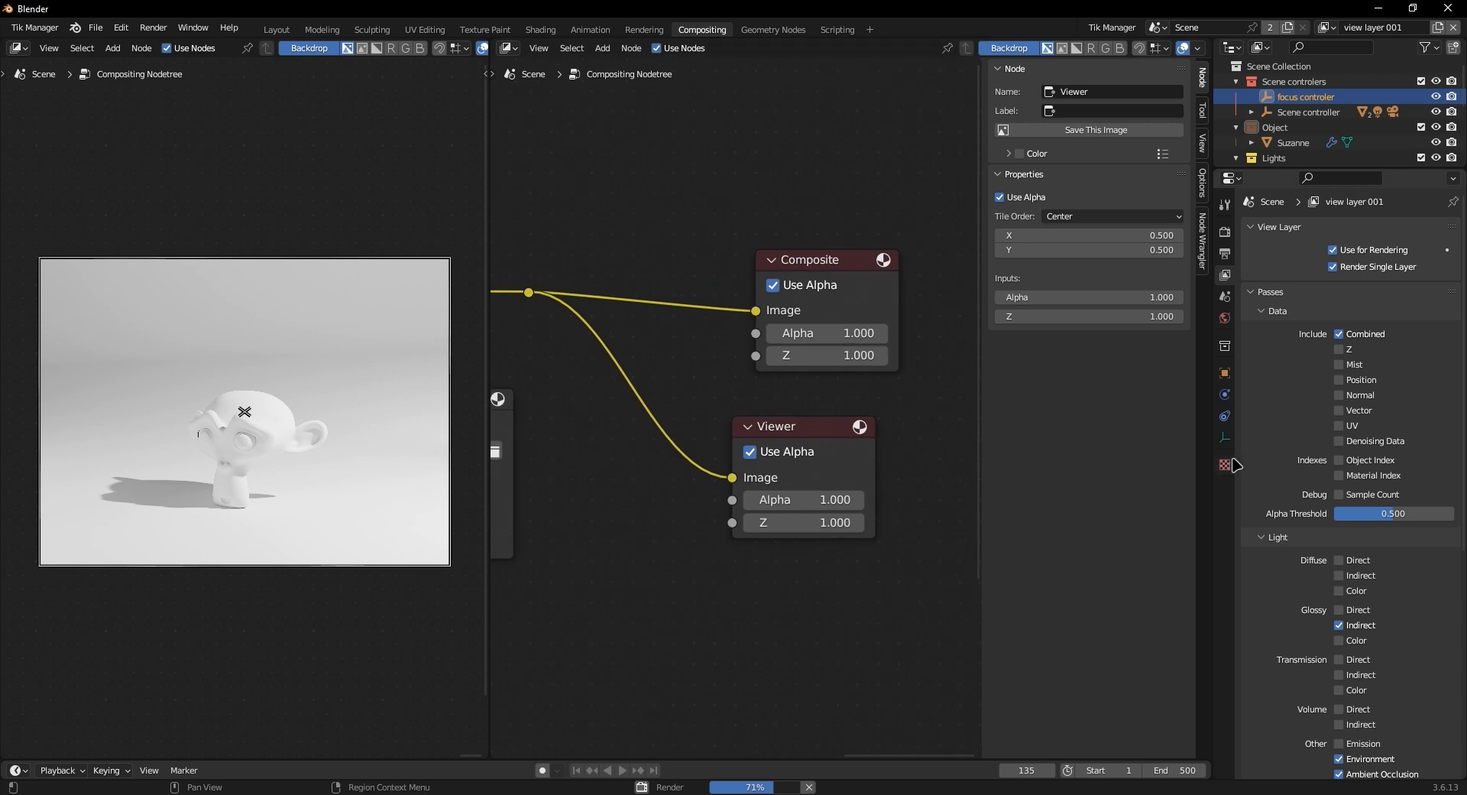
pyautogui.click(1225, 252)
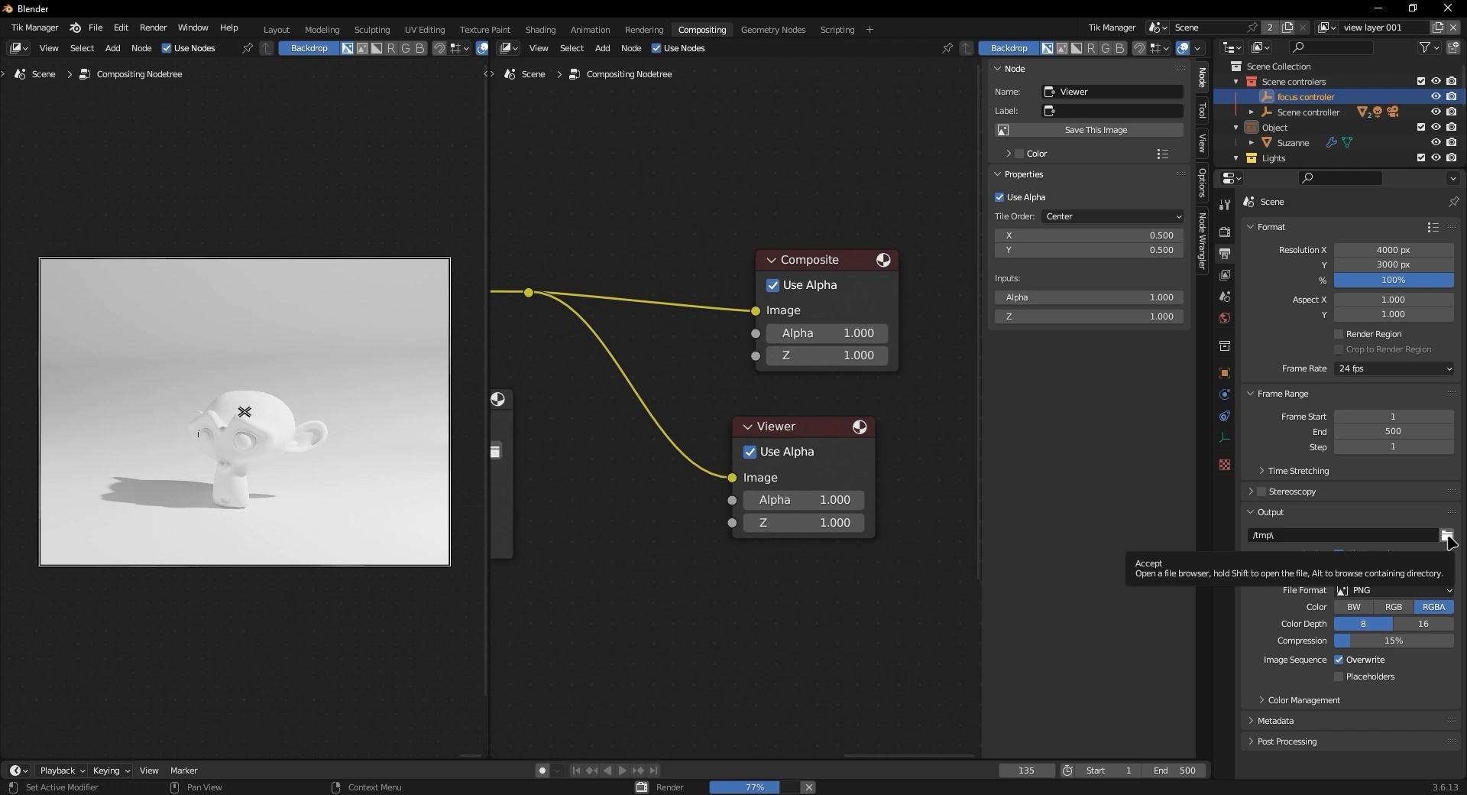
pyautogui.scroll(-3, 605, 407)
pyautogui.moveTo(605, 407); pyautogui.dragTo(768, 352, button='middle')
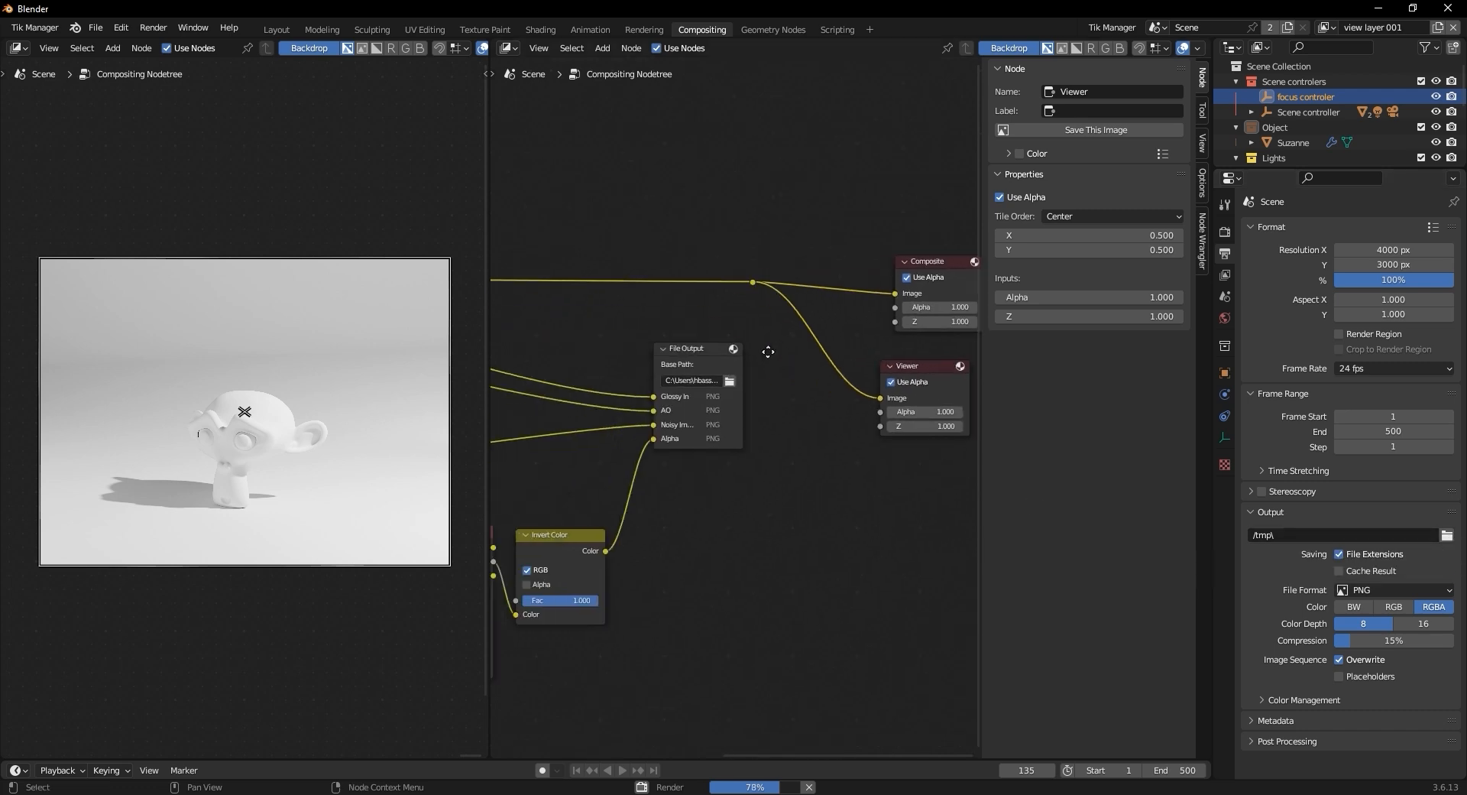
pyautogui.moveTo(749, 416); pyautogui.dragTo(989, 460, button='middle')
pyautogui.scroll(-4, 563, 370)
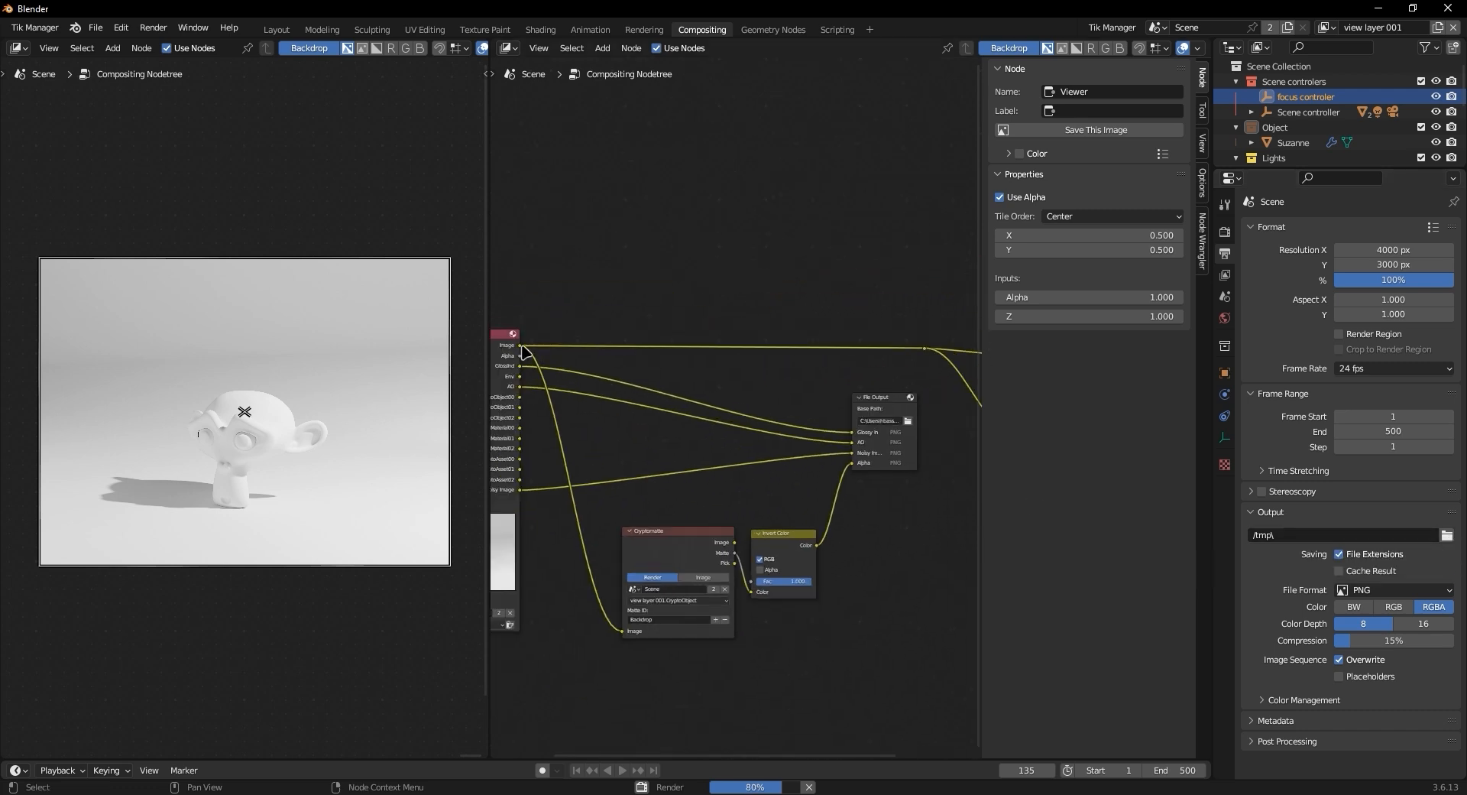
pyautogui.scroll(2, 854, 473)
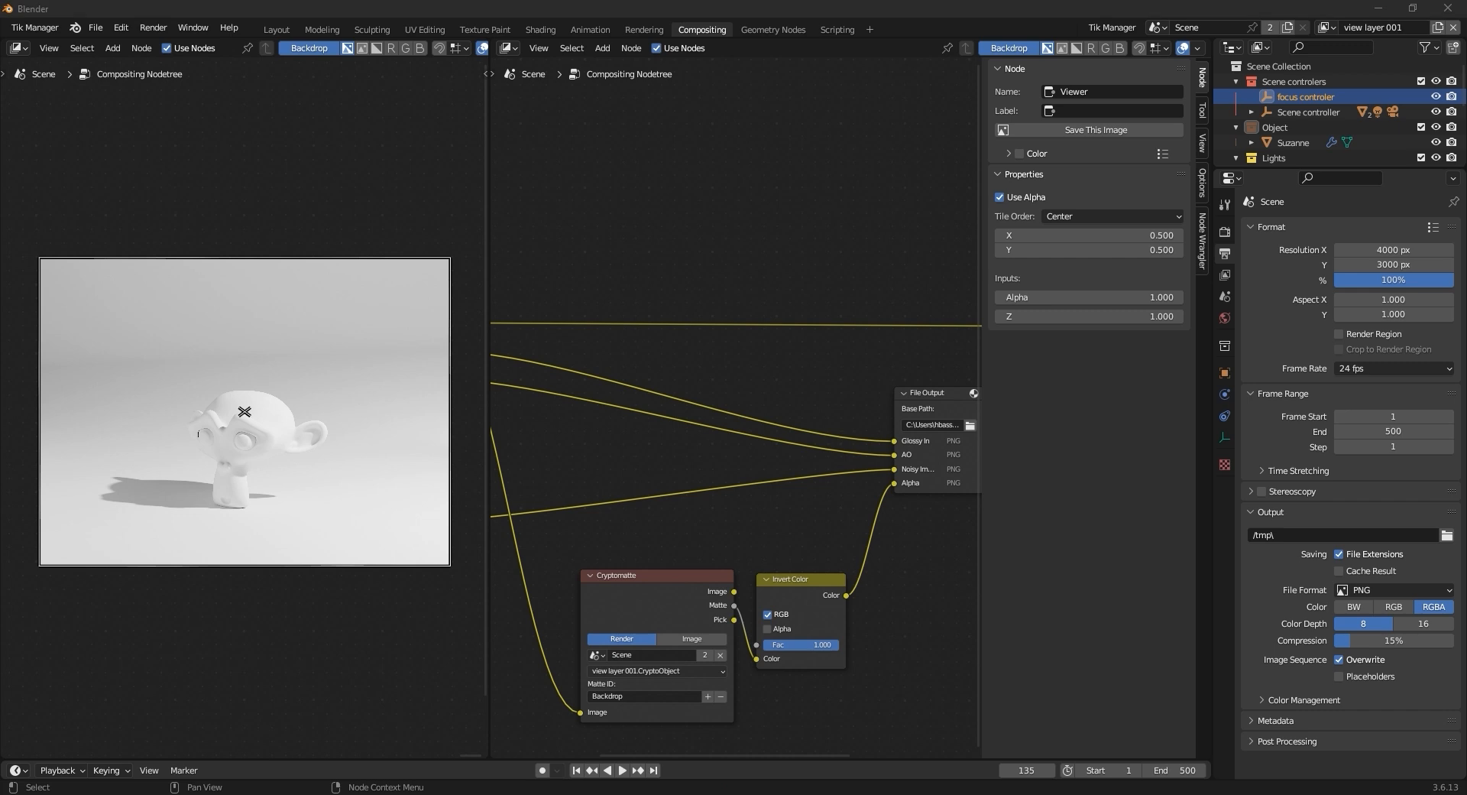
# Bring up the "test for tutorials" folder and display its rendered files as large thumbnails
pyautogui.moveTo(0, 178); pyautogui.dragTo(991, 154)
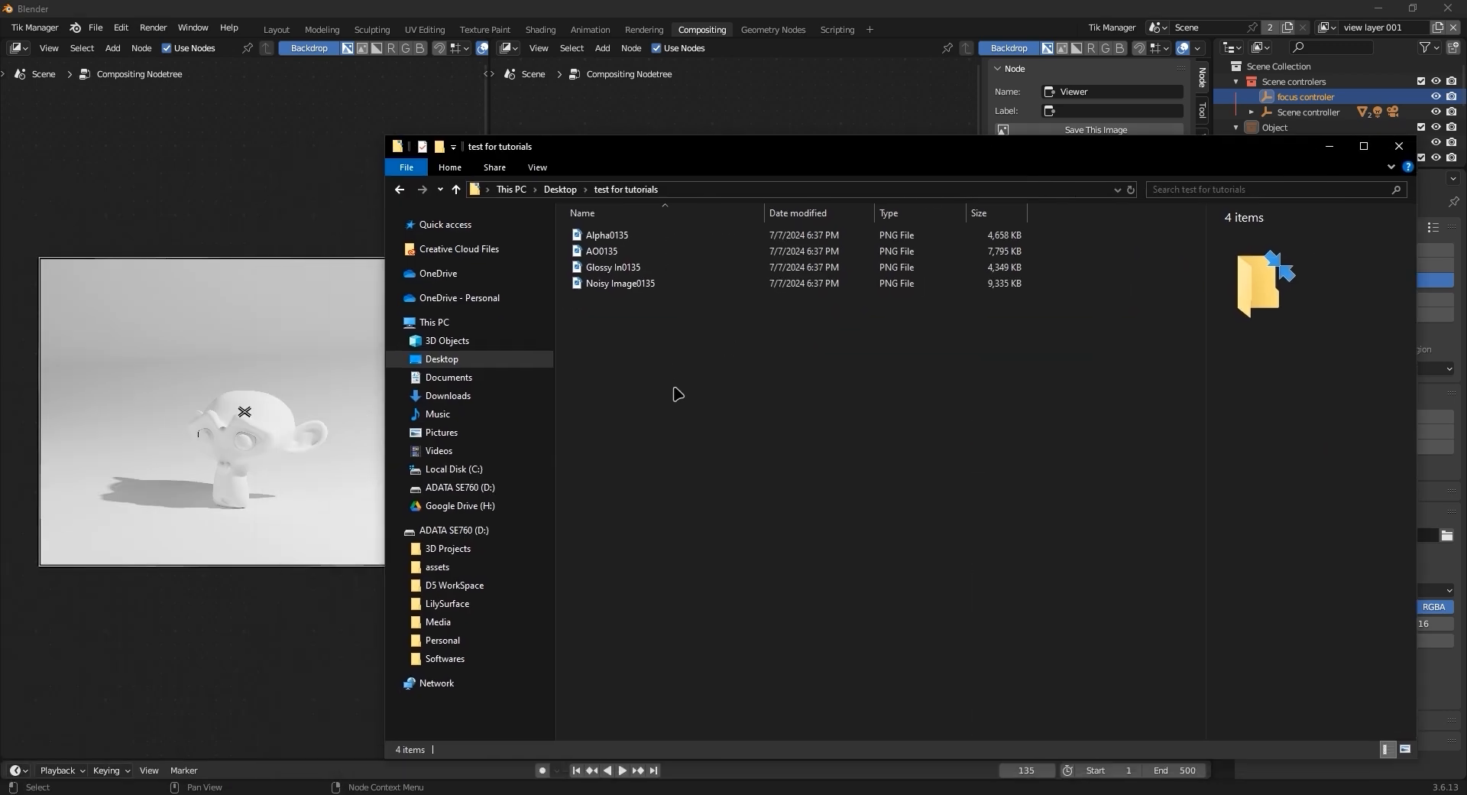
pyautogui.keyDown('ctrl'); pyautogui.scroll(5, 678, 395); pyautogui.keyUp('ctrl')
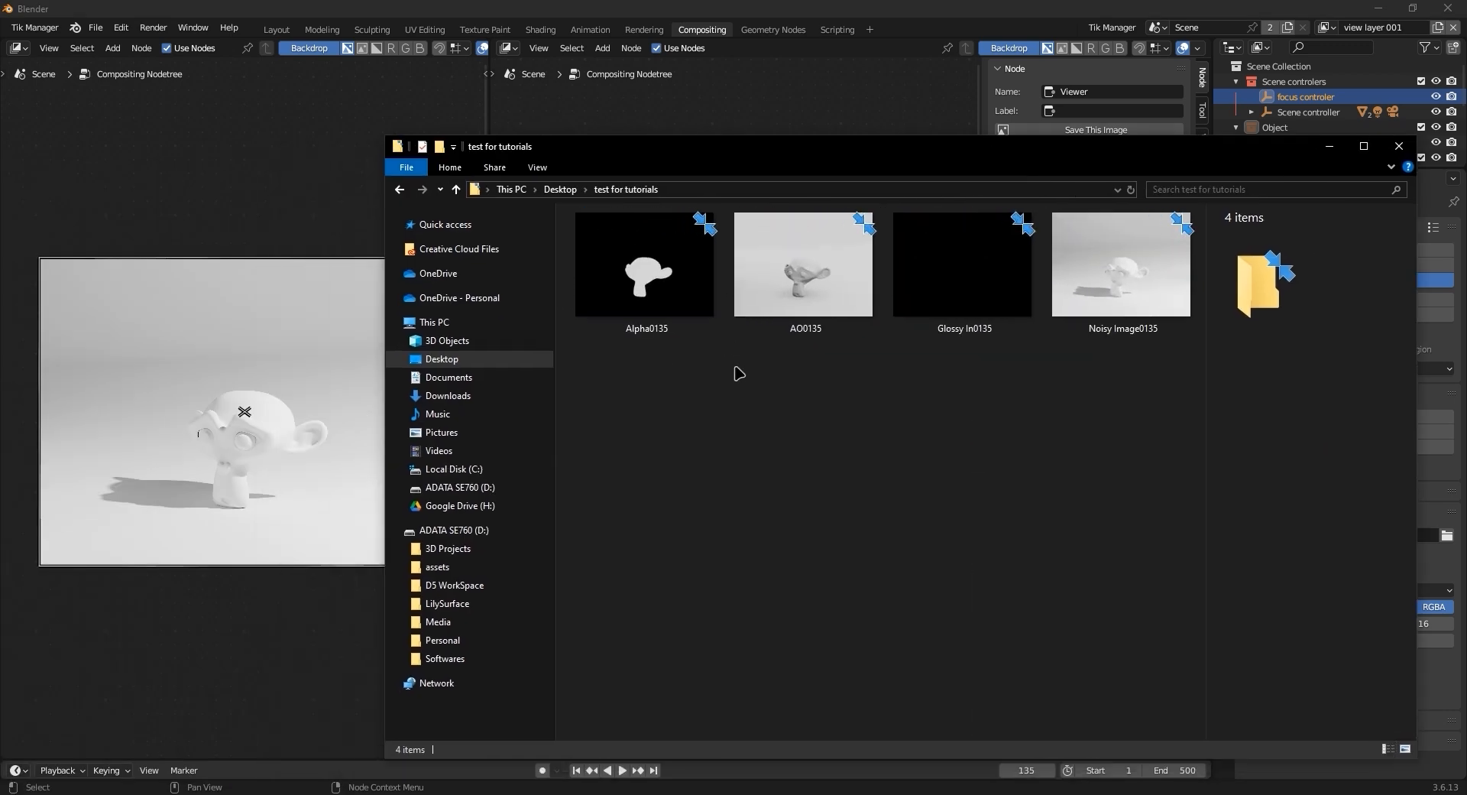
pyautogui.keyDown('ctrl'); pyautogui.scroll(1, 738, 373); pyautogui.keyUp('ctrl')
pyautogui.keyDown('ctrl'); pyautogui.scroll(1, 735, 371); pyautogui.keyUp('ctrl')
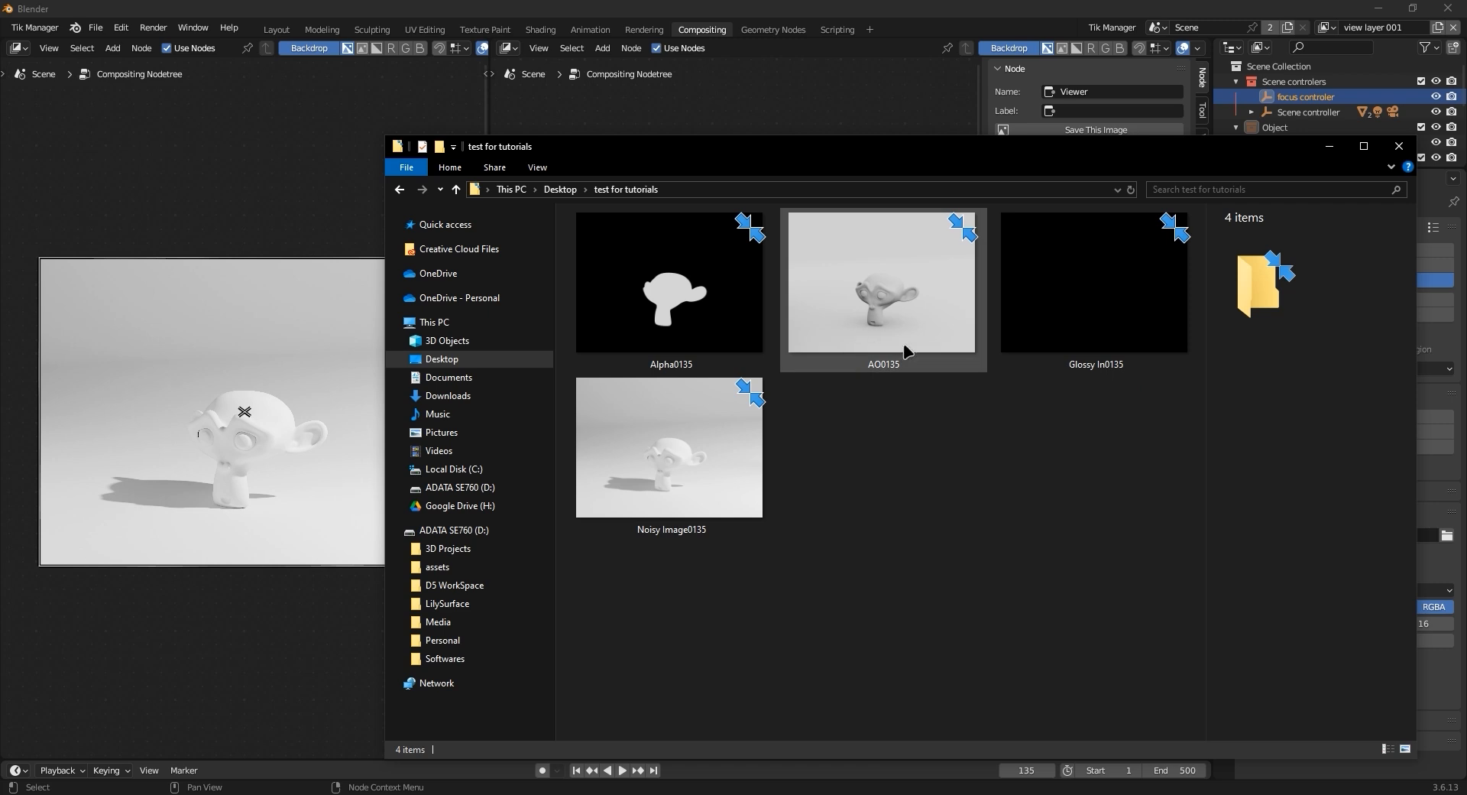
# View the rendered passes from AO0135 through Noisy Image0135, inspect the latter up close, and return to the compositor
pyautogui.click(878, 264)
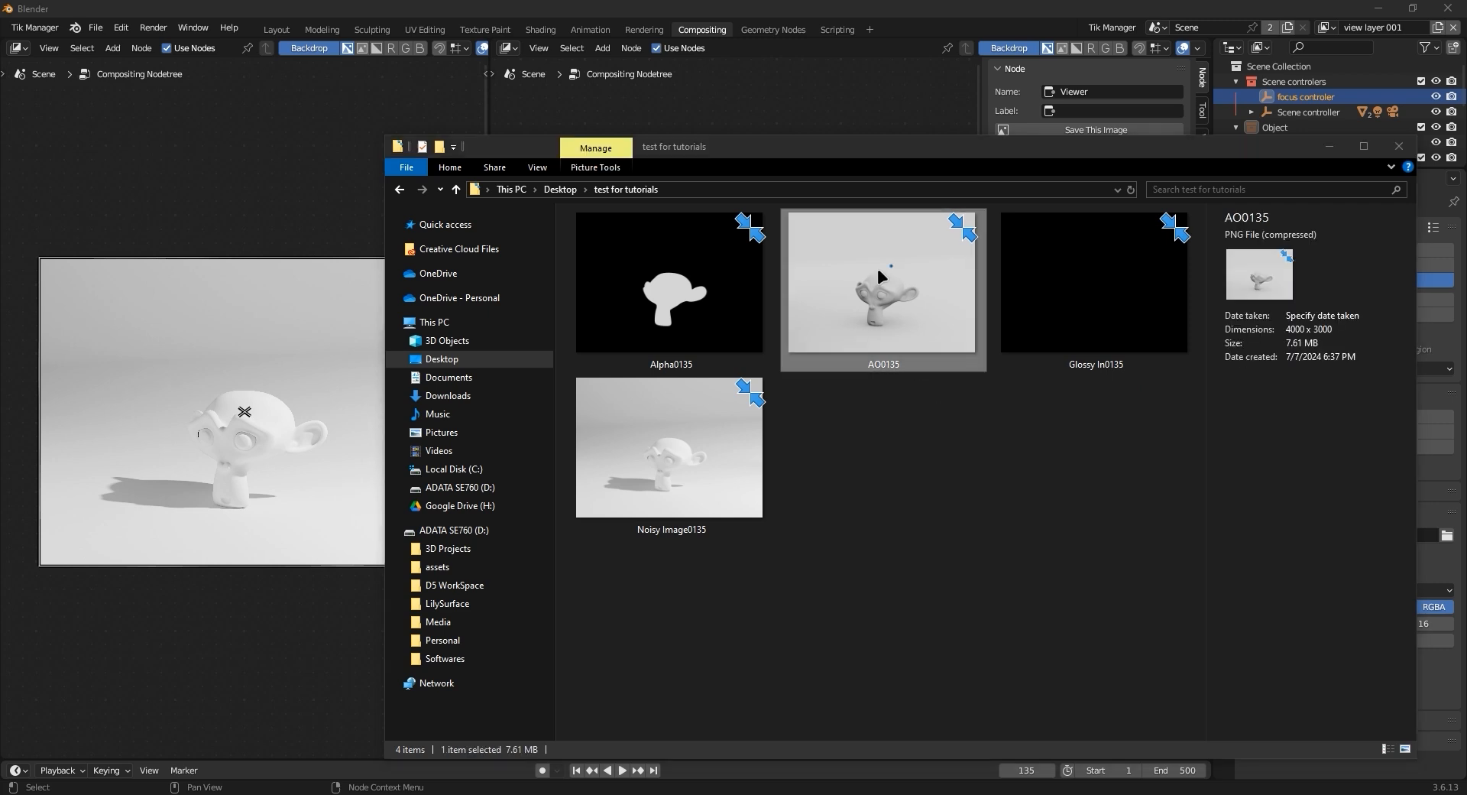
pyautogui.doubleClick(843, 370)
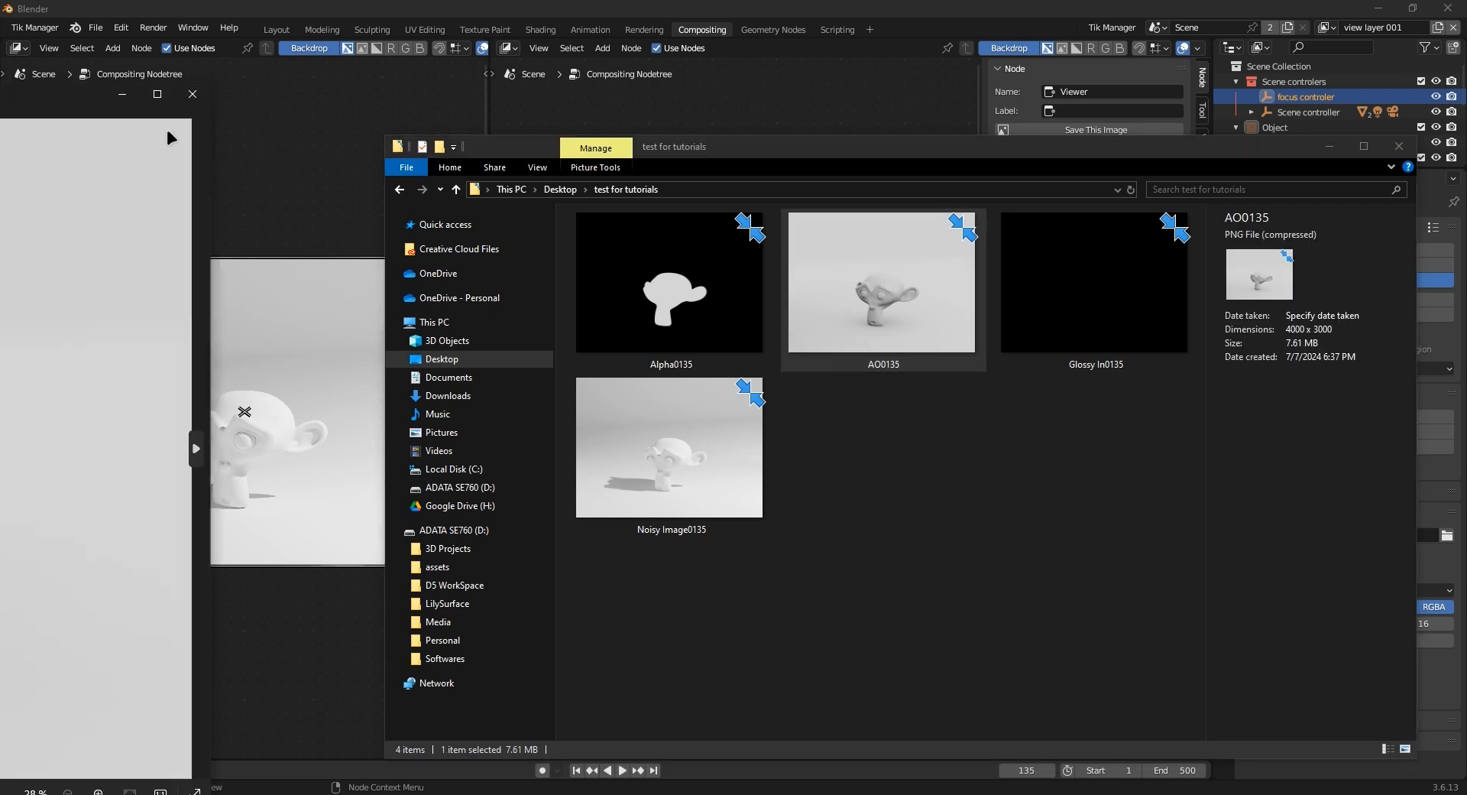
pyautogui.press('Right')
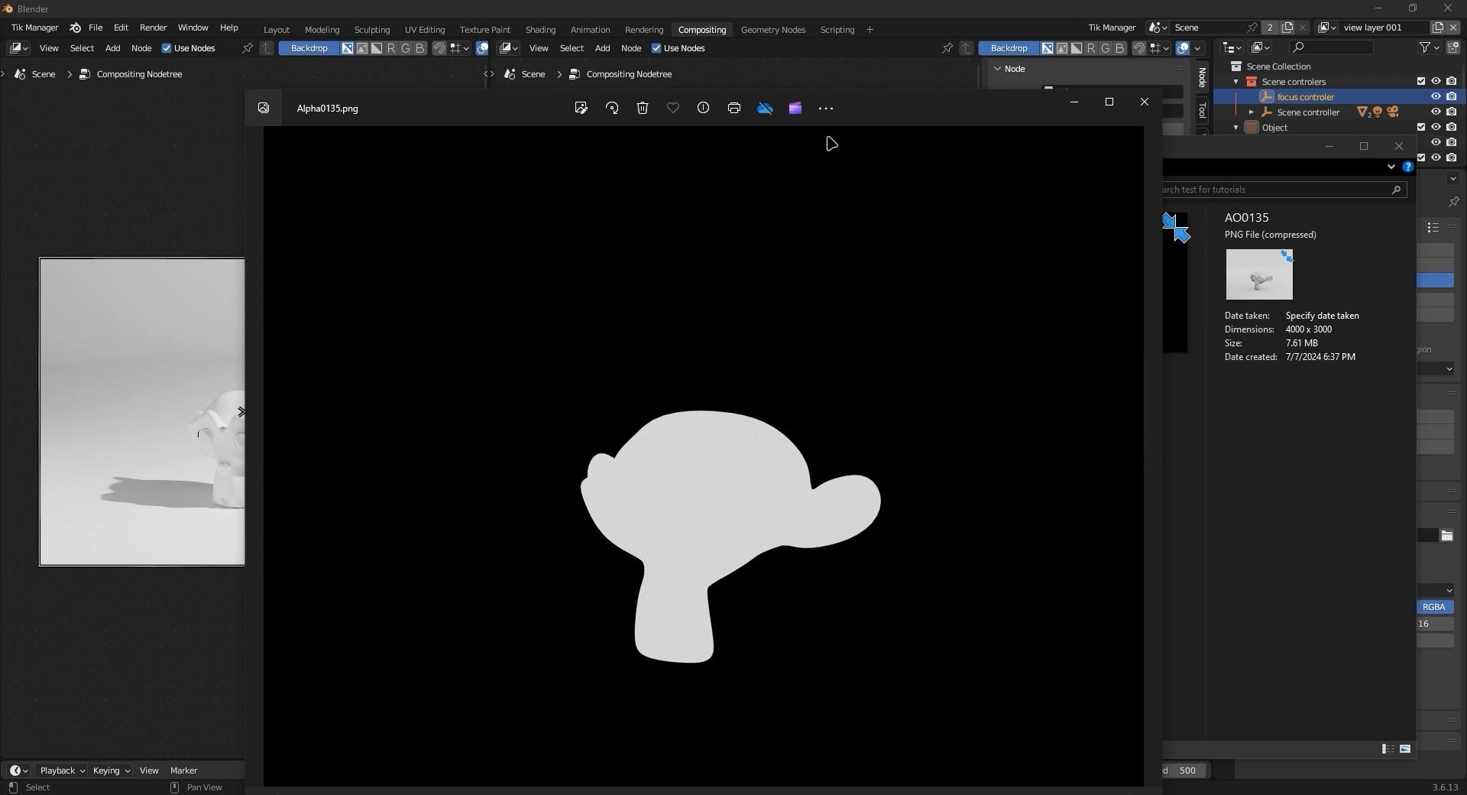
pyautogui.press('Right')
pyautogui.press('Right')
pyautogui.press('Right')
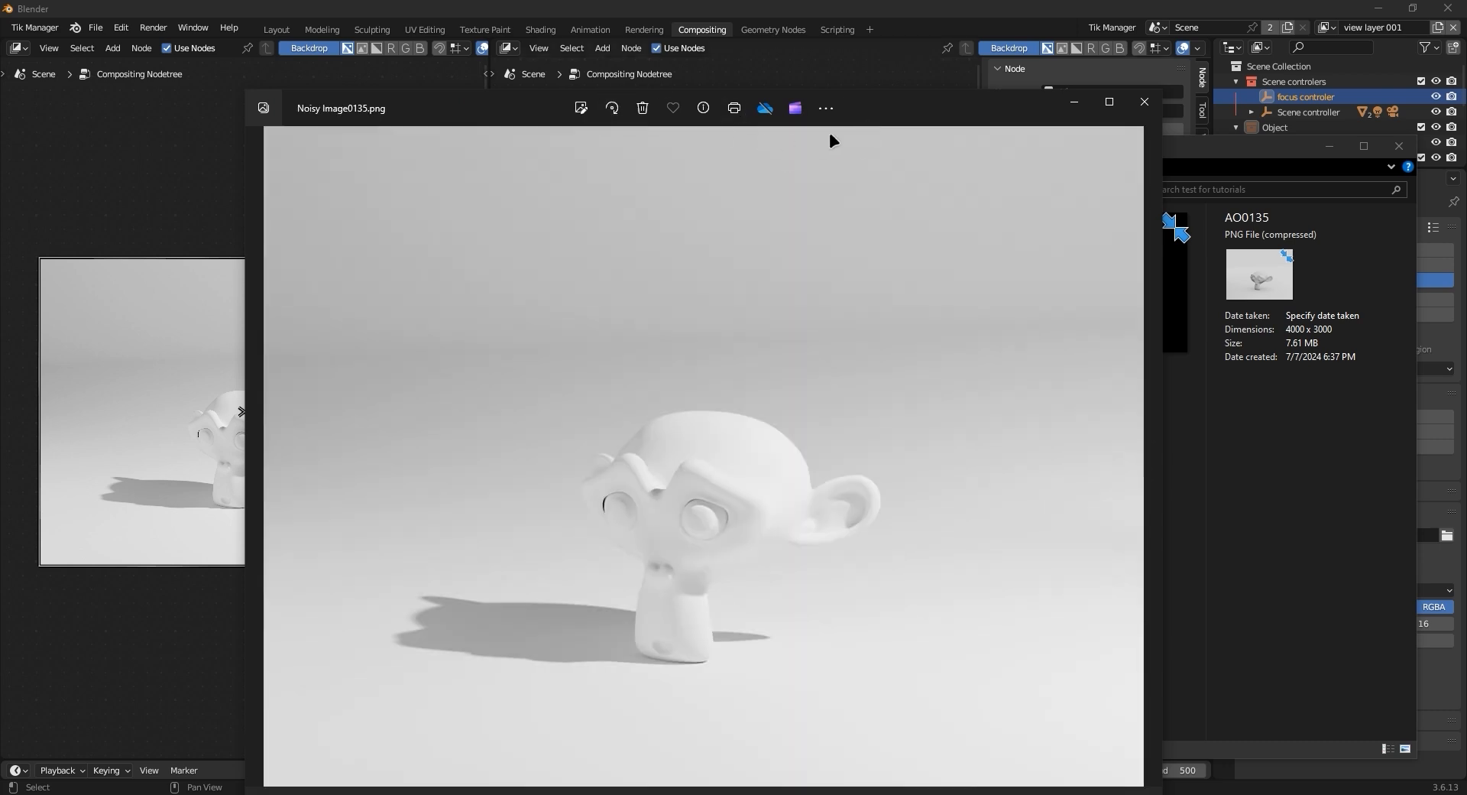
pyautogui.scroll(8, 647, 511)
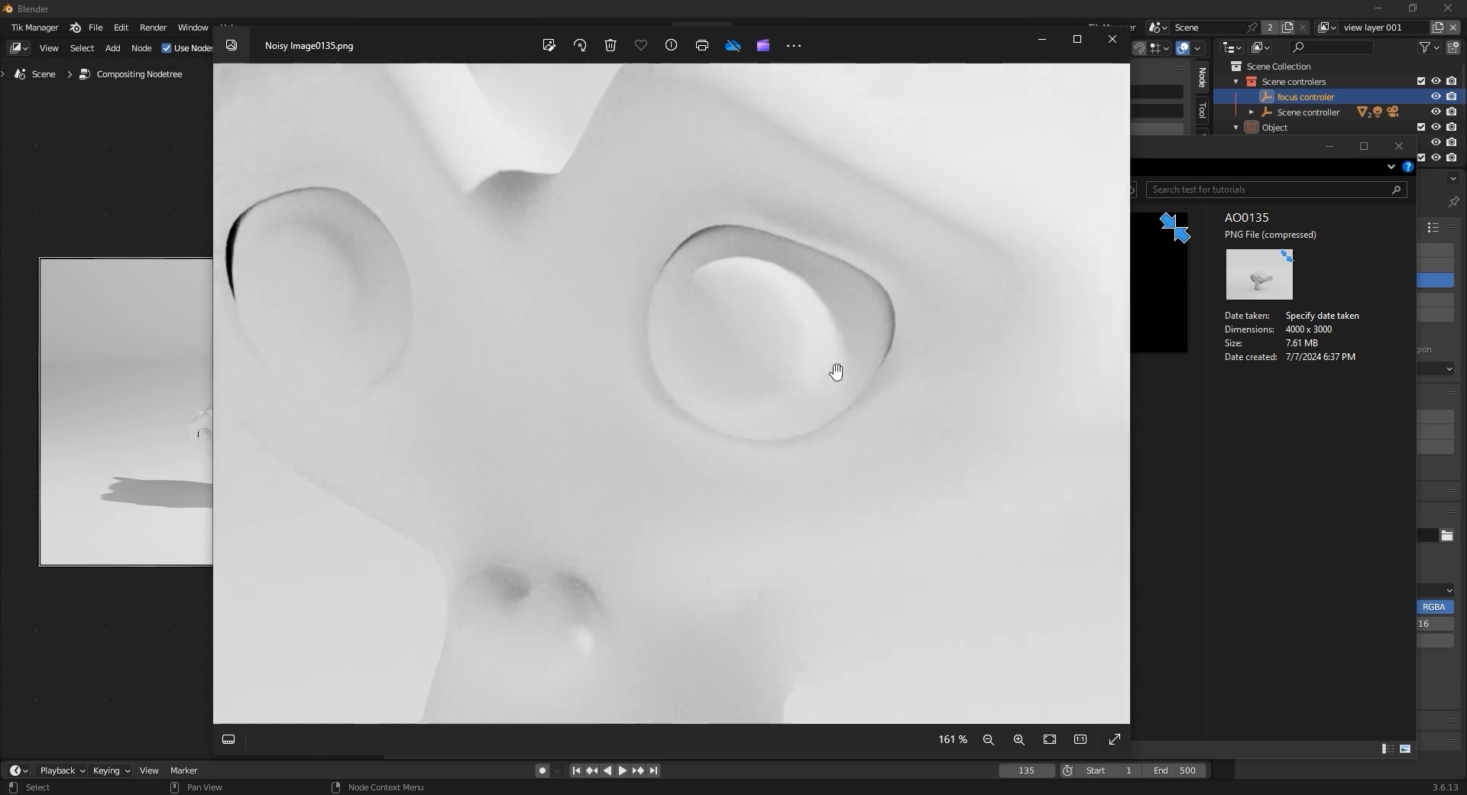
pyautogui.scroll(-8, 708, 351)
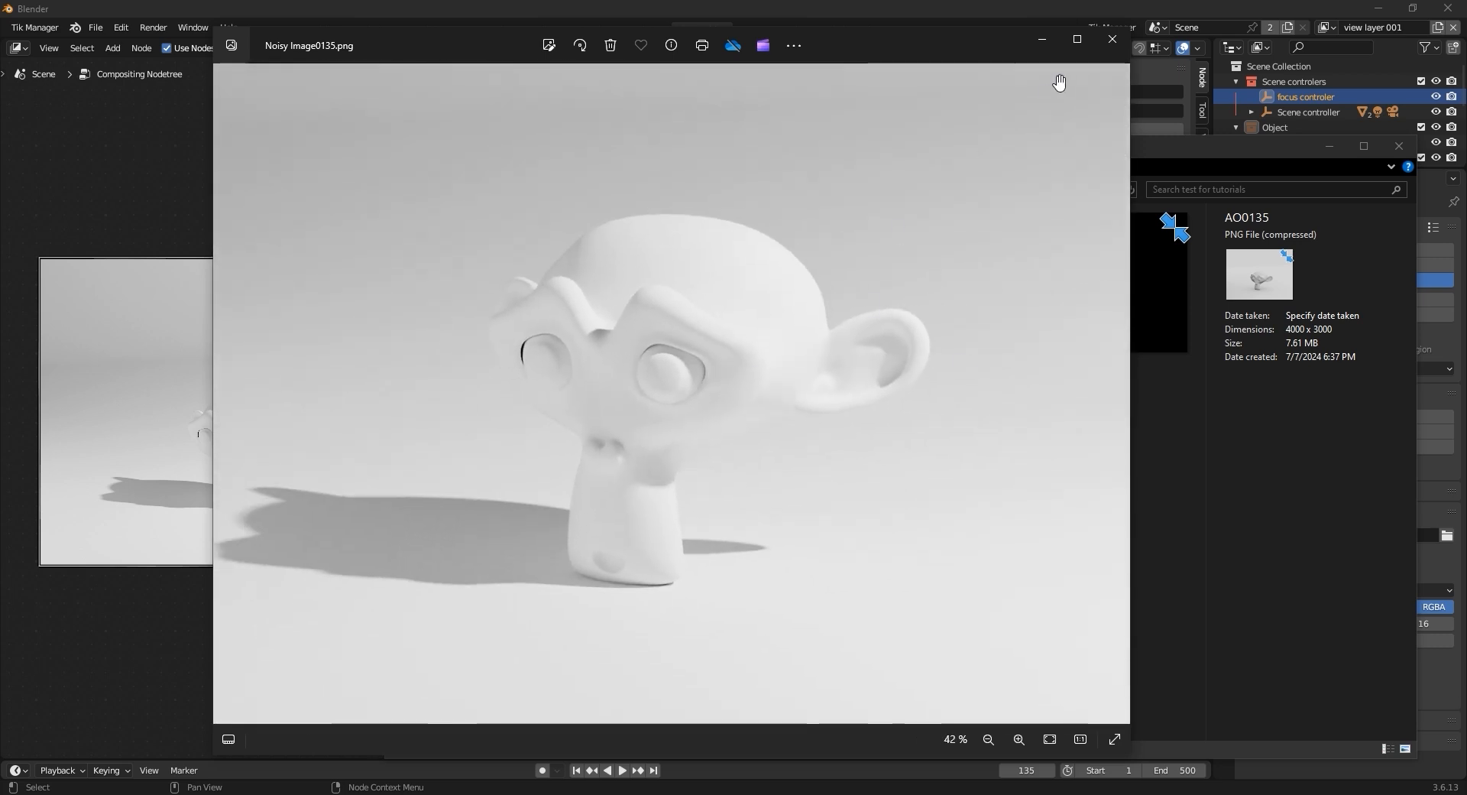
pyautogui.click(1110, 40)
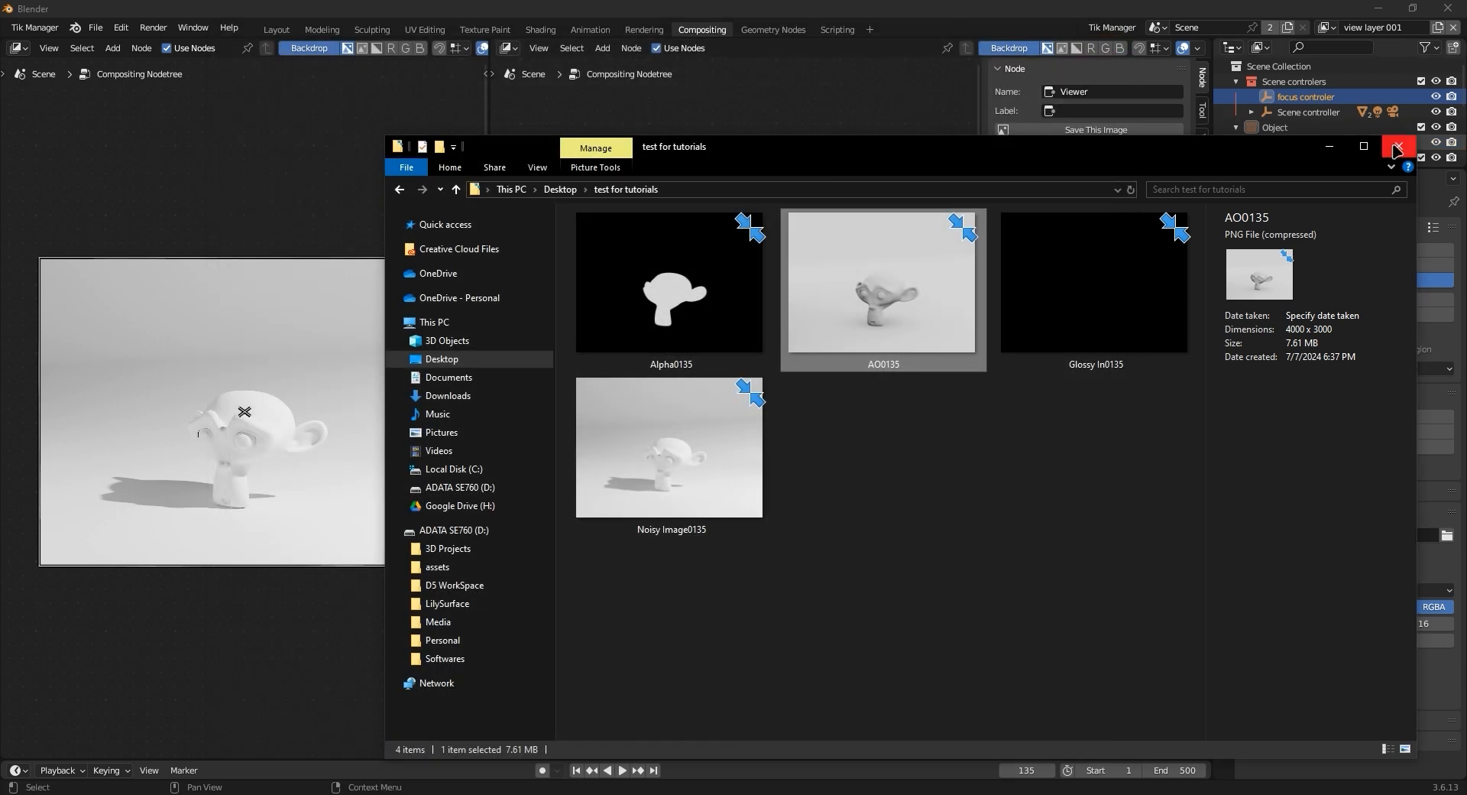
pyautogui.click(1329, 147)
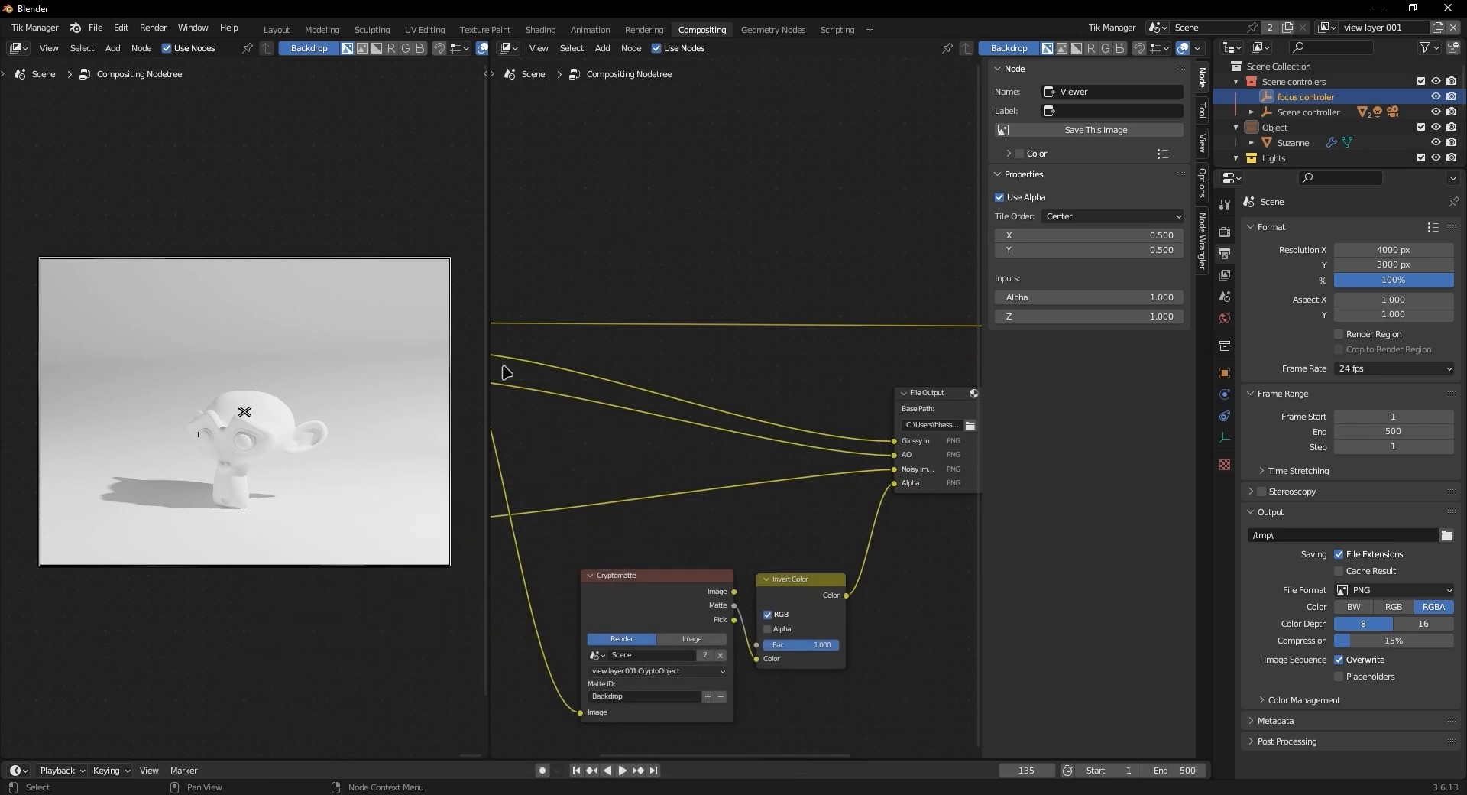
# Move the Render Layers node up and farther from the other nodes, and hide the node editor's sidebar
pyautogui.press('Home')
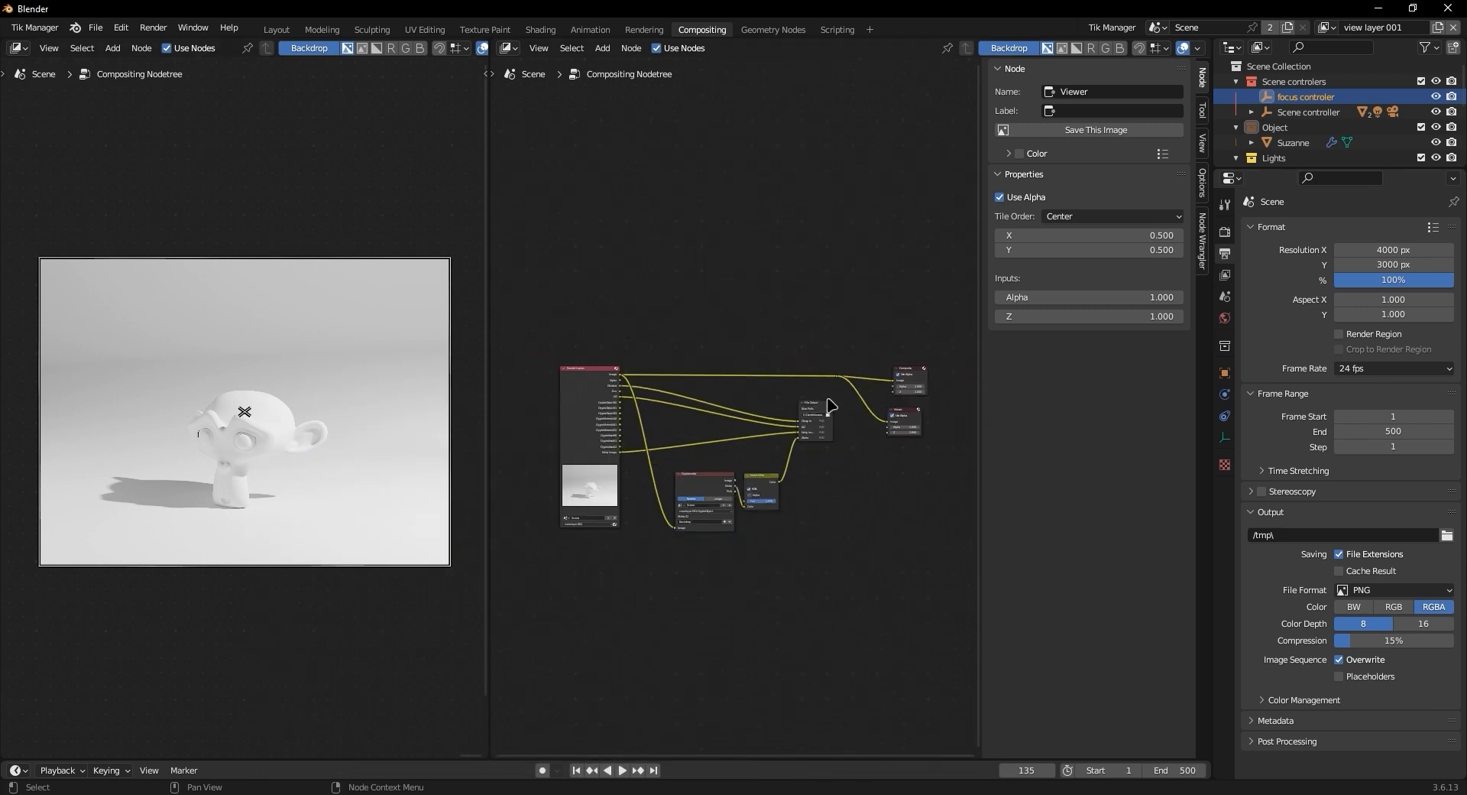
pyautogui.moveTo(589, 369); pyautogui.dragTo(545, 311)
pyautogui.moveTo(752, 378); pyautogui.dragTo(711, 331, button='middle')
pyautogui.moveTo(894, 272); pyautogui.dragTo(910, 285, button='middle')
pyautogui.press('n')
pyautogui.moveTo(857, 236); pyautogui.dragTo(877, 267, button='middle')
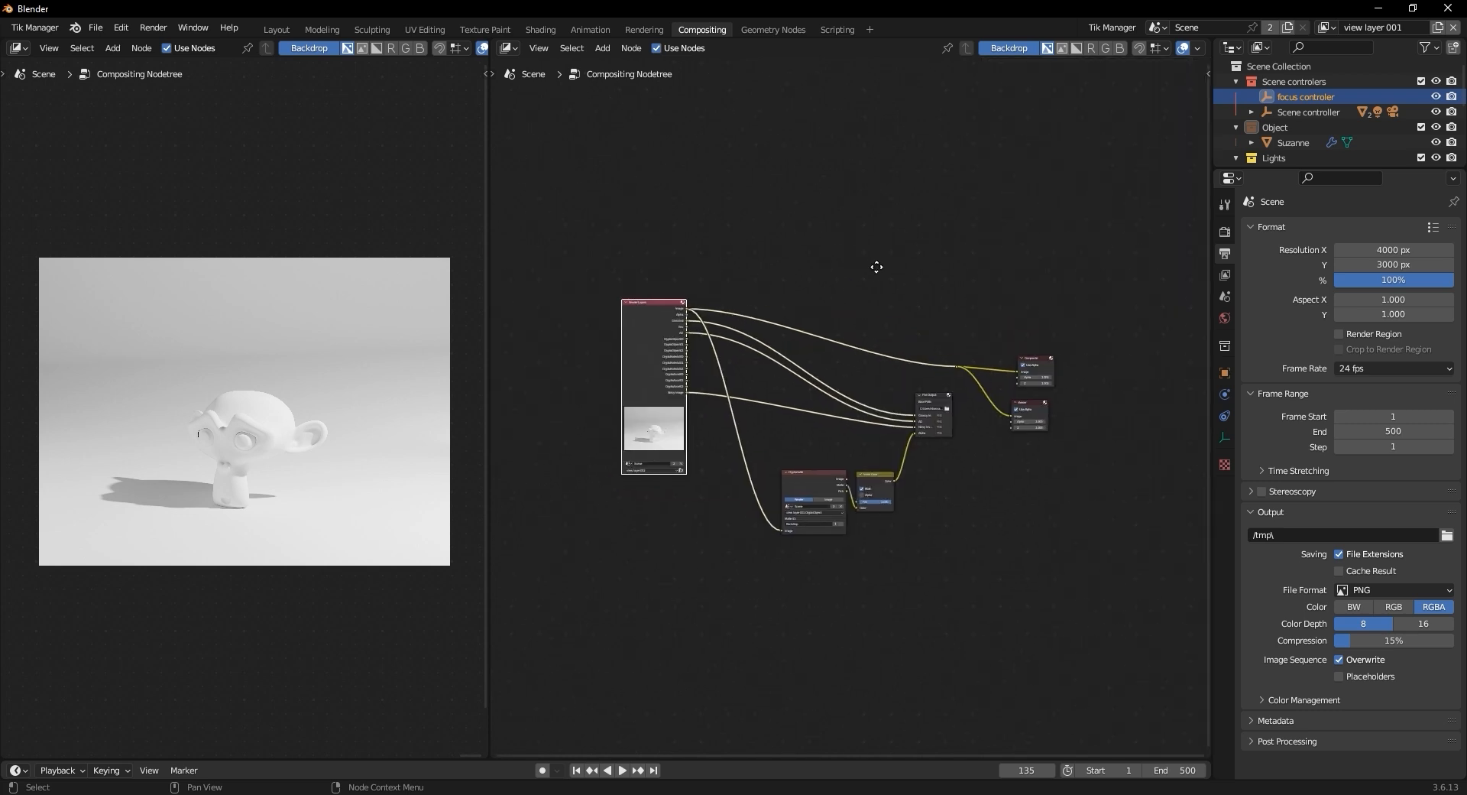